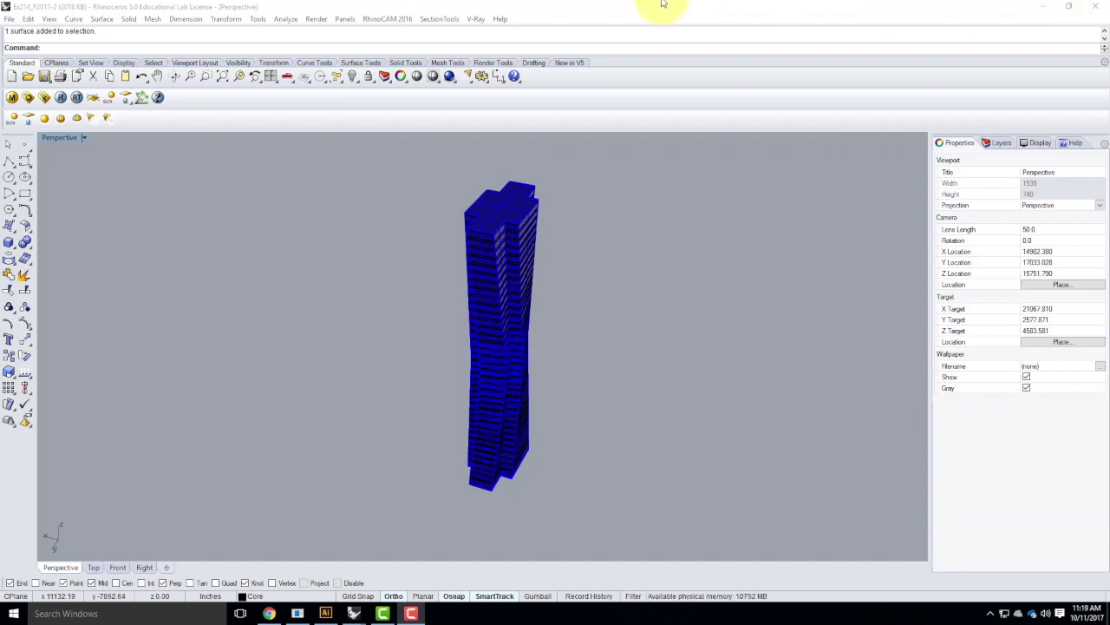
left_click(510, 7)
right_click_drag(665, 281, 503, 279)
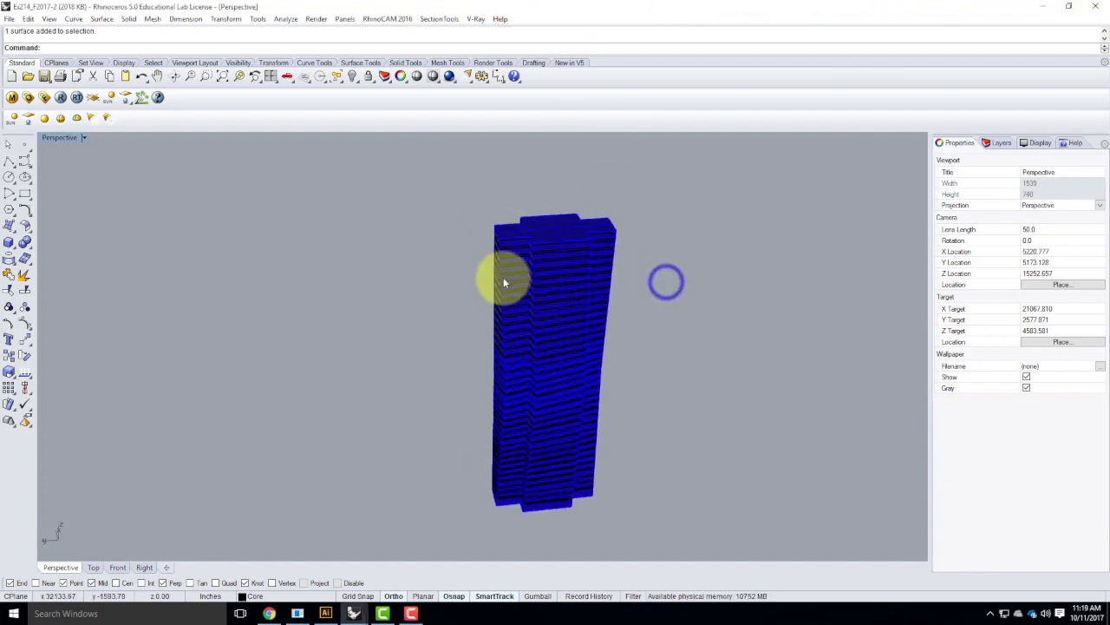
scroll(569, 405, "up", 6)
right_click_drag(520, 394, 595, 389)
scroll(612, 385, "down", 5)
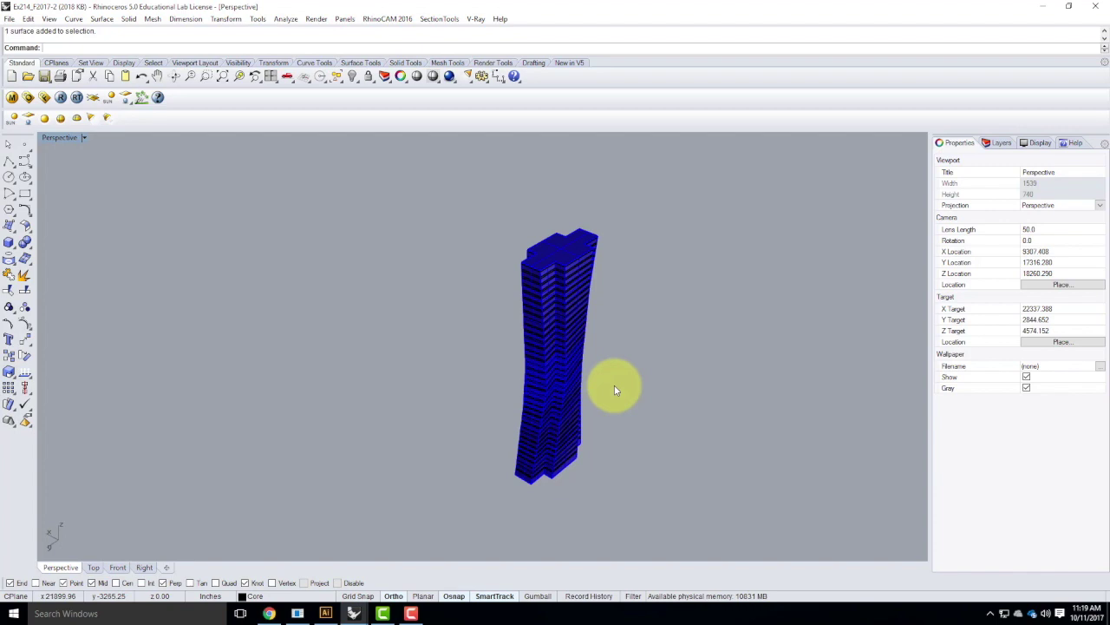
left_click(658, 345)
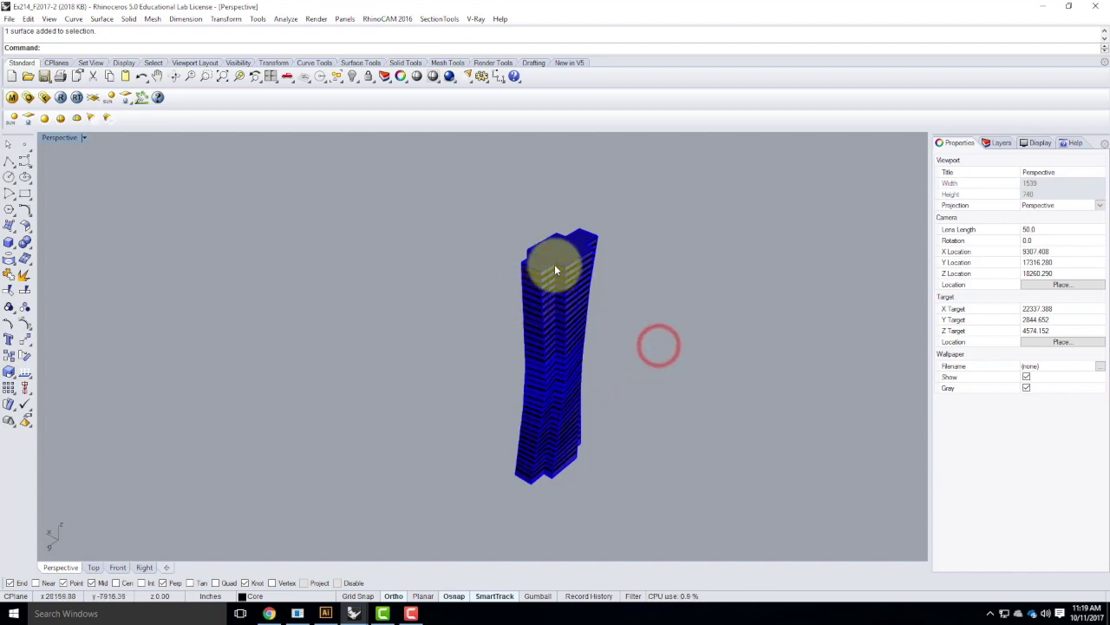
Save the model as Ex217_F2017-2 in the Ex217 folder of Live - A136 Exercises
left_click(8, 19)
left_click(17, 115)
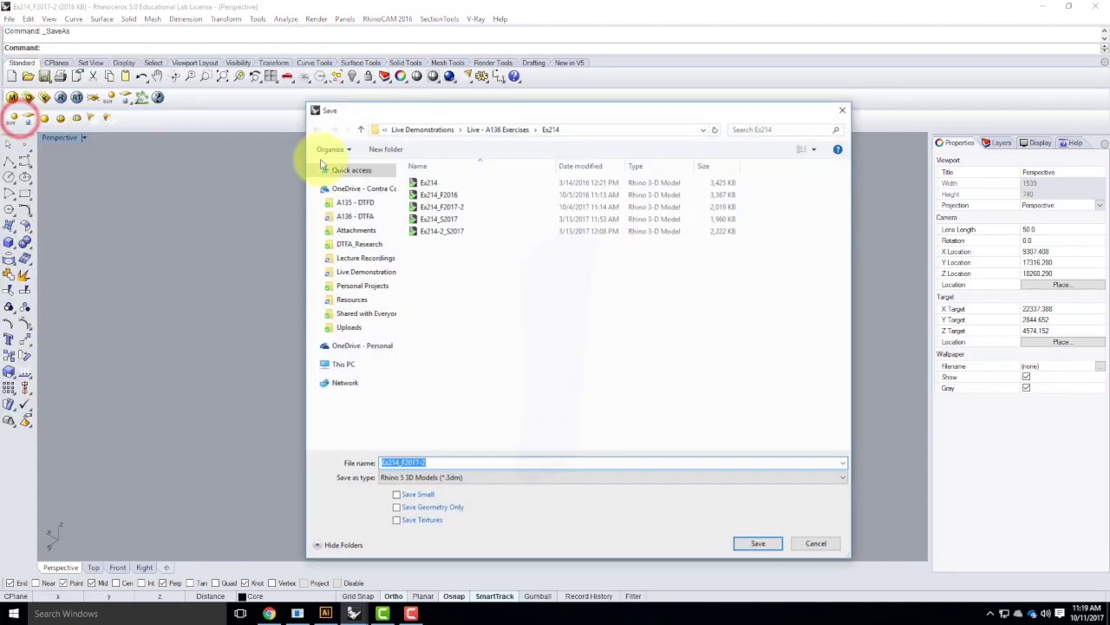
left_click(486, 130)
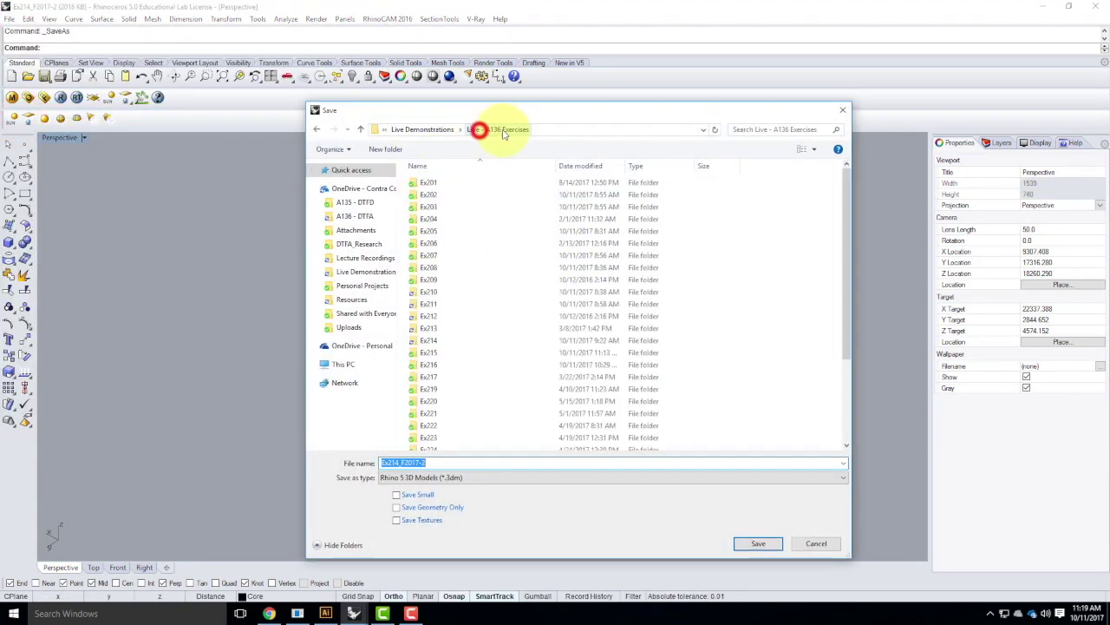
double_click(436, 377)
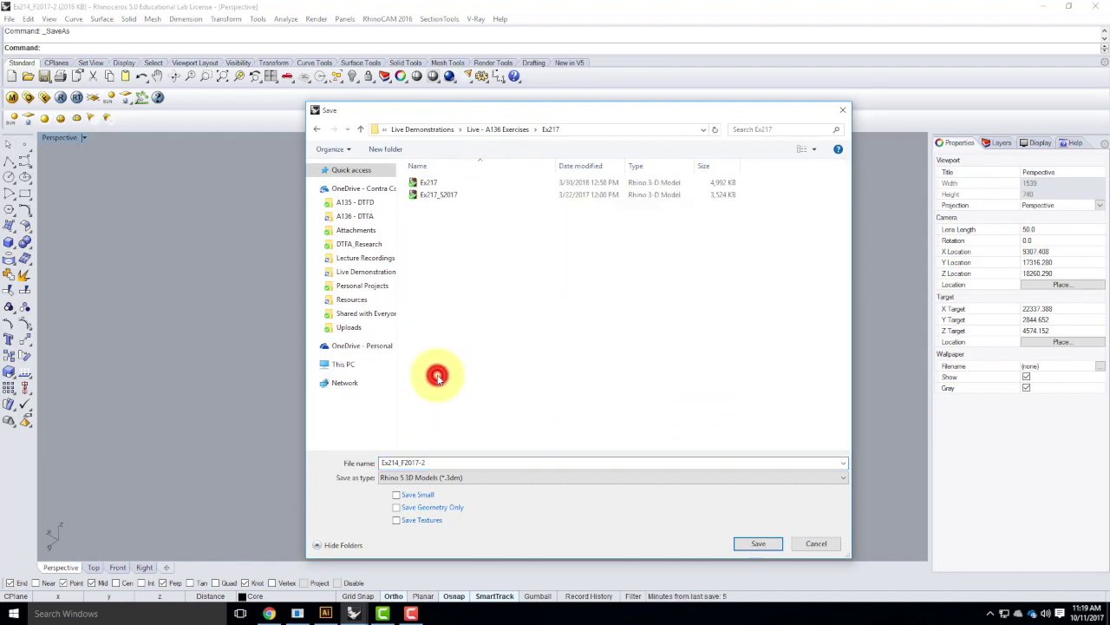
double_click(431, 461)
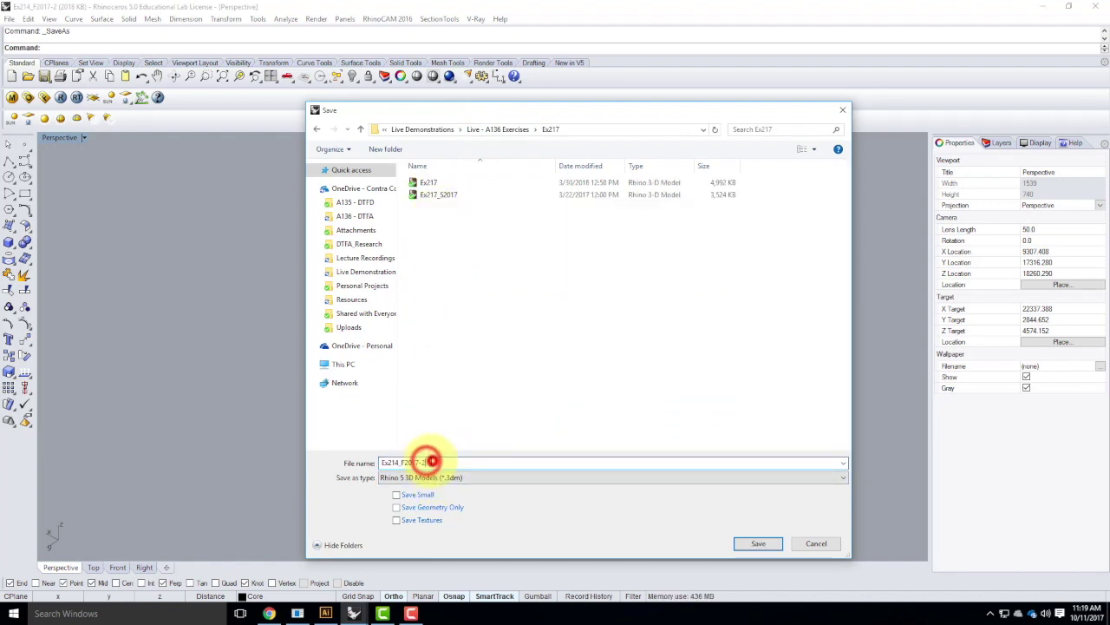
left_click(397, 462)
key("Right")
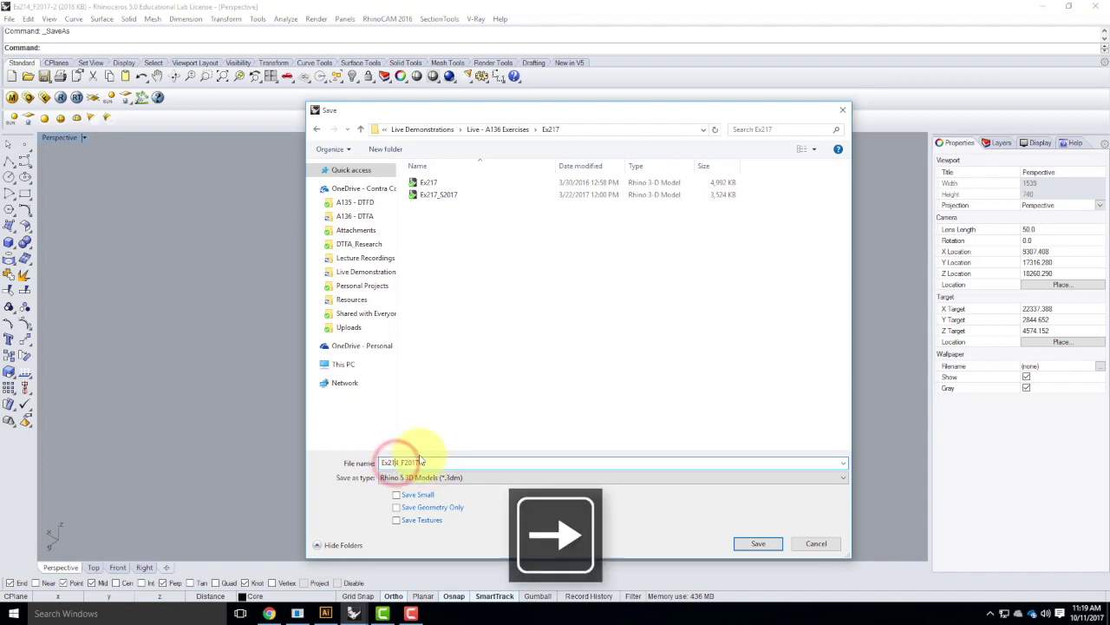
key("BackSpace")
type("7")
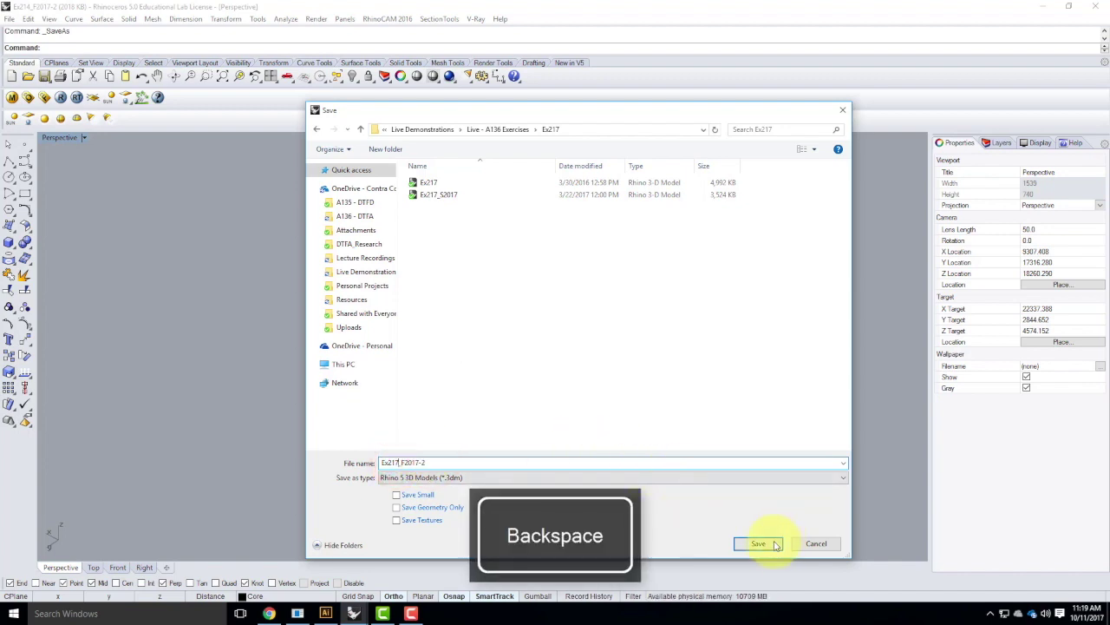
left_click(776, 544)
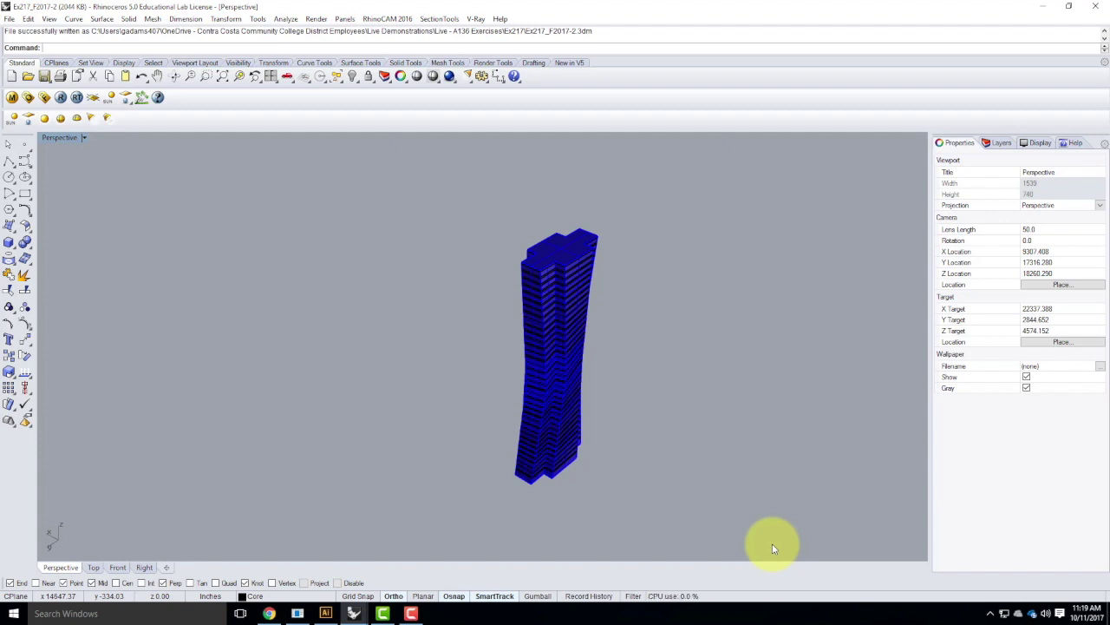
Hide the Floor and Ceiling layers under Skyscraper
left_click(172, 296)
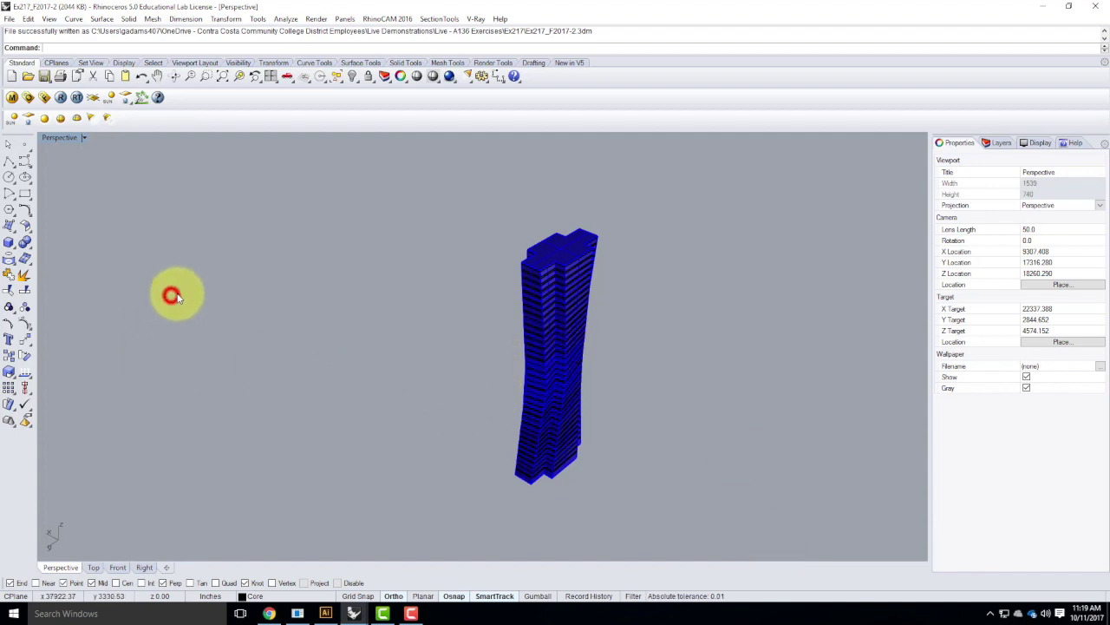
scroll(173, 300, "down", 2)
scroll(458, 312, "up", 4)
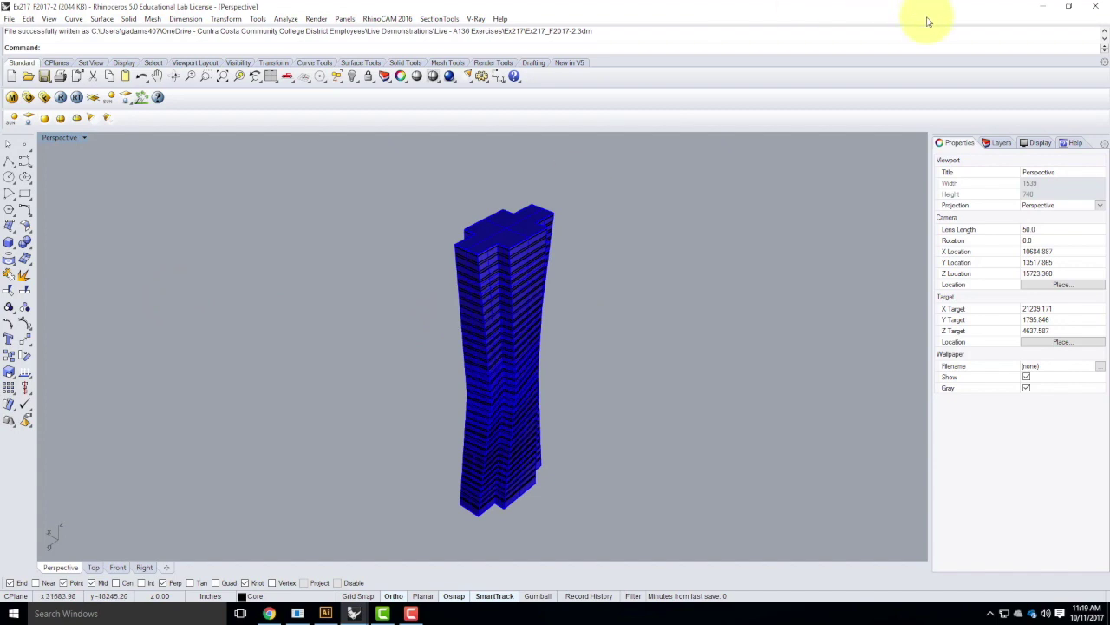
left_click(1000, 143)
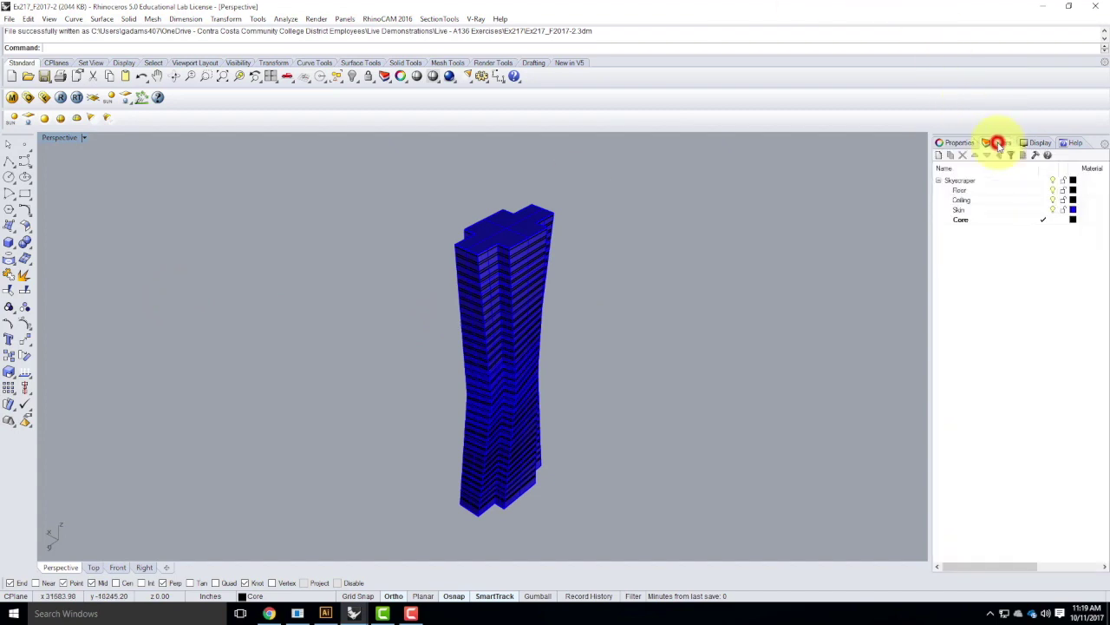
left_click(960, 190)
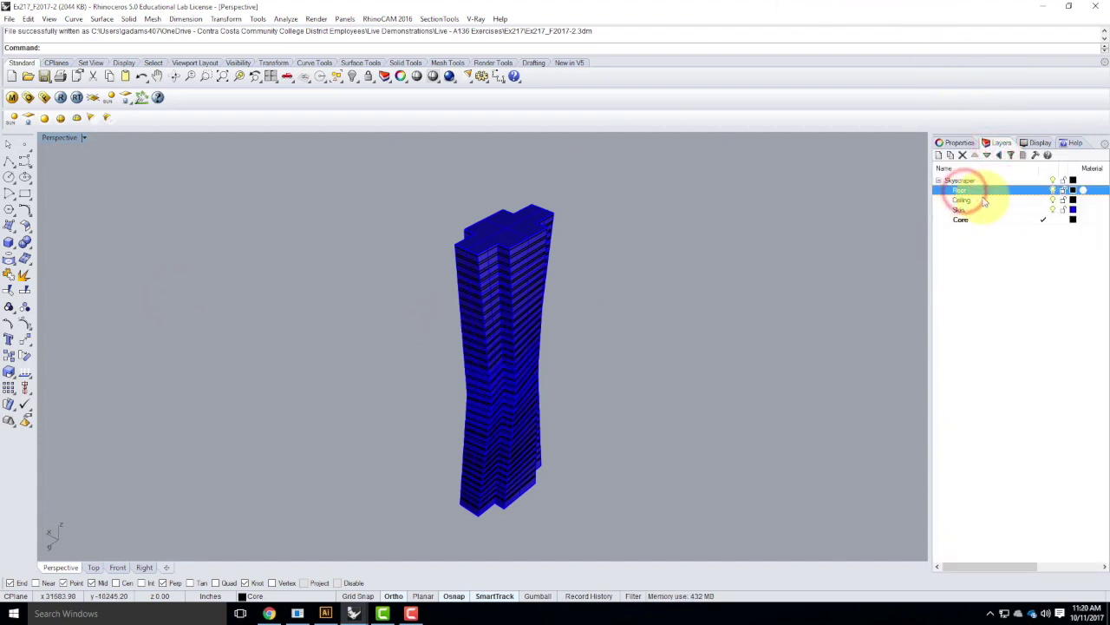
left_click(1053, 190)
left_click(1054, 201)
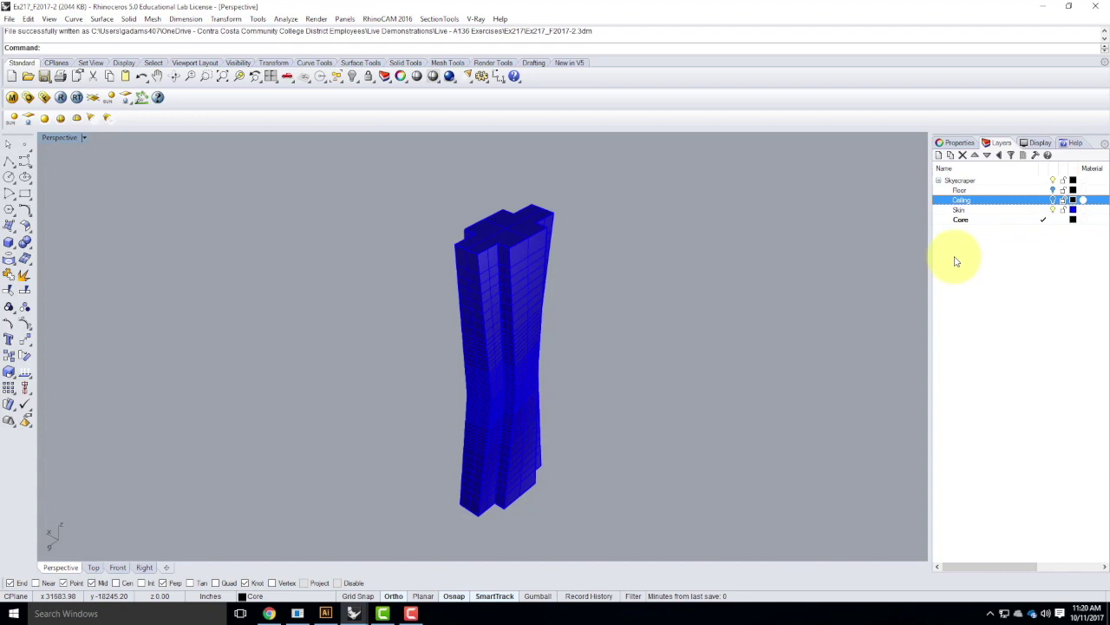
Explode the tower's skin polysurface into its separate surfaces
left_click(533, 295)
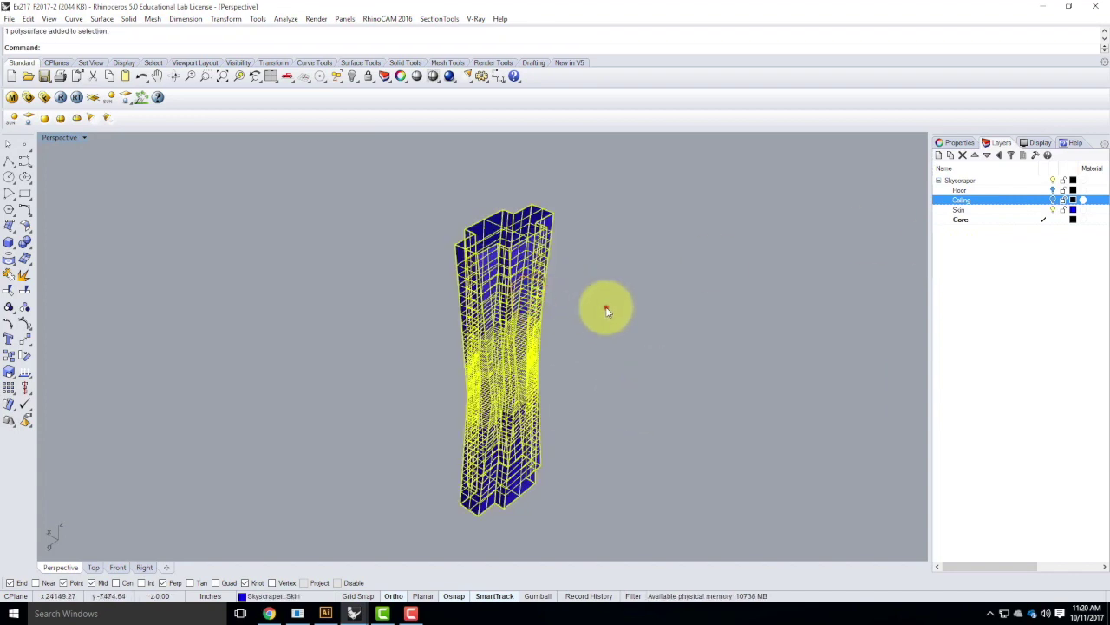
left_click(606, 306)
left_click(516, 354)
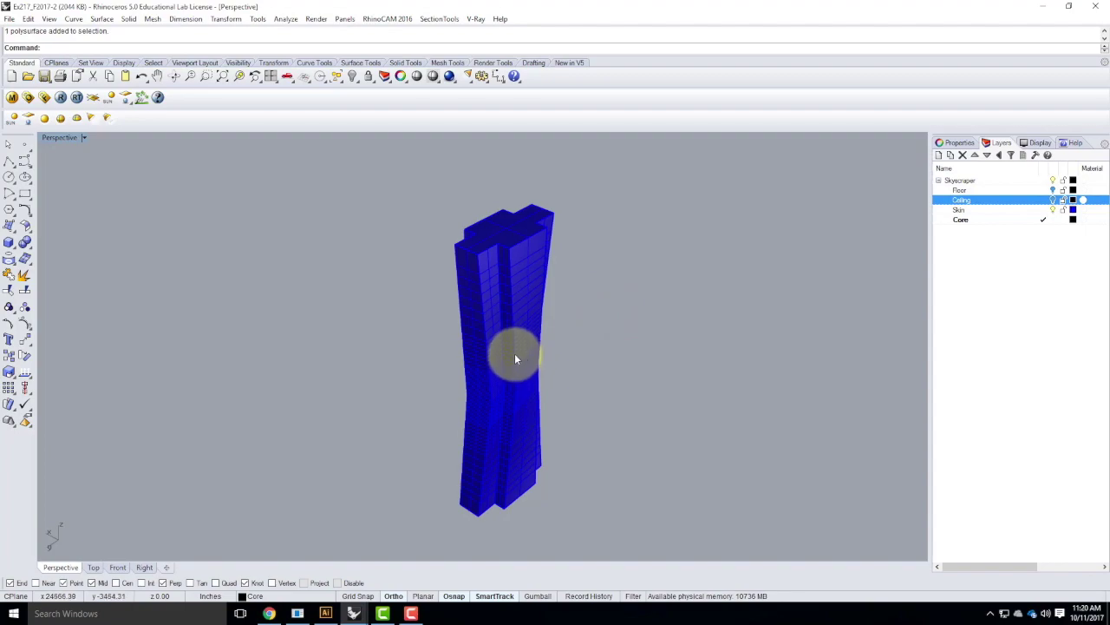
right_click_drag(609, 425, 422, 390)
scroll(515, 429, "up", 3)
scroll(562, 390, "up", 4)
right_click_drag(649, 413, 487, 523)
left_click(672, 461)
left_click(470, 331)
type("explode")
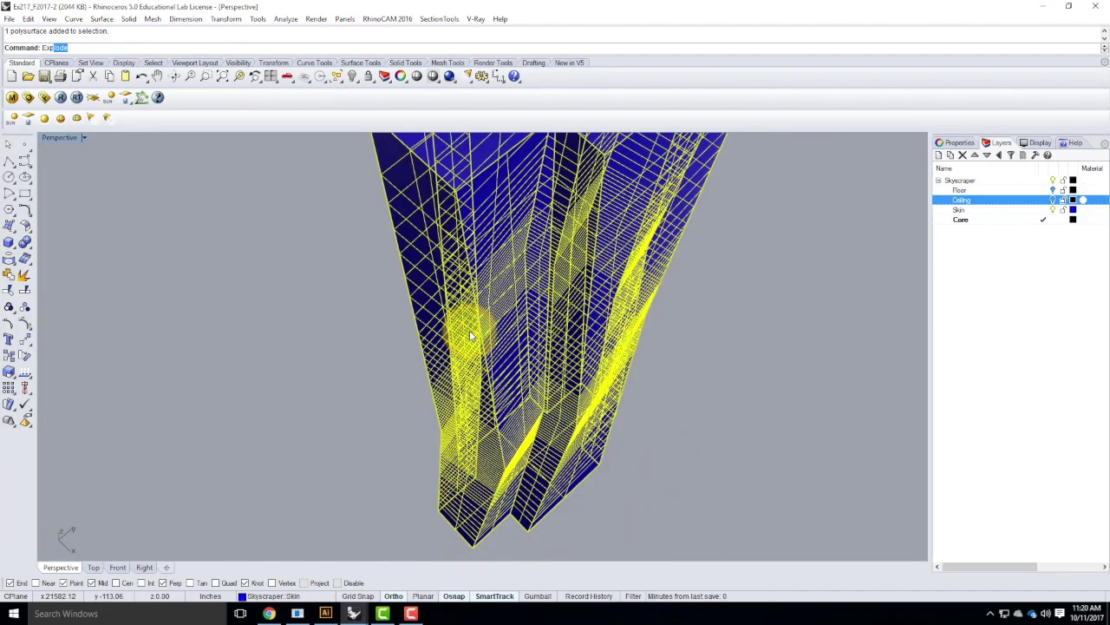
key("Return")
Select several adjacent faces of the exploded skin to examine them as individual surfaces
left_click(687, 334)
left_click(538, 254)
left_click(569, 265)
left_click(606, 267)
left_click(520, 270, "shift")
left_click(565, 270, "shift")
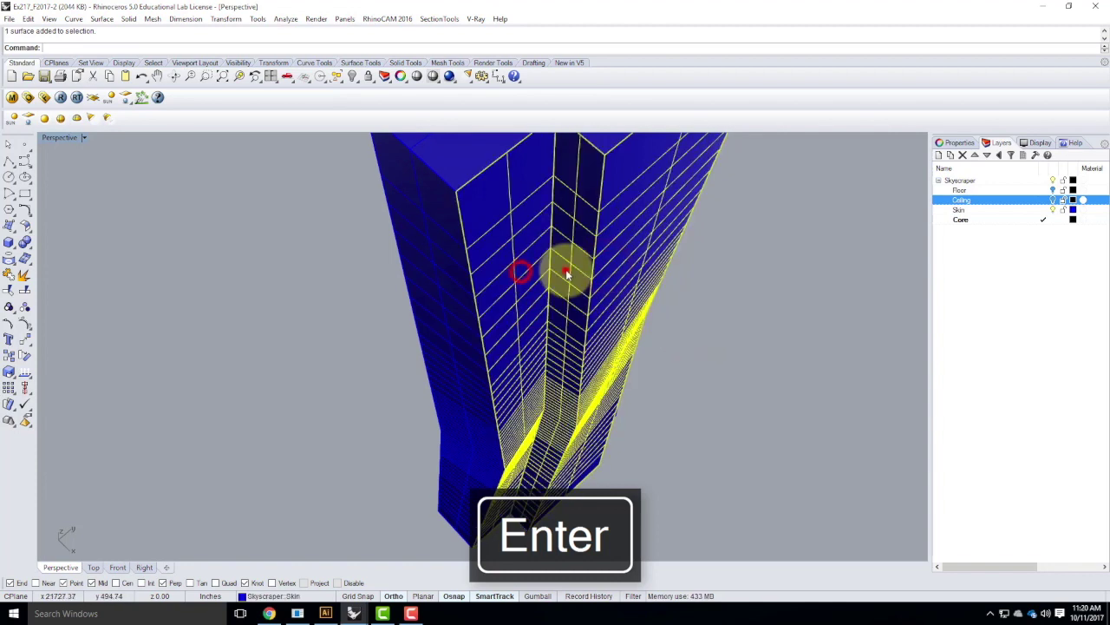
left_click(470, 314, "shift")
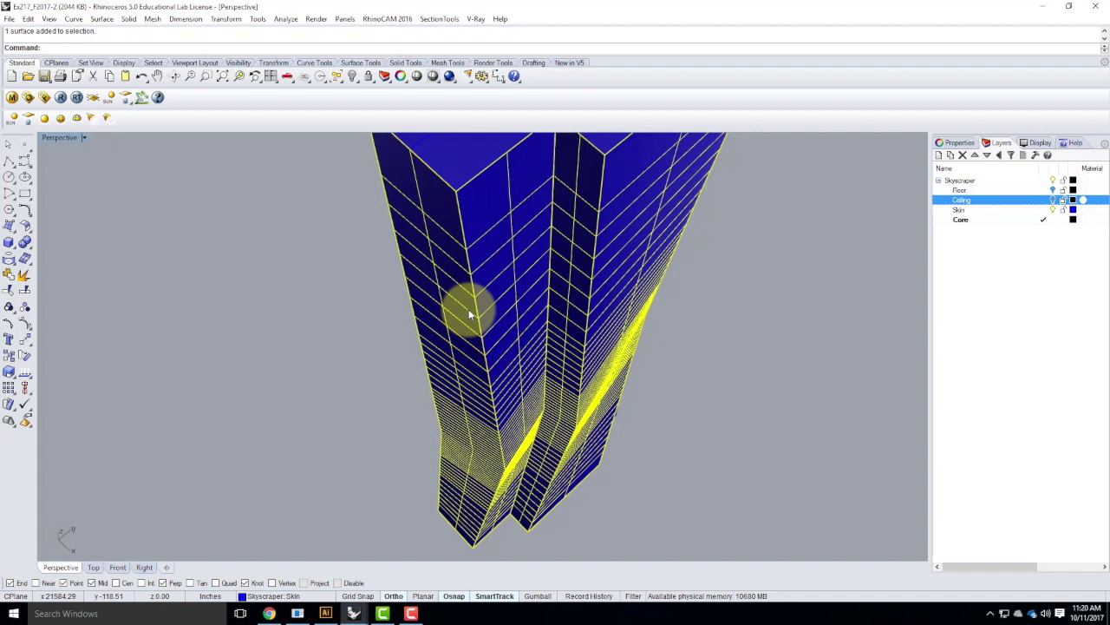
Join all of the tower's skin surfaces back into one polysurface and select it to check the join
scroll(442, 341, "down", 5)
right_click_drag(405, 251, 343, 174)
left_click_drag(342, 174, 607, 455)
type("jo")
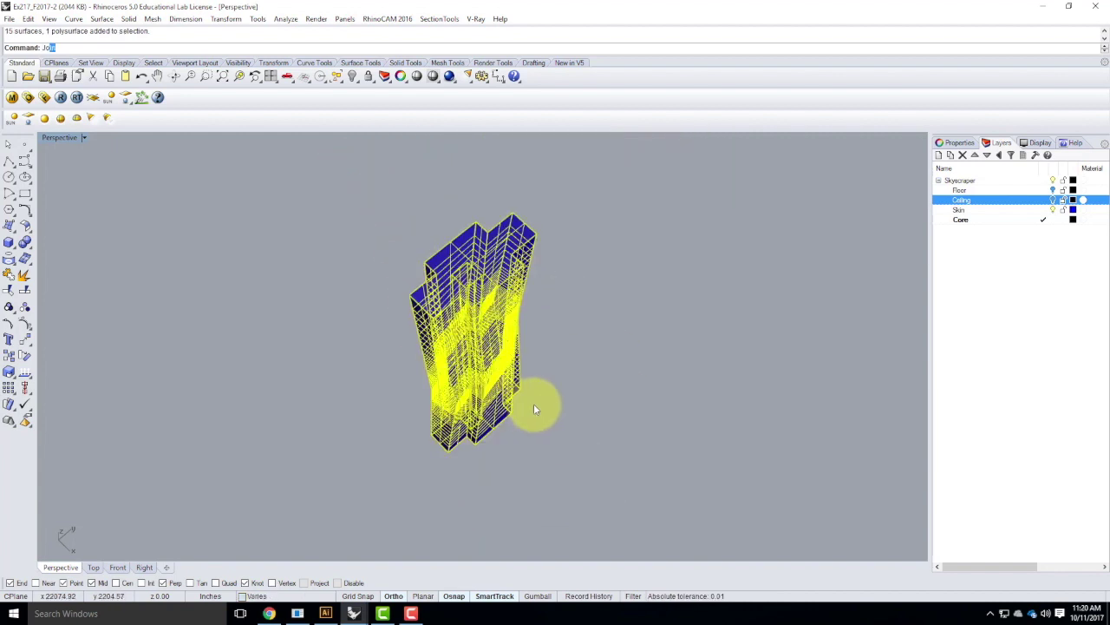
key("Return")
left_click(288, 235)
left_click(465, 262)
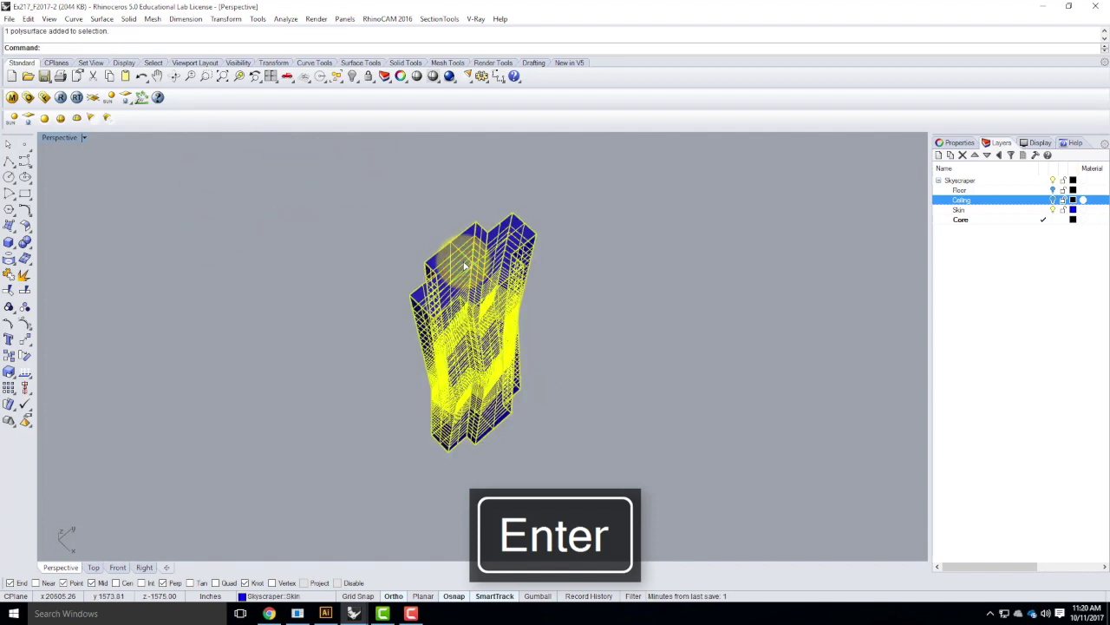
right_click_drag(465, 267, 509, 327)
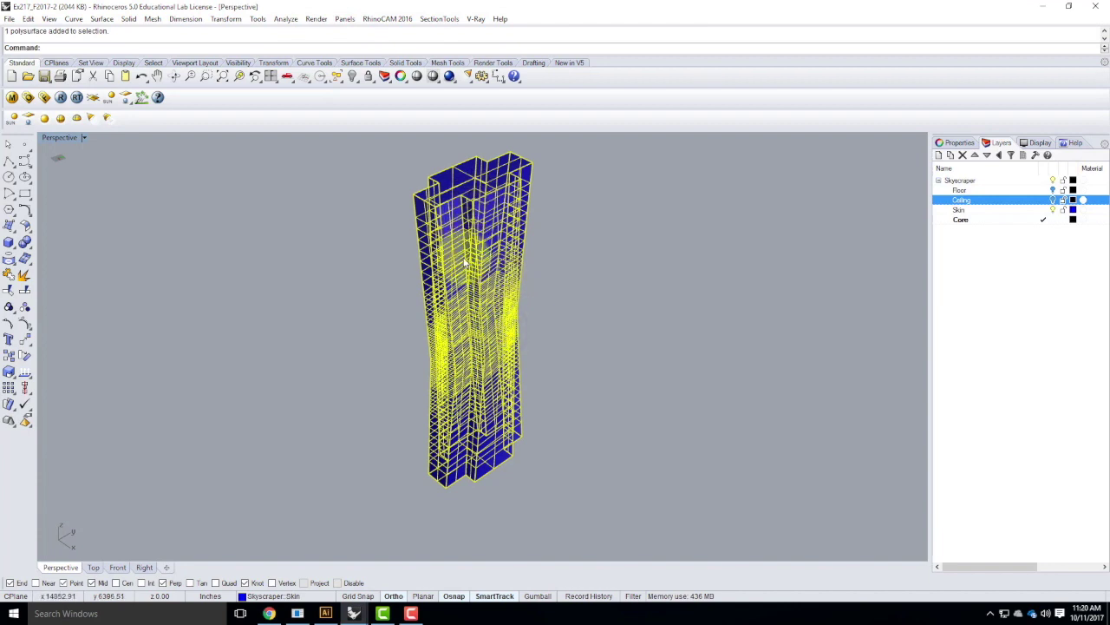
left_click(604, 245)
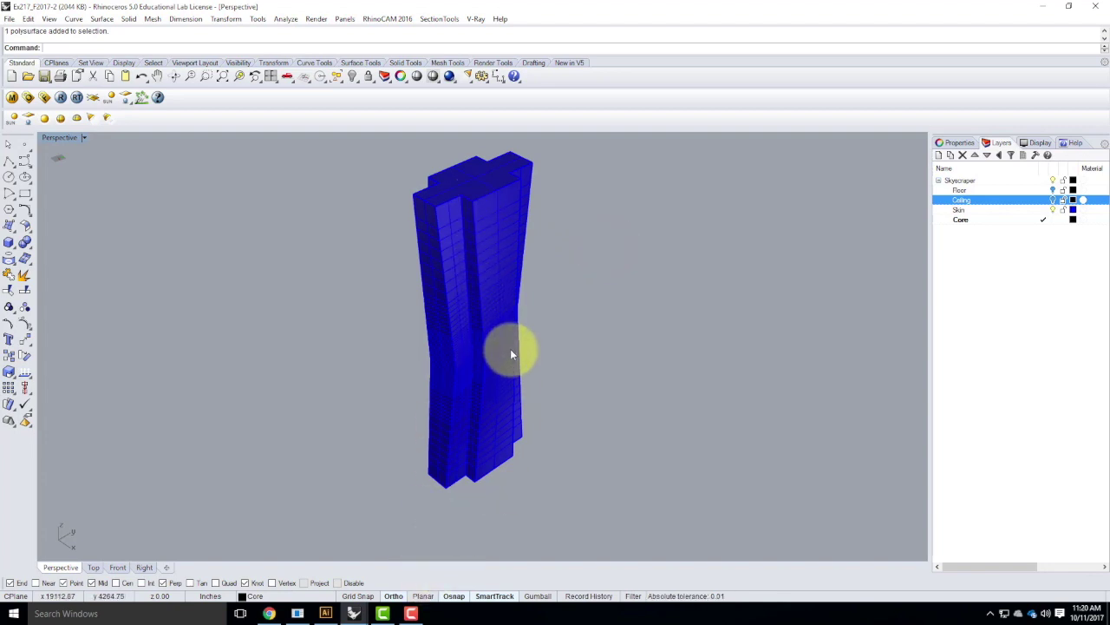
right_click_drag(425, 295, 443, 379)
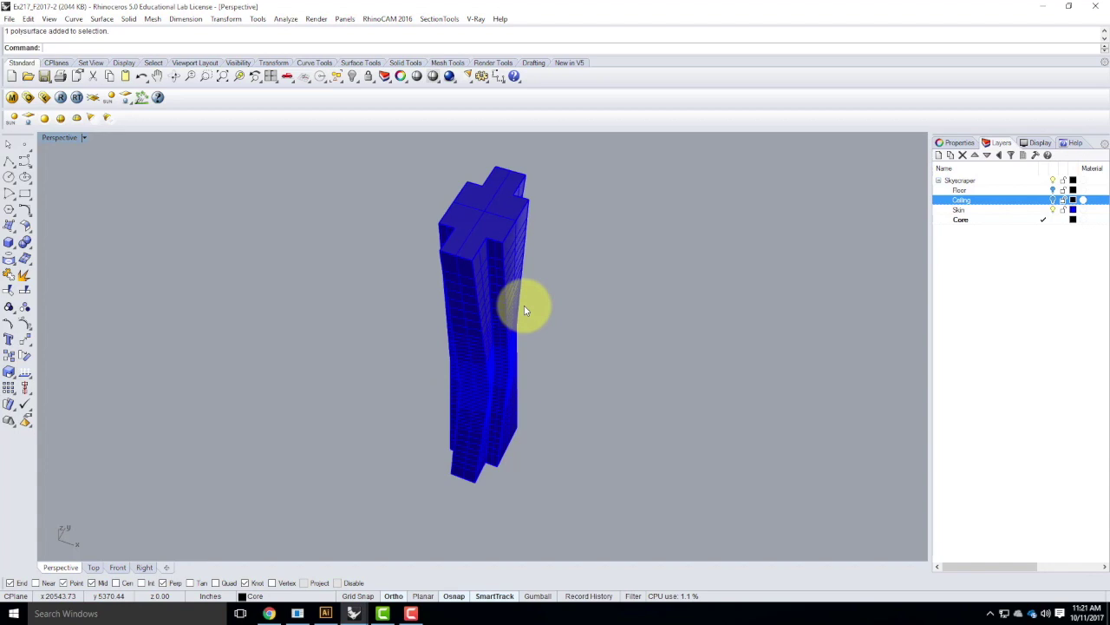
Run UnrollSrf on the tower's skin polysurface and set its Labels option to Yes
type("UnrollSrf")
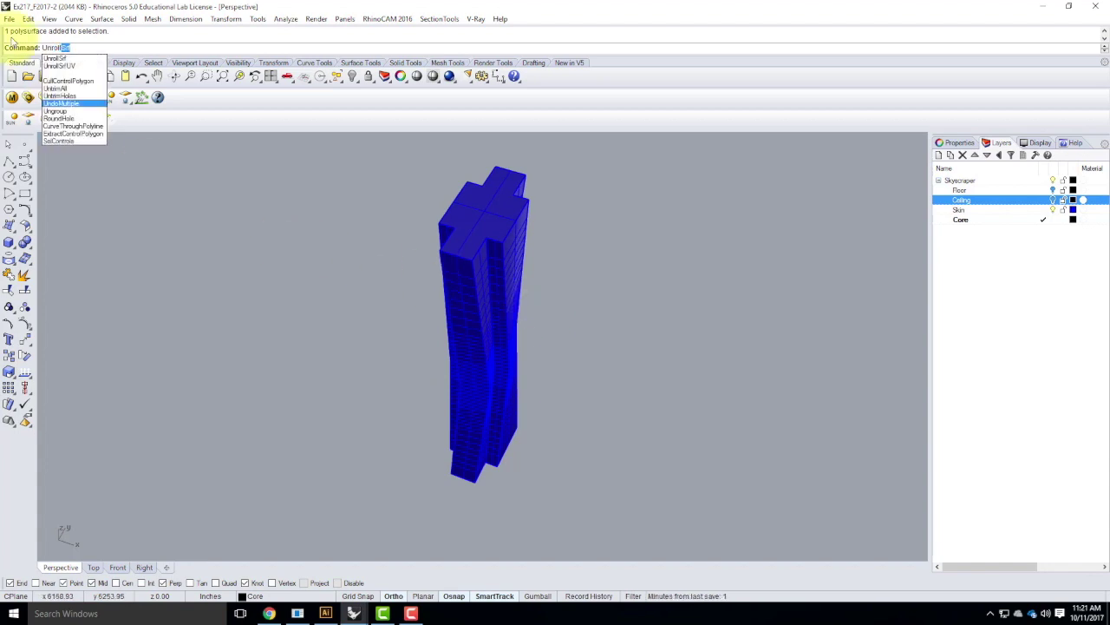
left_click(102, 19)
left_click(95, 19)
left_click(128, 19)
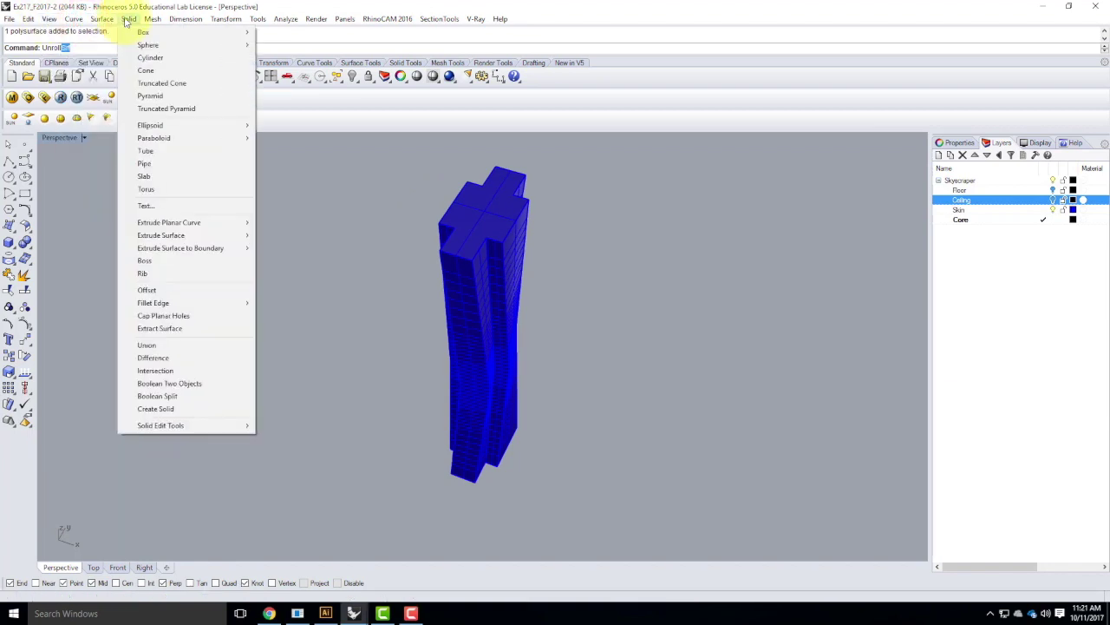
mouse_move(73, 19)
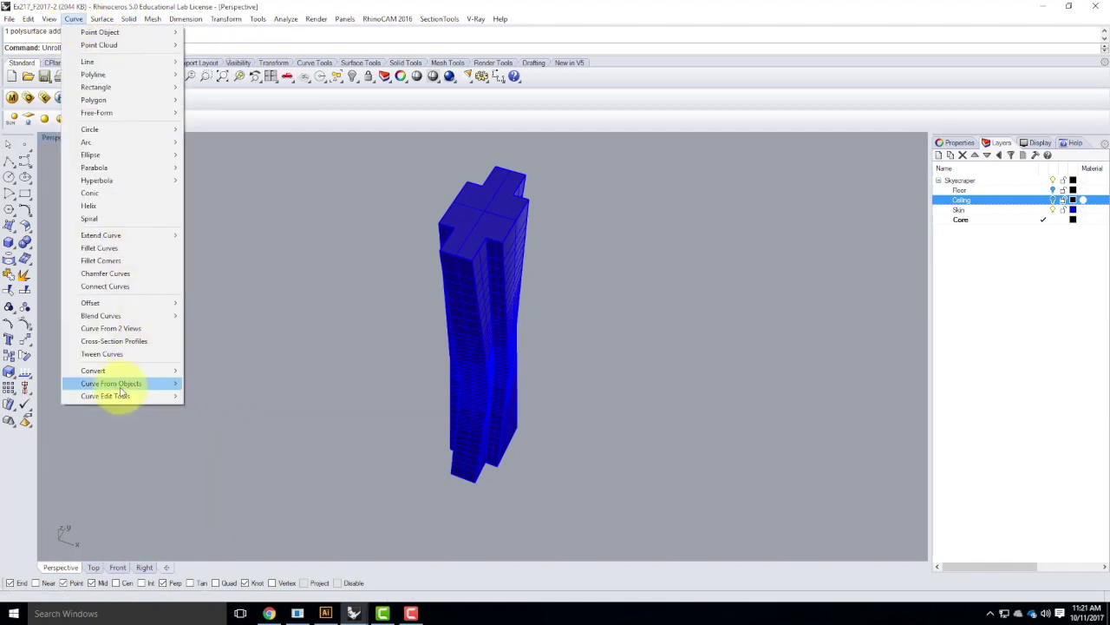
mouse_move(153, 384)
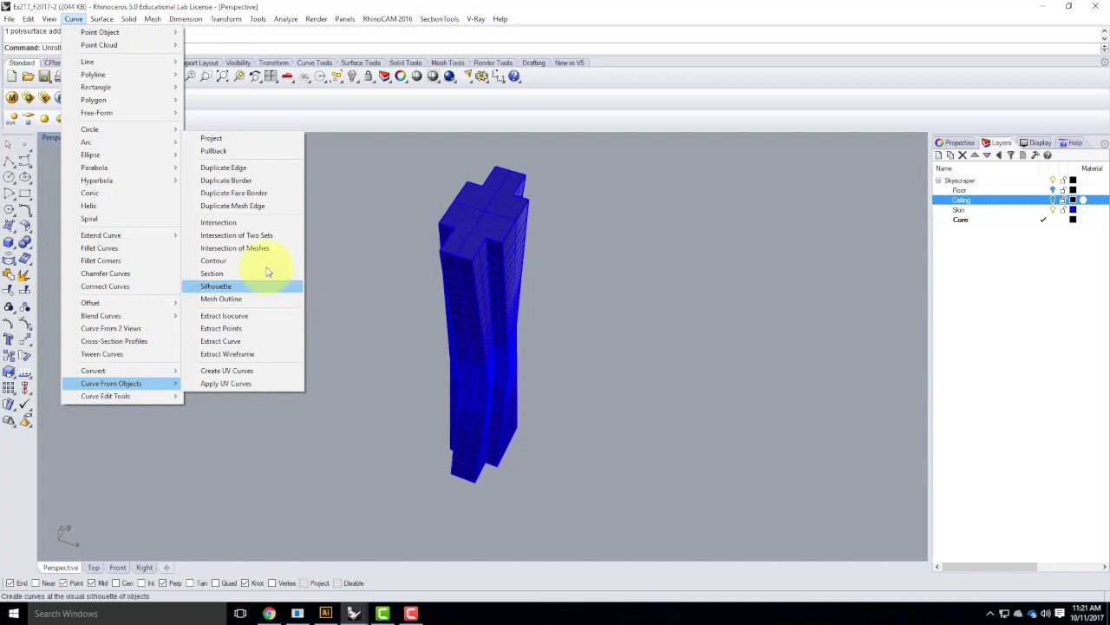
left_click(101, 19)
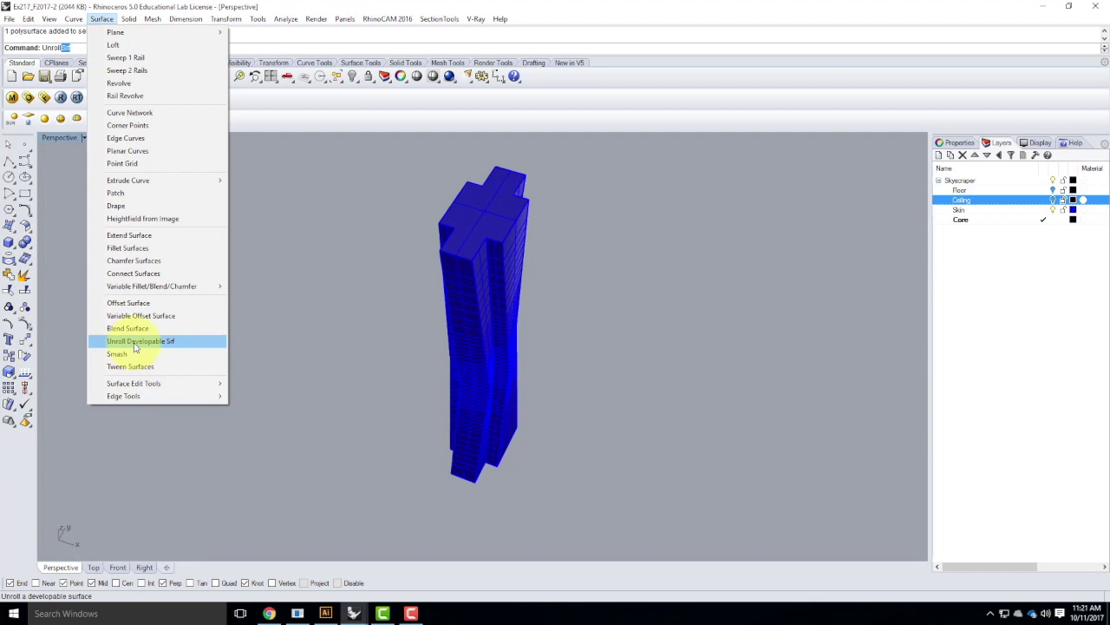
left_click(329, 280)
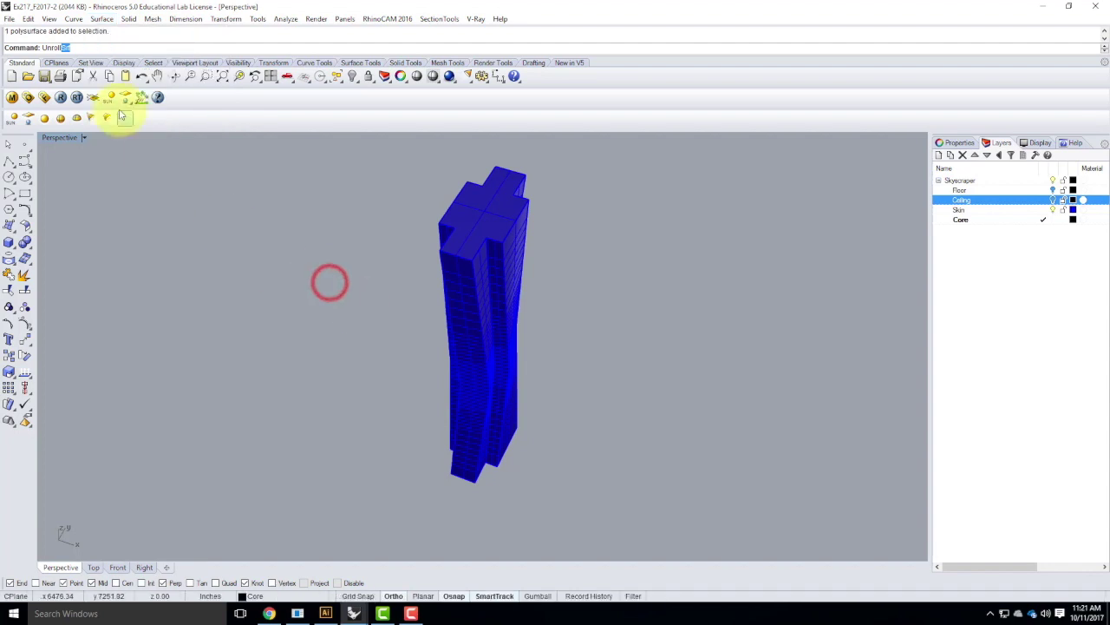
key("Return")
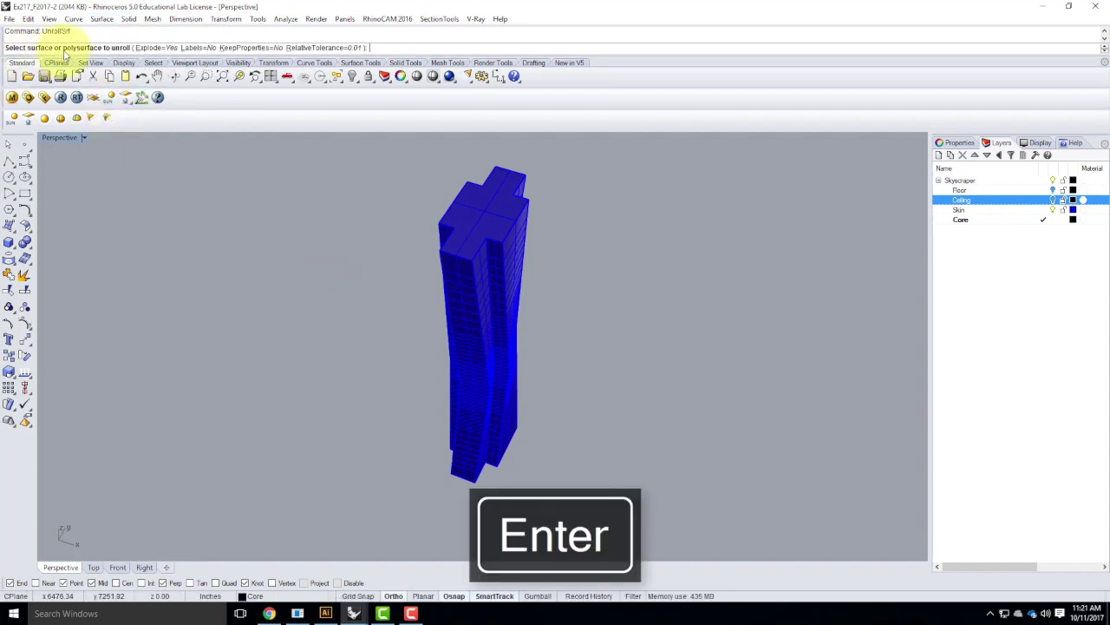
left_click(489, 272)
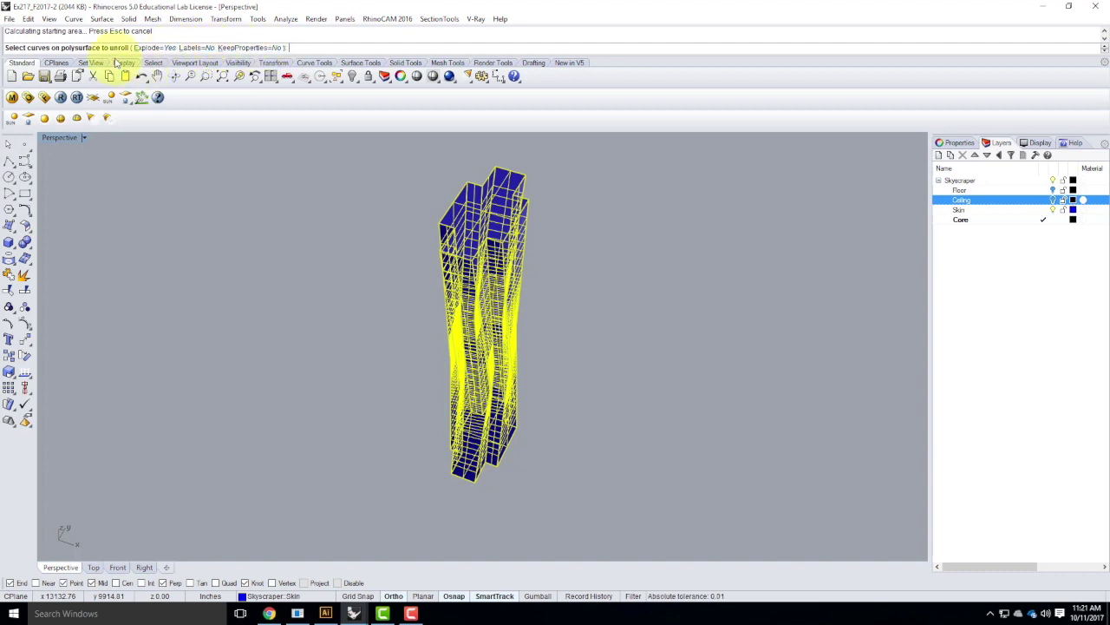
left_click(189, 49)
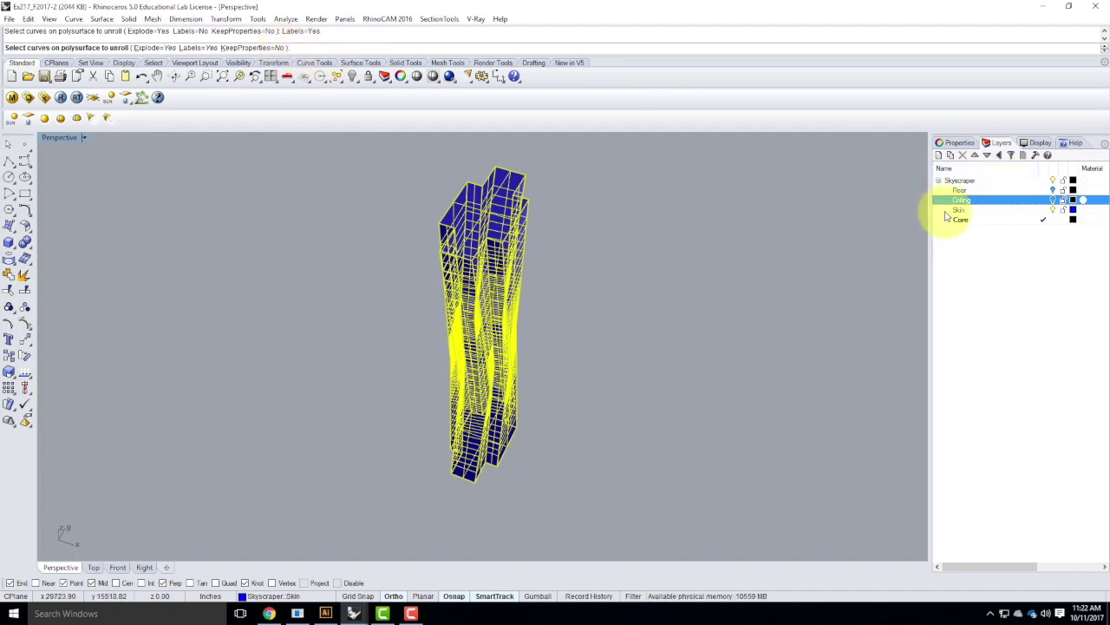
Add a new layer under Skyscraper, make it current, and complete the labelled unroll of the skin
left_click(939, 157)
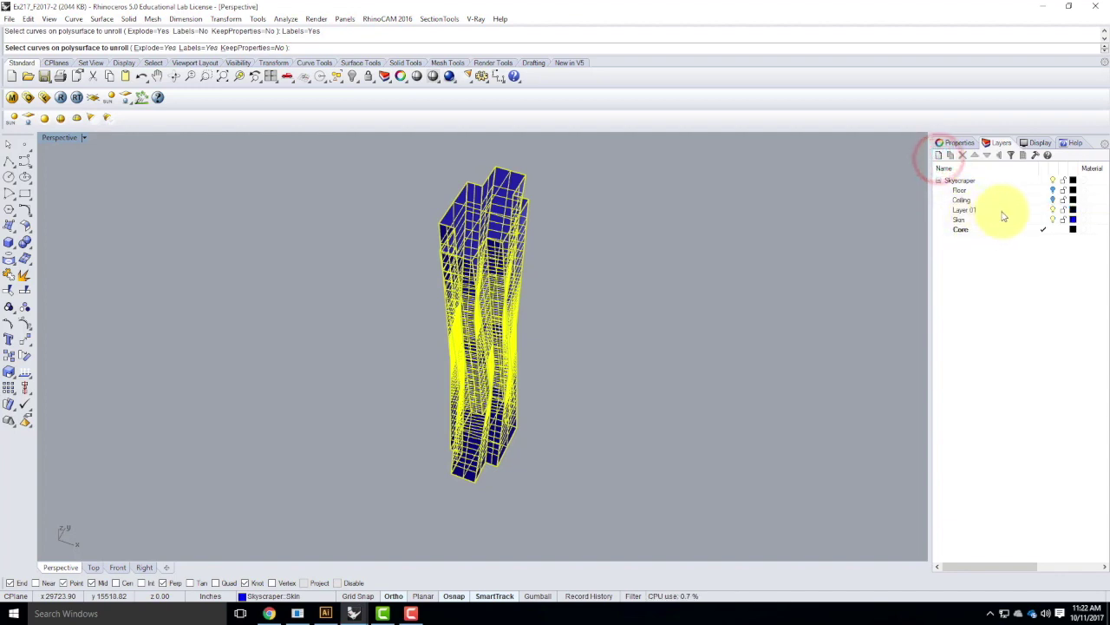
left_click(1039, 210)
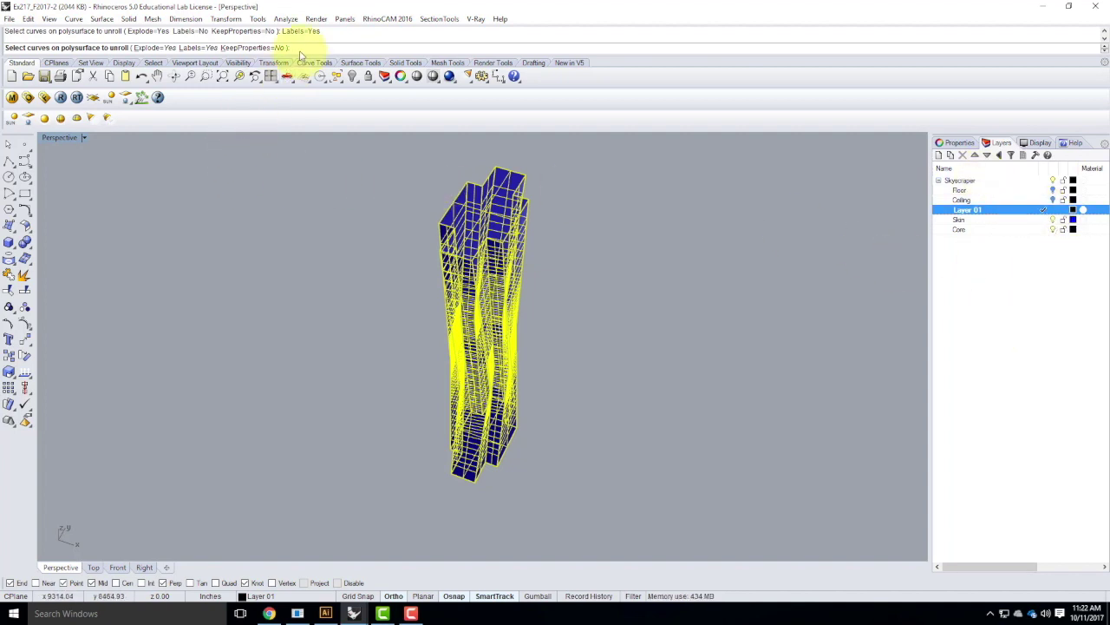
key("Return")
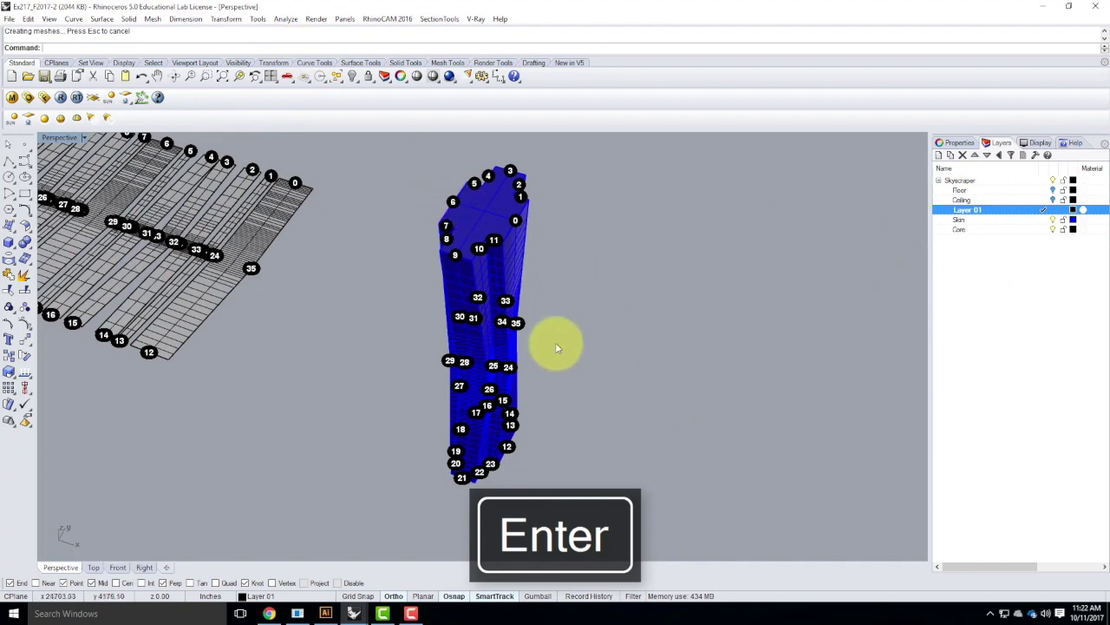
Examine the numbered edges on the tower and compare them with the matching labels on the unrolled flat pieces
right_click_drag(520, 328, 471, 241)
scroll(605, 250, "up", 5)
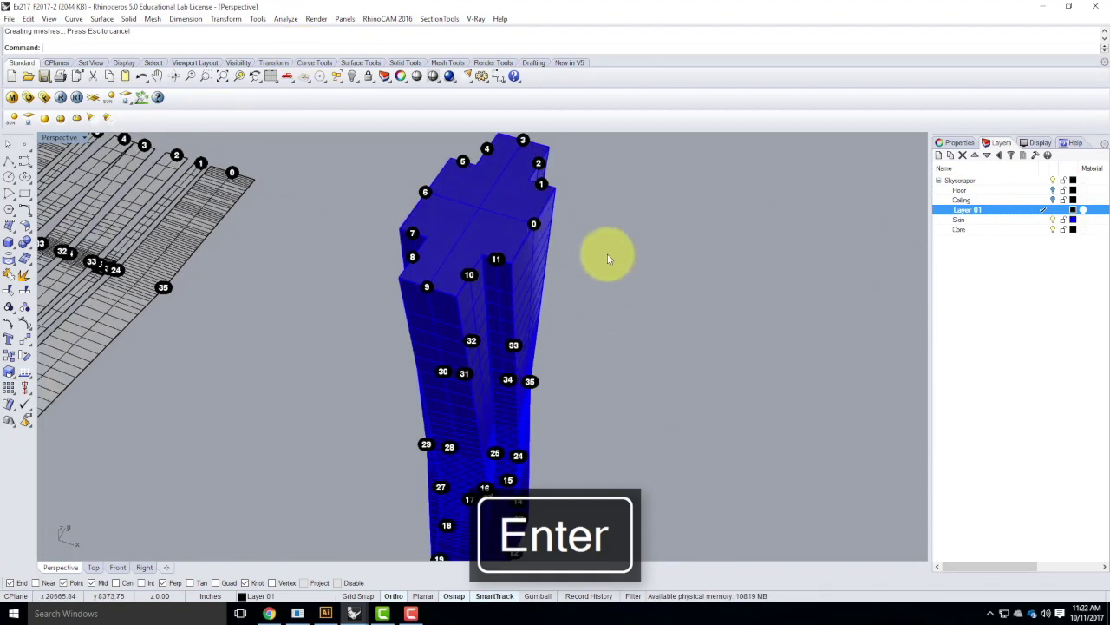
right_click_drag(557, 260, 621, 250)
scroll(766, 331, "down", 7)
scroll(199, 232, "up", 5)
right_click_drag(295, 335, 355, 354)
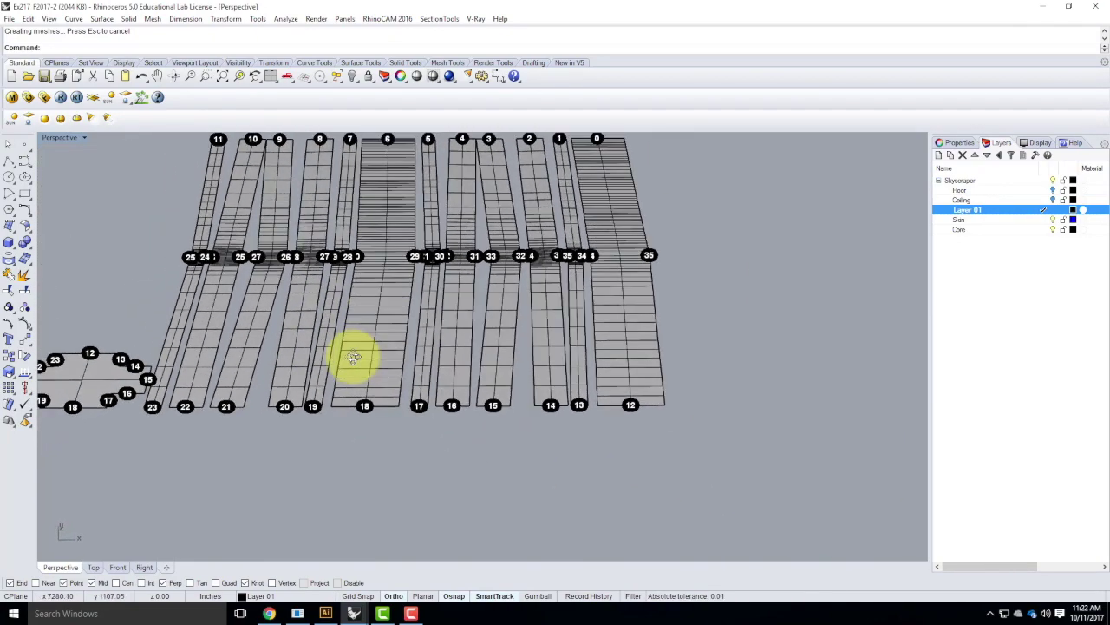
scroll(459, 405, "down", 5)
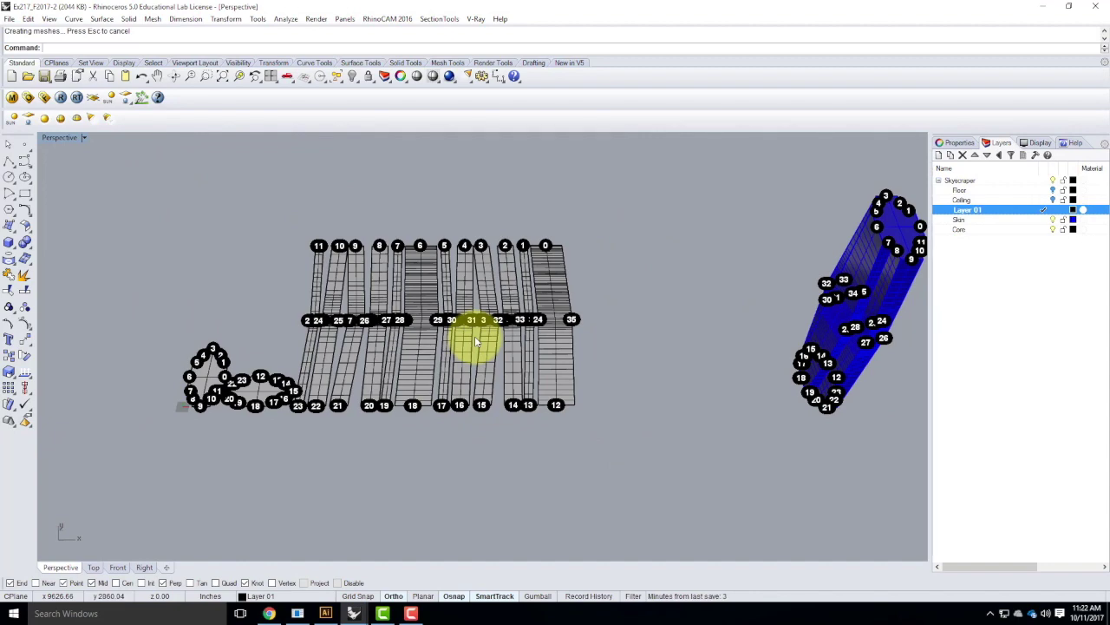
scroll(642, 299, "up", 3)
right_click_drag(647, 324, 631, 330)
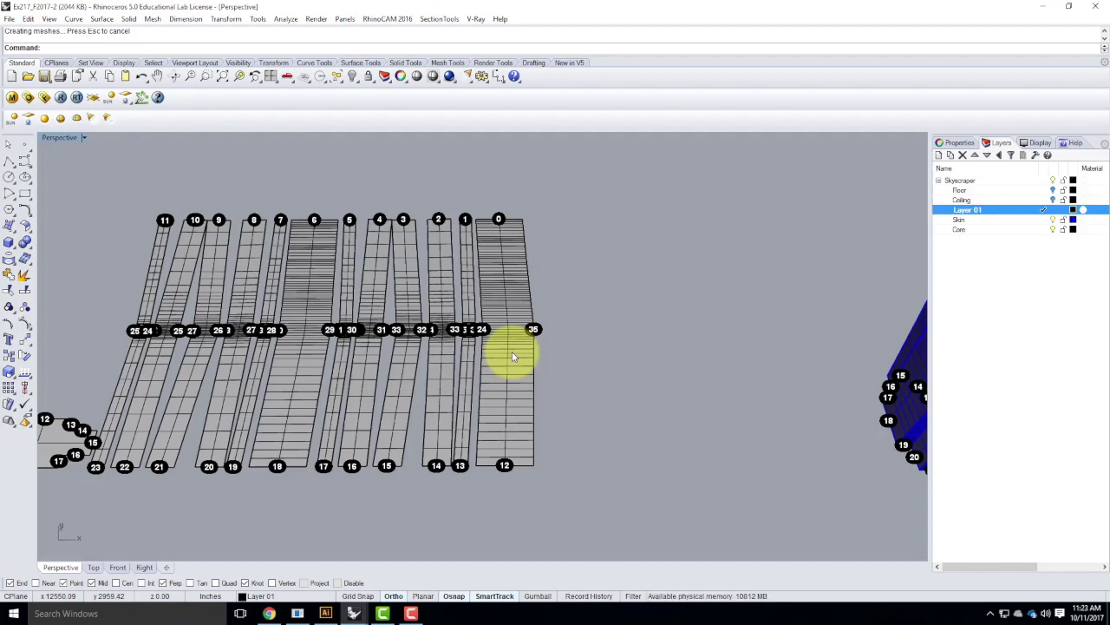
scroll(654, 321, "down", 2)
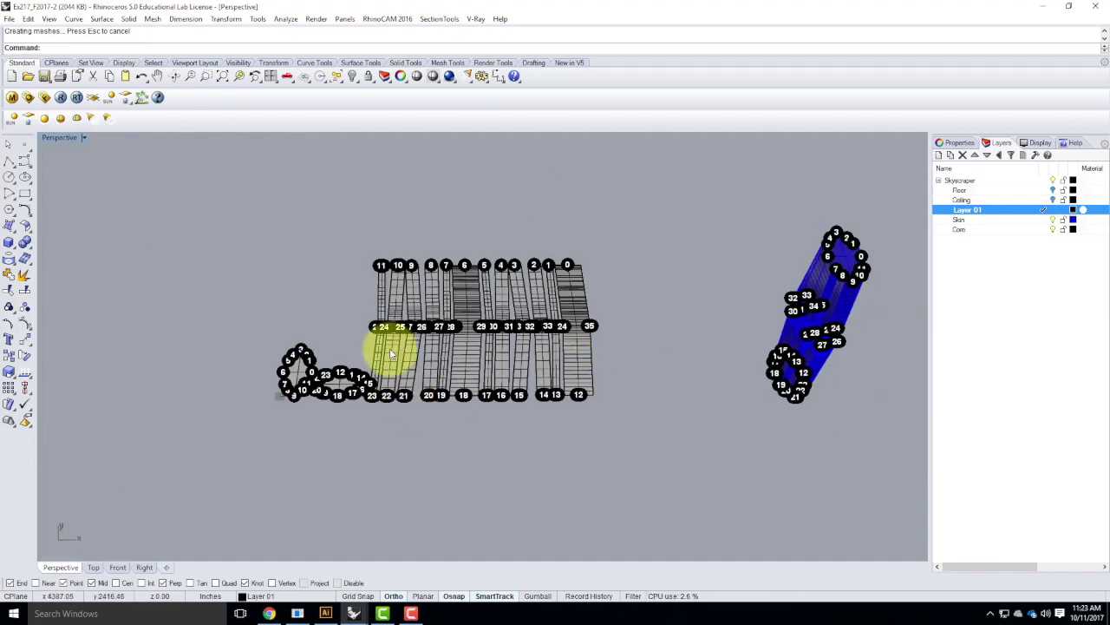
scroll(369, 405, "up", 4)
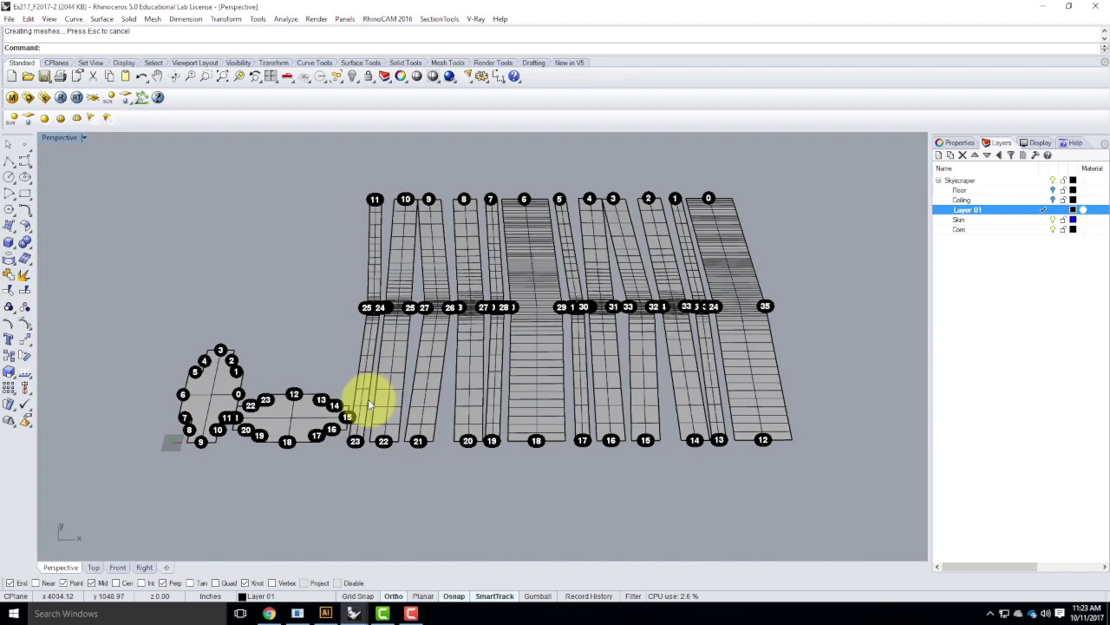
scroll(248, 409, "down", 2)
scroll(660, 317, "up", 3)
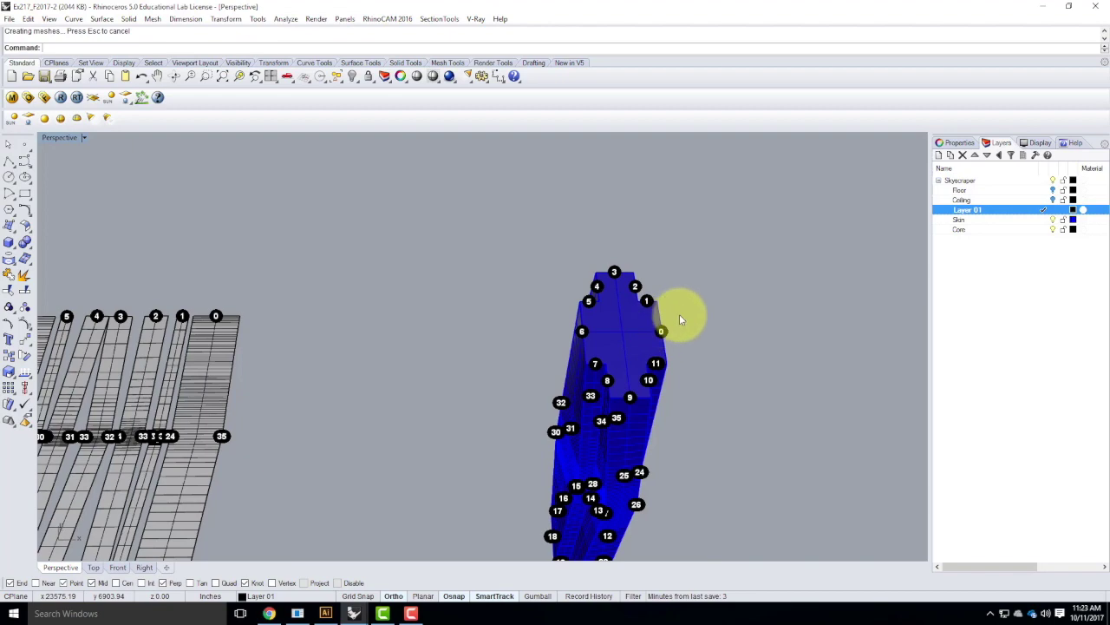
scroll(751, 355, "down", 3)
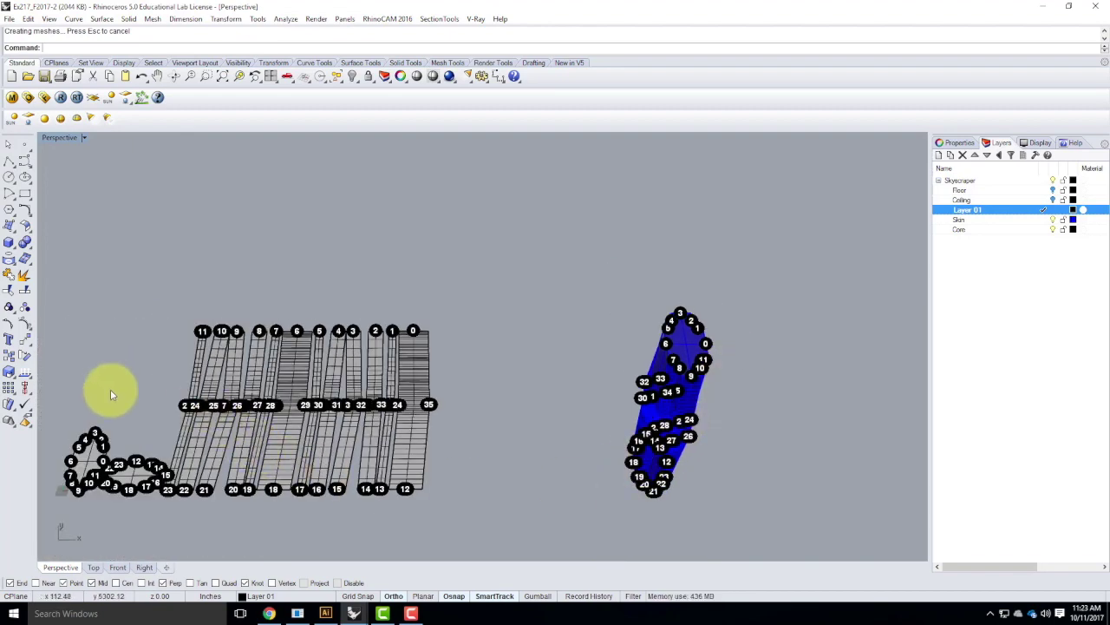
Move the unrolled roof piece labelled 0 to 11, with its labels, up and away from the base piece
scroll(124, 446, "up", 4)
scroll(317, 442, "up", 3)
left_click_drag(183, 466, 188, 215)
scroll(248, 434, "down", 4)
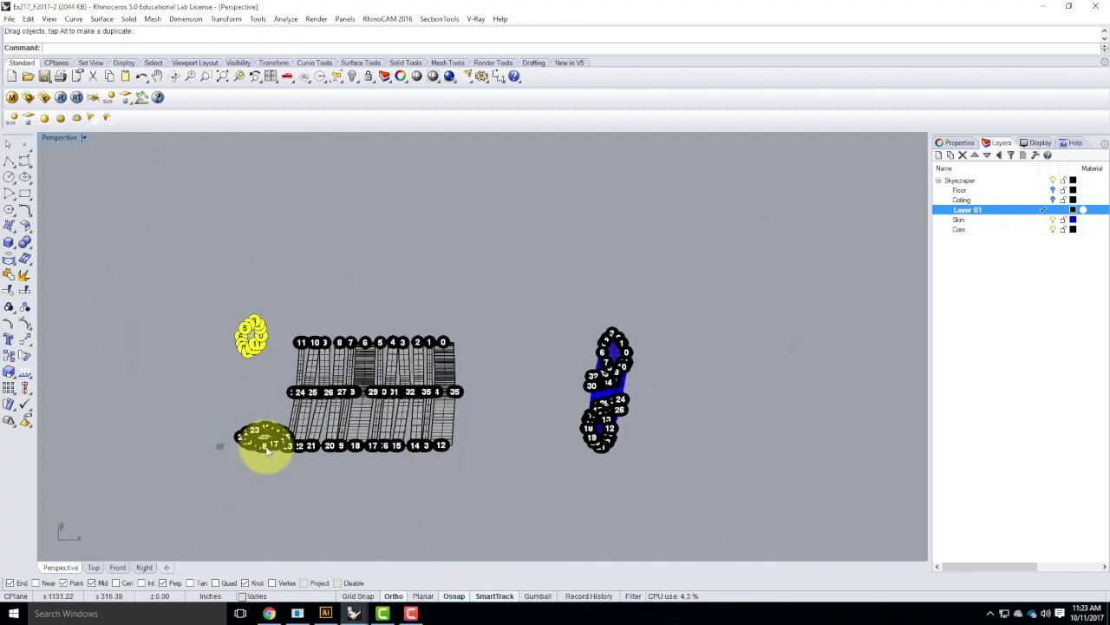
scroll(250, 339, "up", 4)
Switch to the Top view and move the roof piece farther up, clear of the unrolled strips
double_click(52, 139)
double_click(52, 139)
scroll(658, 363, "down", 5)
scroll(174, 214, "up", 4)
left_click_drag(173, 215, 173, 153)
scroll(198, 326, "down", 3)
left_click(198, 327)
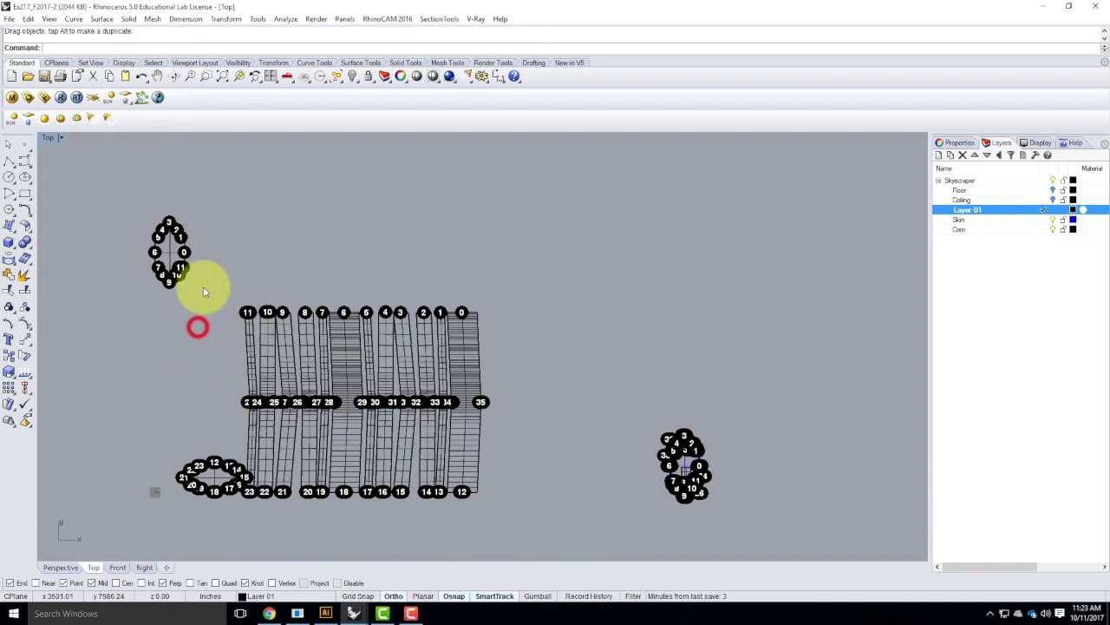
scroll(192, 242, "up", 4)
scroll(191, 251, "down", 2)
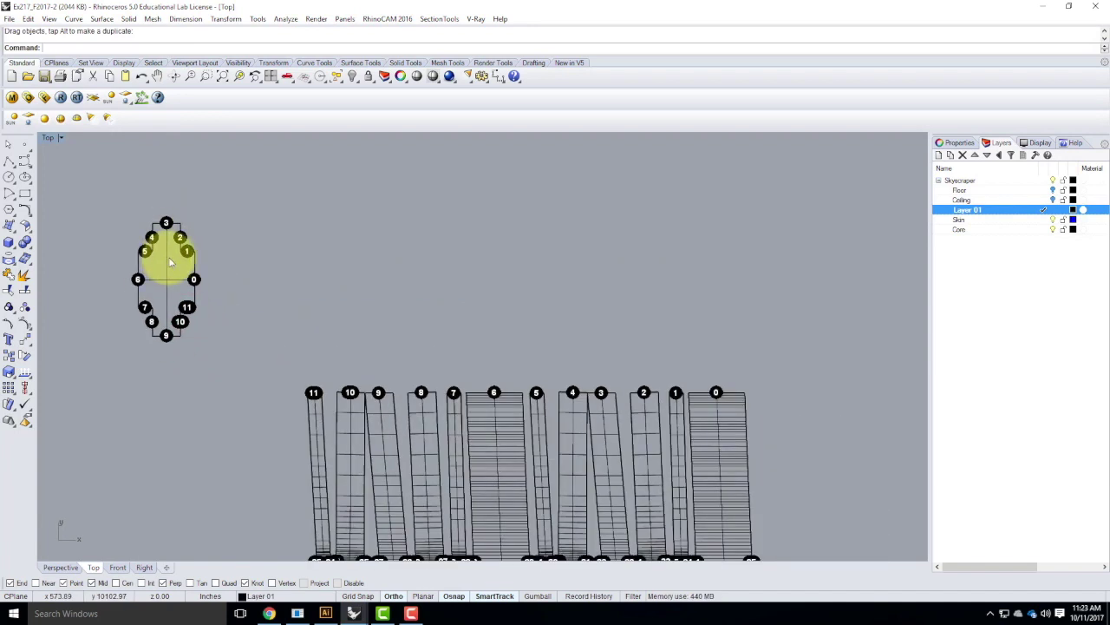
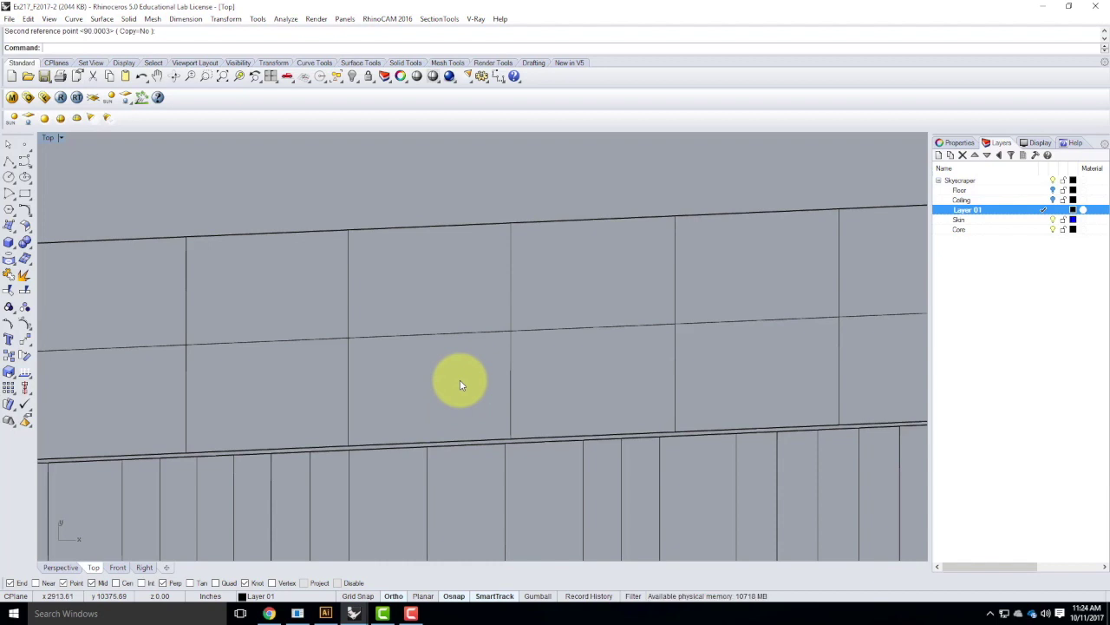
Move strip 2 by its upper-left corner onto the roof outline's corner between edges 1 and 2
scroll(509, 318, "down", 8)
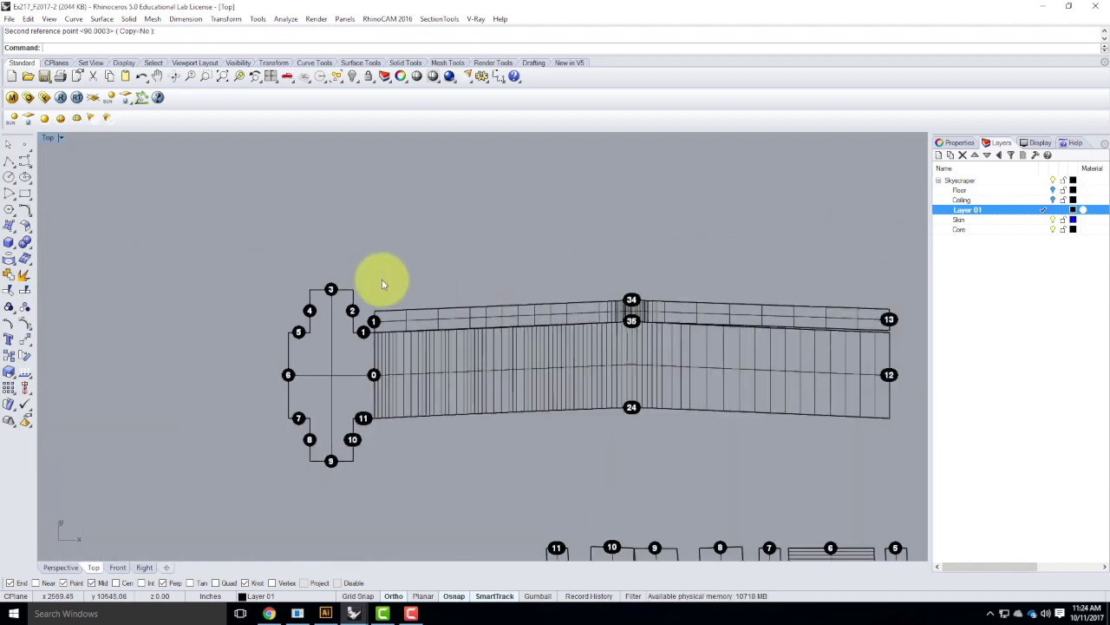
scroll(357, 251, "down", 3)
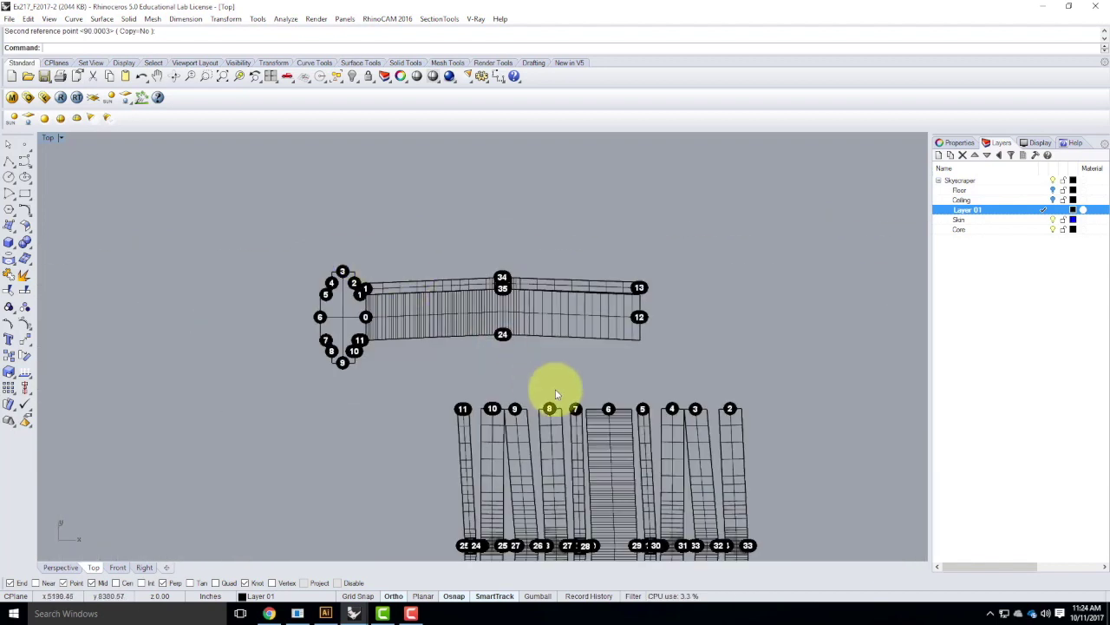
left_click(738, 431)
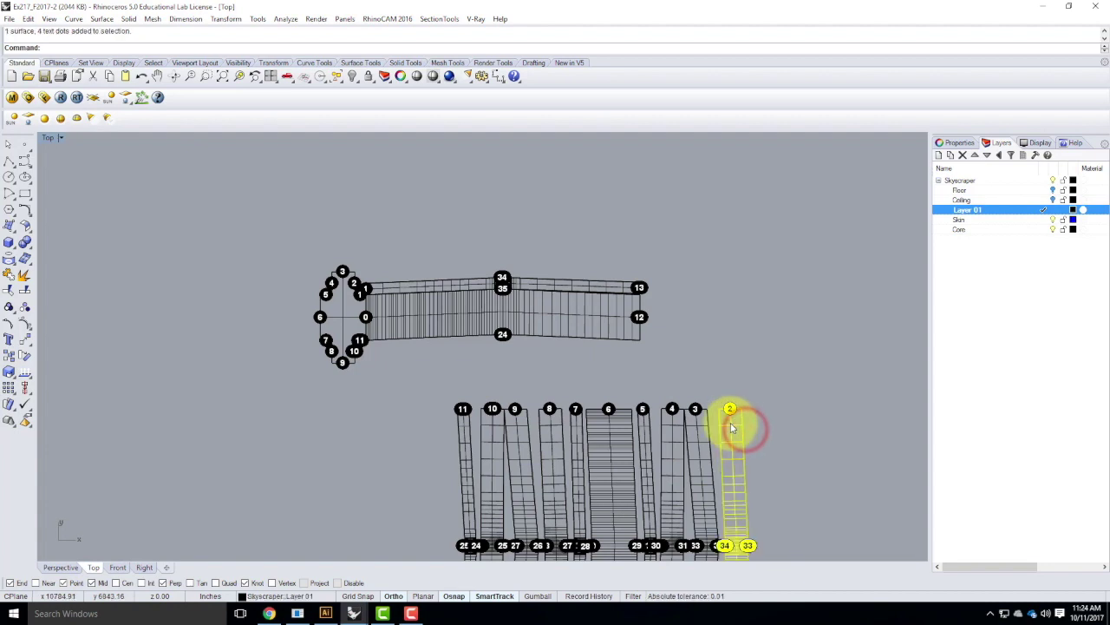
key("Return")
left_click(722, 407)
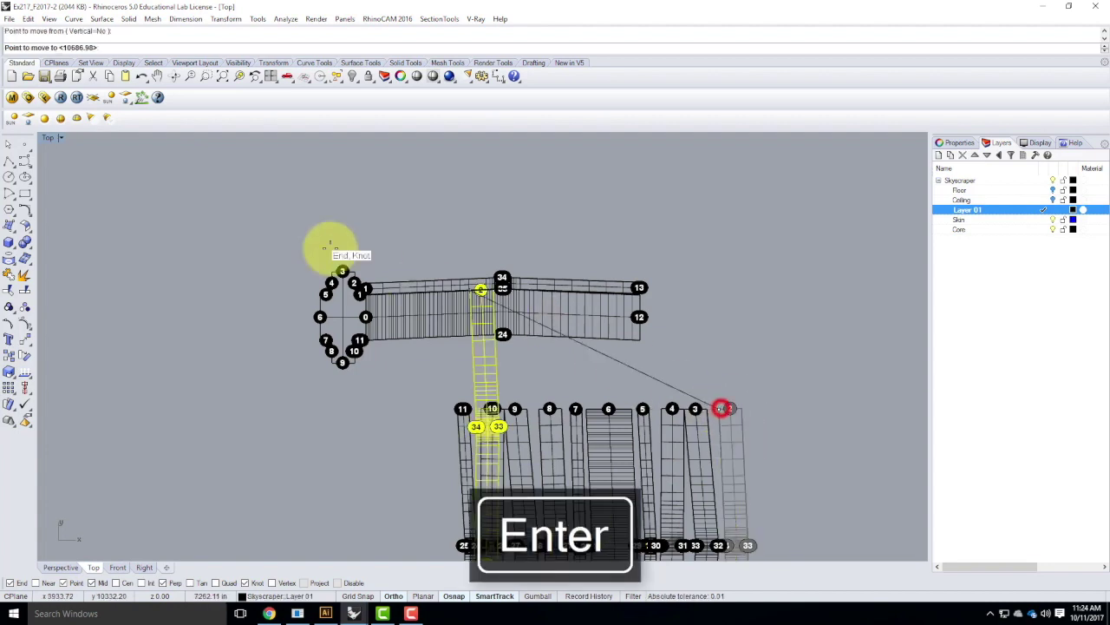
scroll(347, 238, "up", 5)
left_click(368, 414)
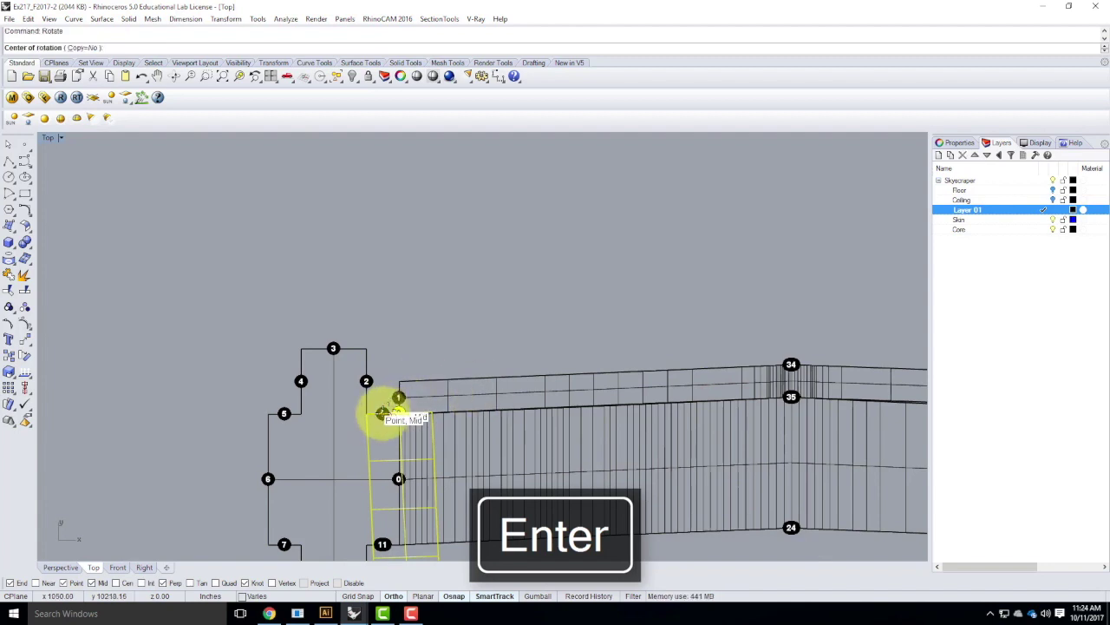
Rotate strip 2 about that shared corner so its short end lies along edge 2 of the roof outline
left_click(366, 414)
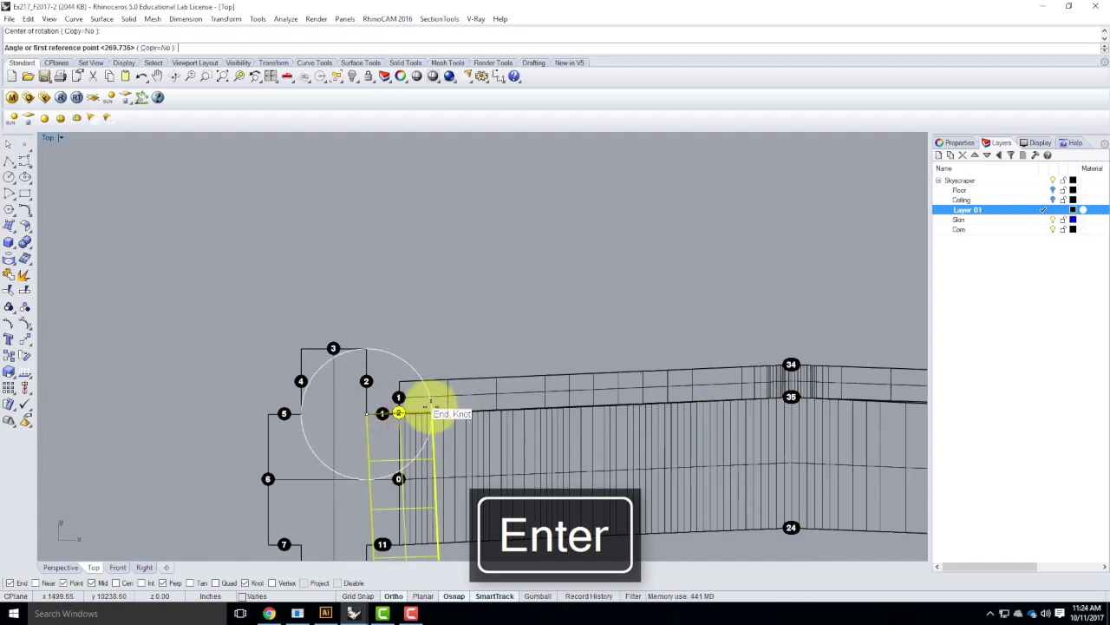
left_click(428, 404)
left_click(375, 344)
scroll(359, 268, "down", 3)
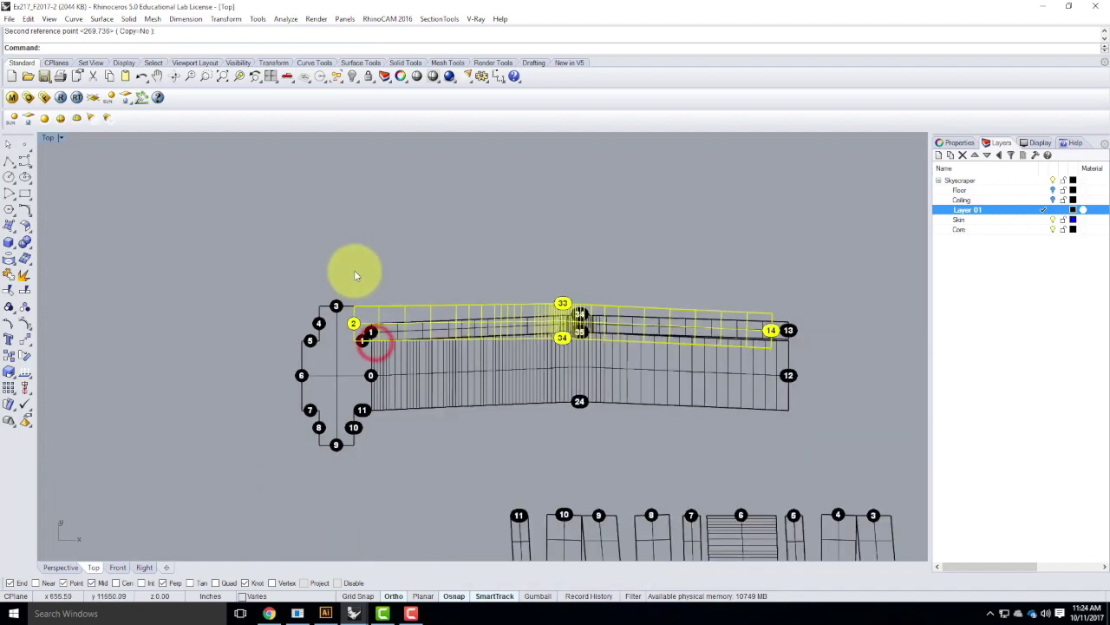
Examine how strip 2 sits against the roof outline and the neighbouring strips 0 and 1
scroll(367, 359, "up", 6)
scroll(377, 365, "up", 3)
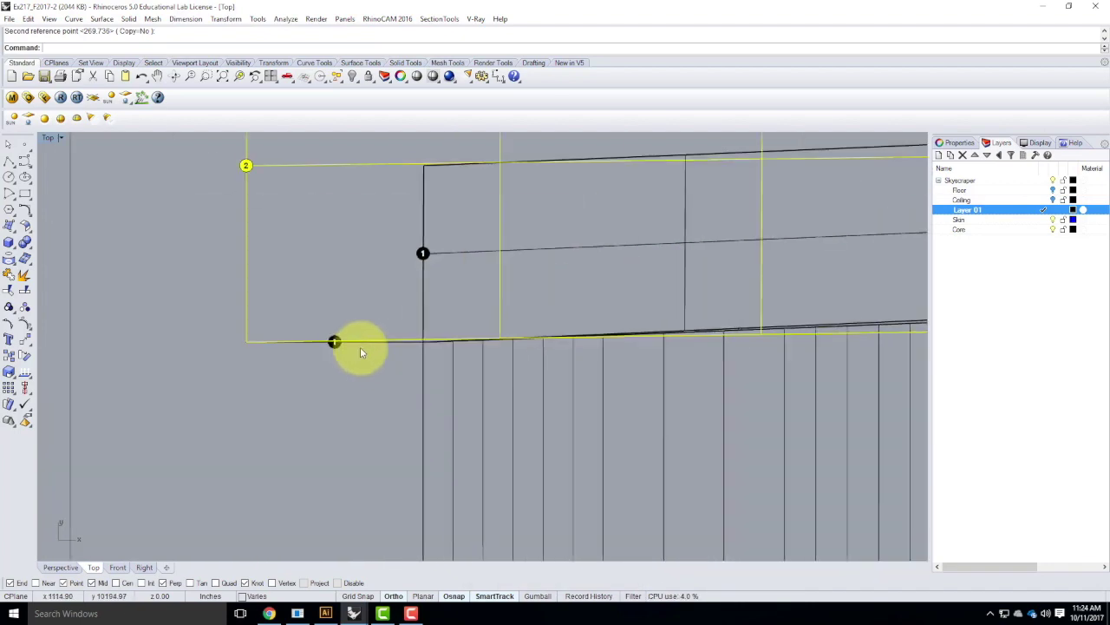
scroll(312, 364, "down", 5)
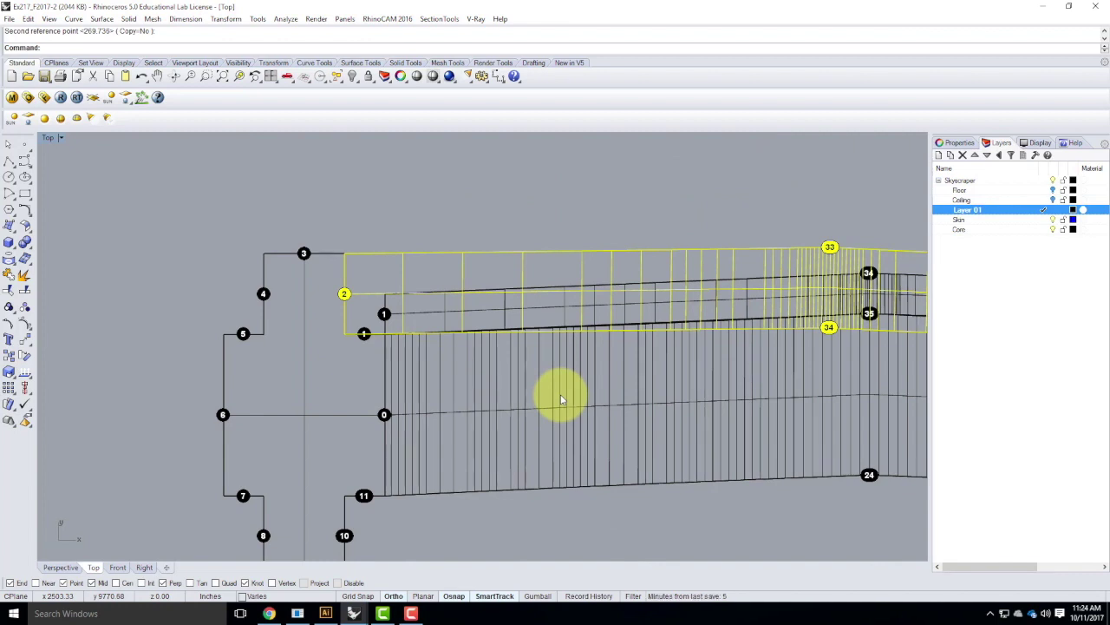
scroll(274, 391, "down", 4)
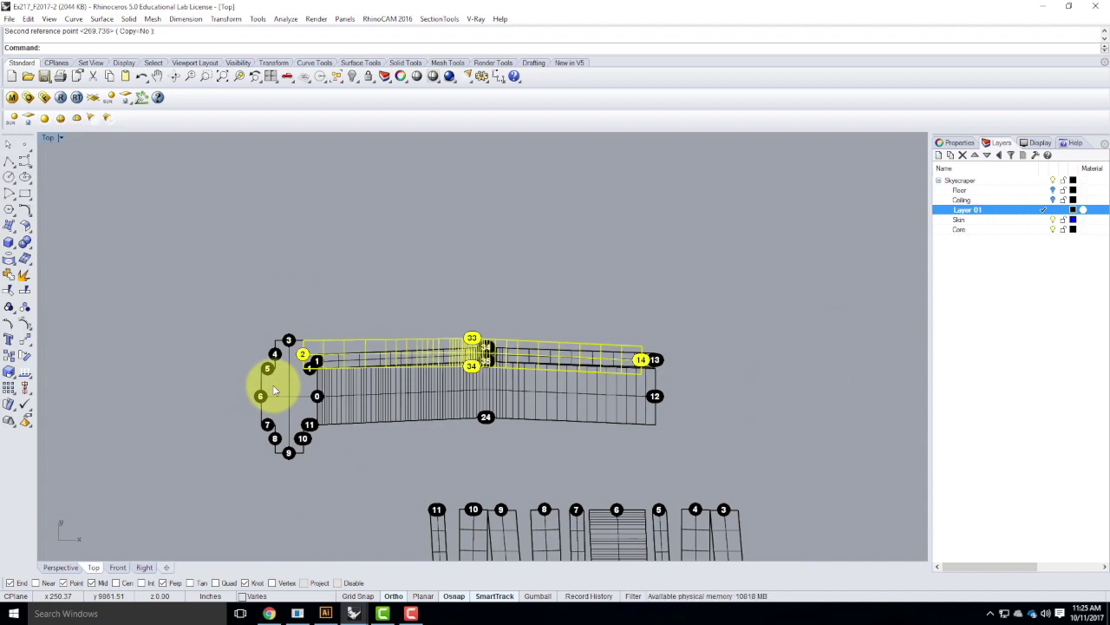
scroll(426, 298, "down", 2)
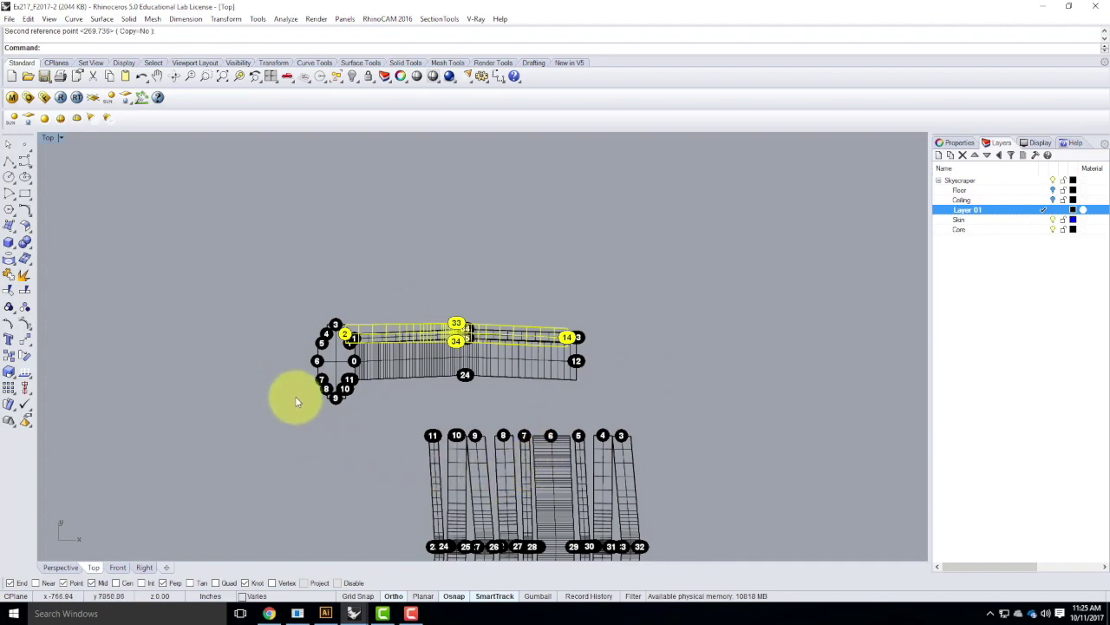
scroll(293, 369, "up", 3)
scroll(337, 372, "down", 3)
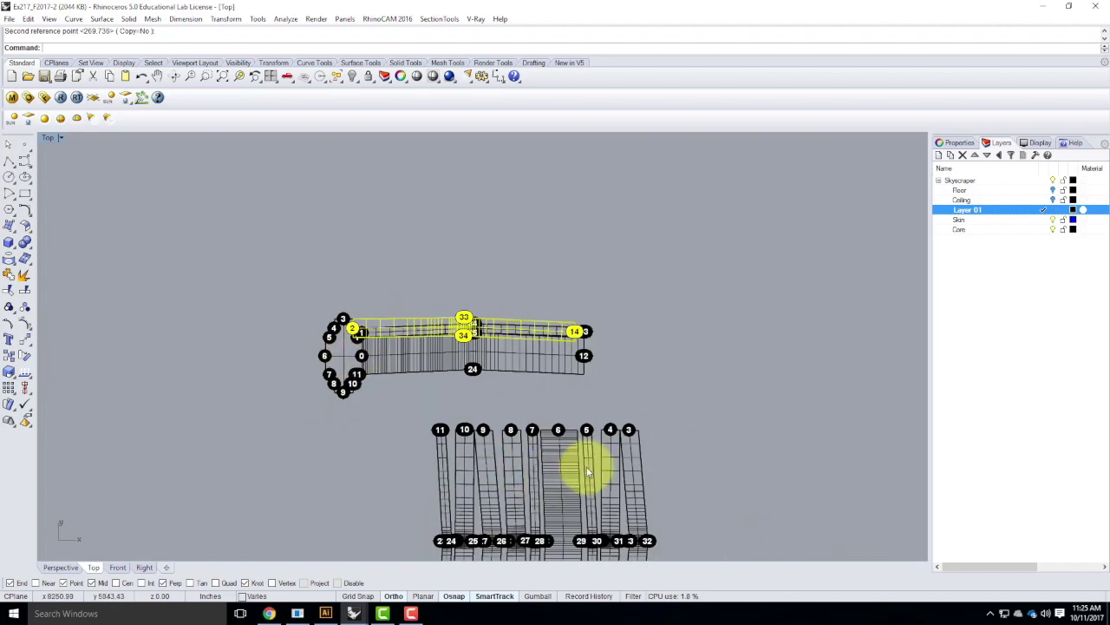
Move strip 6 by its upper-right corner onto the roof outline's corner between edges 6 and 7
scroll(542, 453, "up", 3)
left_click(527, 436)
key("Return")
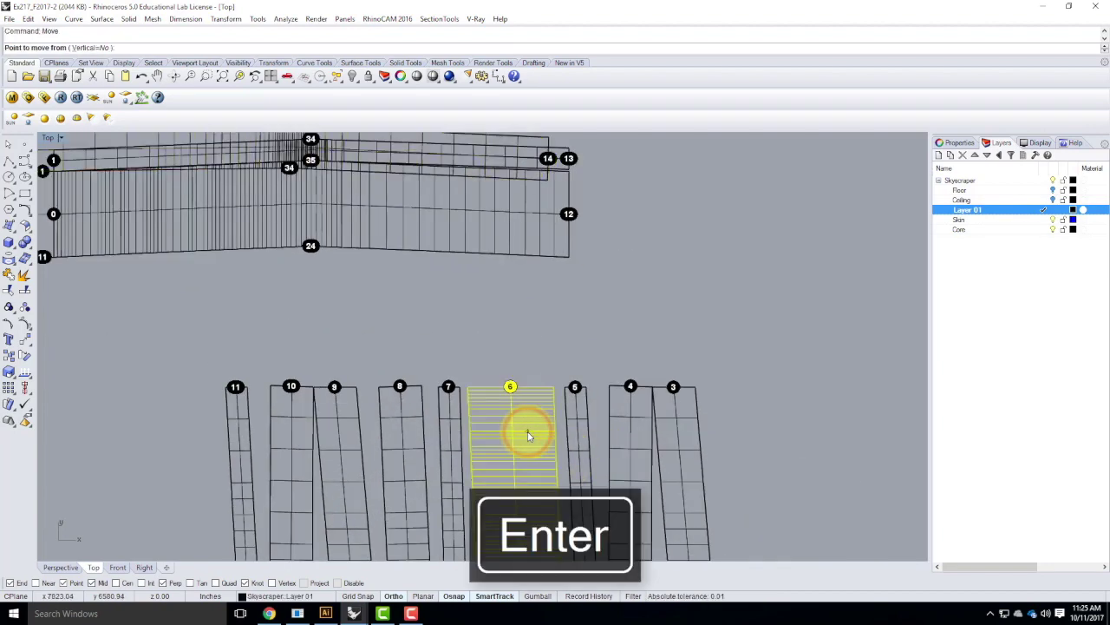
left_click(551, 382)
scroll(459, 384, "down", 3)
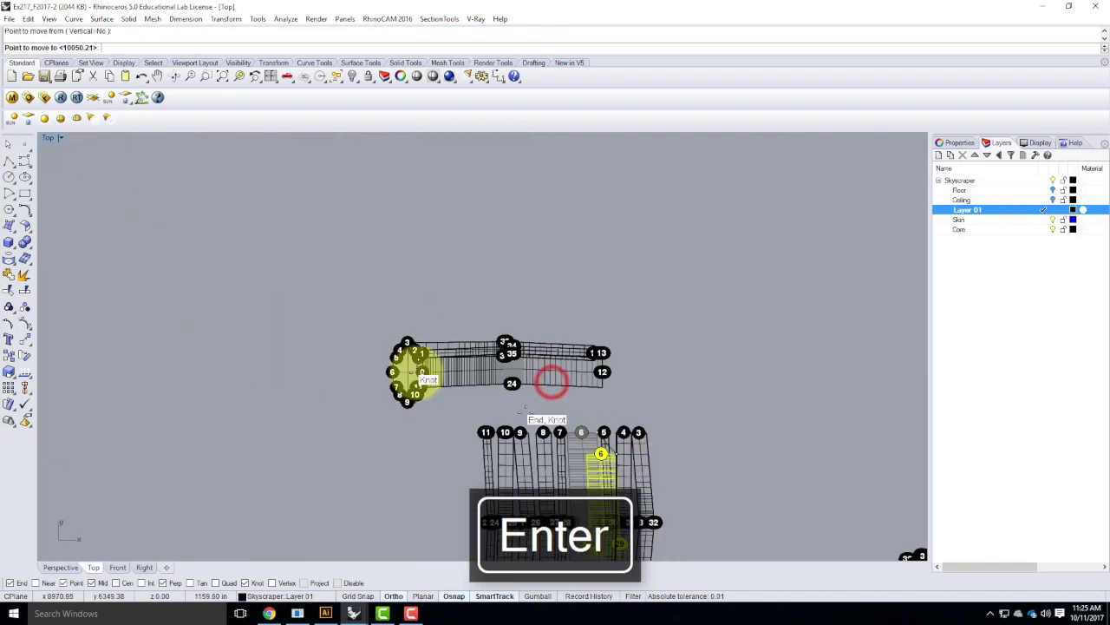
scroll(415, 402, "up", 3)
left_click(573, 441)
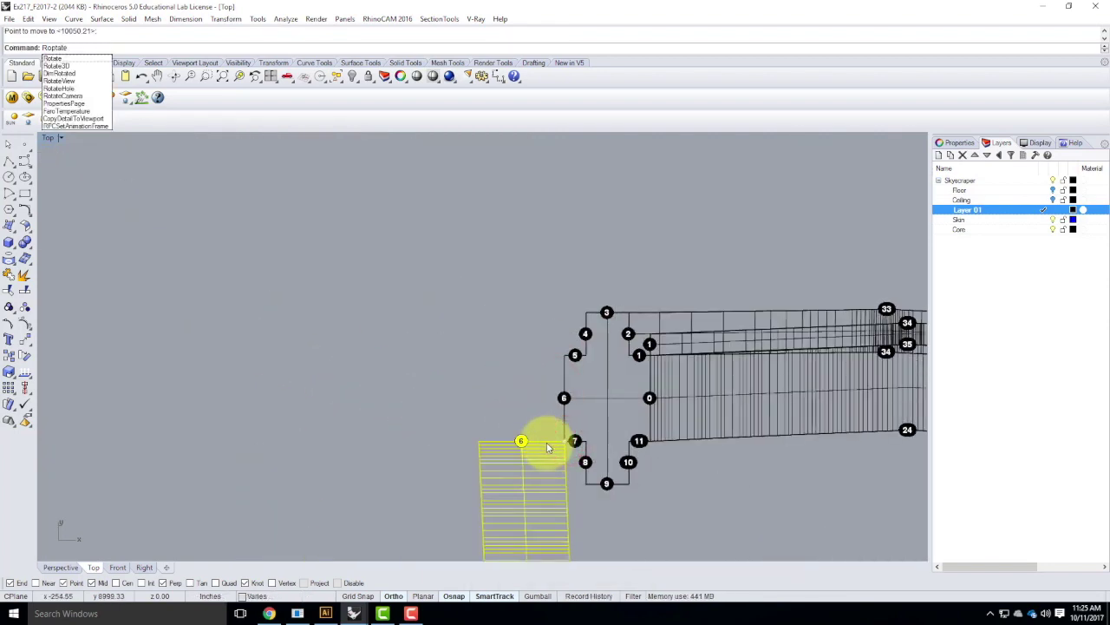
Rotate strip 6 about that shared corner so its short end lies along edge 6 of the roof outline
key("BackSpace")
key("BackSpace")
key("BackSpace")
key("Return")
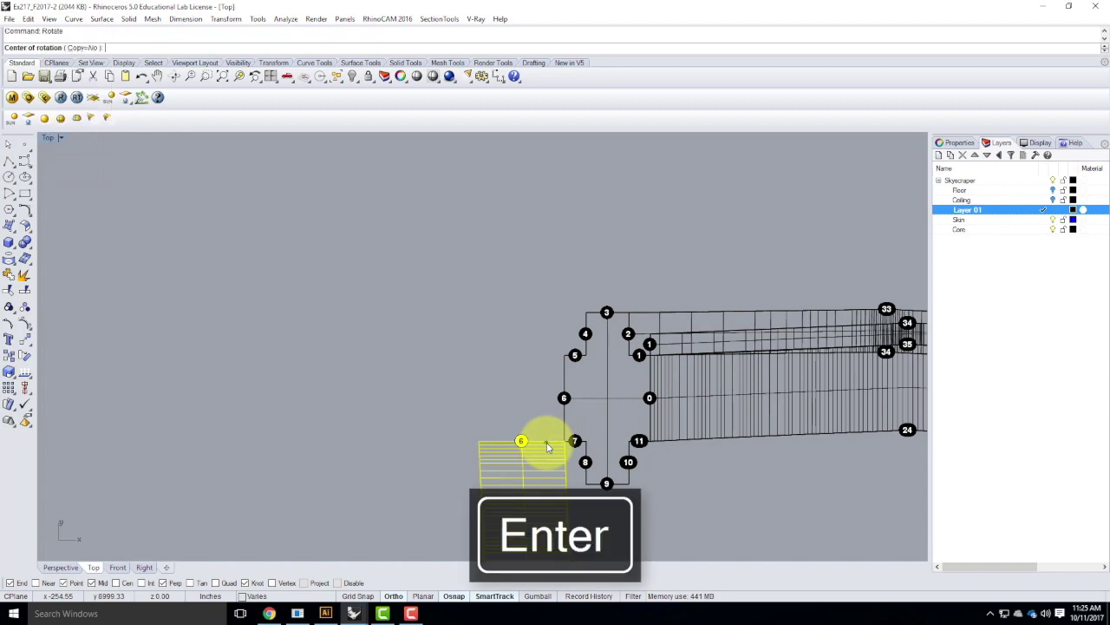
left_click(573, 441)
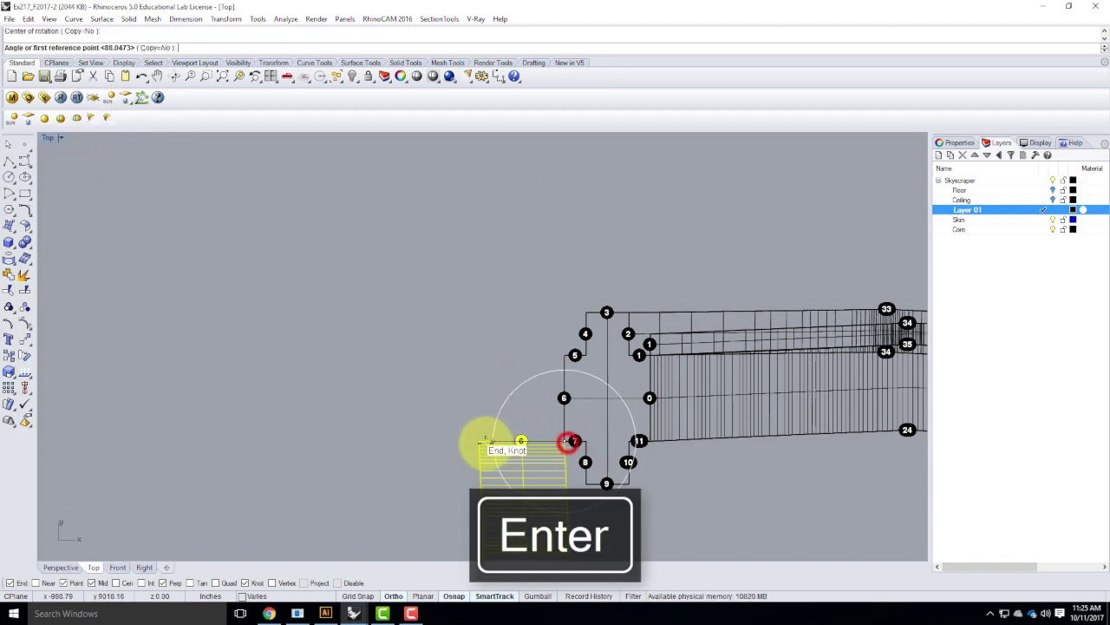
left_click(482, 444)
left_click(540, 350)
scroll(486, 238, "down", 4)
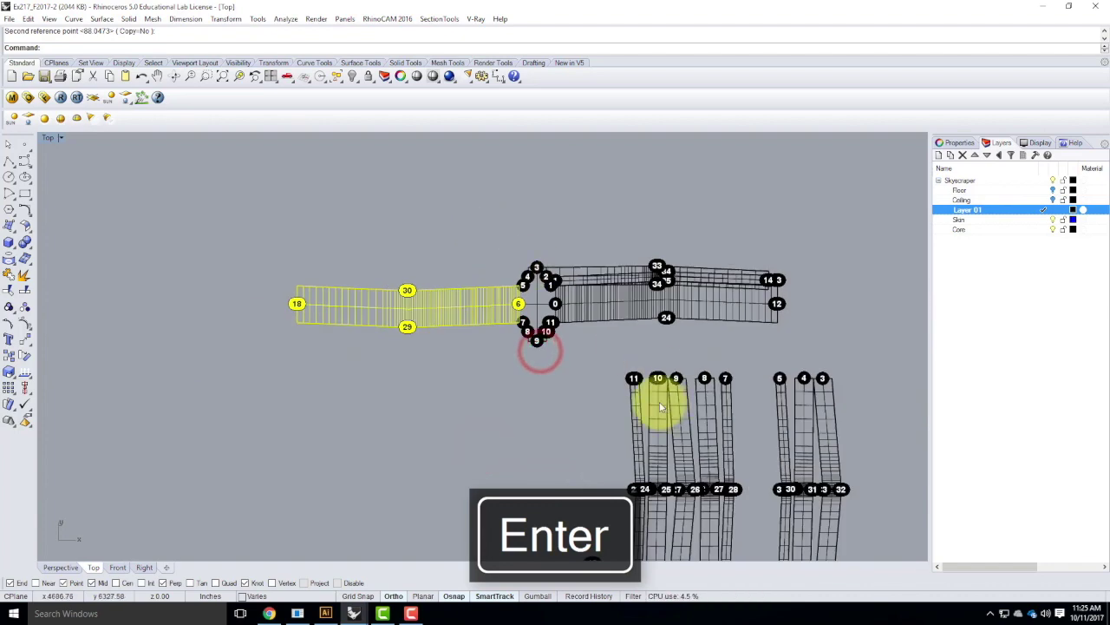
Move strip 9 by its upper-right corner onto the roof outline's corner between edges 9 and 10
left_click(683, 399)
type("mov")
key("Return")
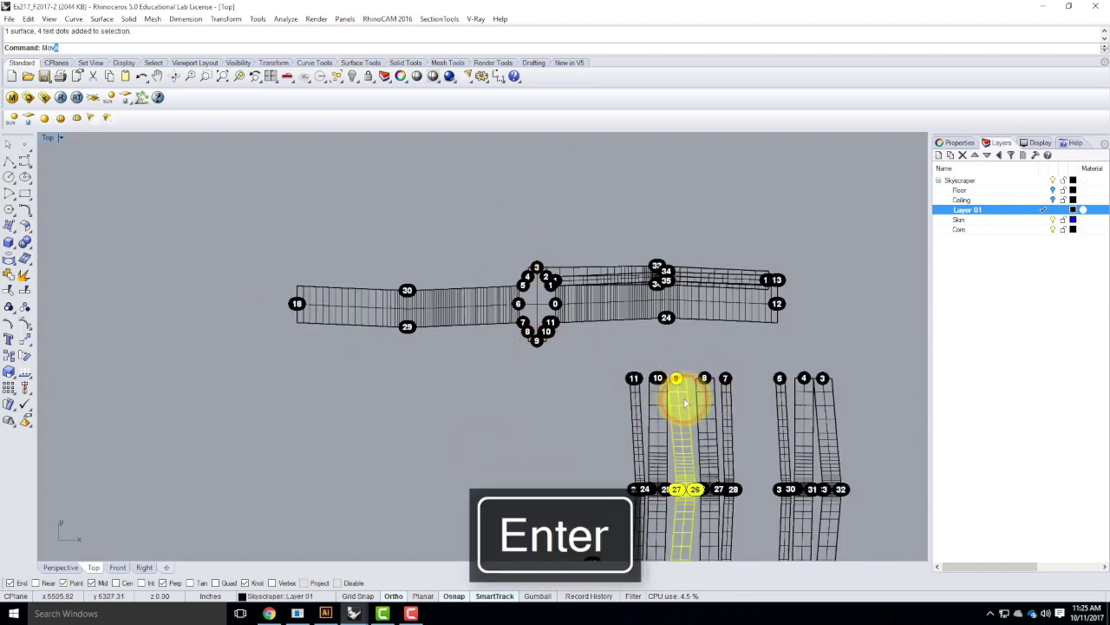
left_click(684, 382)
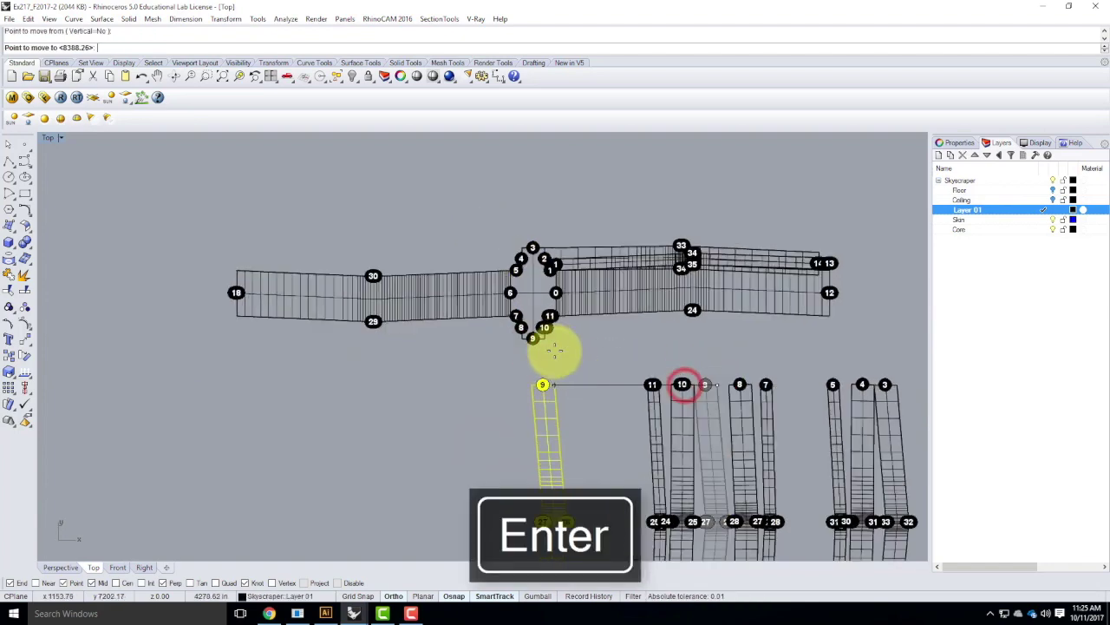
scroll(539, 338, "up", 3)
left_click(535, 329)
scroll(474, 297, "down", 3)
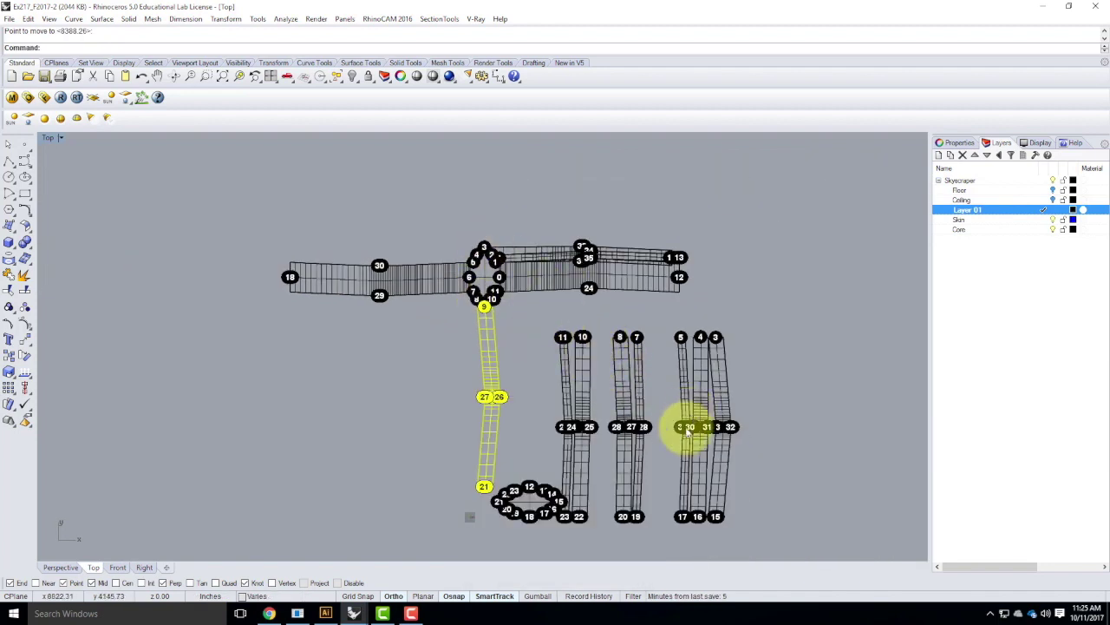
Move strip 3 by its upper-left corner onto the roof outline's corner between edges 2 and 3
left_click(723, 346)
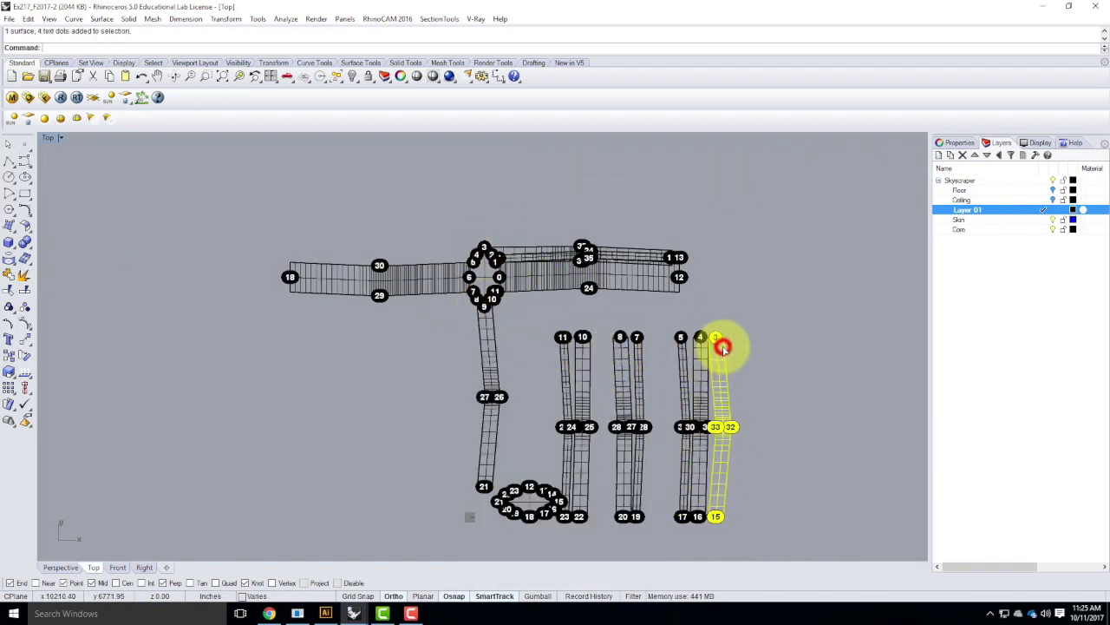
key("Return")
left_click(706, 337)
scroll(511, 252, "up", 5)
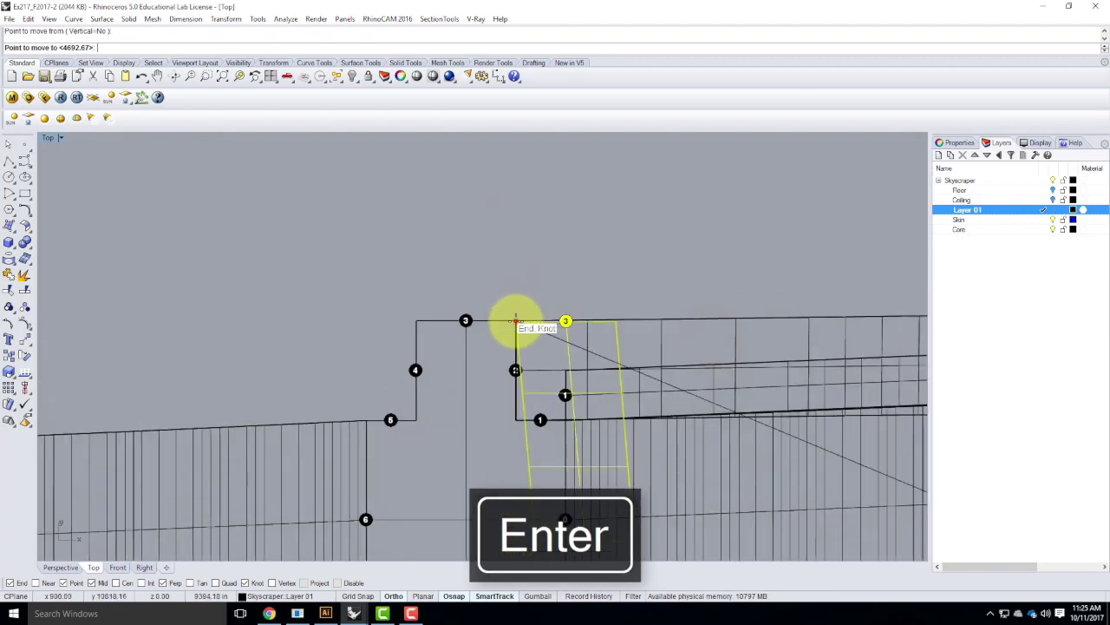
left_click(516, 322)
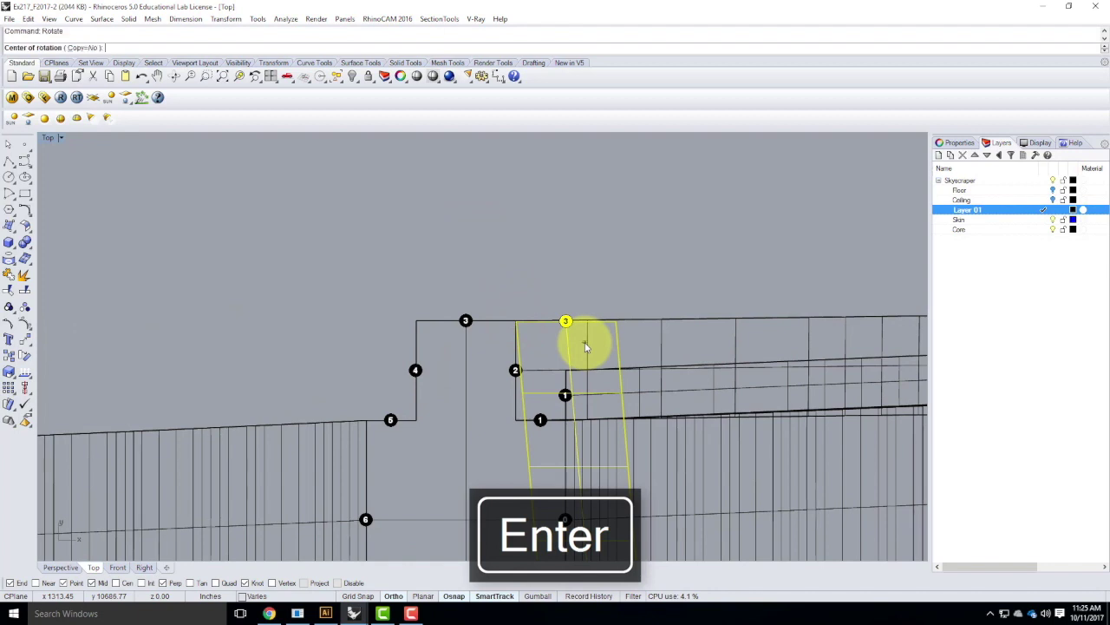
Rotate strip 3 about that shared corner so its short end lies along edge 3 of the roof outline
left_click(515, 327)
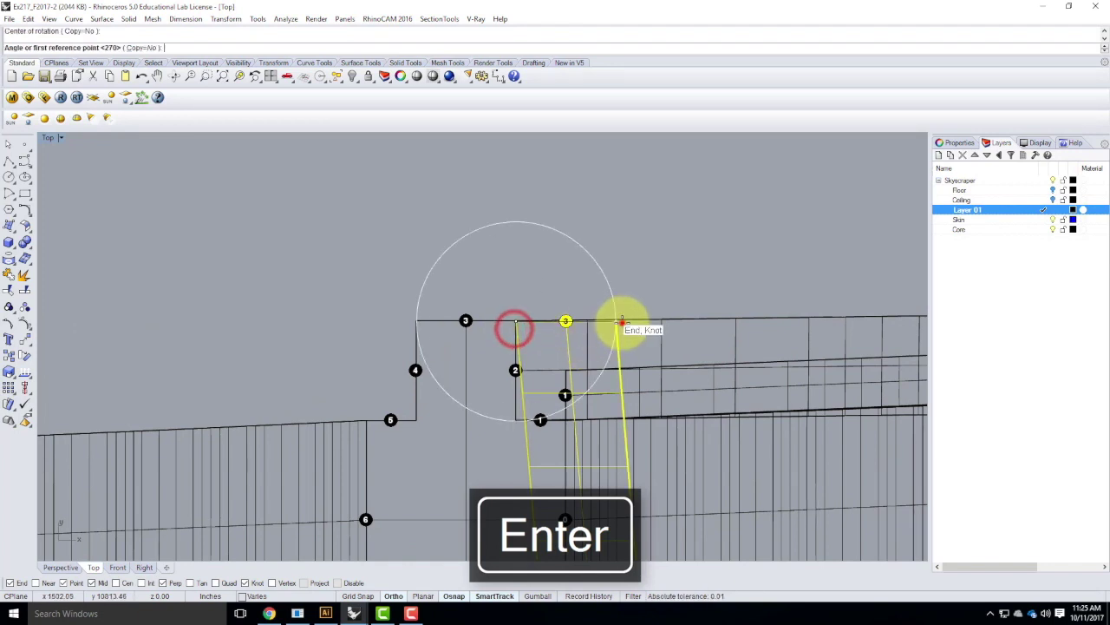
left_click(620, 322)
left_click(412, 298)
Move strip 3 slightly so its lower-left corner meets the roof outline's corner between edges 3 and 4 exactly, and deselect it
scroll(336, 317, "up", 5)
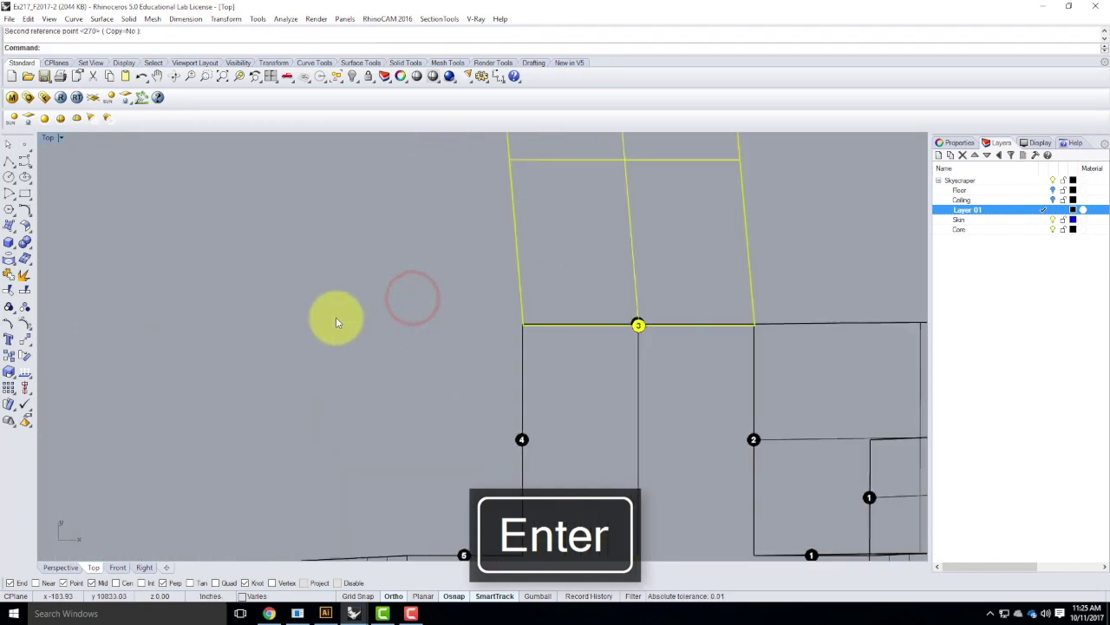
type("move")
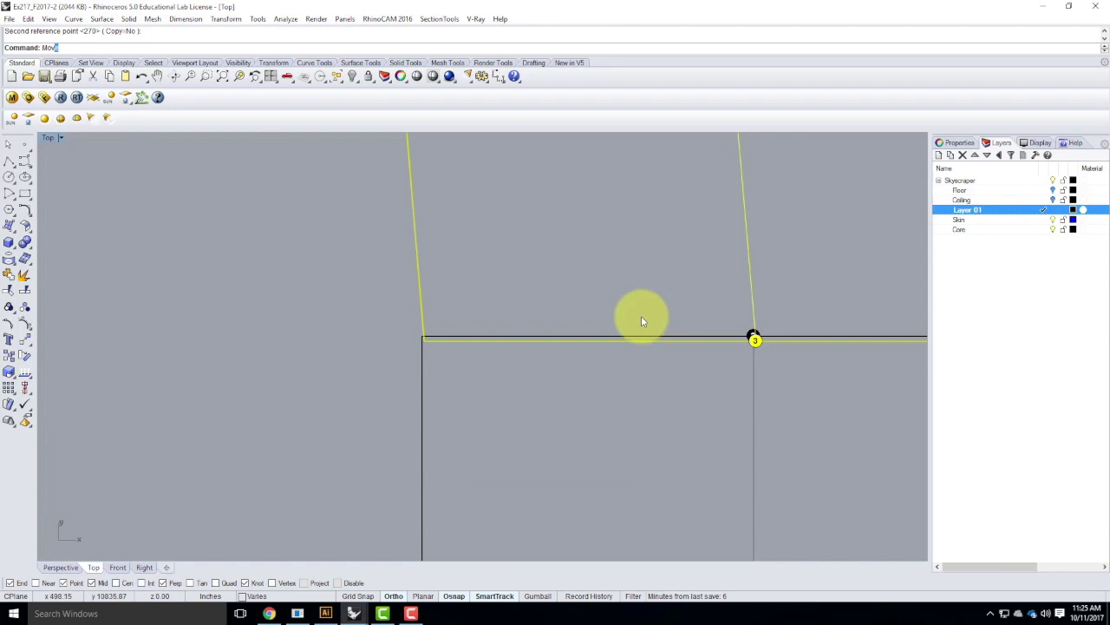
key("Return")
left_click(422, 339)
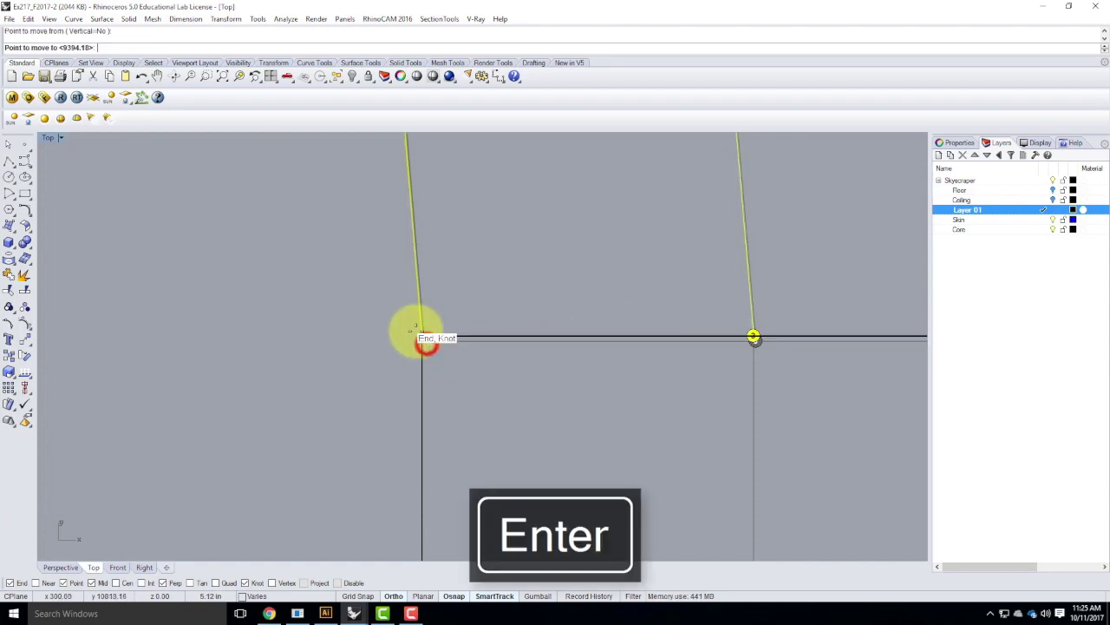
left_click(233, 288)
scroll(324, 292, "down", 8)
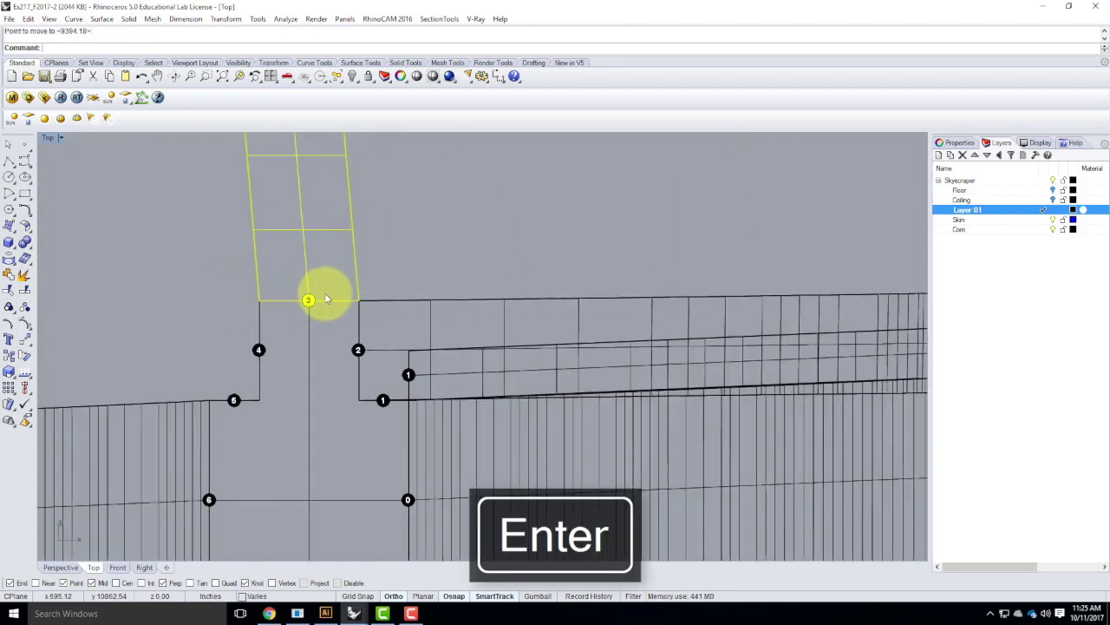
scroll(486, 262, "down", 3)
key("Escape")
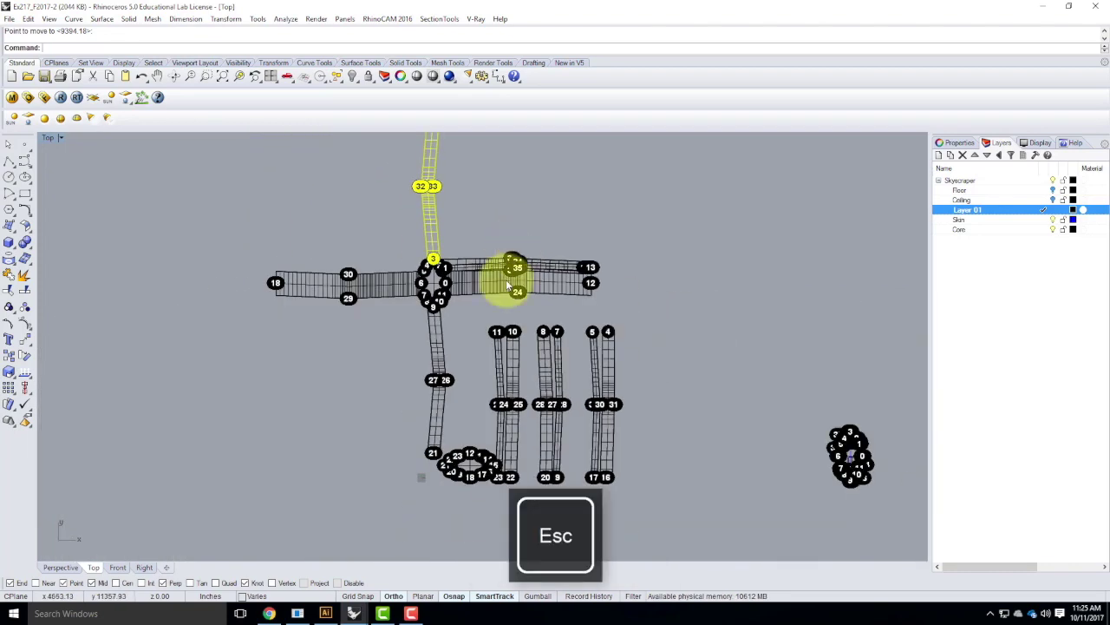
Move the base piece with edges 12 to 23 by its corner between edges 17 and 18 onto the upper outer corner of strip 6
scroll(470, 328, "up", 6)
scroll(463, 291, "down", 5)
scroll(435, 425, "up", 1)
left_click(447, 439)
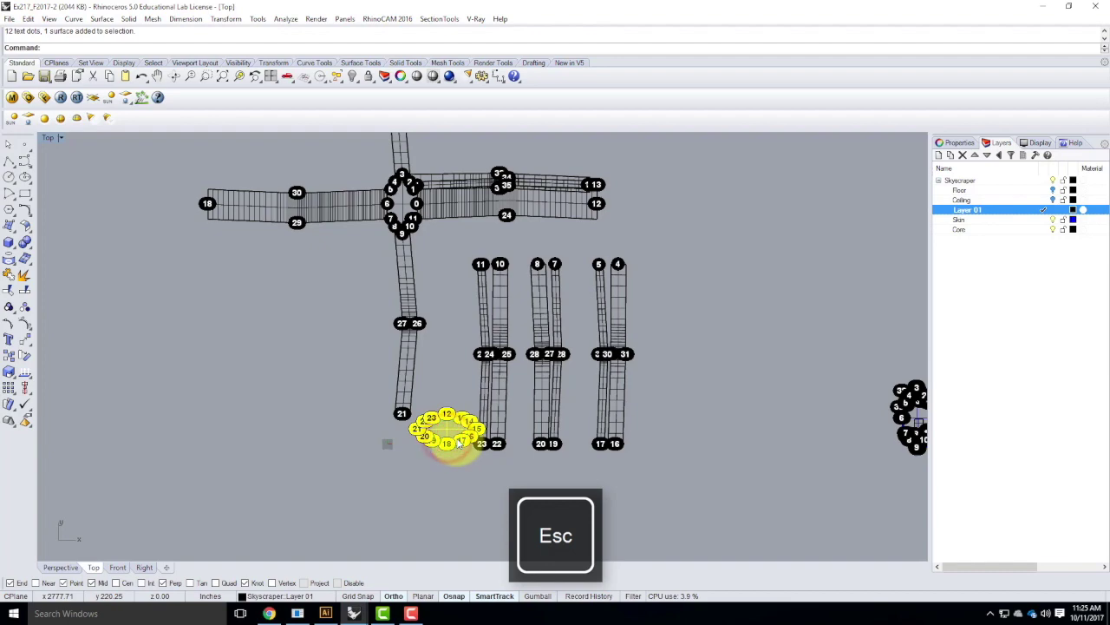
key("Return")
scroll(491, 423, "up", 4)
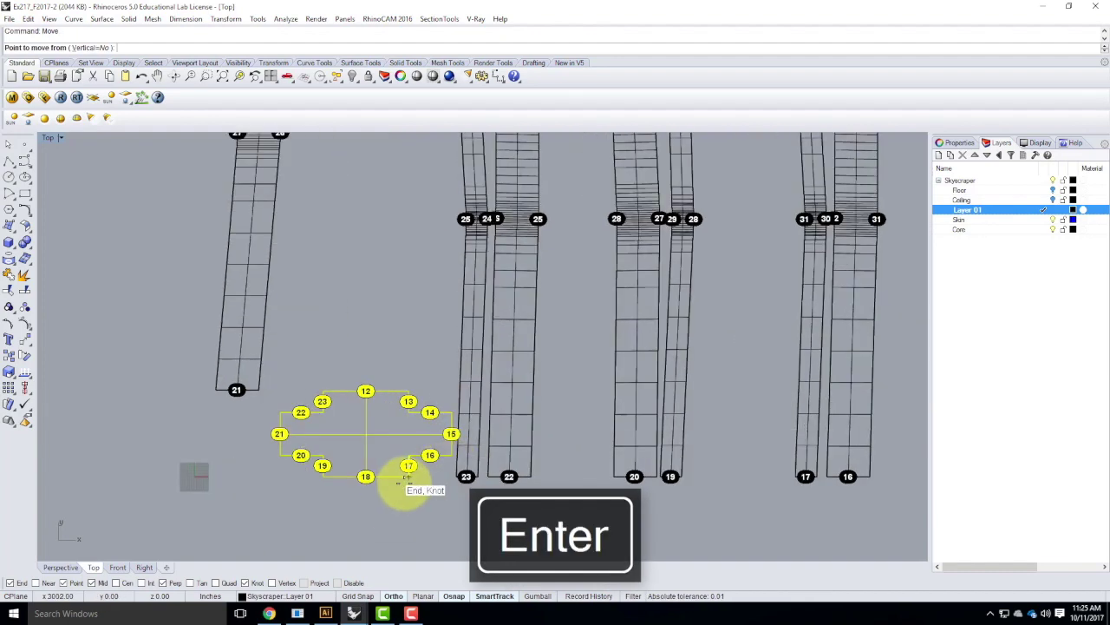
left_click(404, 483)
scroll(559, 526, "down", 9)
scroll(245, 253, "up", 8)
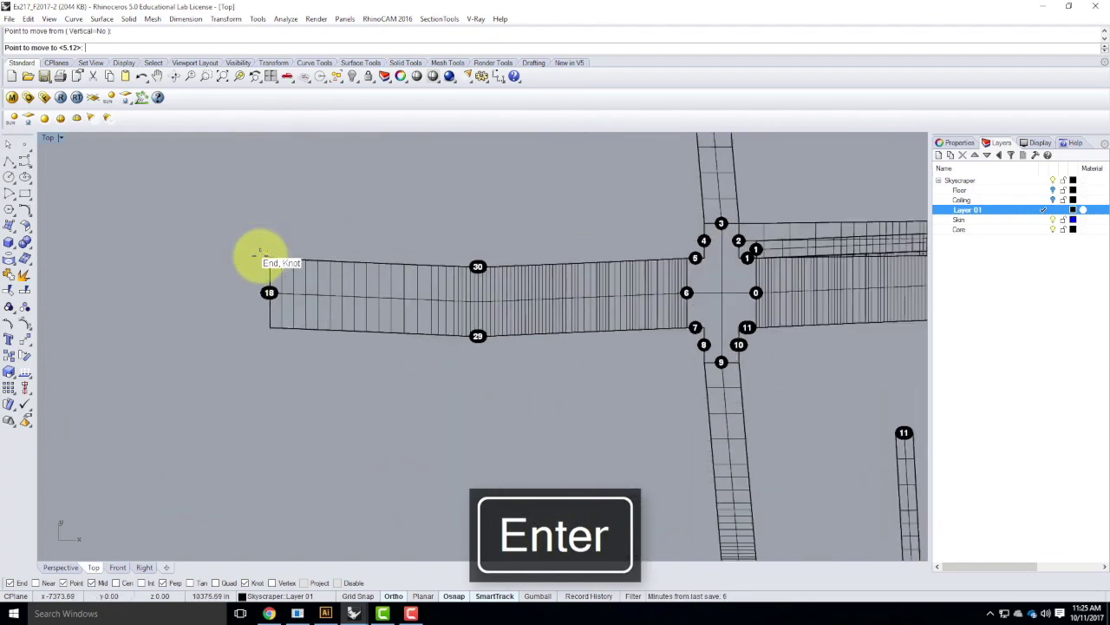
left_click(260, 253)
Rotate the base piece about that shared corner so its edge 18 lies along the outer end of strip 6
type("rotate")
key("Return")
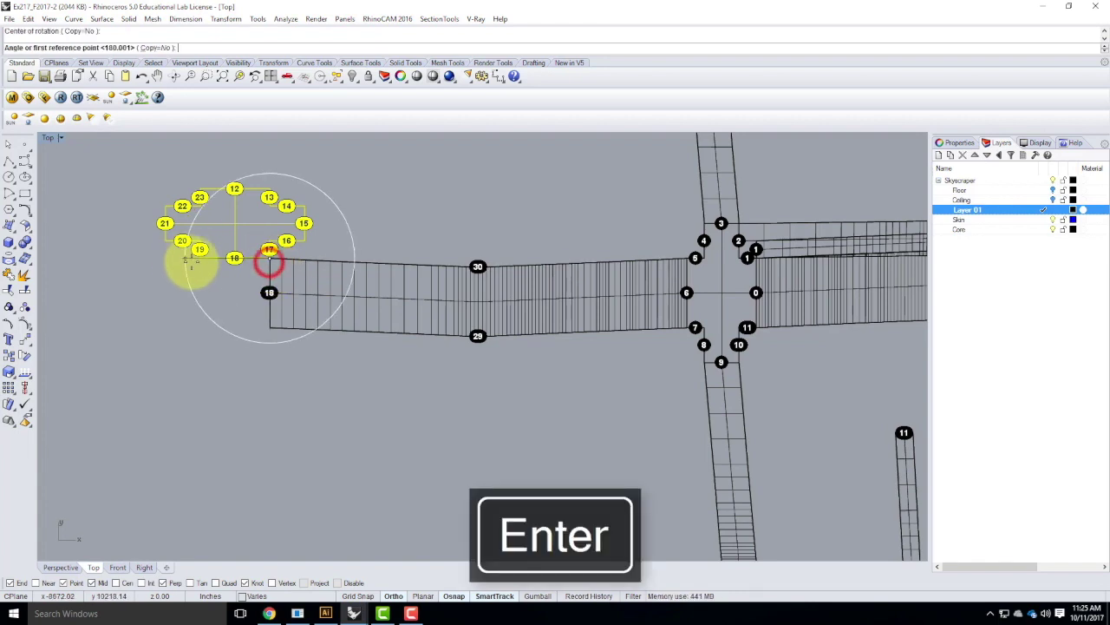
left_click(196, 259)
left_click(250, 326)
scroll(234, 233, "down", 4)
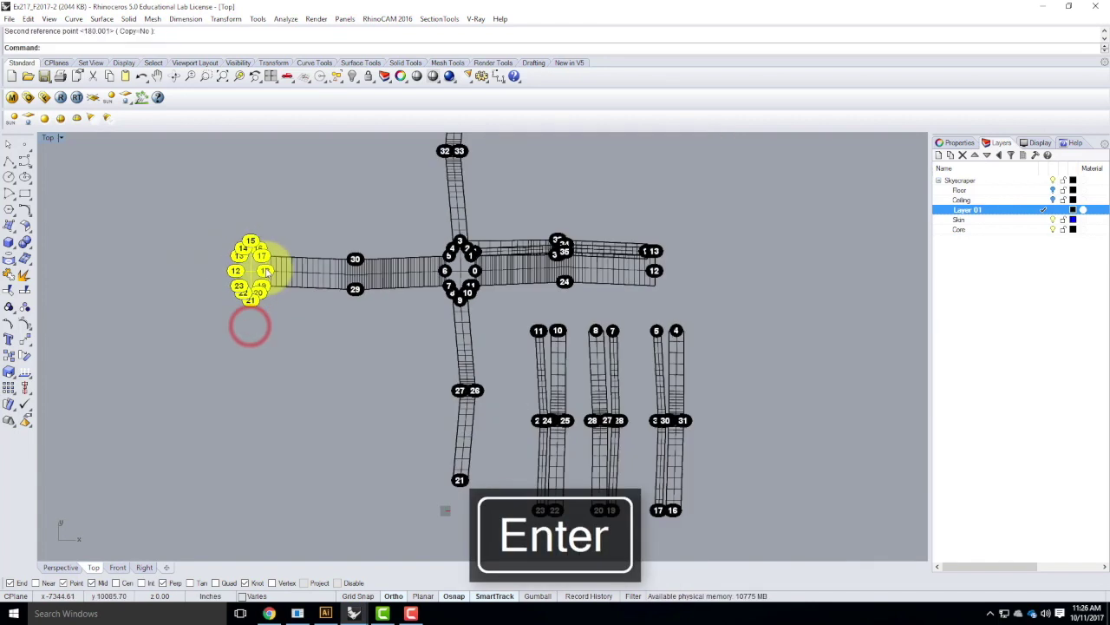
key("Escape")
Move strip 8 by the left corner of its end 20 onto the base piece's corner between edges 19 and 20
scroll(286, 296, "up", 5)
scroll(218, 273, "up", 3)
scroll(209, 292, "down", 6)
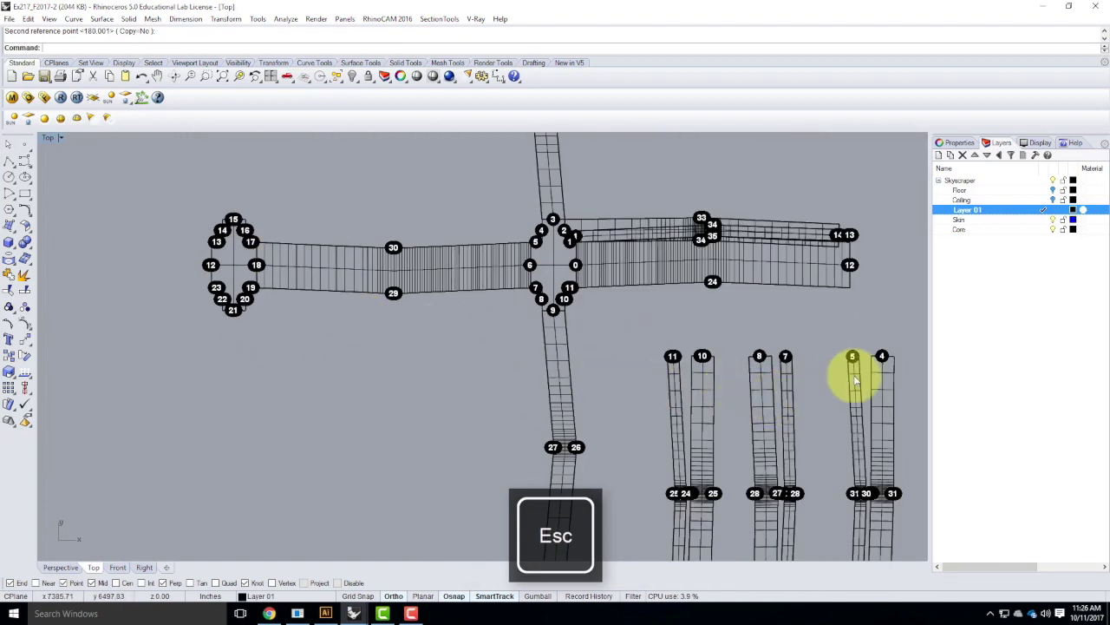
scroll(764, 309, "down", 5)
scroll(740, 425, "up", 5)
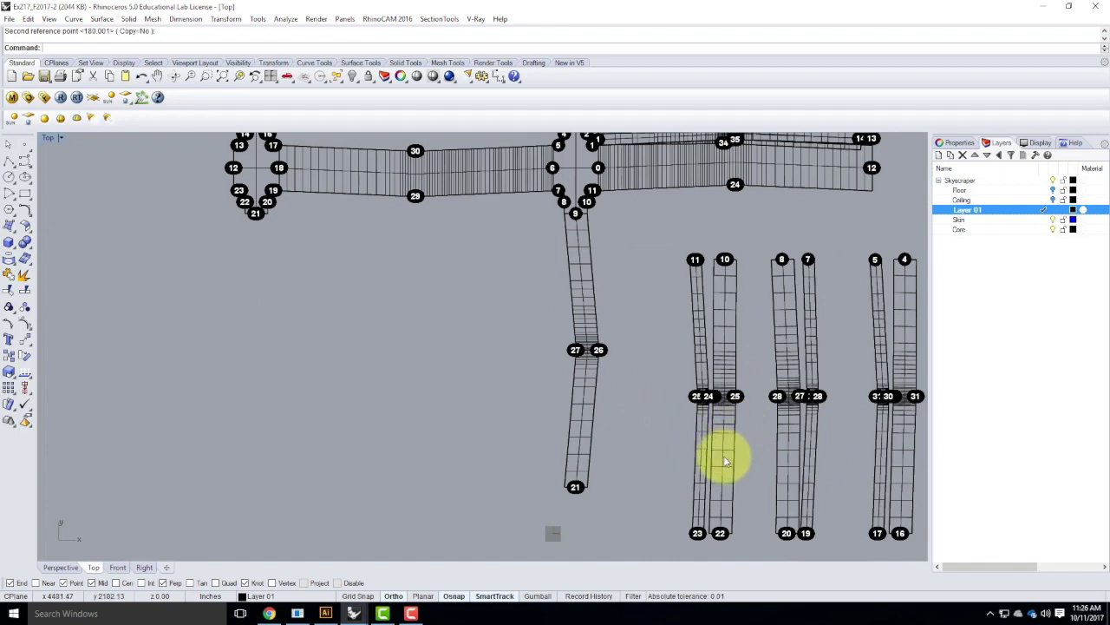
left_click(787, 505)
type("move")
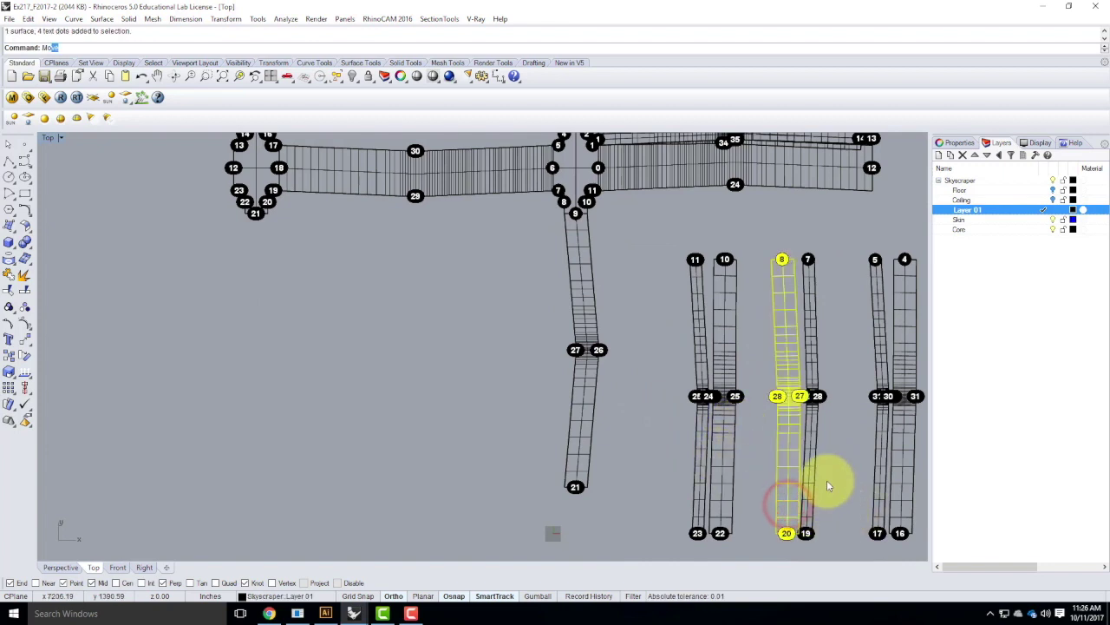
key("Return")
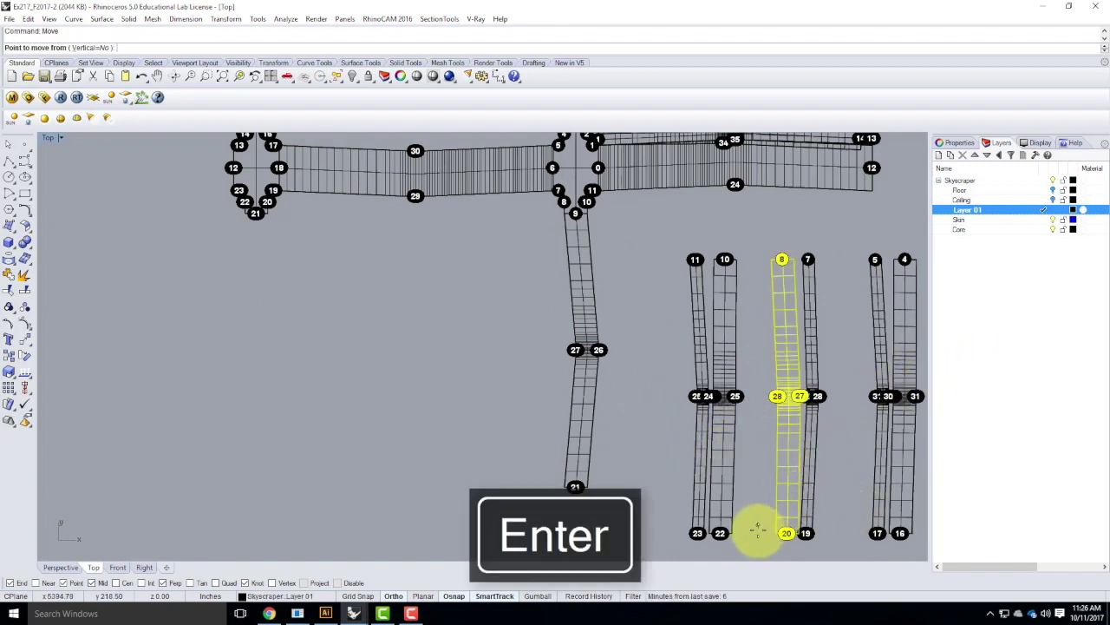
left_click(785, 533)
scroll(280, 168, "up", 5)
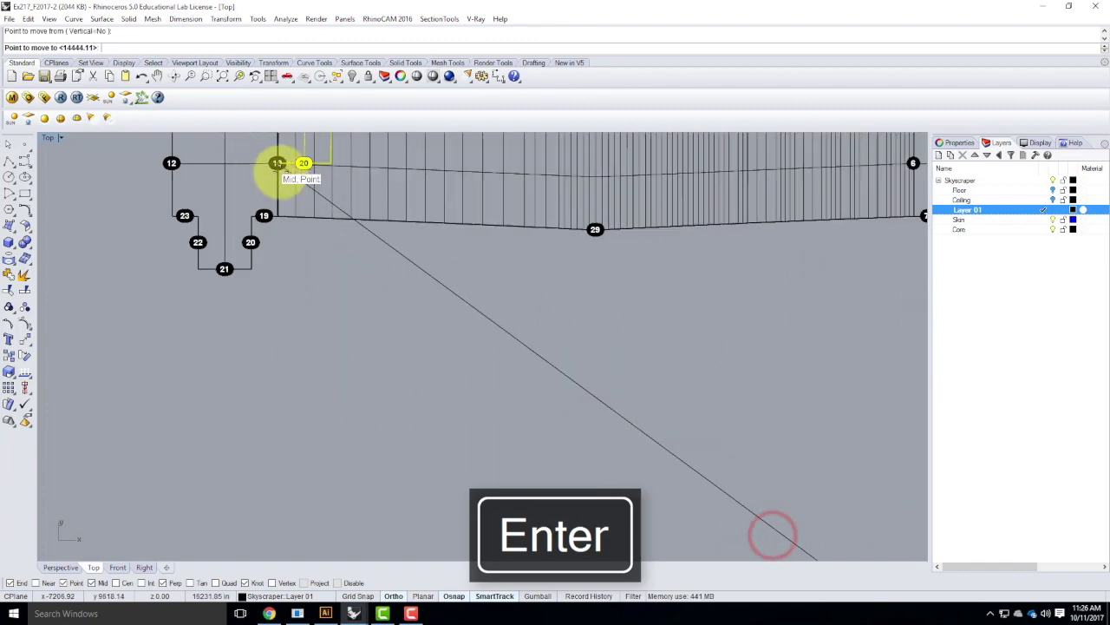
left_click(242, 229)
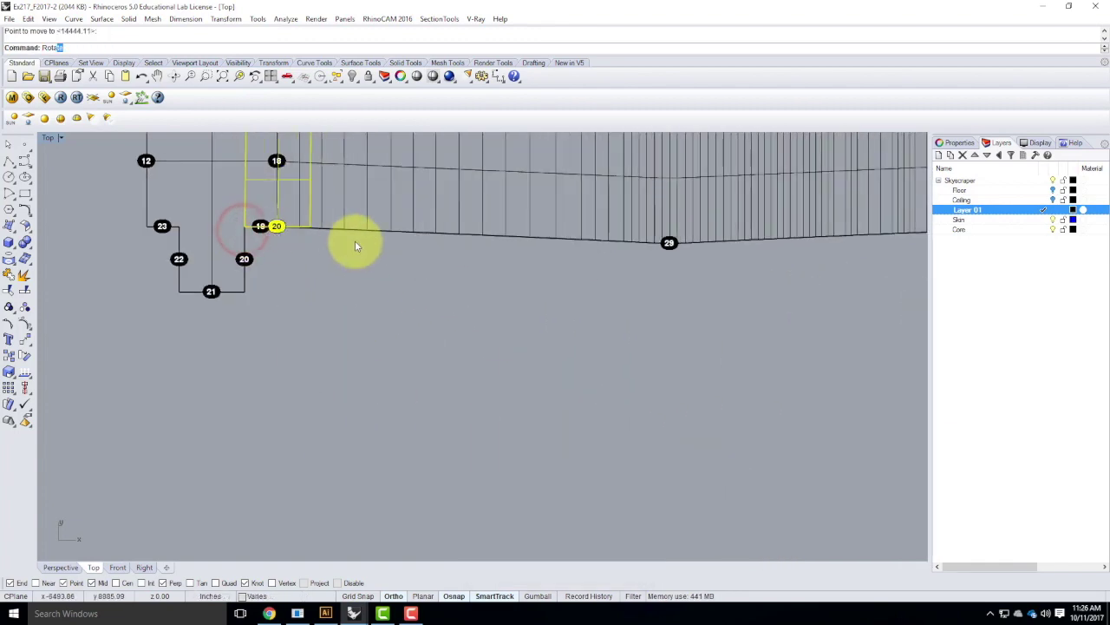
Rotate strip 8 about that shared corner so its end 20 lies along edge 20 of the base piece
type("rotate")
key("Return")
left_click(243, 226)
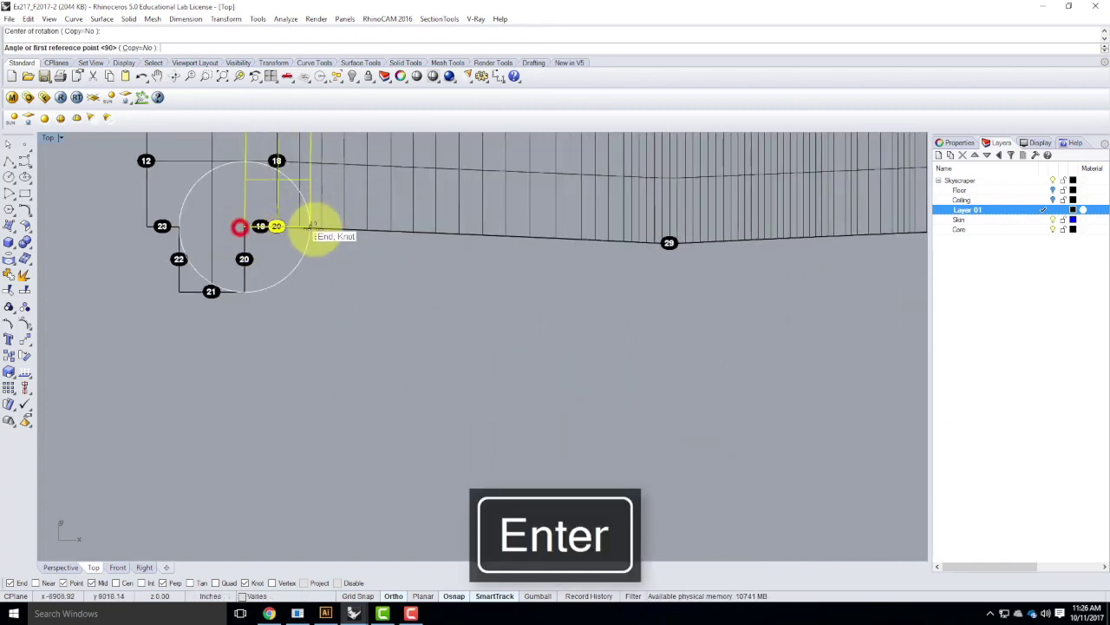
left_click(310, 229)
left_click(263, 297)
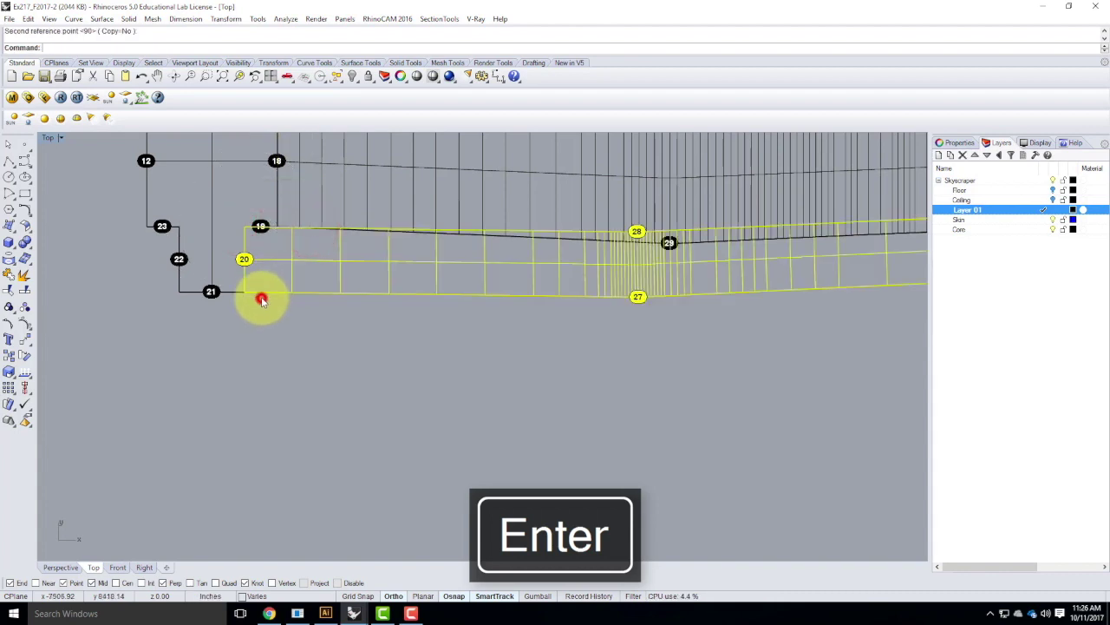
Move strip 8 by the upper corner of its end 8 onto the roof outline's corner between edges 7 and 8
scroll(269, 260, "up", 5)
scroll(251, 224, "down", 4)
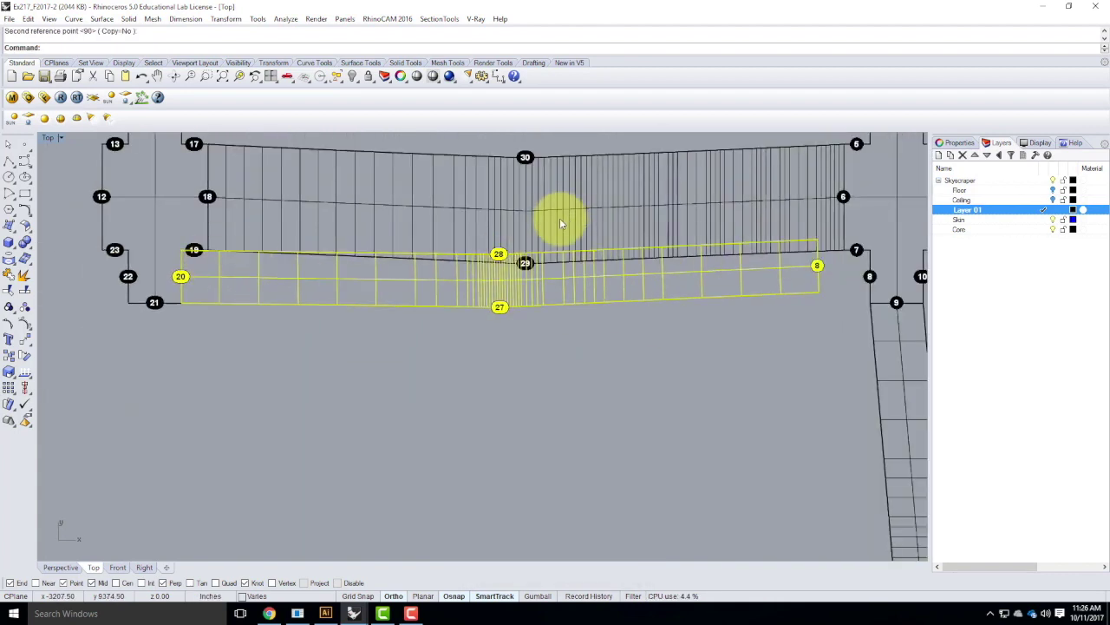
type("M")
key("Return")
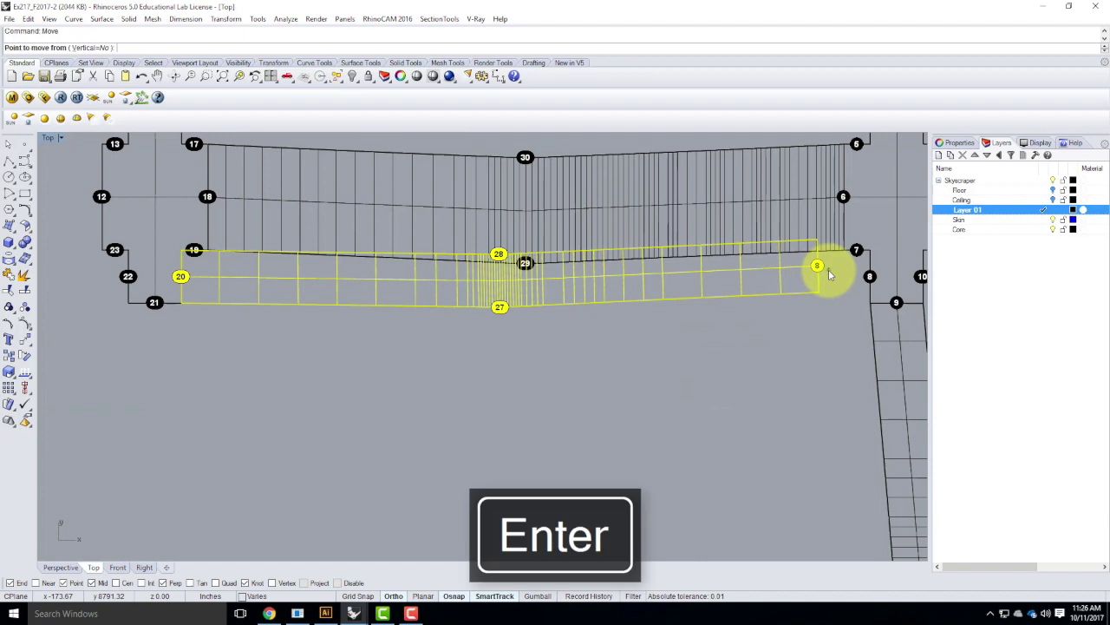
left_click(815, 237)
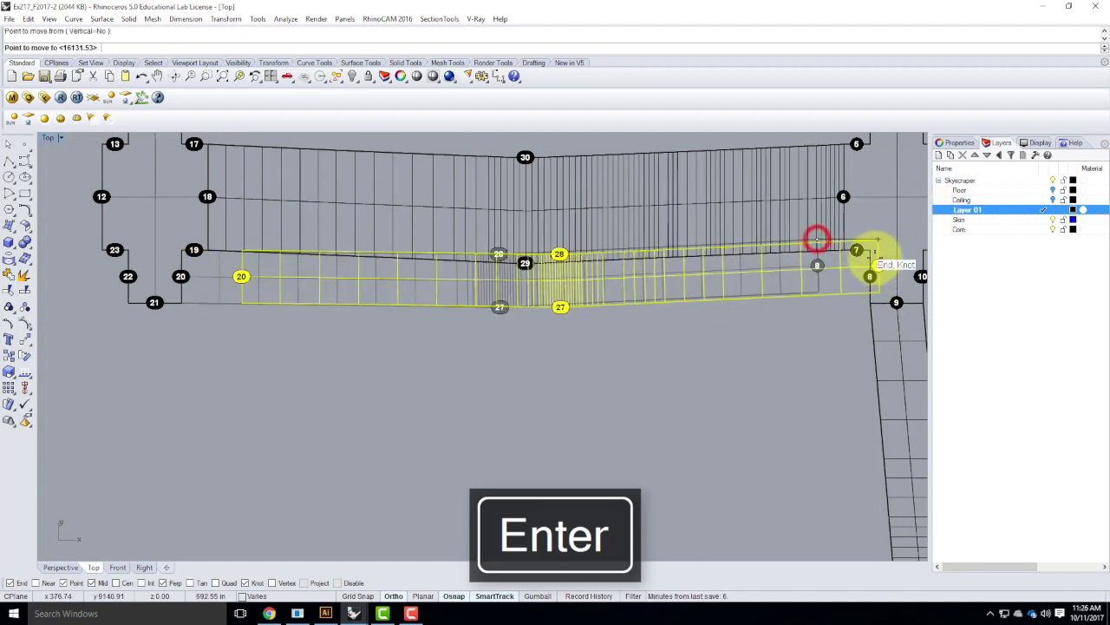
left_click(871, 252)
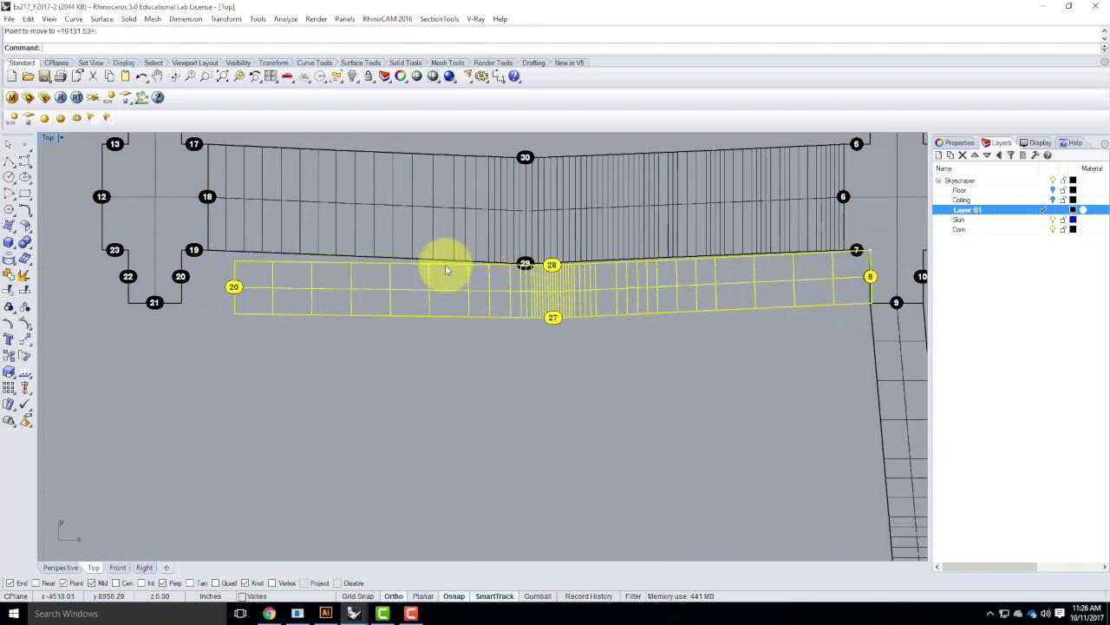
Move strip 7 by the left corner of its end 19 onto the base piece's corner between edges 18 and 19
scroll(327, 333, "down", 5)
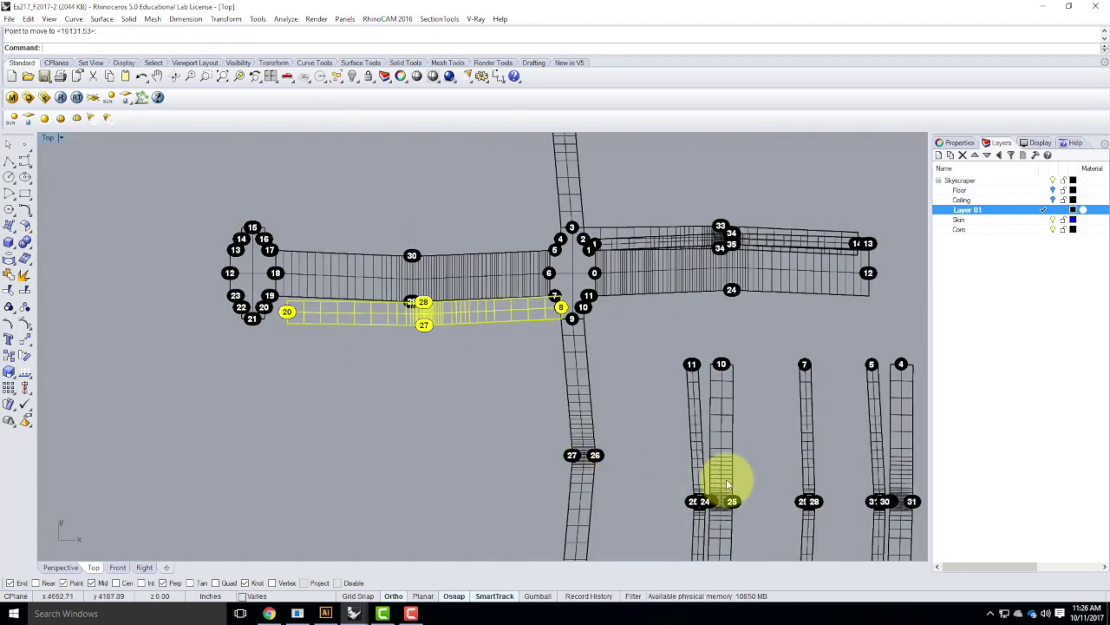
scroll(727, 484, "up", 4)
scroll(414, 332, "down", 8)
scroll(652, 399, "up", 2)
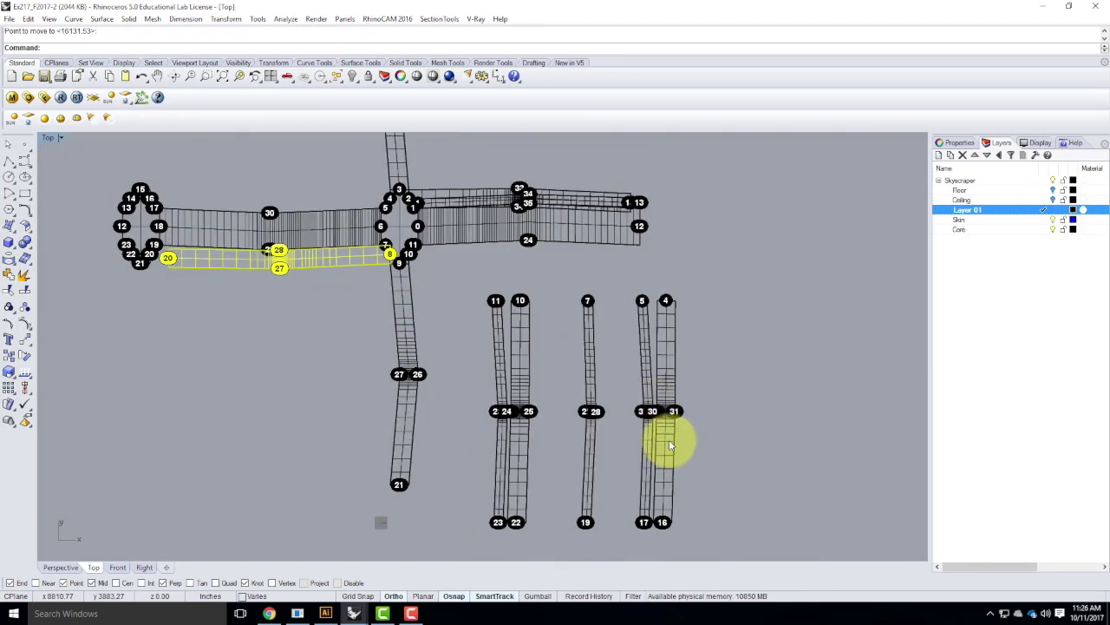
left_click(593, 454)
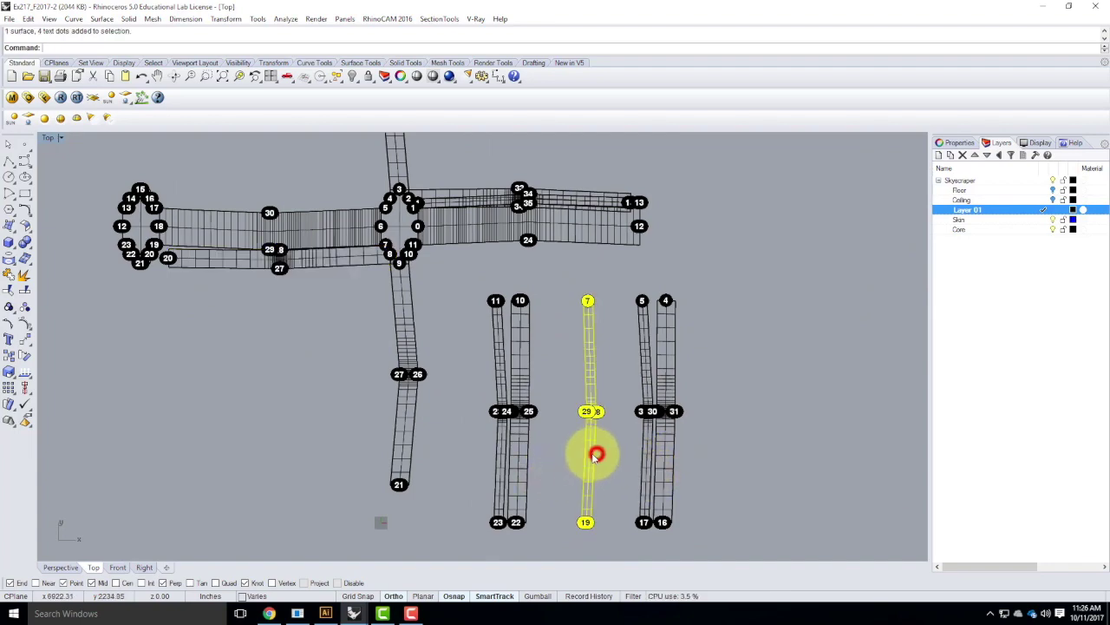
type("move")
key("Return")
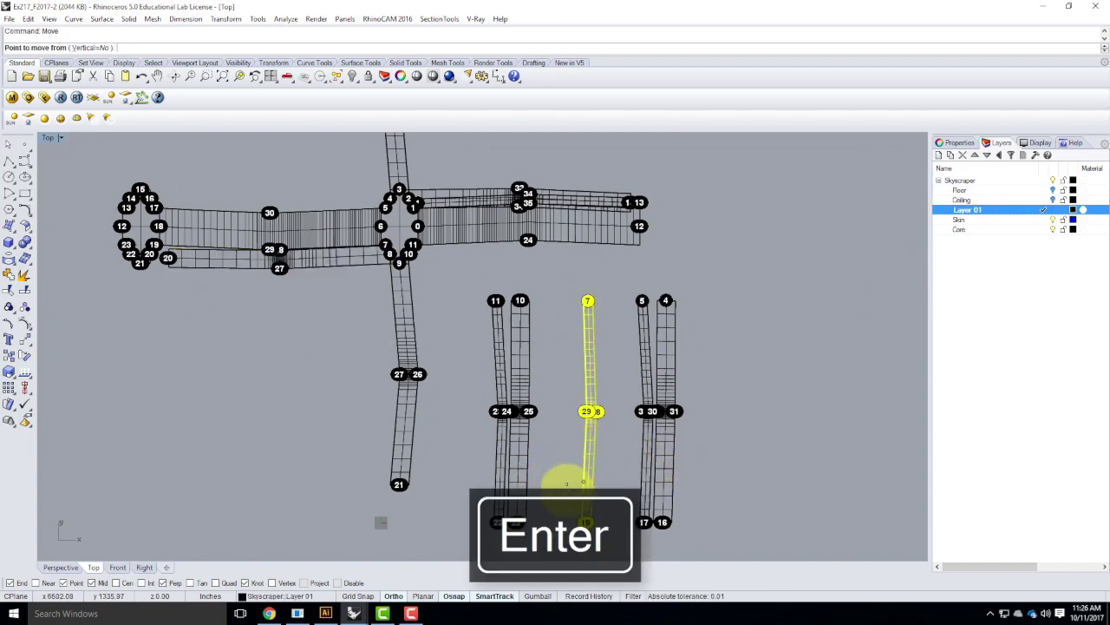
scroll(566, 533, "up", 4)
left_click(612, 503)
scroll(743, 512, "down", 6)
scroll(379, 287, "up", 5)
scroll(379, 287, "up", 4)
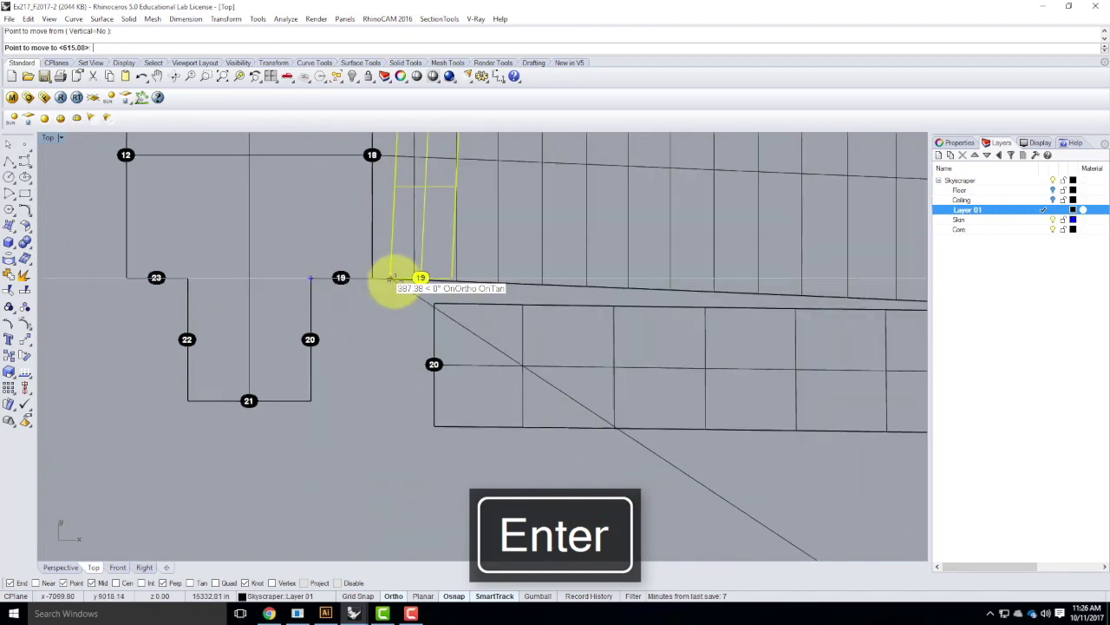
left_click(374, 277)
Rotate strip 7 about the shared corner so its end 19 lies along edge 19 of the base piece
key("Return")
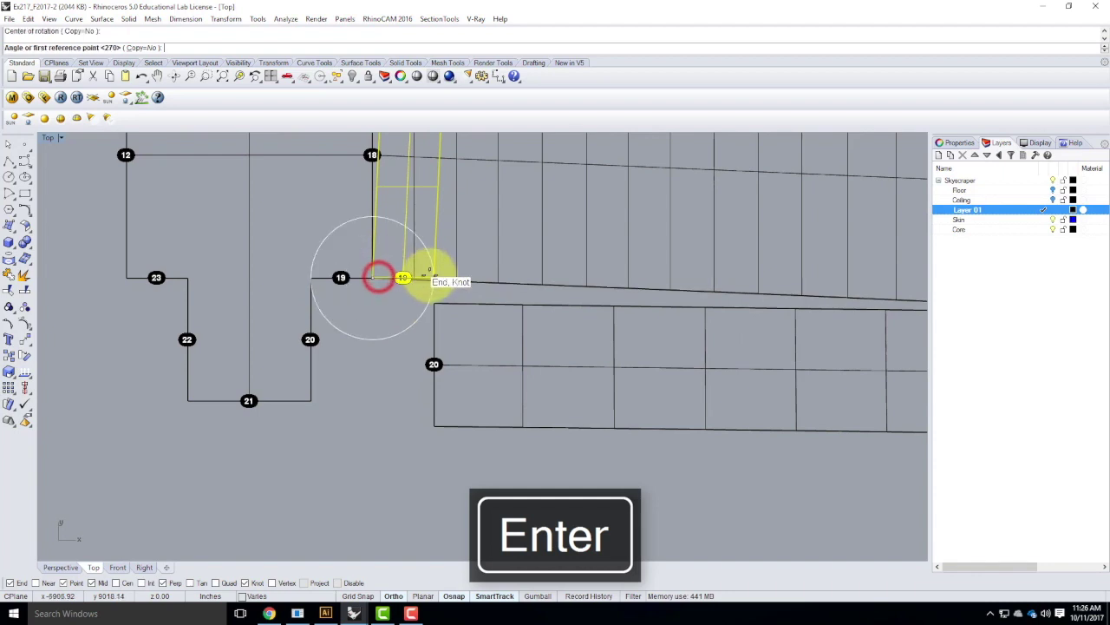
left_click(432, 278)
left_click(295, 258)
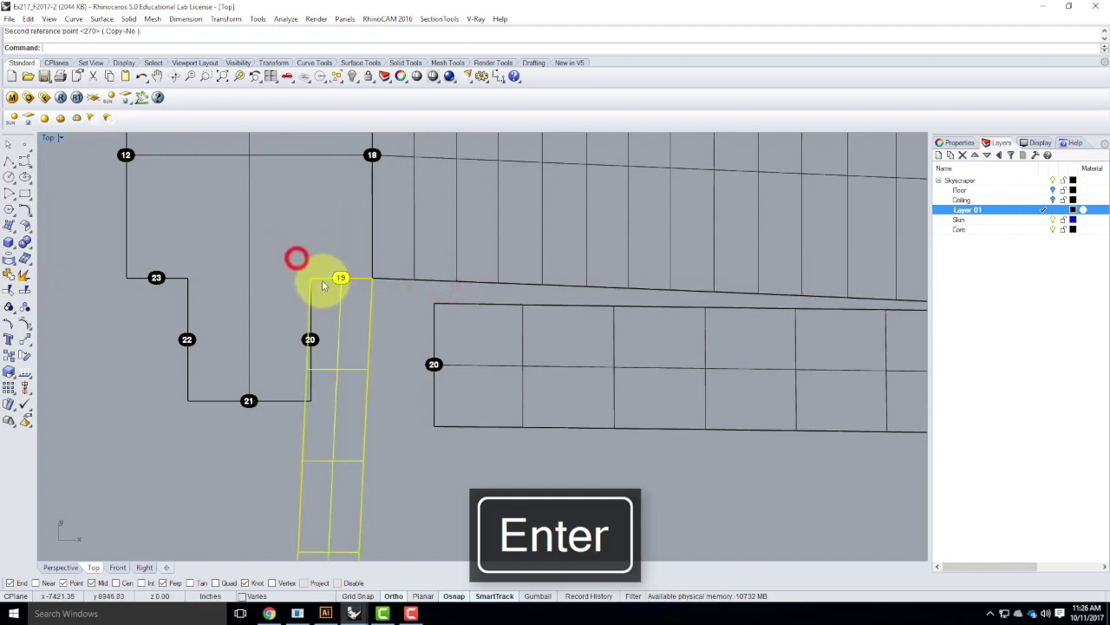
scroll(338, 221, "down", 8)
scroll(344, 230, "down", 2)
scroll(347, 409, "up", 2)
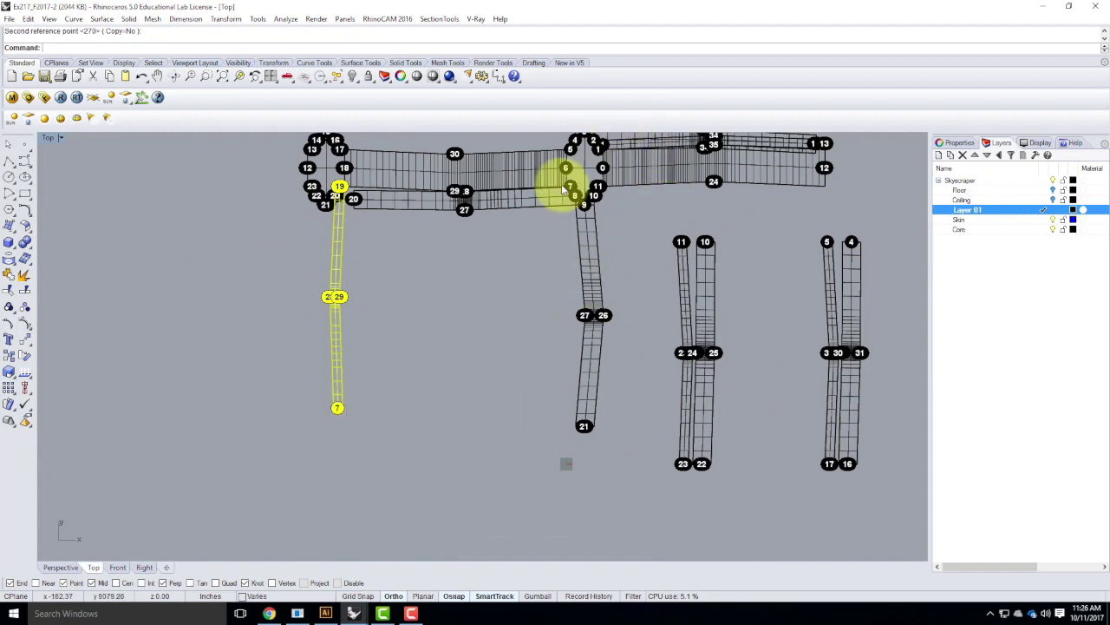
scroll(575, 187, "up", 3)
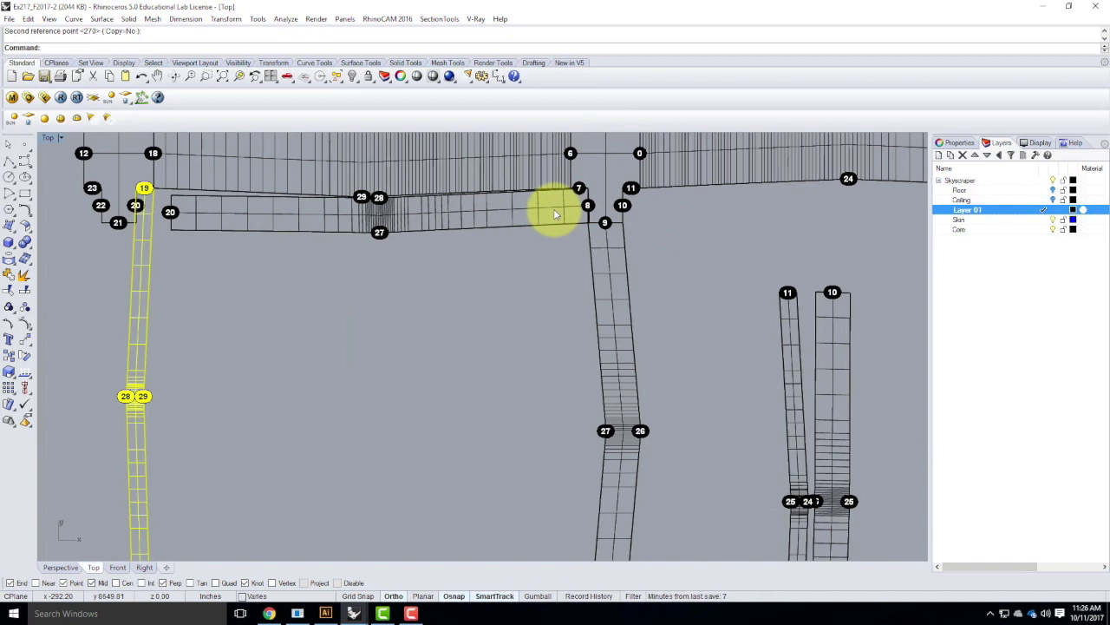
scroll(298, 335, "down", 5)
left_click(708, 278)
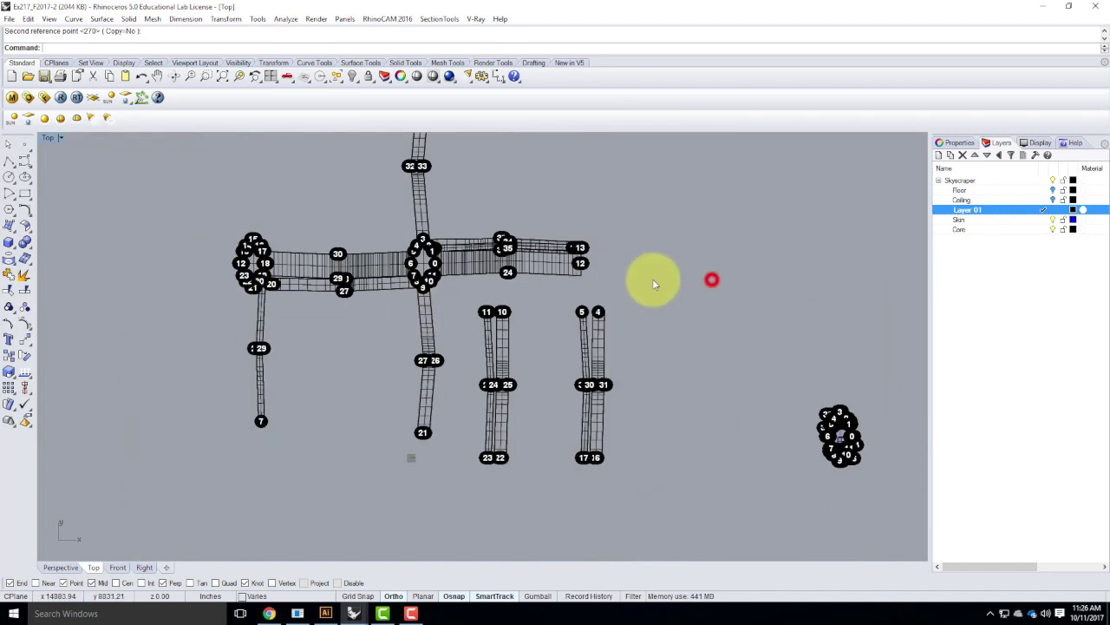
Replace the maximized Top viewport with a maximized Perspective viewport
scroll(206, 307, "down", 2)
scroll(206, 307, "down", 1)
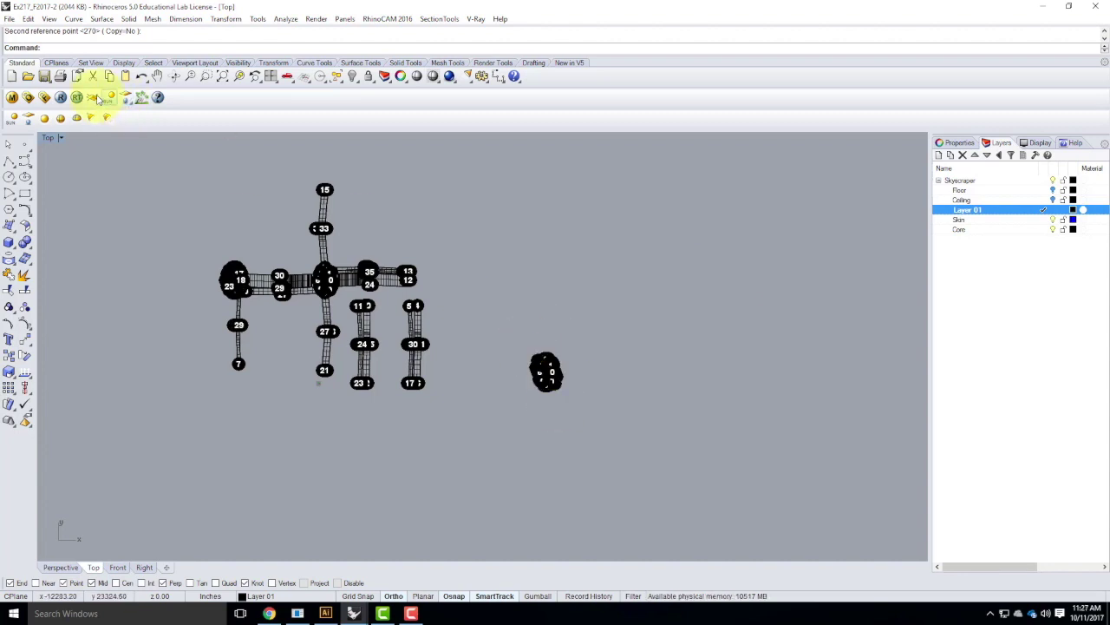
double_click(49, 139)
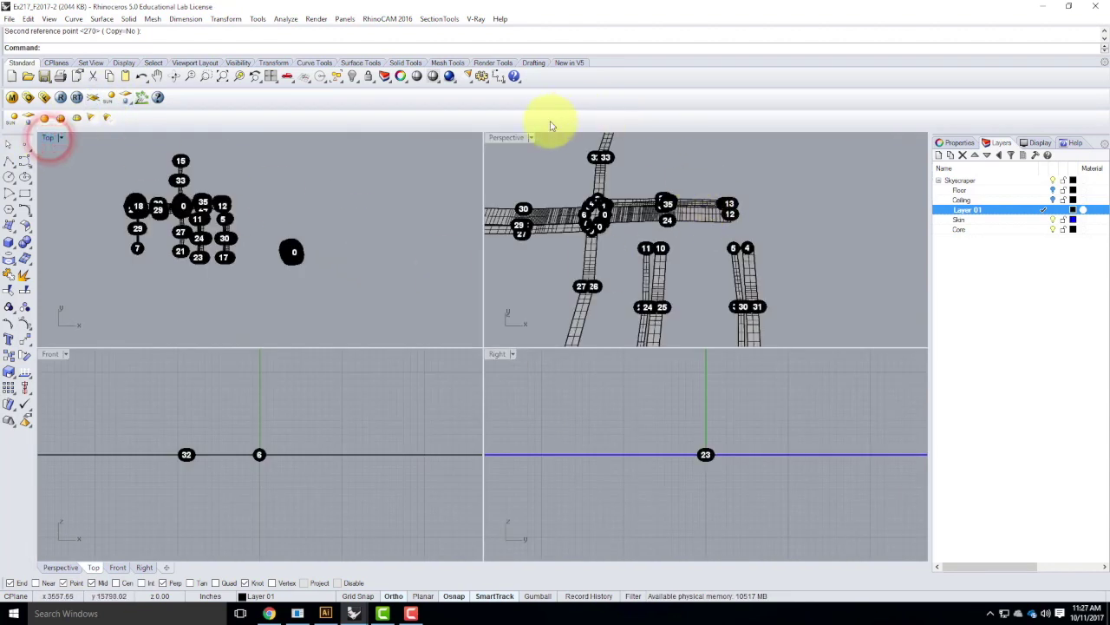
double_click(504, 136)
scroll(274, 403, "down", 5)
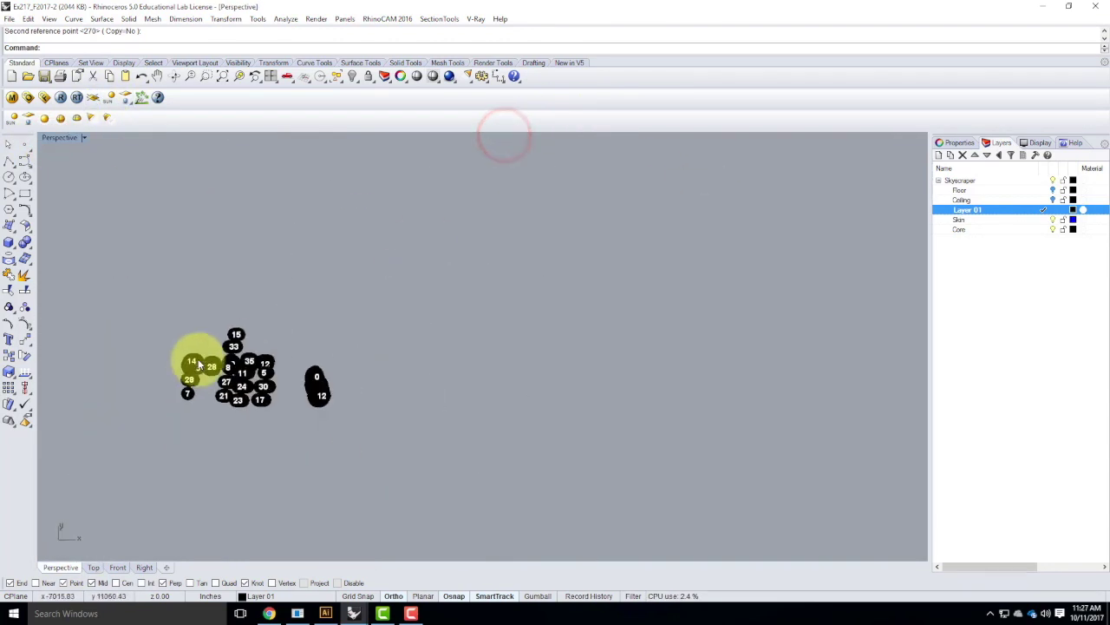
scroll(418, 369, "up", 1)
left_click(372, 359)
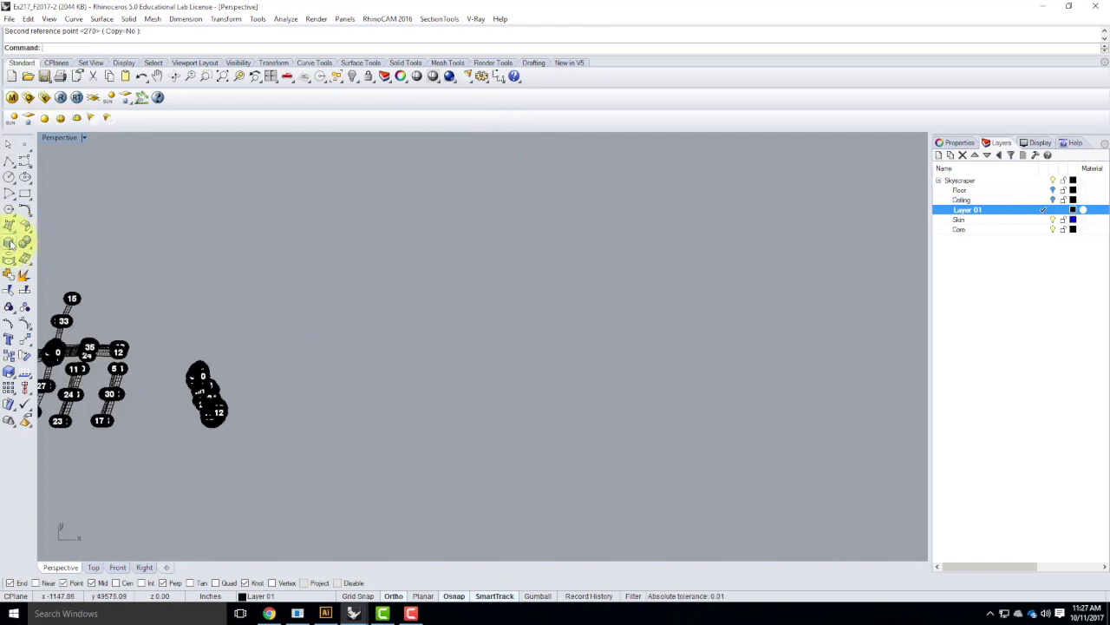
Draw a tall box with a 100' by 200' base in the empty area beside the skyscraper model
left_click(11, 245)
left_click(436, 356)
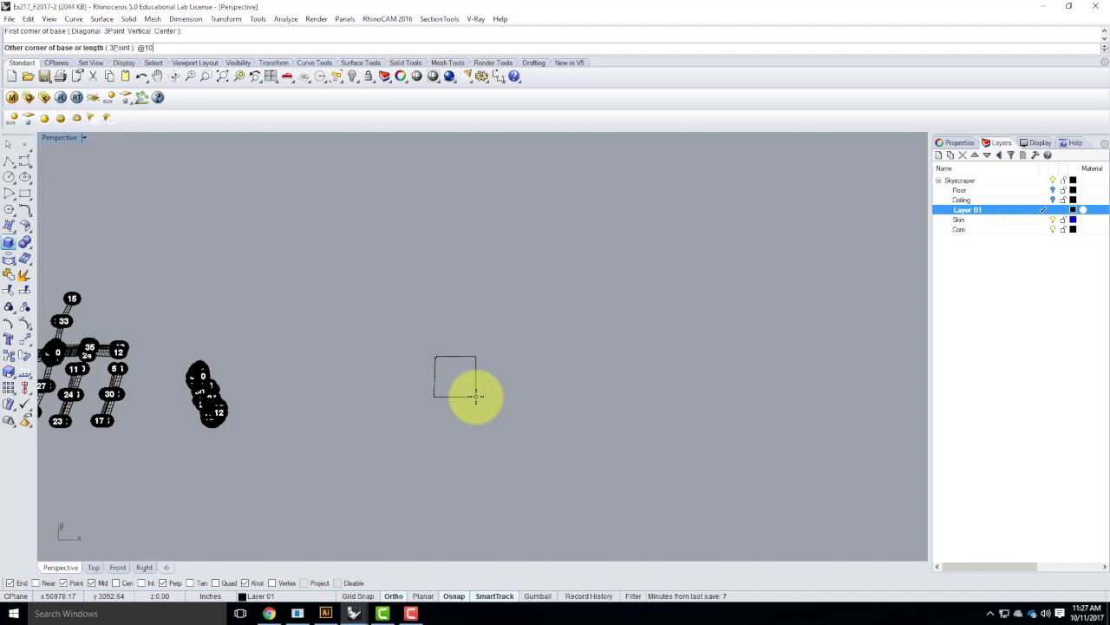
type("@100',200'")
key("Return")
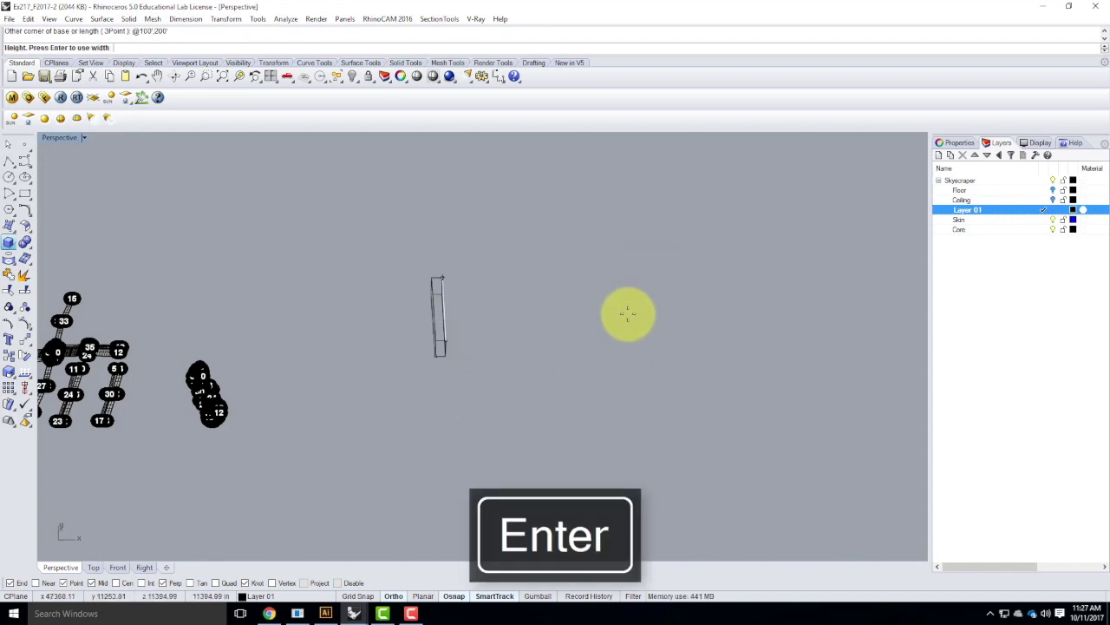
key("BackSpace")
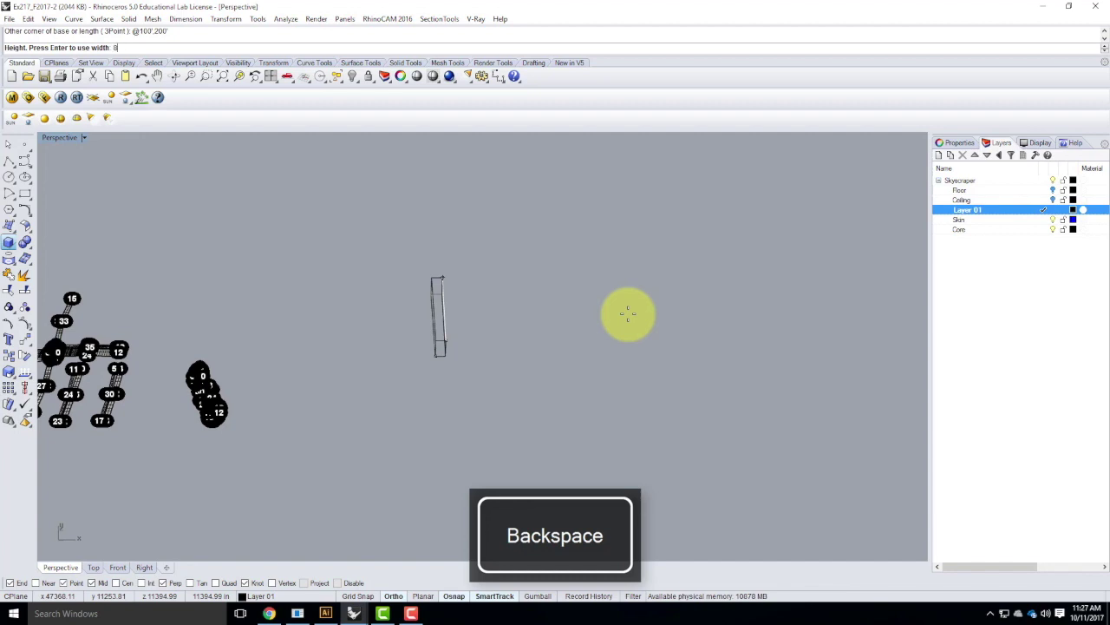
key("Return")
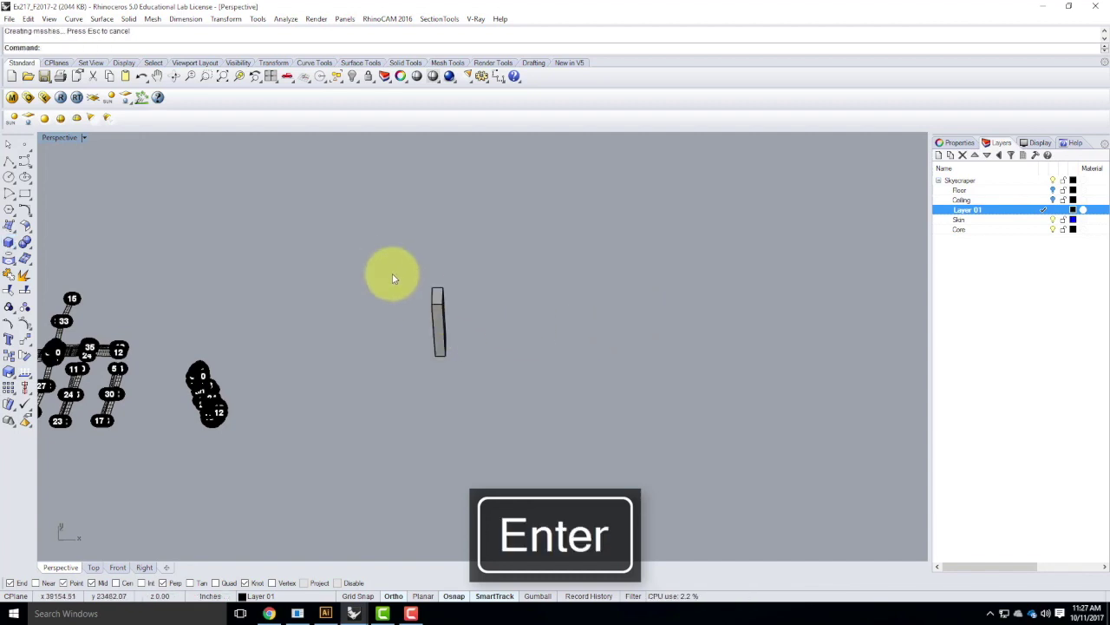
Run CageEdit on the box with its bounding box as control object in World coordinates
left_click(441, 306)
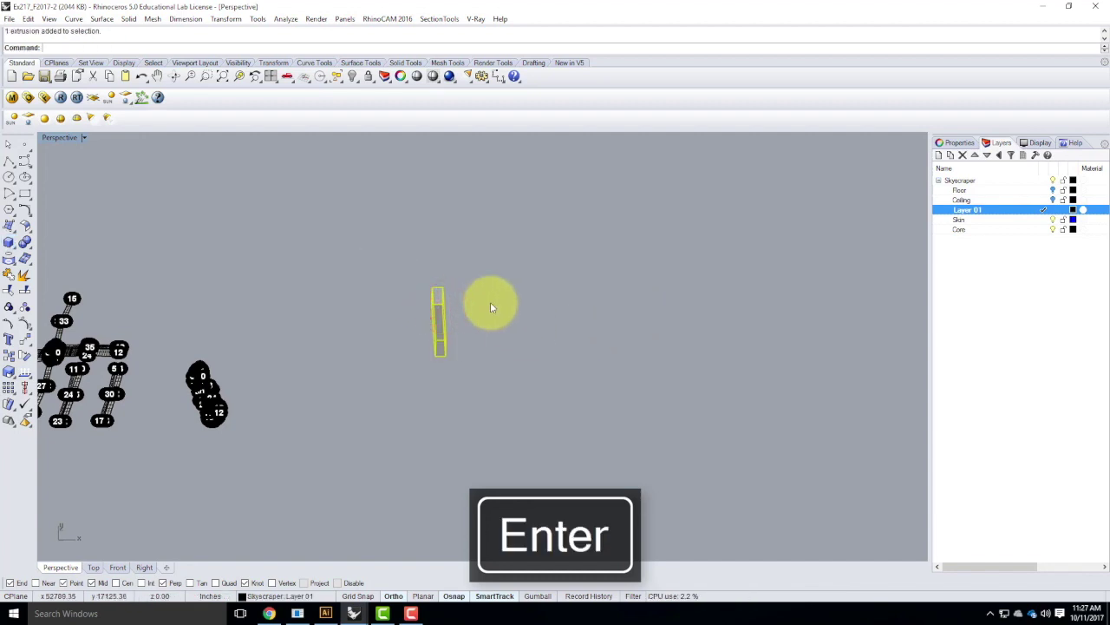
type("CageEdit")
key("Return")
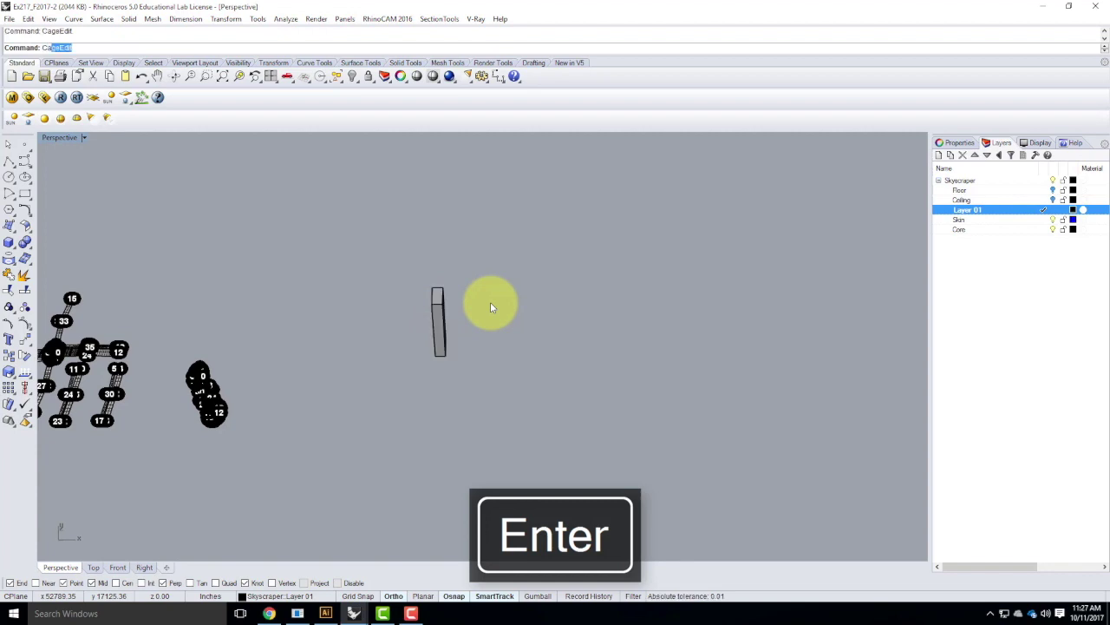
left_click(94, 49)
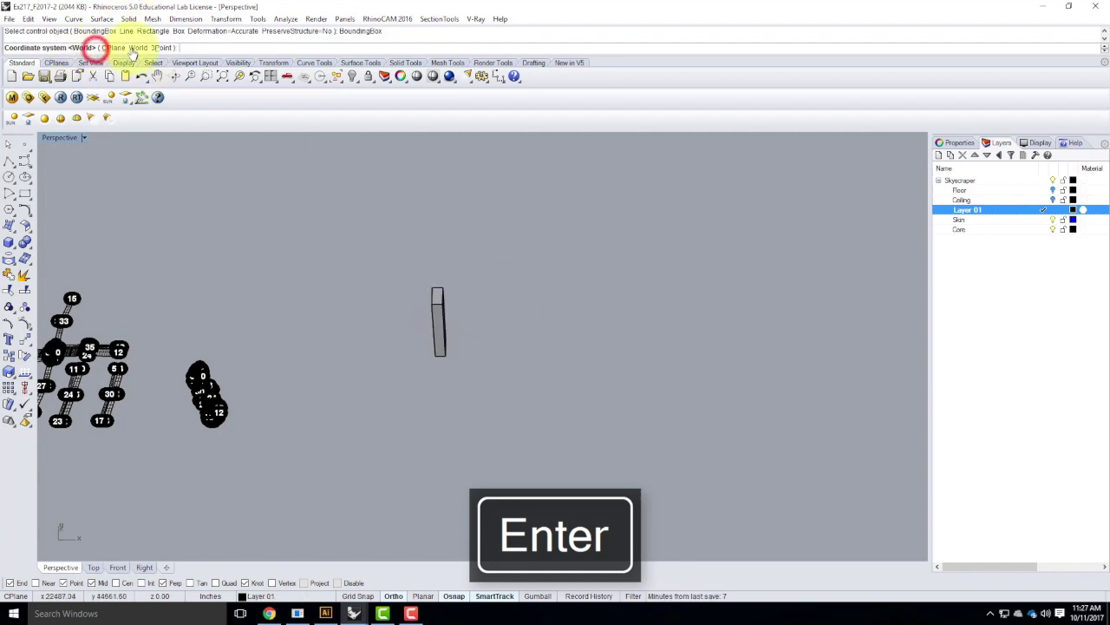
left_click(136, 48)
Set the cage to 2 X points, 2 Y points and 4 Z points with Z degree 3, editing the Global region
left_click(91, 49)
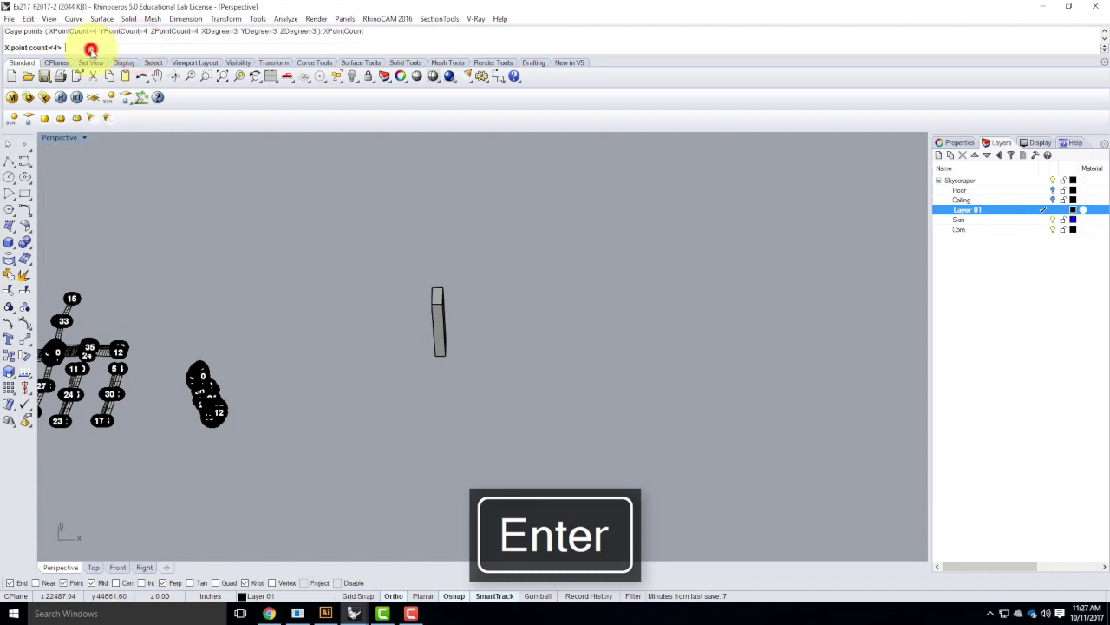
key("Return")
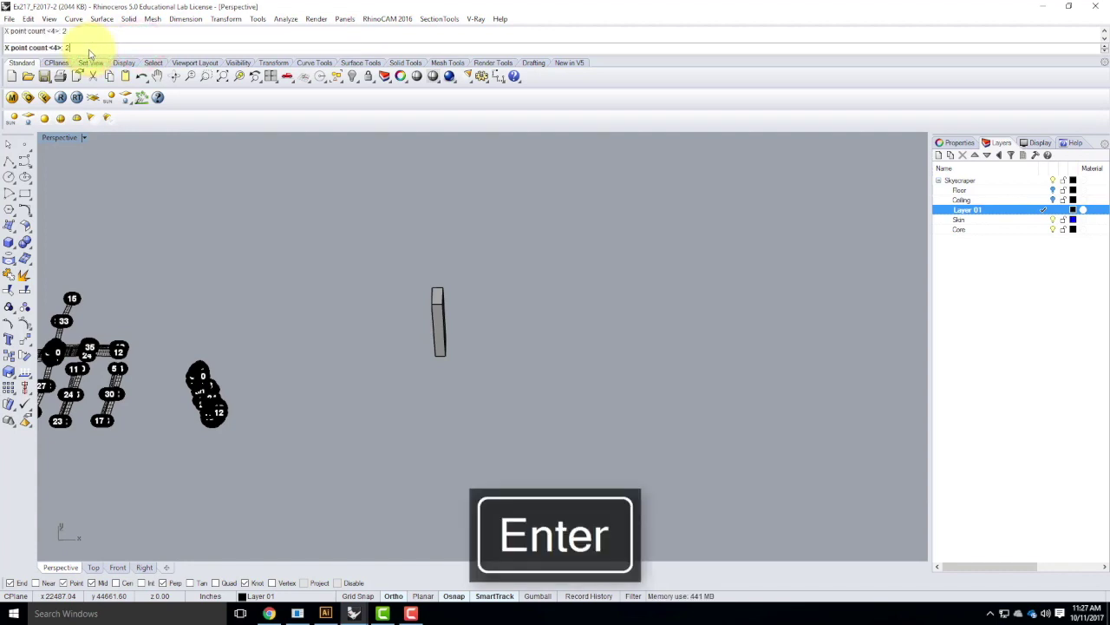
left_click(130, 49)
key("Return")
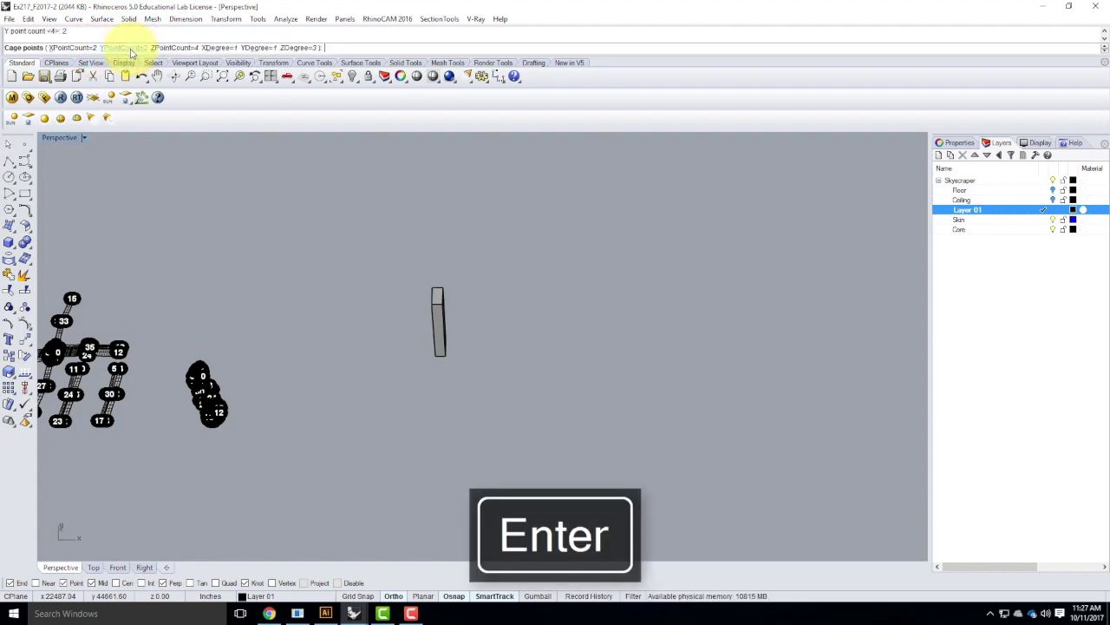
left_click(310, 49)
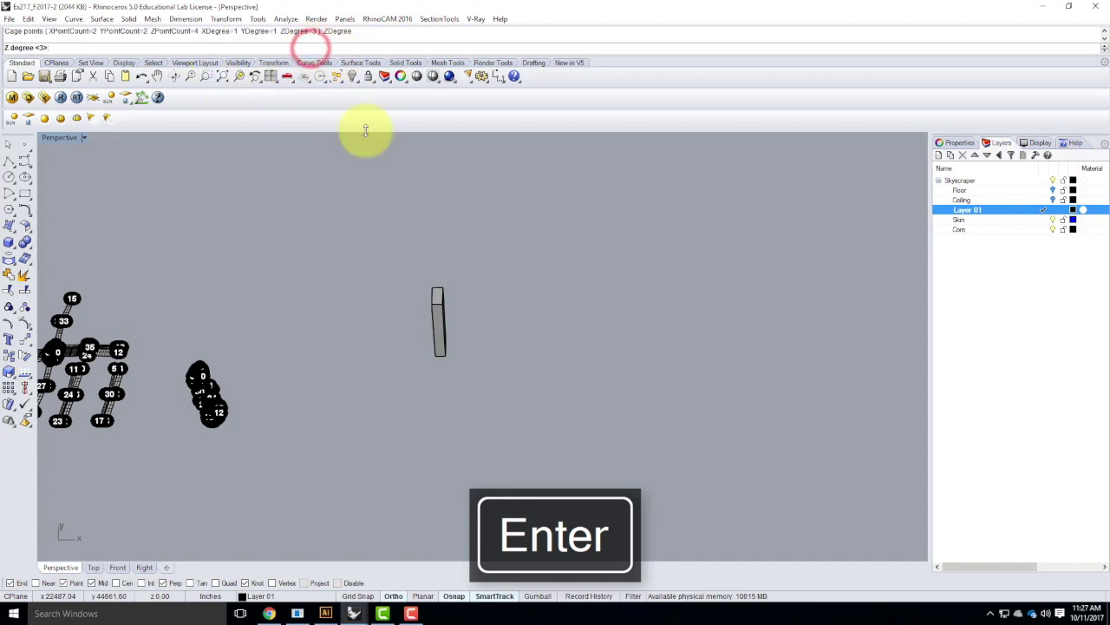
key("Return")
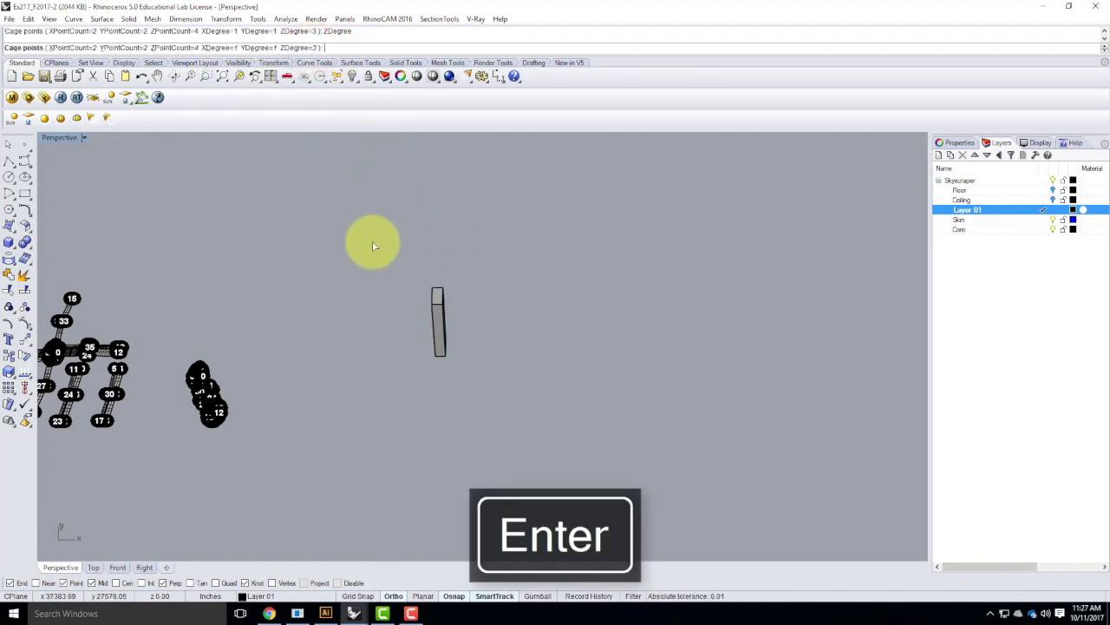
key("Return")
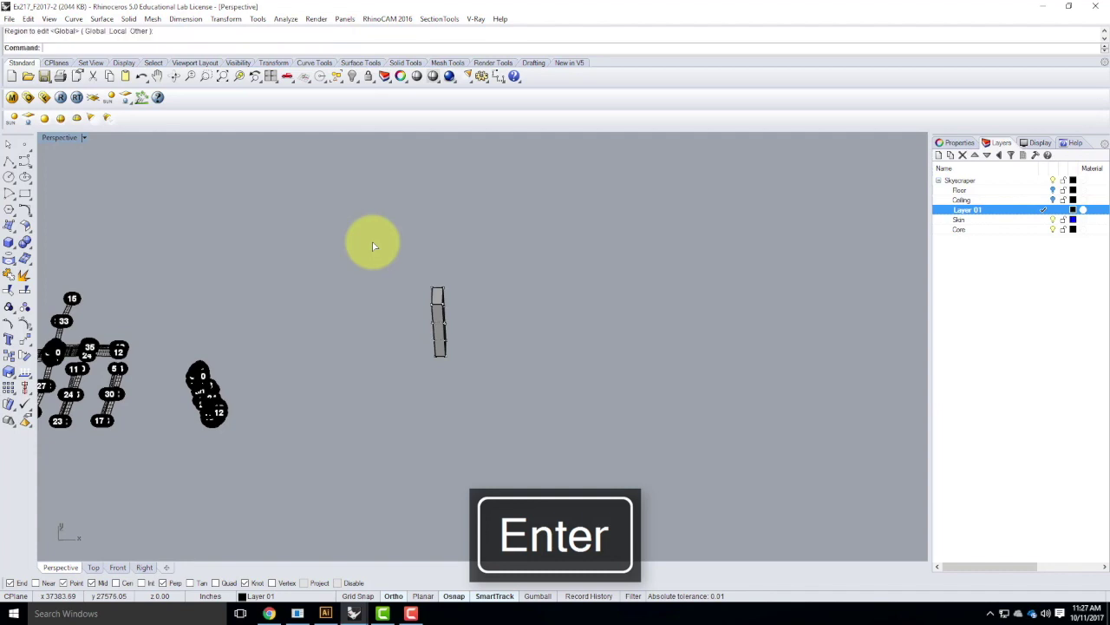
Rotate the eight middle cage points 15 degrees about a corner point of the lower middle ring
scroll(436, 308, "up", 5)
left_click_drag(397, 236, 471, 310)
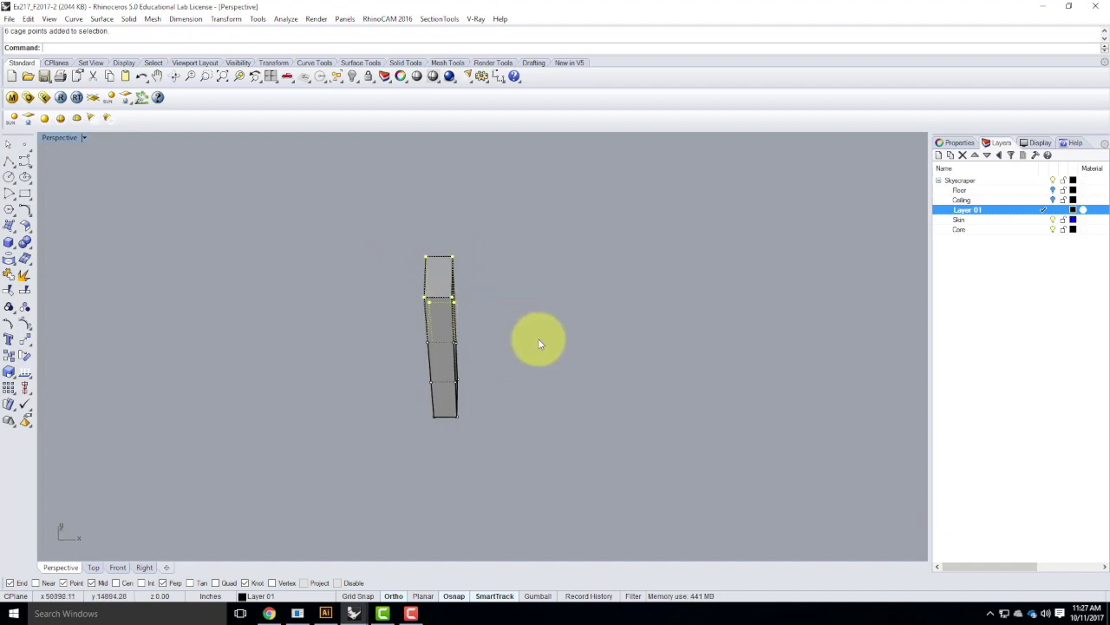
right_click_drag(538, 338, 506, 273)
left_click(550, 297)
left_click_drag(360, 274, 557, 371)
key("Return")
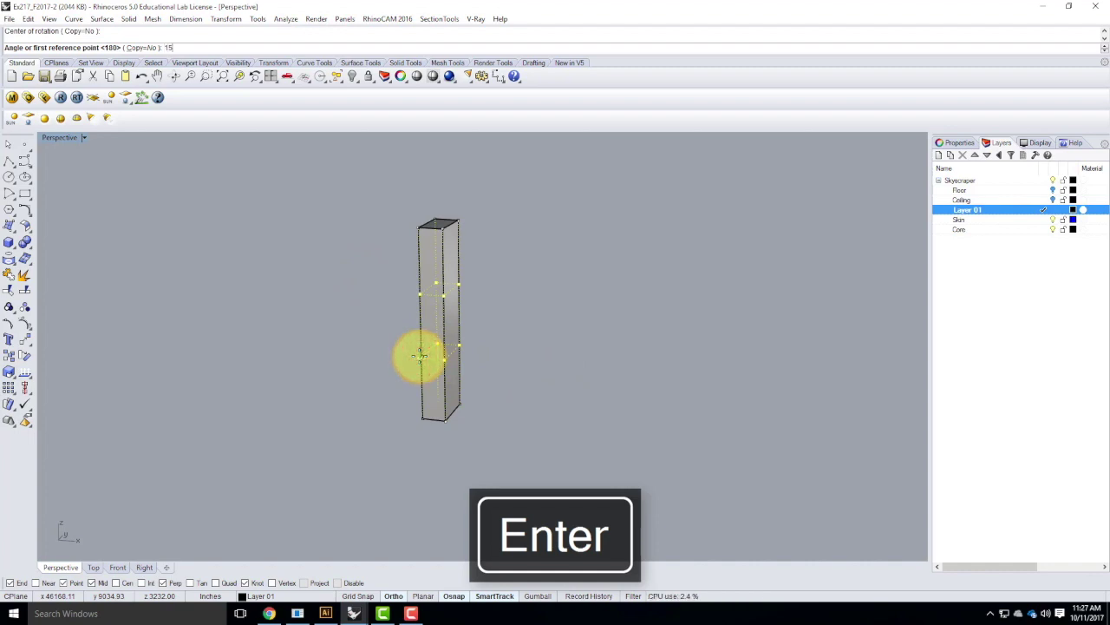
key("Return")
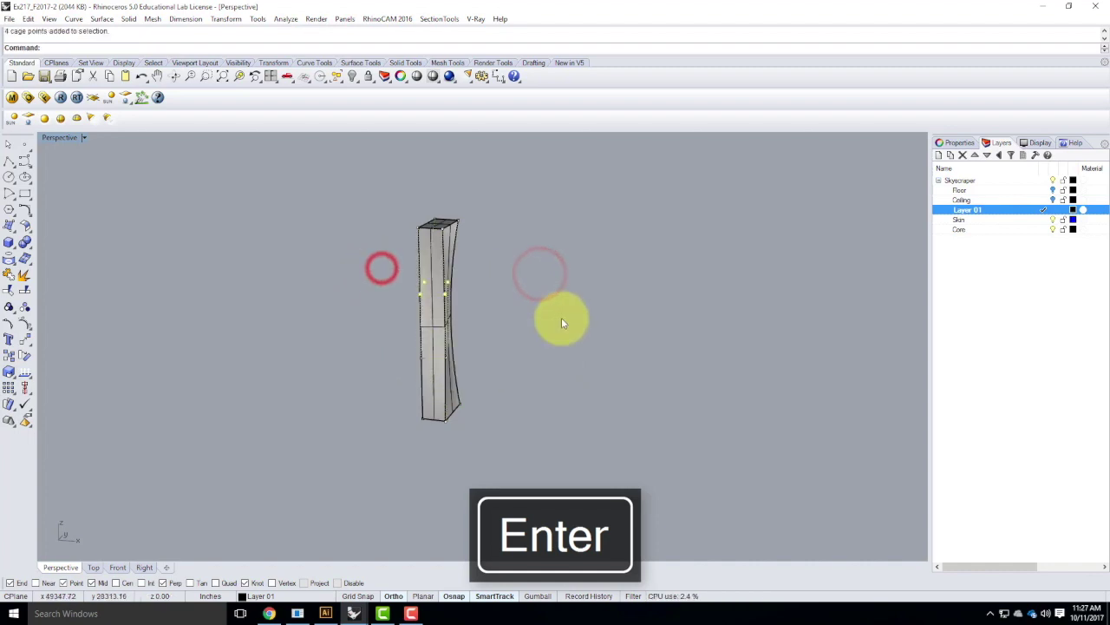
Rotate the four upper-middle cage points about a corner point of their ring and end the cage editing
key("Return")
left_click(448, 297)
key("Return")
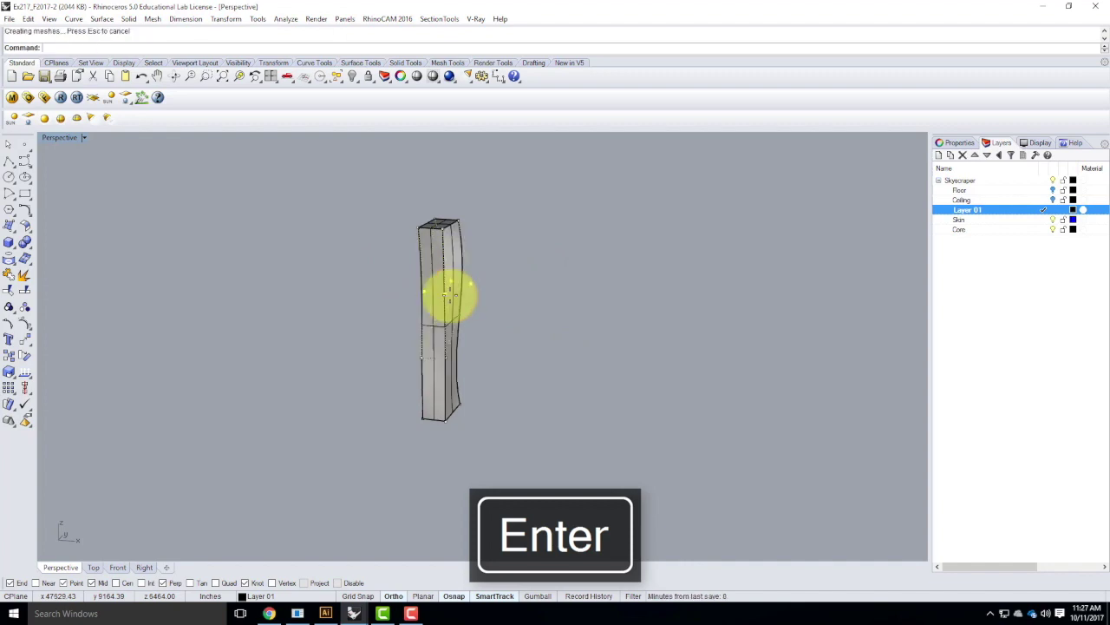
left_click(539, 260)
right_click_drag(622, 300, 541, 367)
right_click_drag(650, 365, 604, 295)
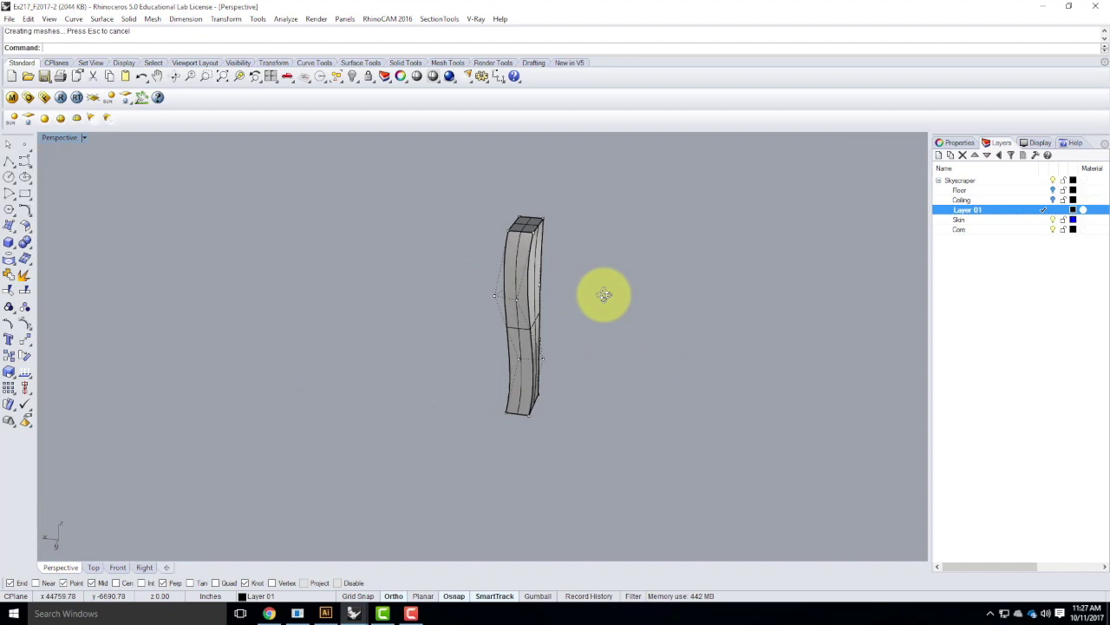
left_click(607, 295)
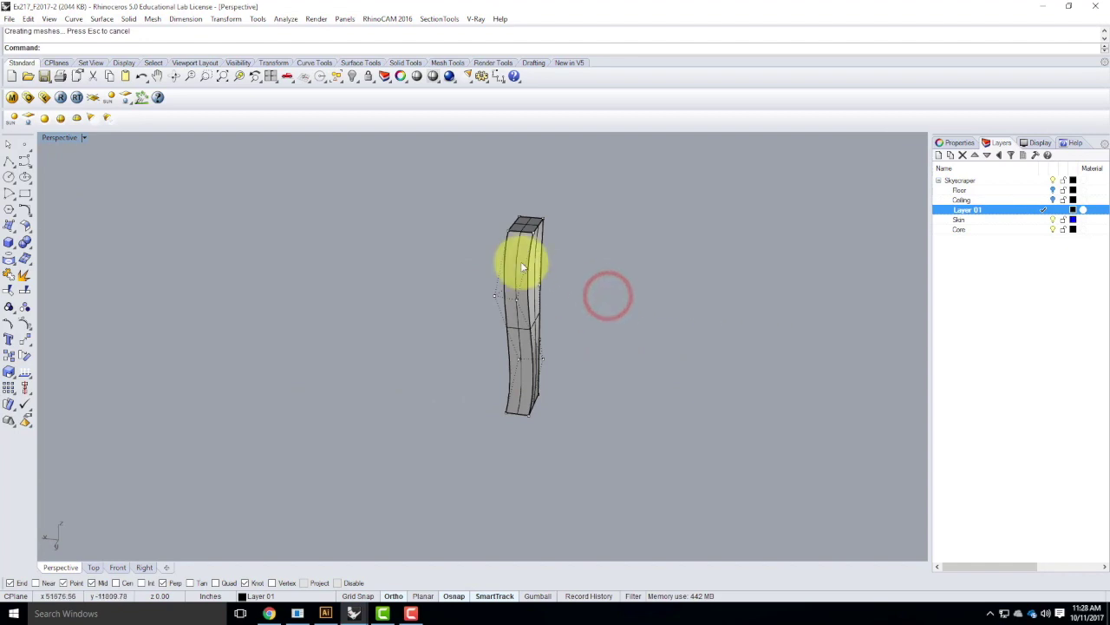
key("Return")
key("Escape")
Unroll the twisted box with Explode and Labels set to Yes
left_click(524, 270)
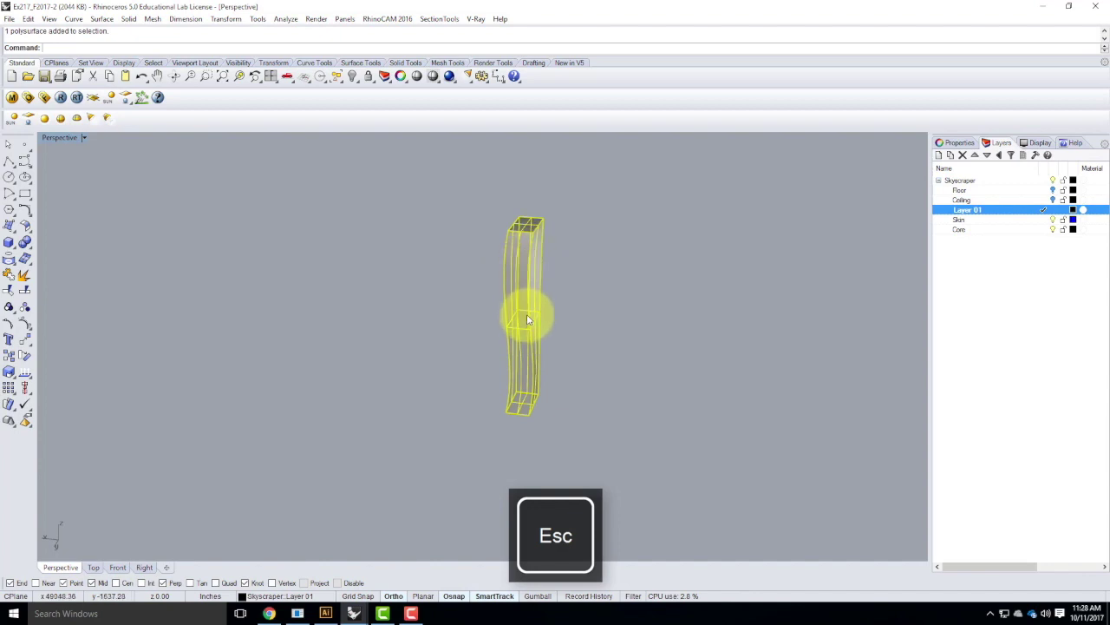
type("Un")
key("Return")
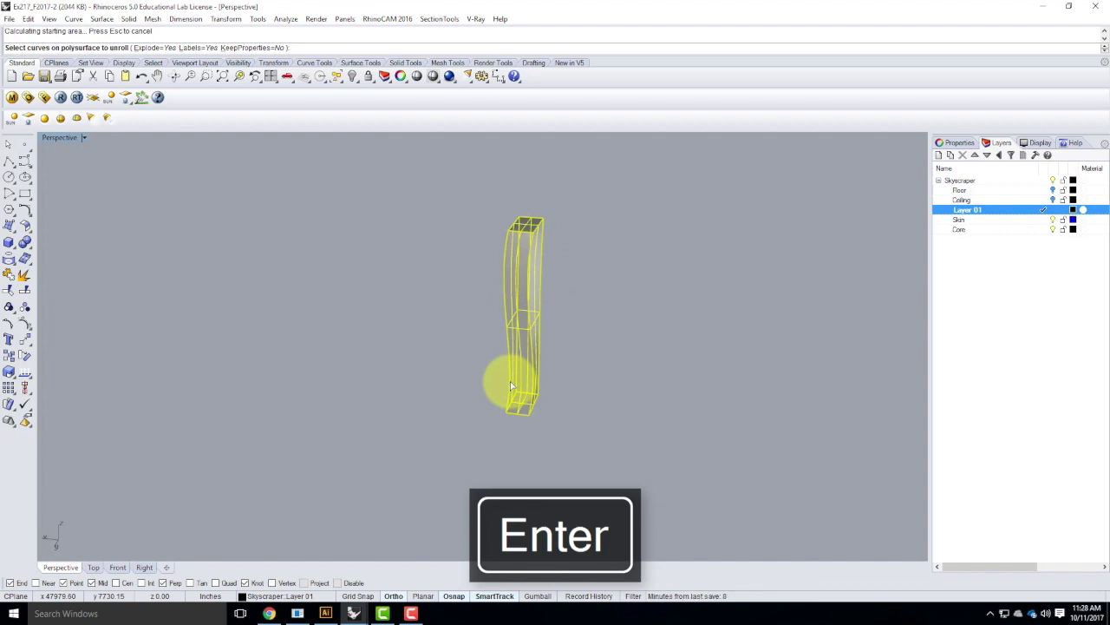
scroll(466, 292, "down", 12)
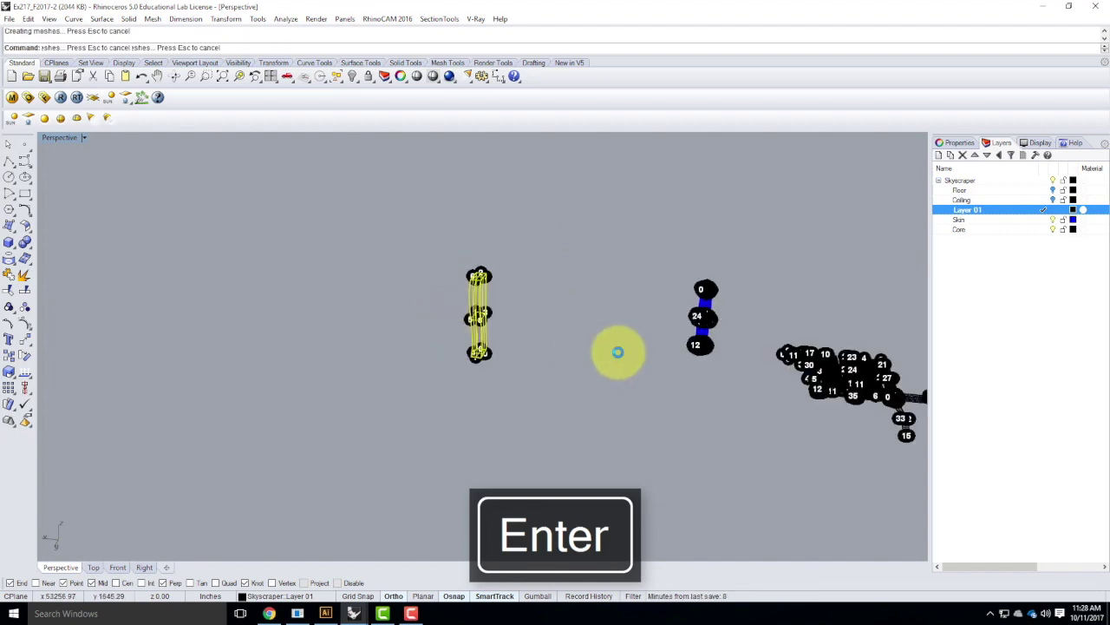
scroll(657, 300, "up", 5)
right_click_drag(548, 293, 461, 376)
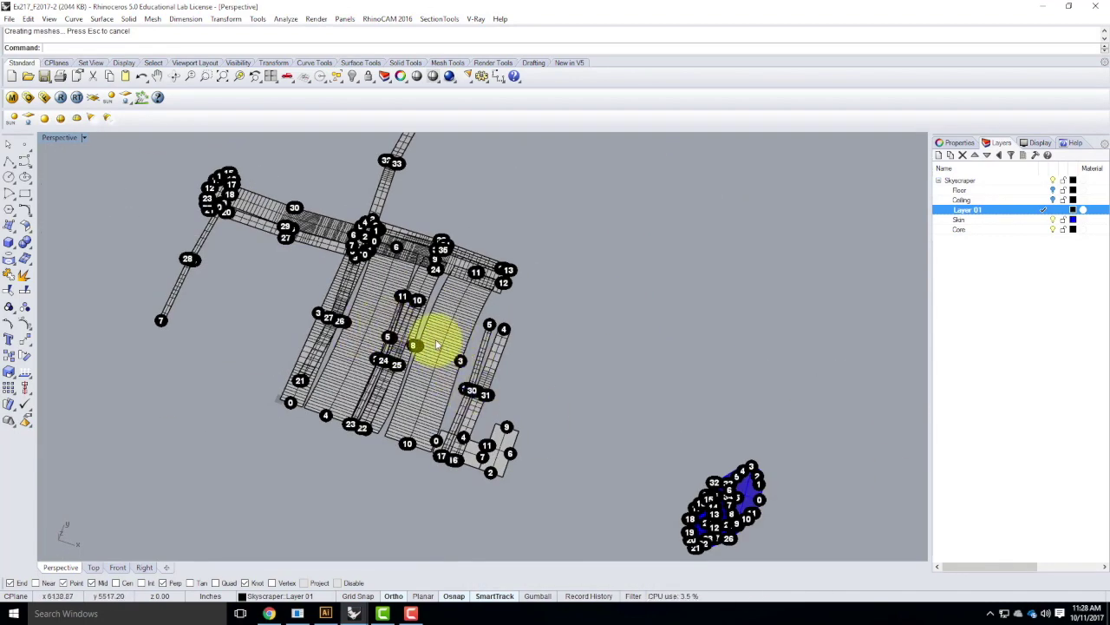
Undo the unroll of the twisted box
key("ctrl+z")
key("ctrl+z")
key("ctrl+z")
left_click_drag(291, 215, 457, 221)
key("Escape")
Unroll the twisted box again into separate flat surfaces with numbered edge labels
left_click_drag(502, 296, 571, 371)
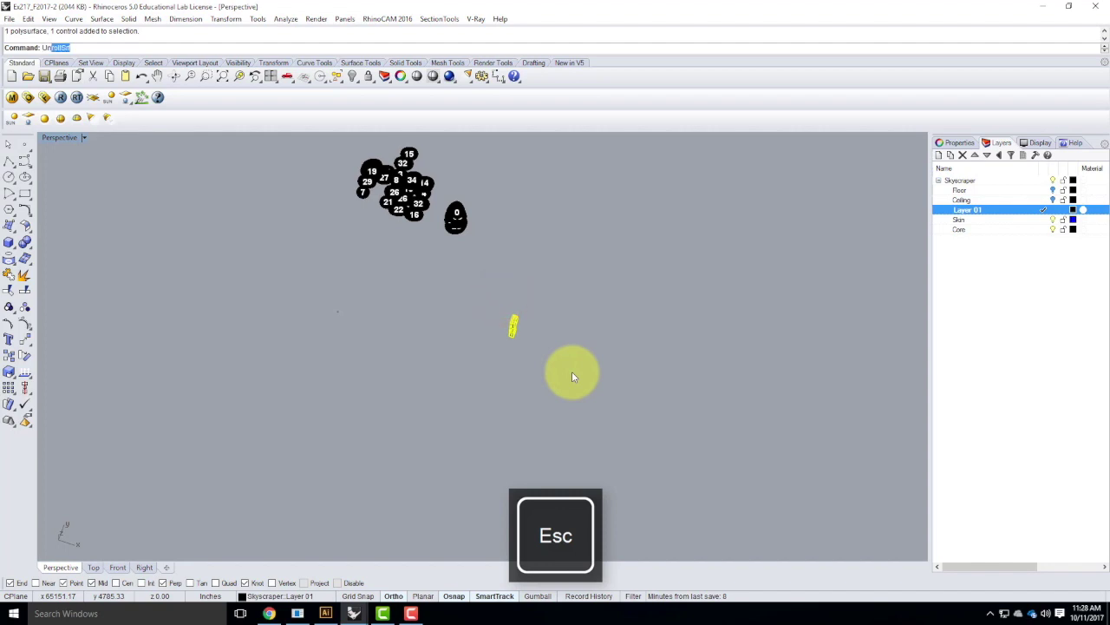
key("Return")
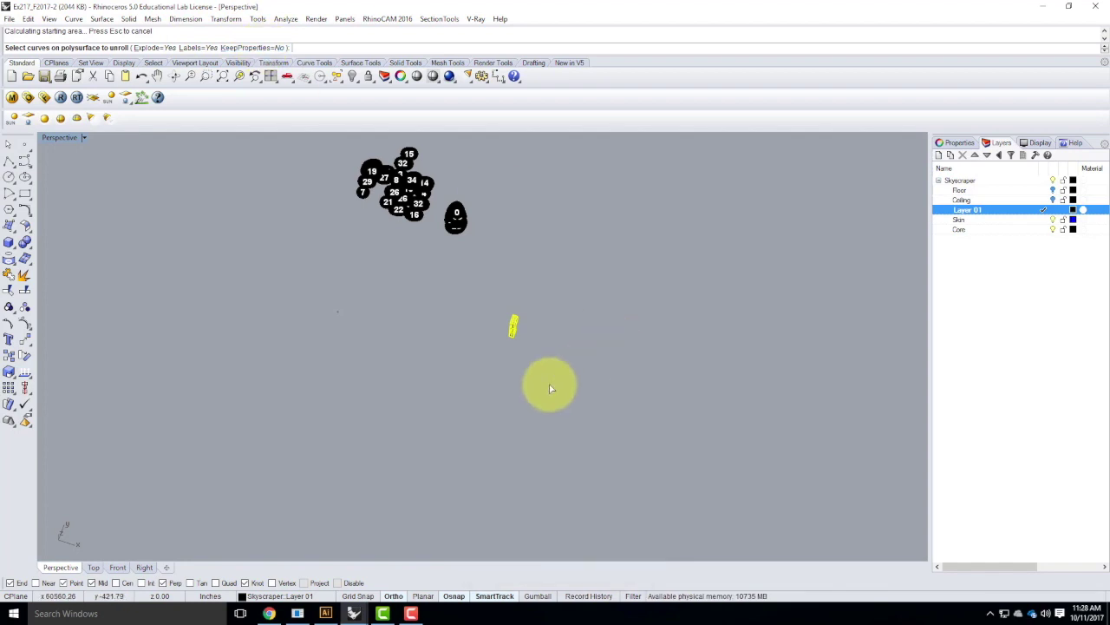
key("Return")
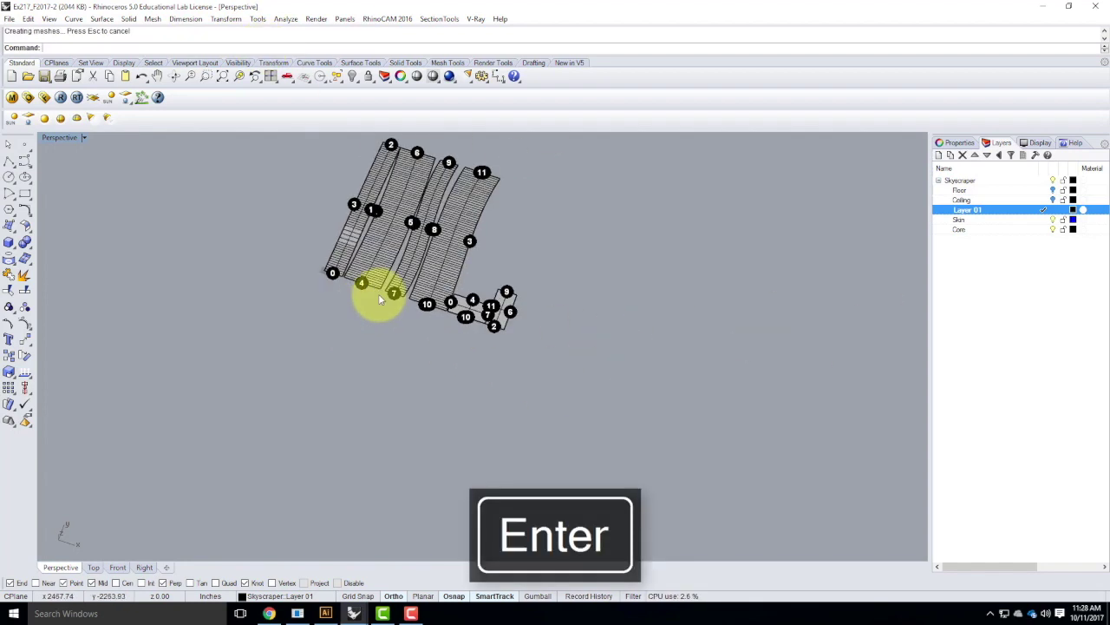
Move the plain end panel with edges 0, 4, 7 and 10 so its 7–10 corner meets the lower-left corner of the 3-8-10-11 strip
scroll(328, 205, "up", 5)
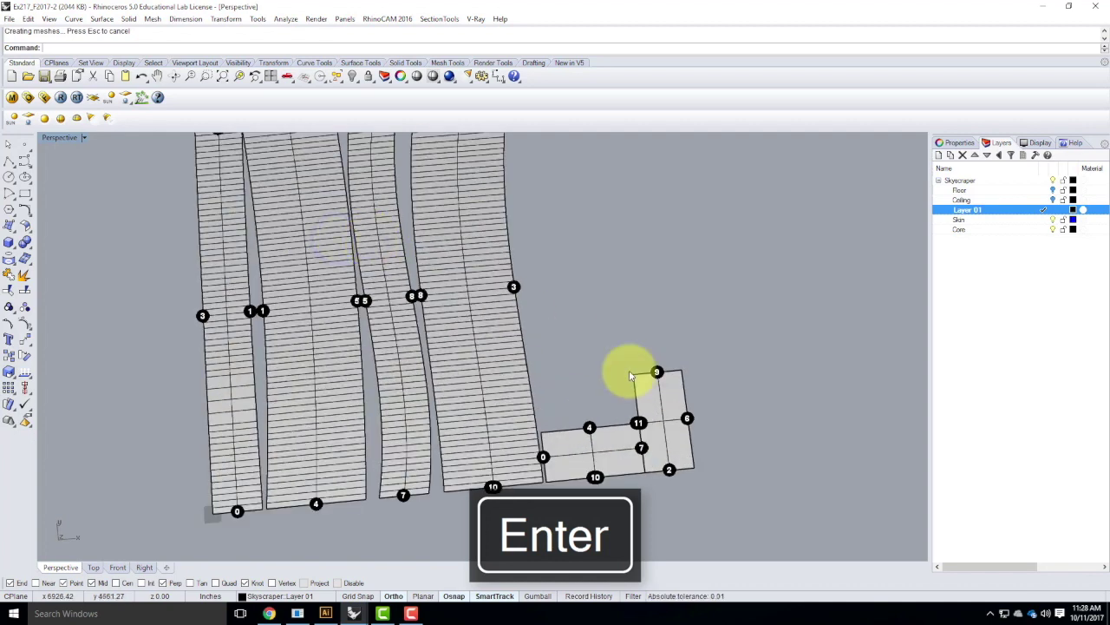
left_click(673, 418)
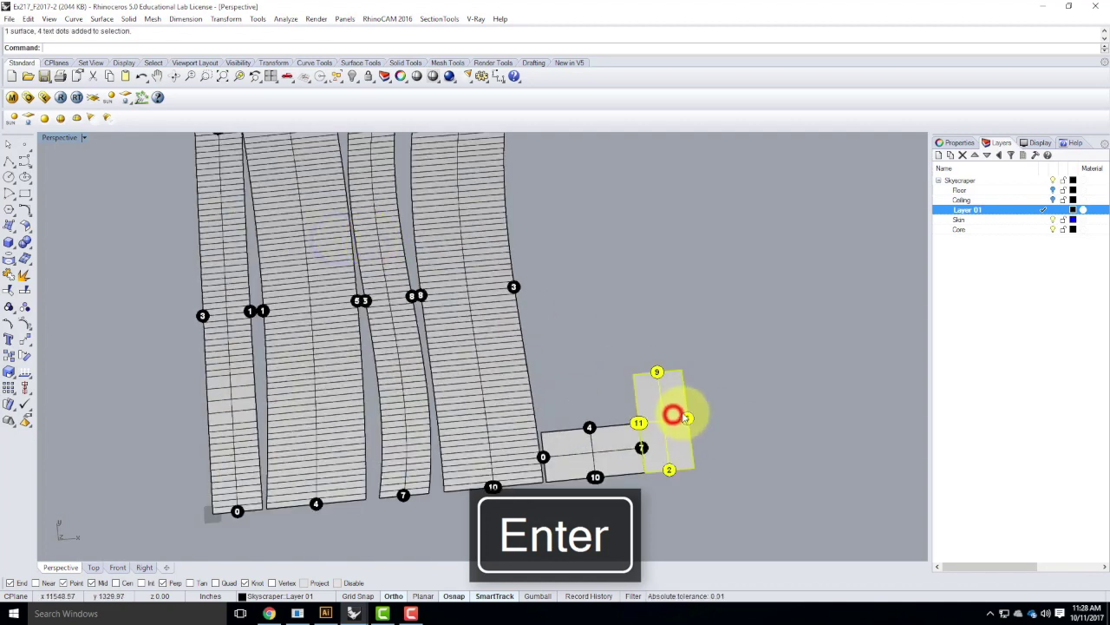
left_click(604, 459)
type("move")
key("Return")
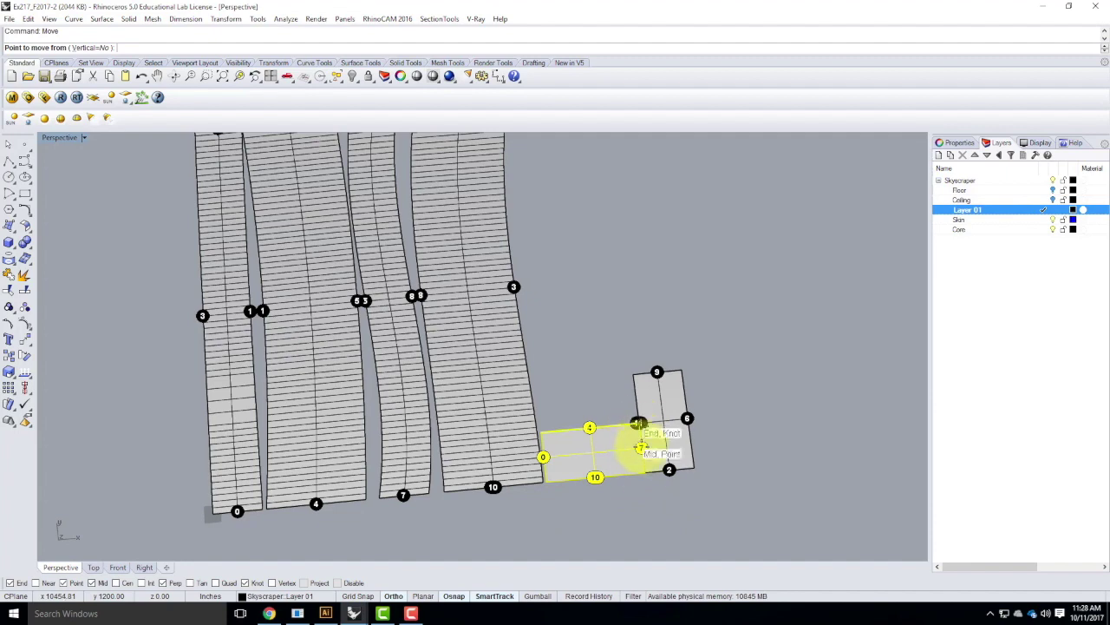
left_click(644, 474)
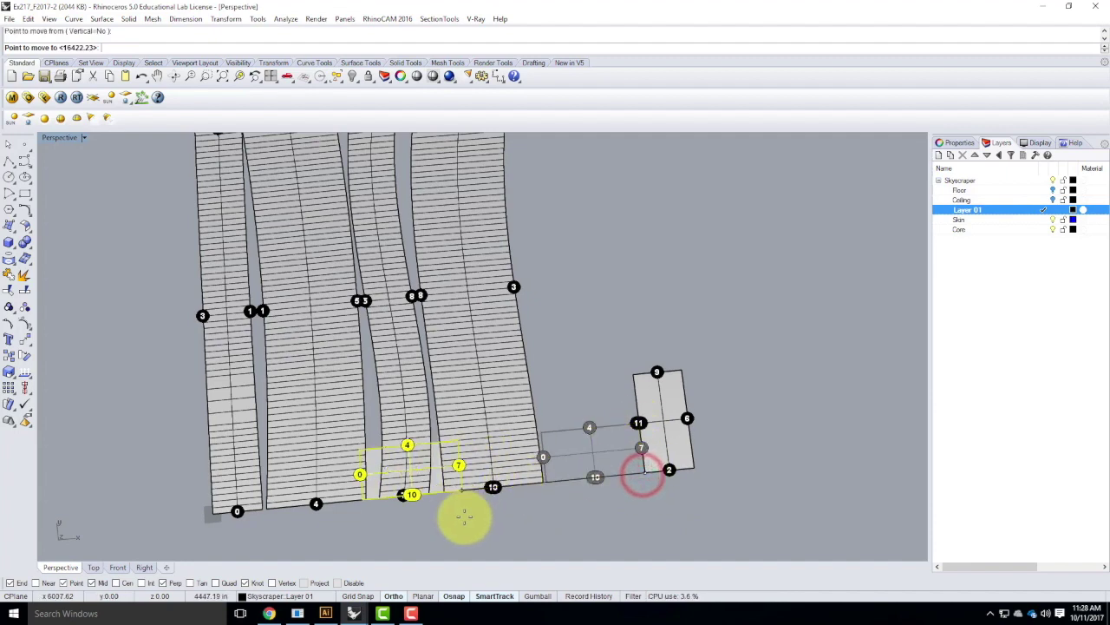
scroll(447, 485, "up", 5)
left_click(416, 442)
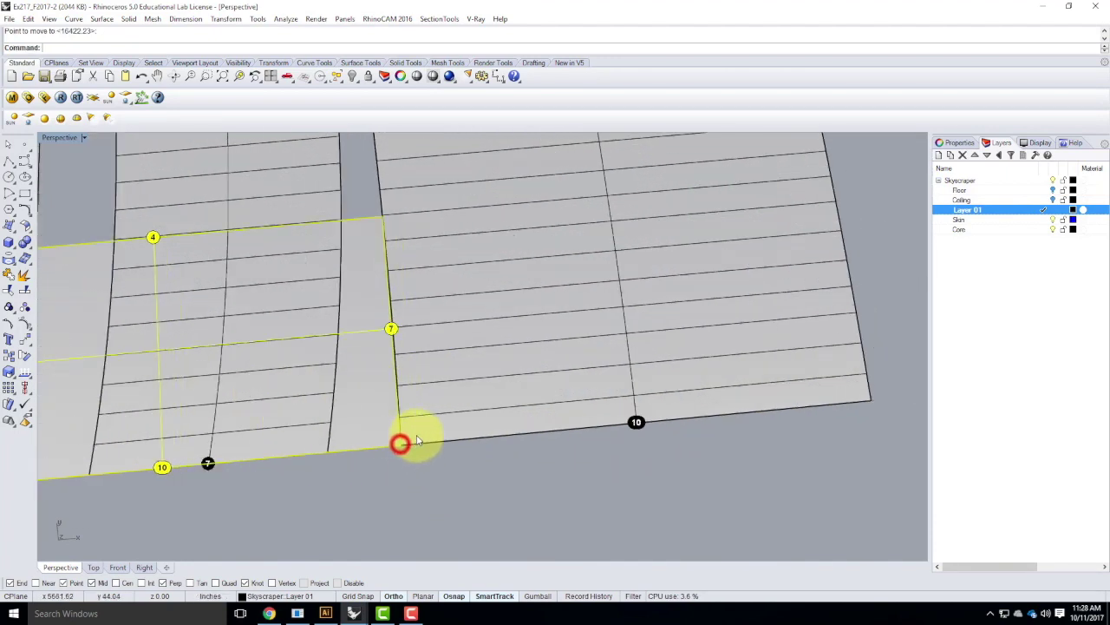
Rotate the plain panel 180 degrees about the corner nearest its edge 7 so its edge 10 joins the strip's matching edge 10
type("ro")
key("Return")
left_click(402, 443)
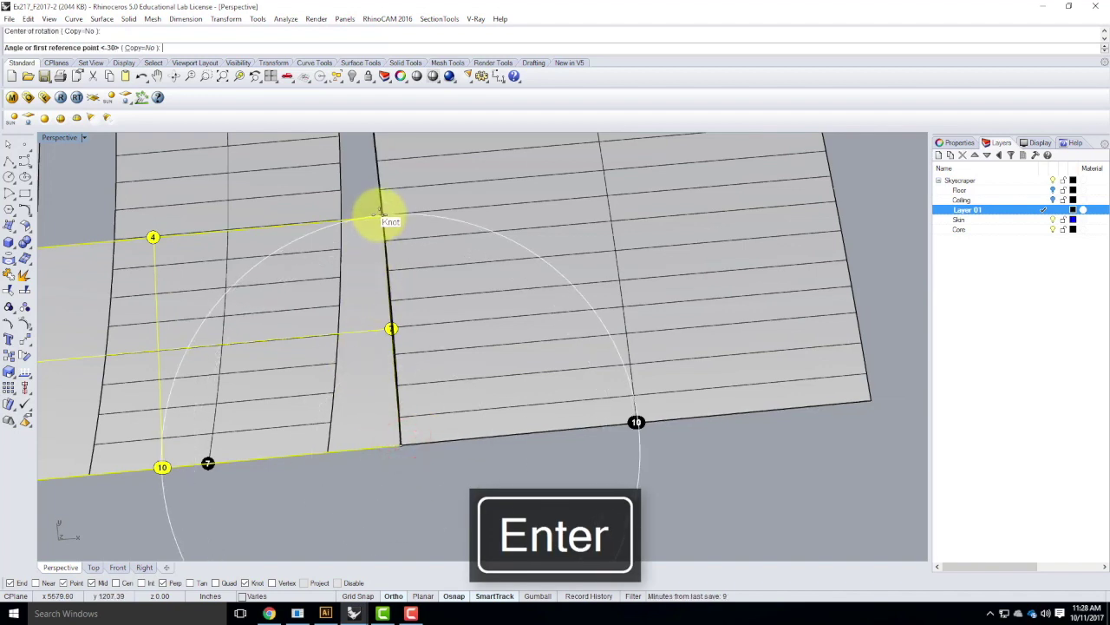
left_click(380, 215)
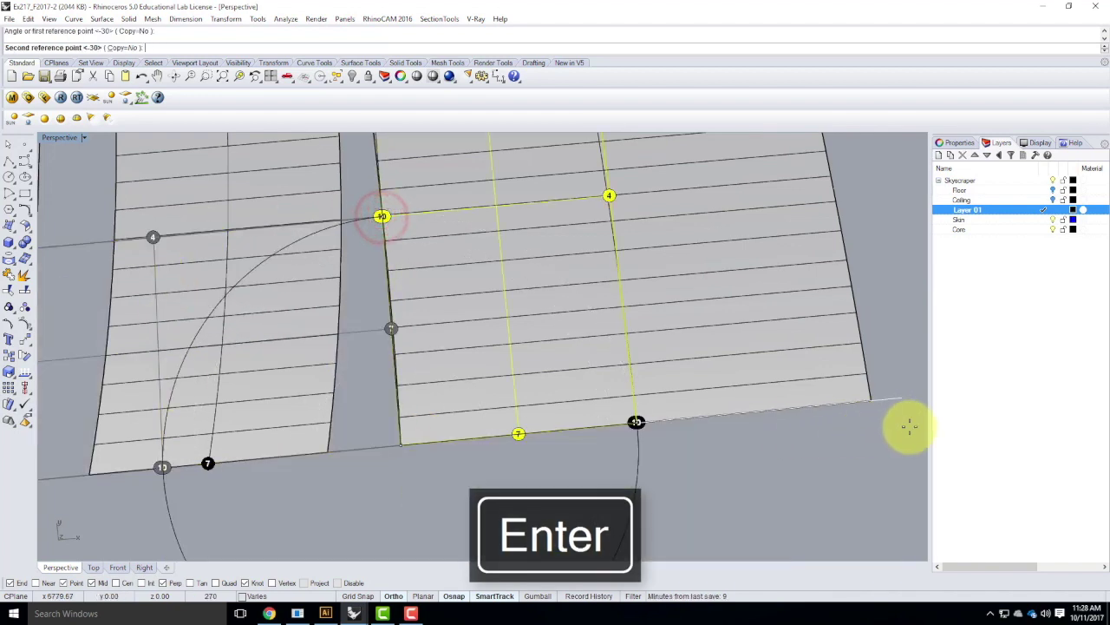
scroll(325, 286, "down", 4)
left_click(436, 469)
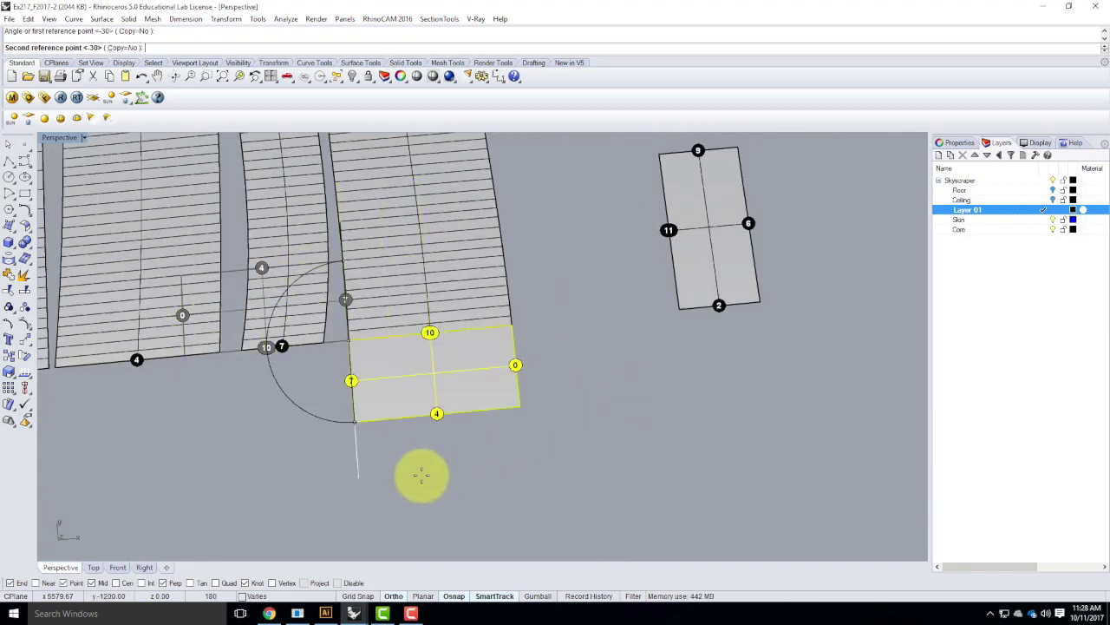
scroll(408, 468, "down", 3)
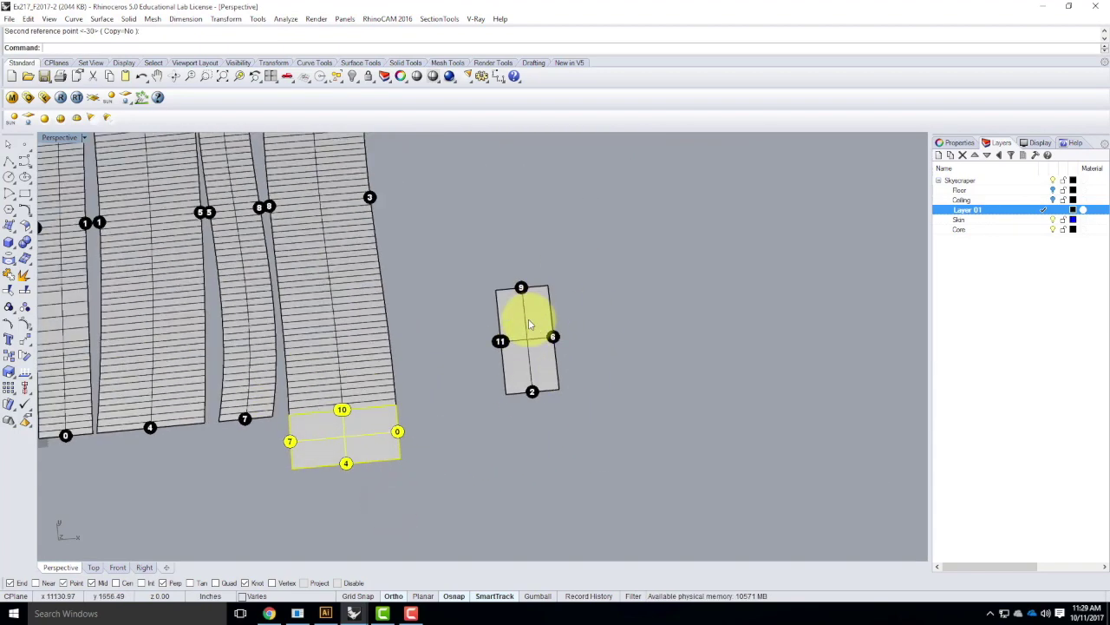
key("Escape")
Move the narrow strip with edges 5, 7 and 8 so its lower-right corner meets the upper-left corner of the plain panel
left_click(231, 371)
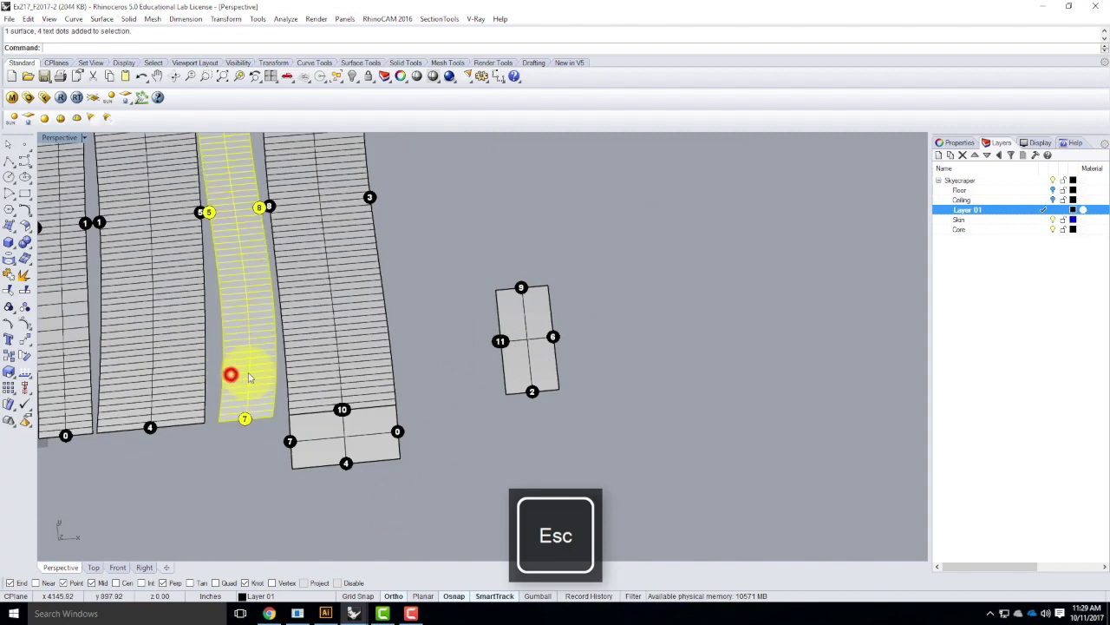
type("Mov")
key("Return")
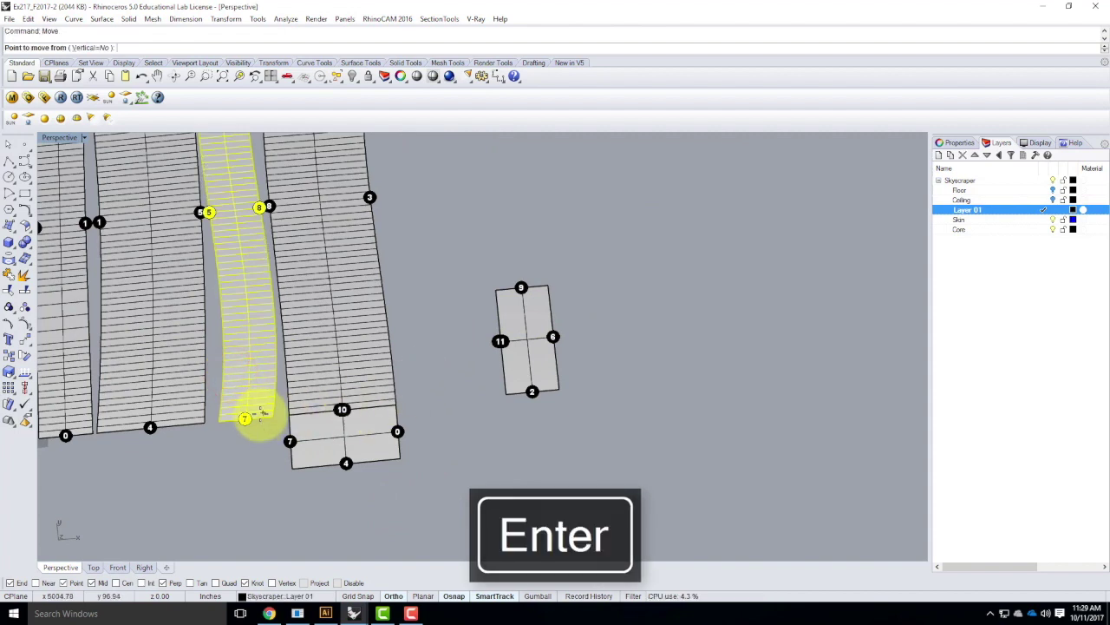
left_click(269, 417)
left_click(295, 413)
Rotate the narrow strip 90 degrees about the shared corner so its edge 7 joins the plain panel's edge 7
type("Rotate")
key("Return")
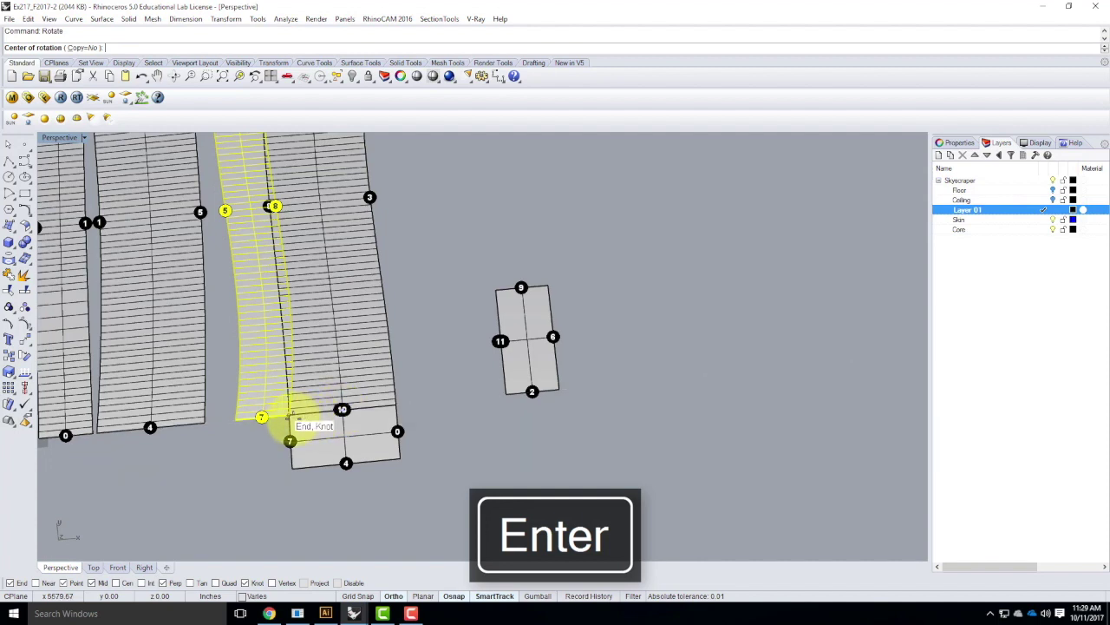
left_click(295, 417)
left_click(240, 419)
left_click(295, 466)
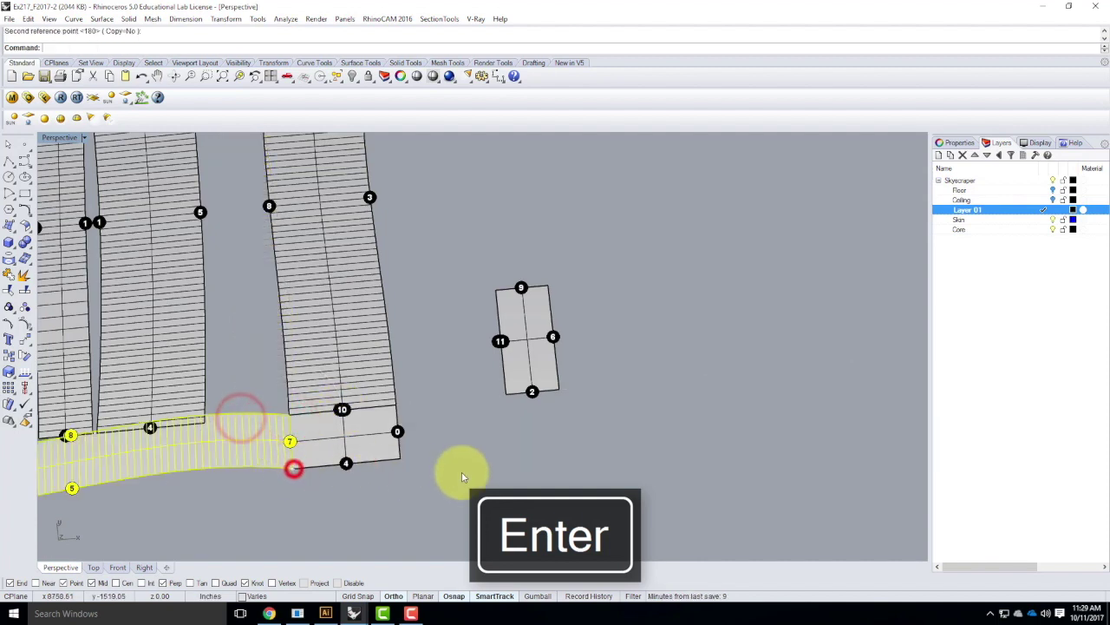
Move the wide strip with edges 1, 4, 5 and 6 so its lower-right corner meets the plain panel's lower-left corner
scroll(313, 361, "down", 5)
left_click(314, 338)
type("M")
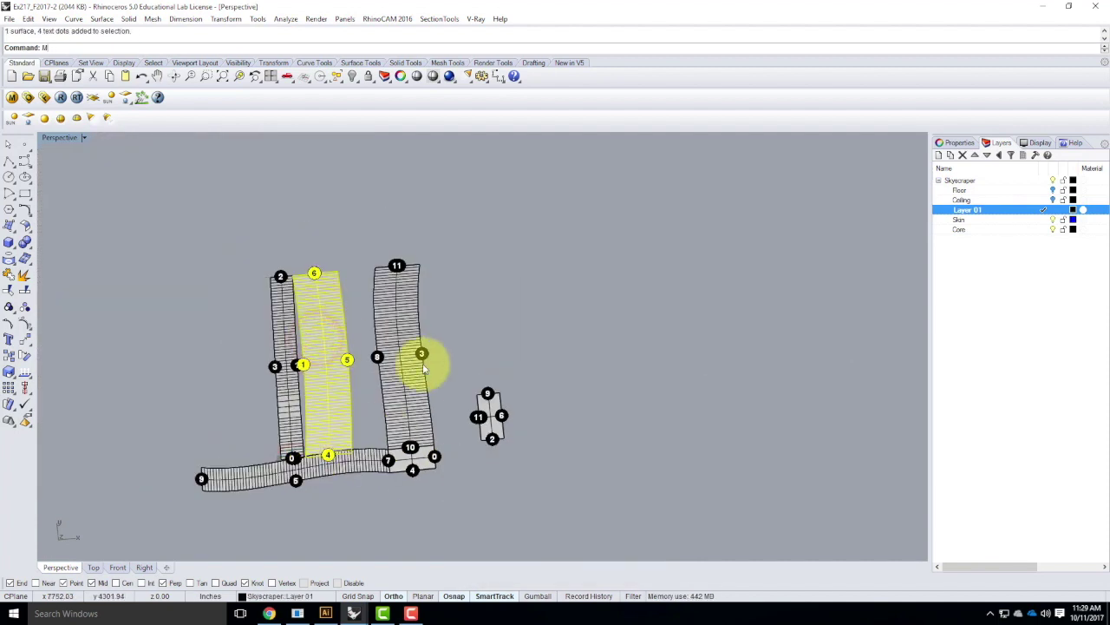
type("ove")
key("Return")
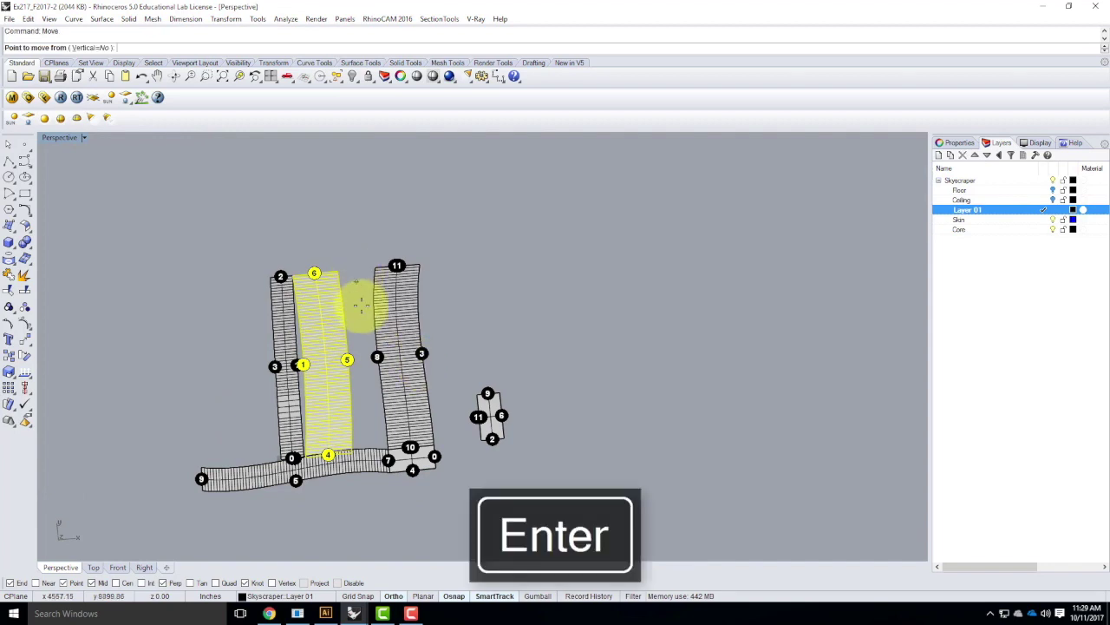
left_click(376, 356)
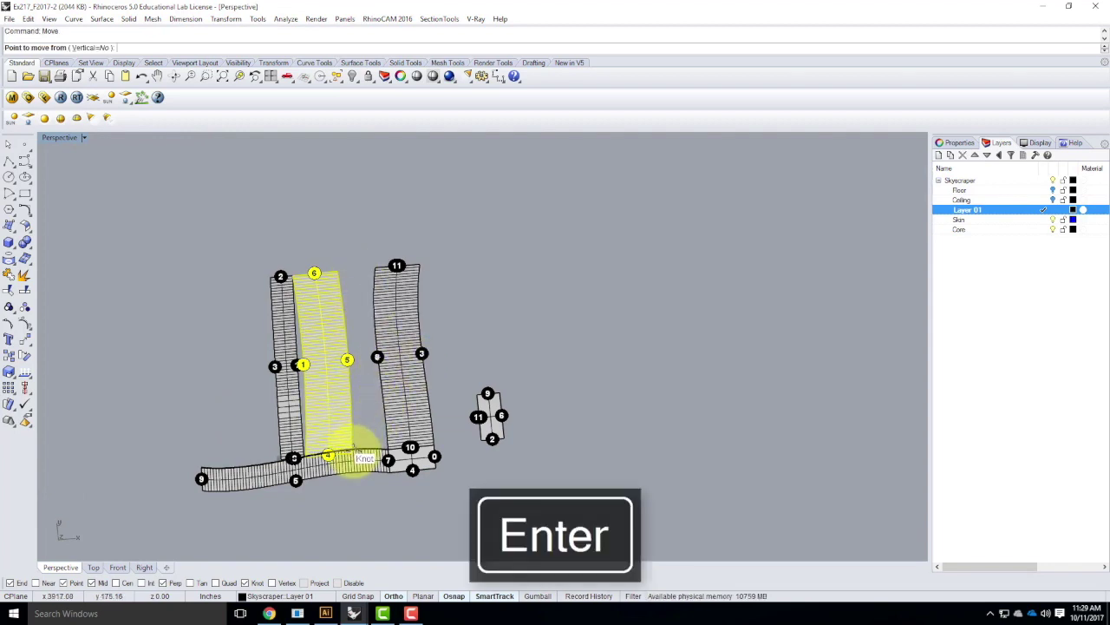
scroll(437, 488, "up", 5)
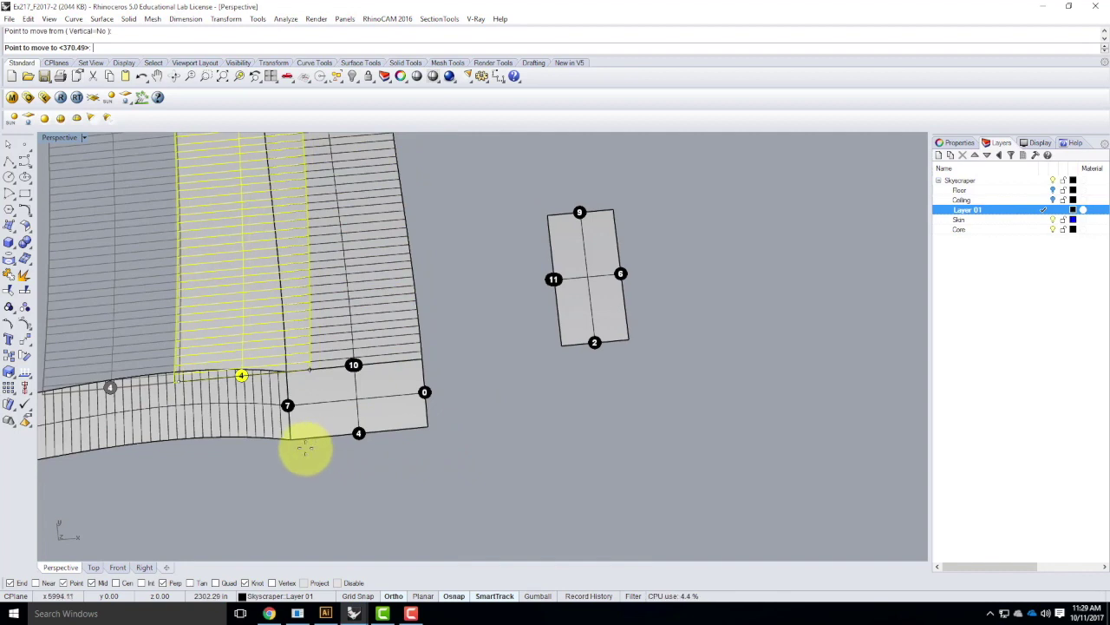
left_click(293, 446)
Rotate the wide strip 180 degrees about the shared corner so its edge 4 joins the plain panel's edge 4
type("rotate")
key("Return")
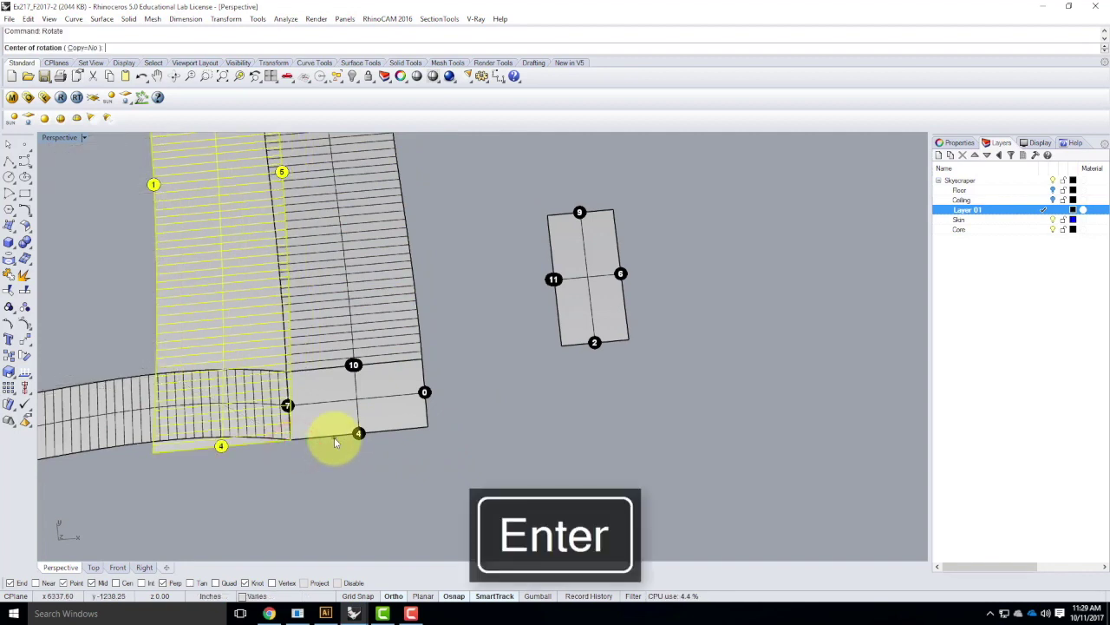
left_click(291, 441)
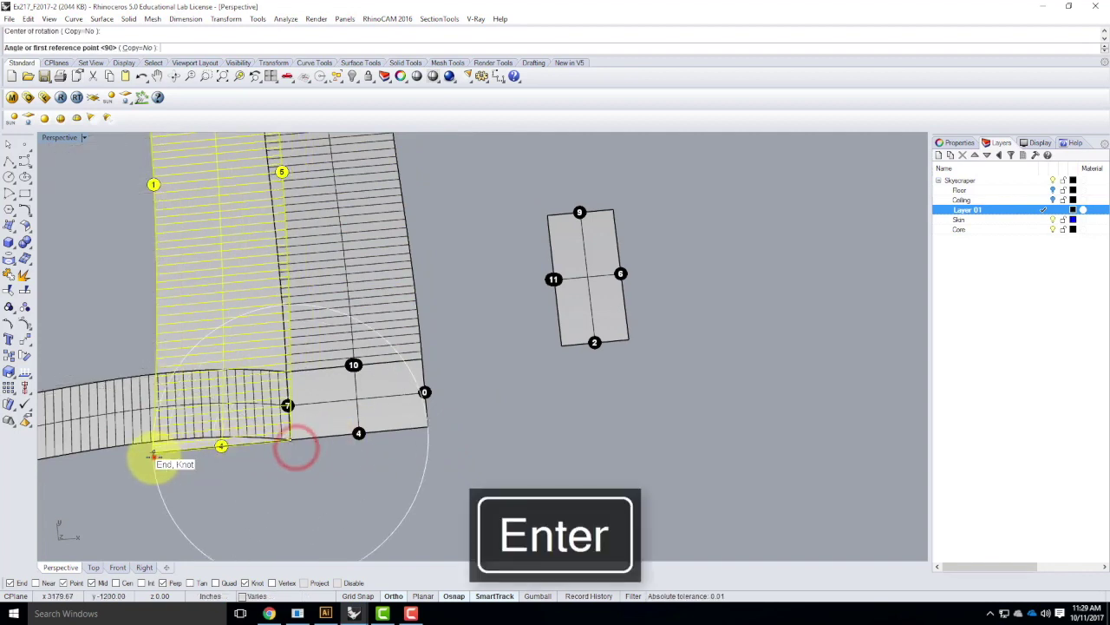
left_click(154, 457)
left_click(469, 444)
scroll(565, 359, "down", 6)
key("Escape")
Move the remaining strip with edges 0, 1, 2 and 3 so its lower-right corner meets the plain panel's lower-right corner
left_click(357, 279)
type("move")
key("Return")
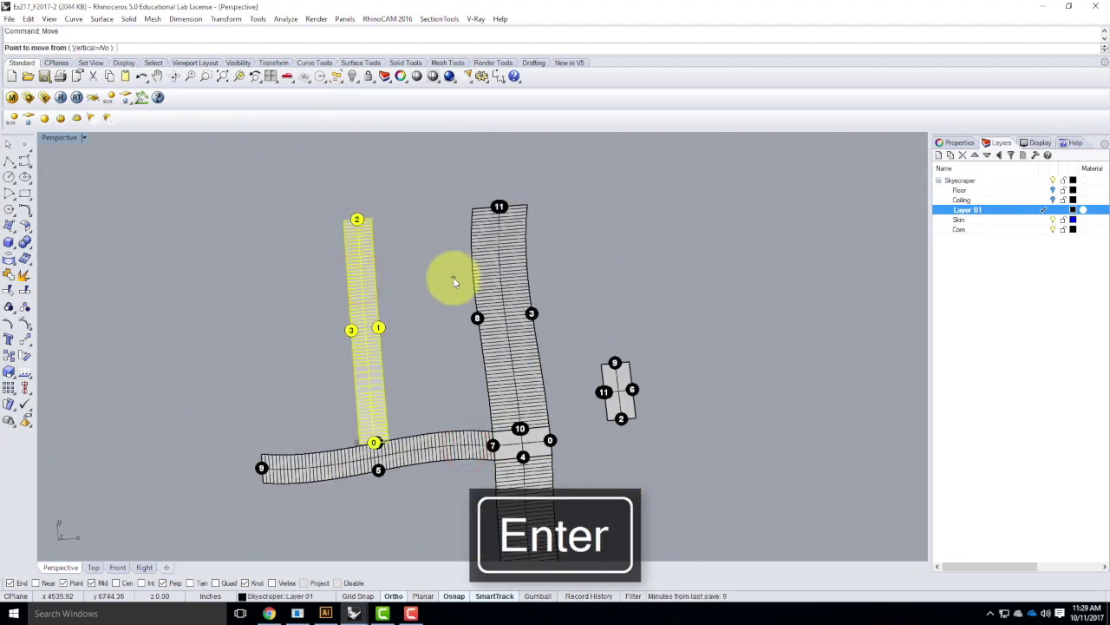
scroll(372, 375, "up", 5)
left_click(404, 423)
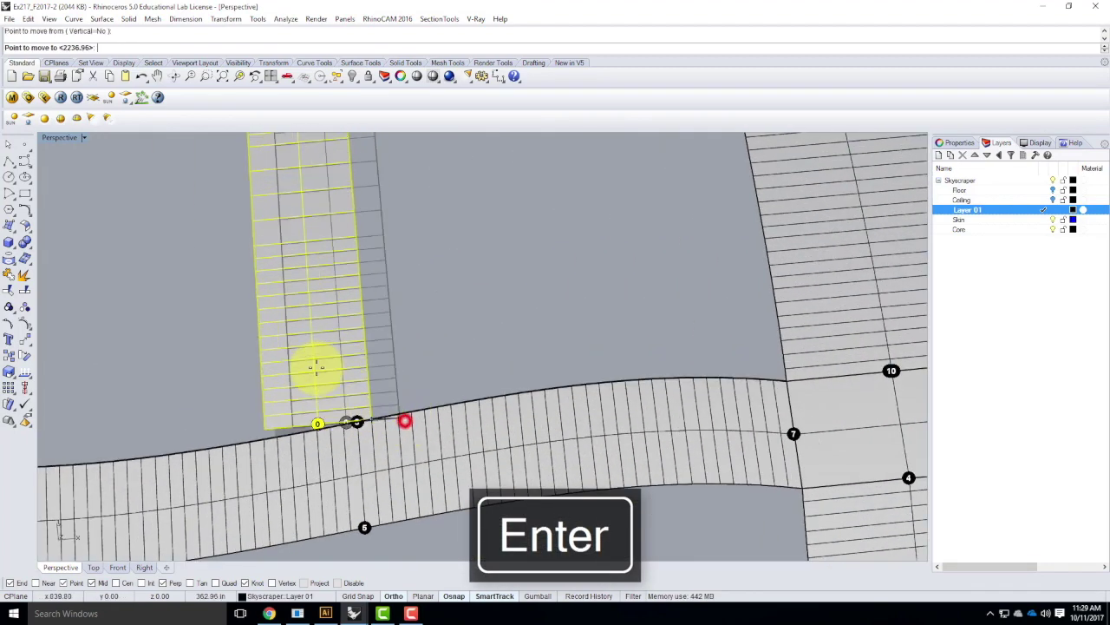
scroll(315, 367, "down", 4)
scroll(603, 361, "up", 3)
left_click(536, 374)
Rotate the strip 270 degrees about the shared corner so its edge 0 joins the plain panel's edge 0
type("rotate")
key("Return")
left_click(535, 374)
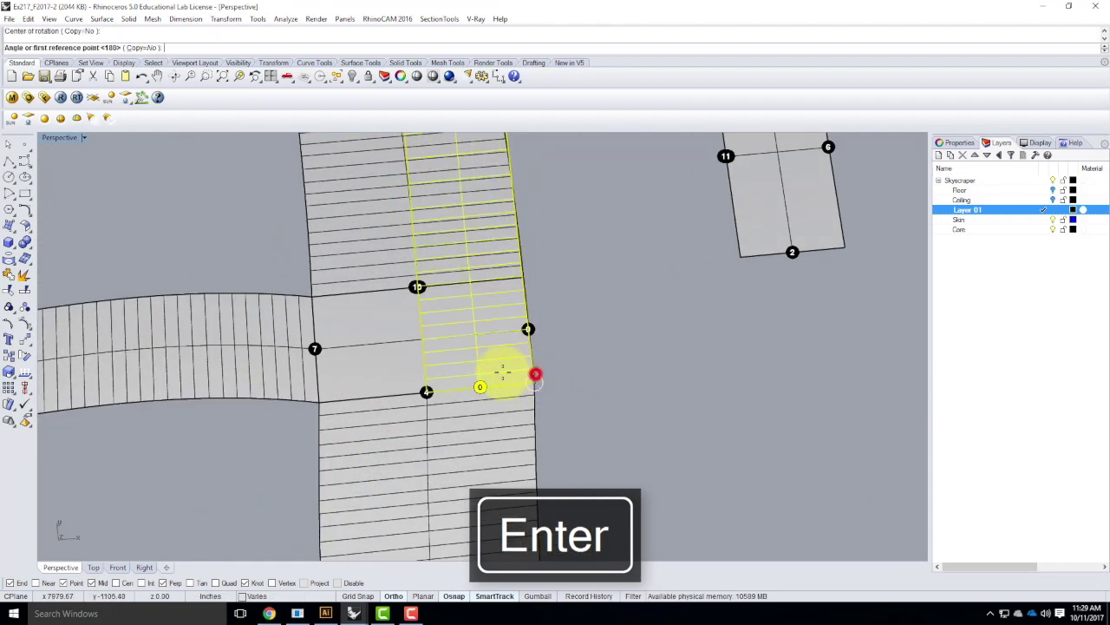
left_click(426, 391)
left_click(564, 246)
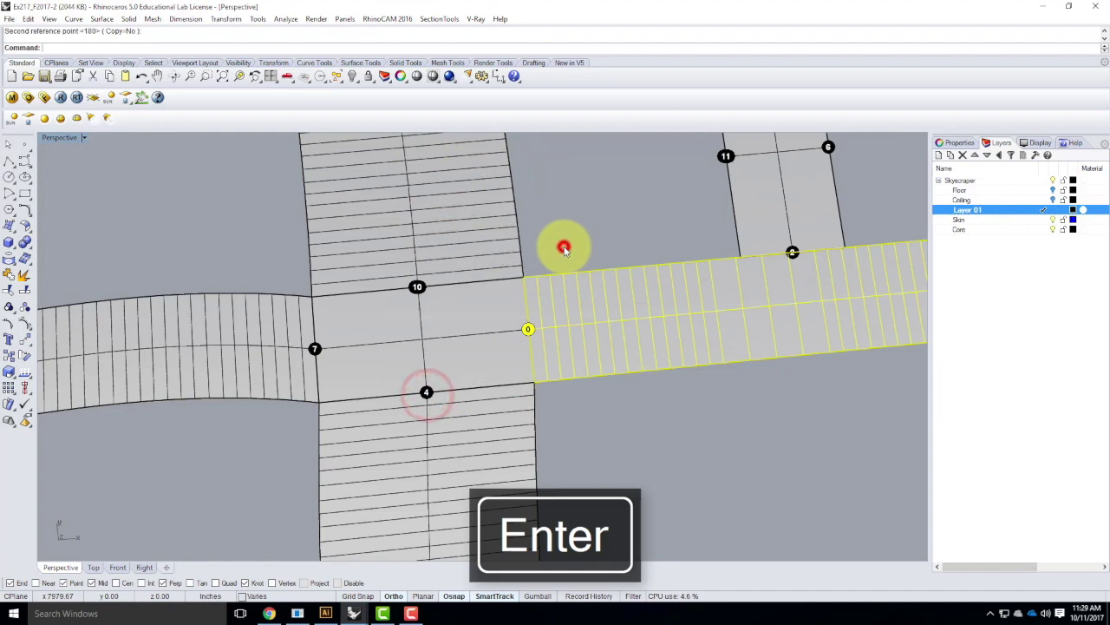
scroll(415, 476, "down", 2)
scroll(415, 476, "down", 2)
key("Escape")
Move the second plain panel with edges 2, 6, 9 and 11 so its lower-right corner meets the lower end corner of the 0-1-2-3 strip
left_click(542, 344)
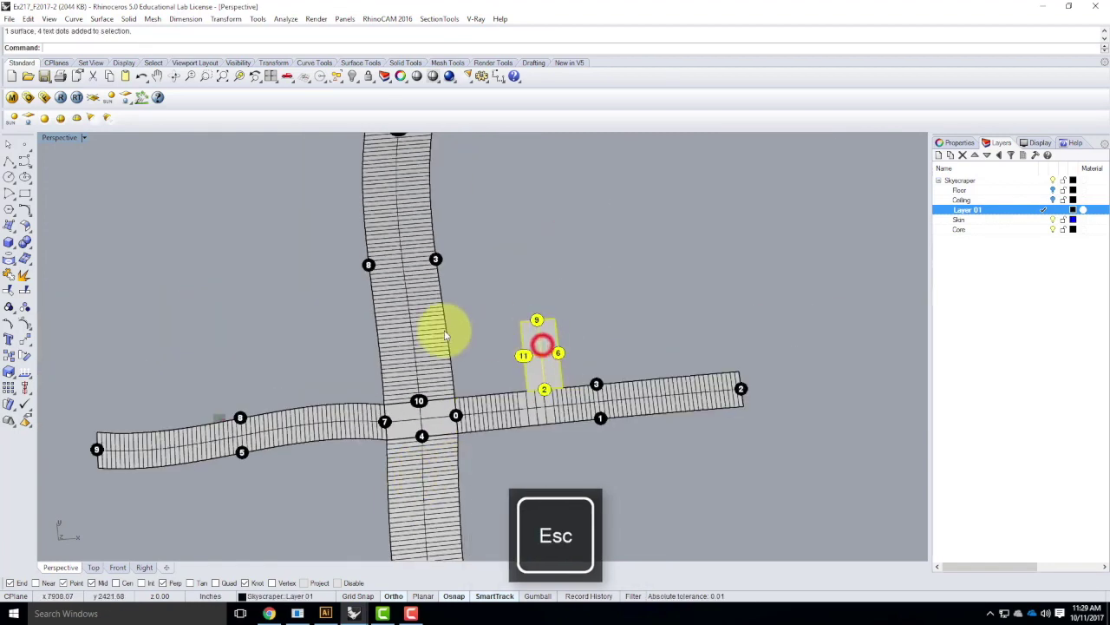
scroll(448, 333, "down", 2)
scroll(508, 355, "up", 3)
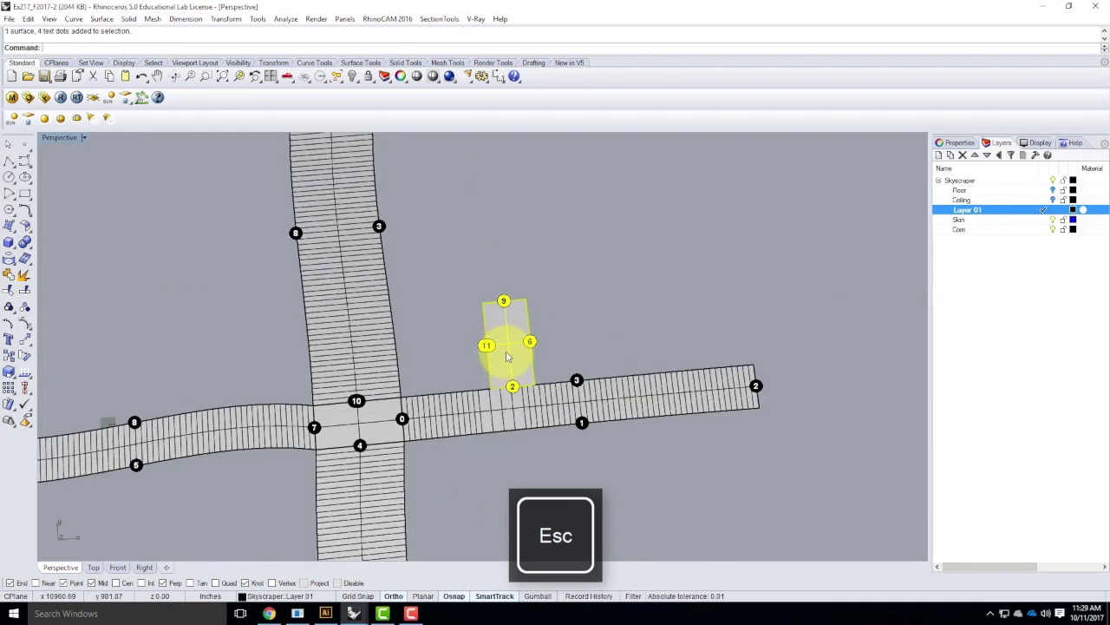
key("Return")
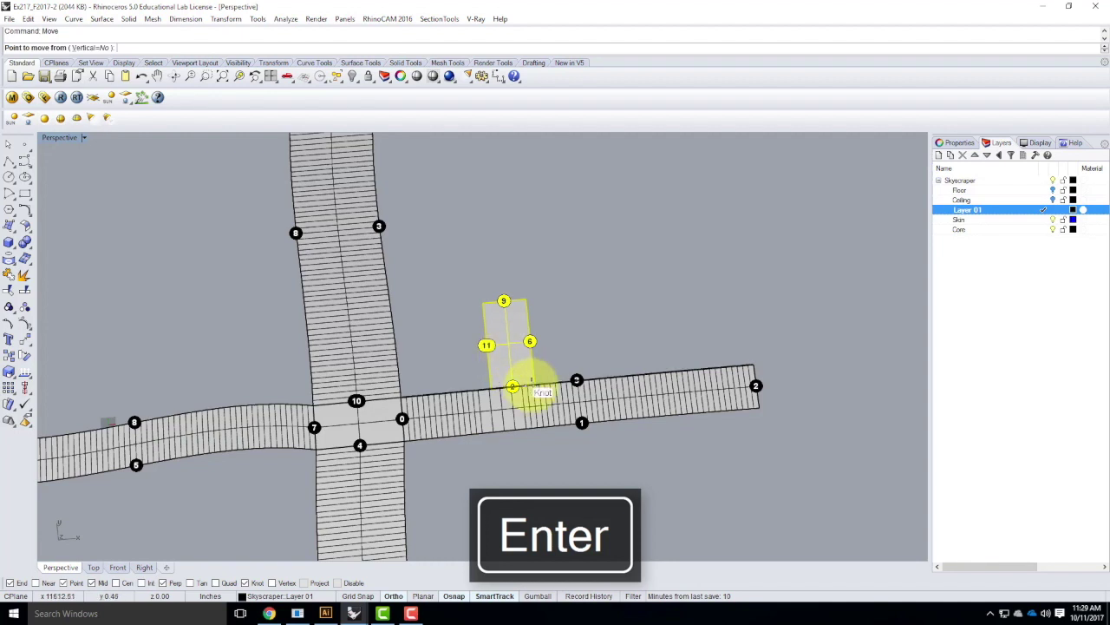
left_click(535, 383)
left_click(755, 405)
Rotate the second plain panel 270 degrees about the shared corner so its edge 2 joins the strip's edge 2
type("ro")
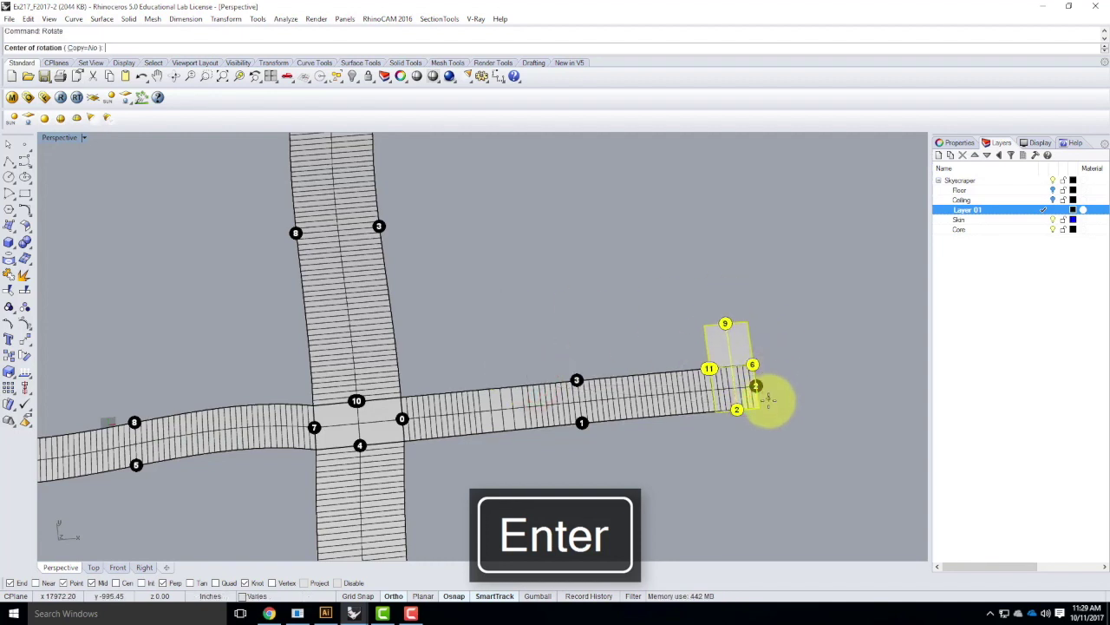
left_click(763, 406)
left_click(720, 414)
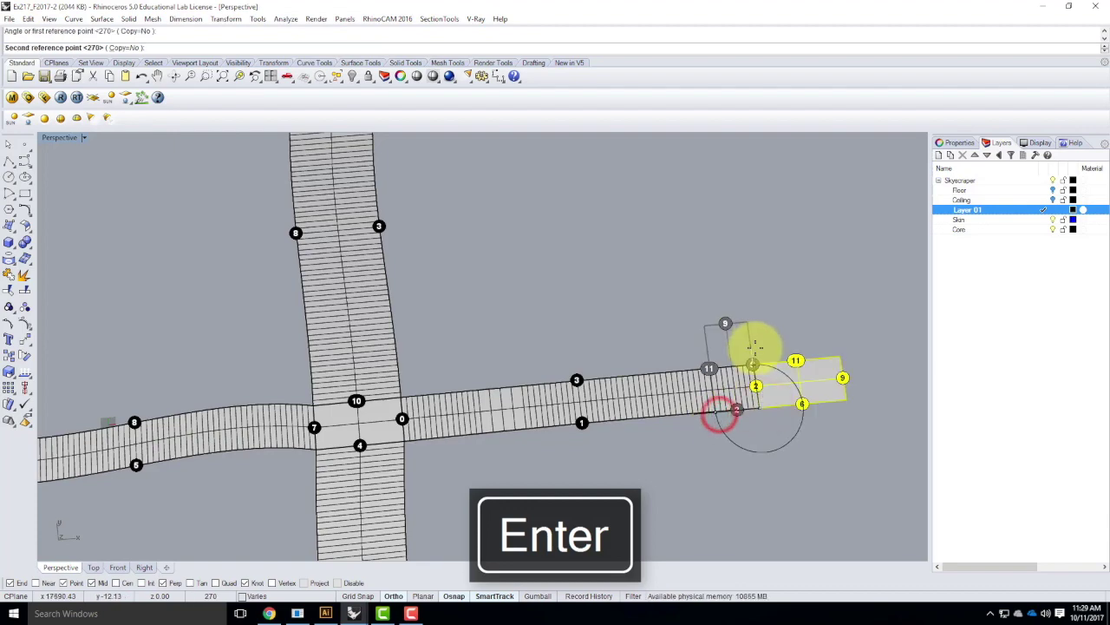
left_click(769, 348)
key("Escape")
scroll(662, 418, "down", 5)
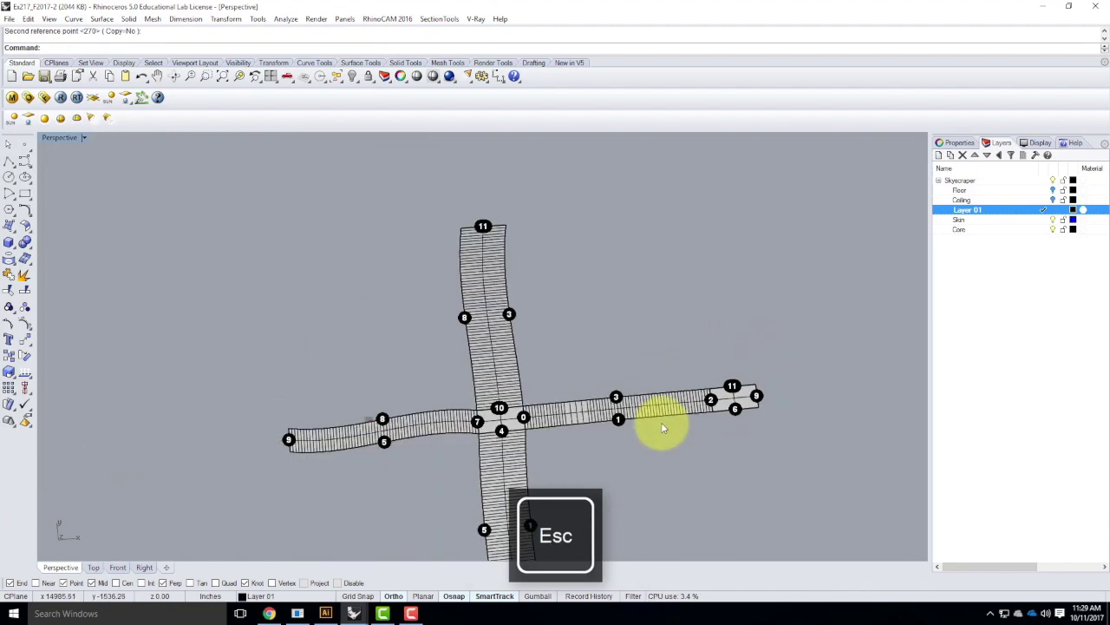
scroll(441, 404, "down", 5)
scroll(533, 458, "up", 5)
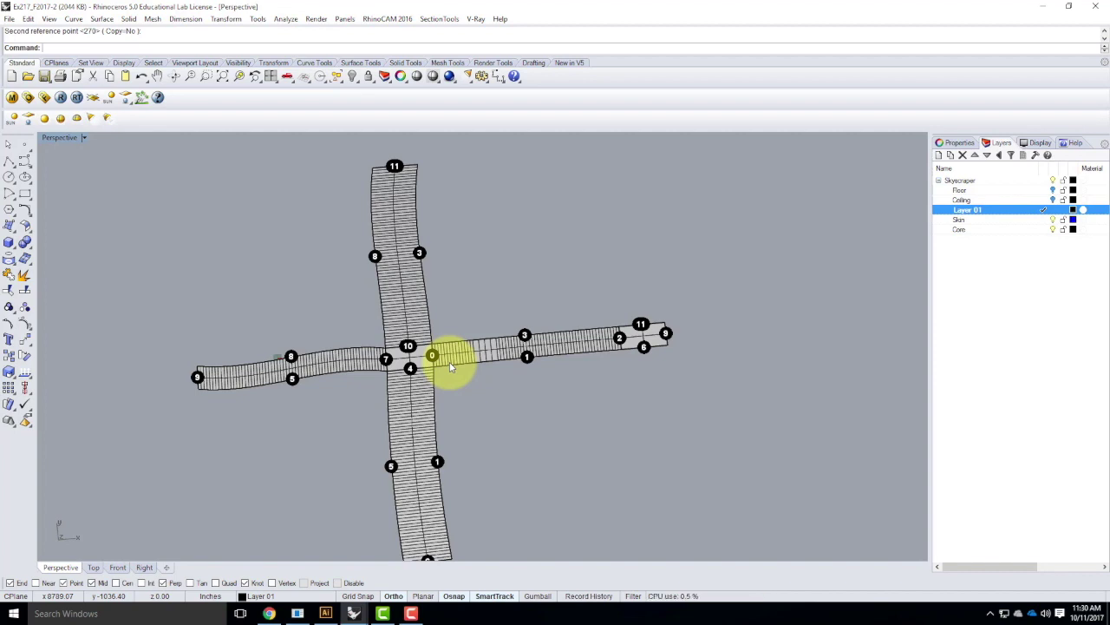
scroll(458, 371, "up", 7)
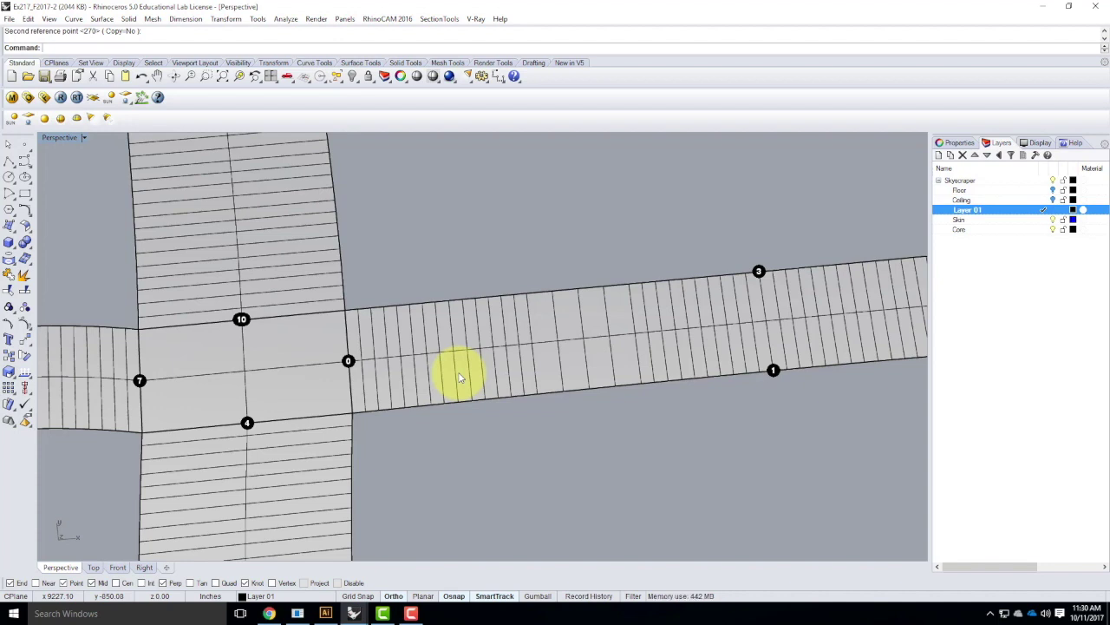
scroll(509, 286, "down", 7)
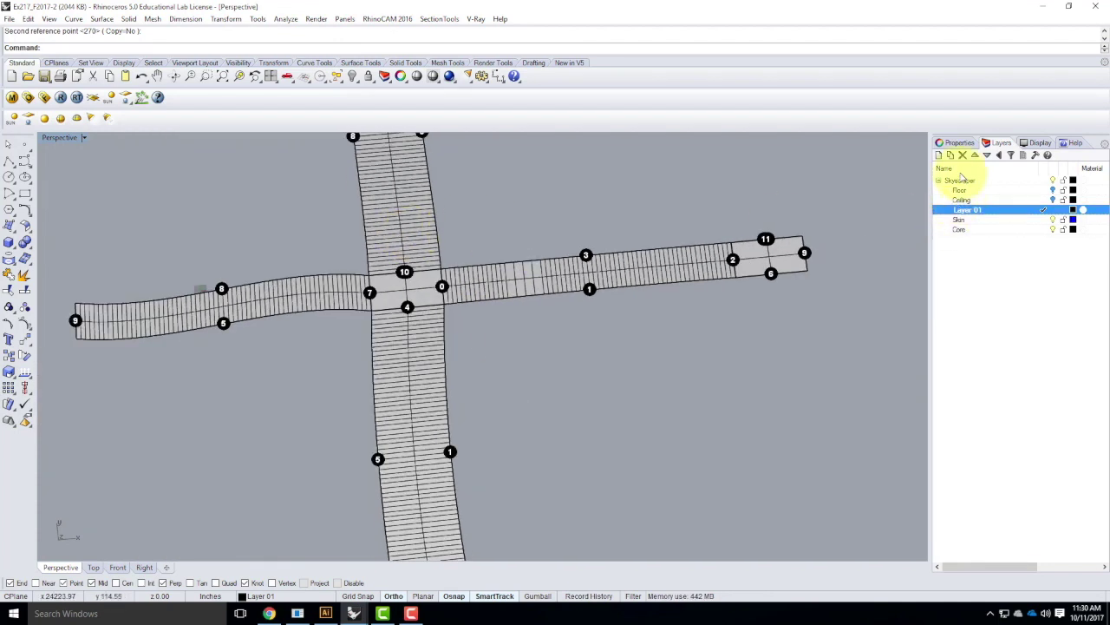
Create a top-level layer named Lasercut and add a sublayer named Cut under it
left_click(956, 178)
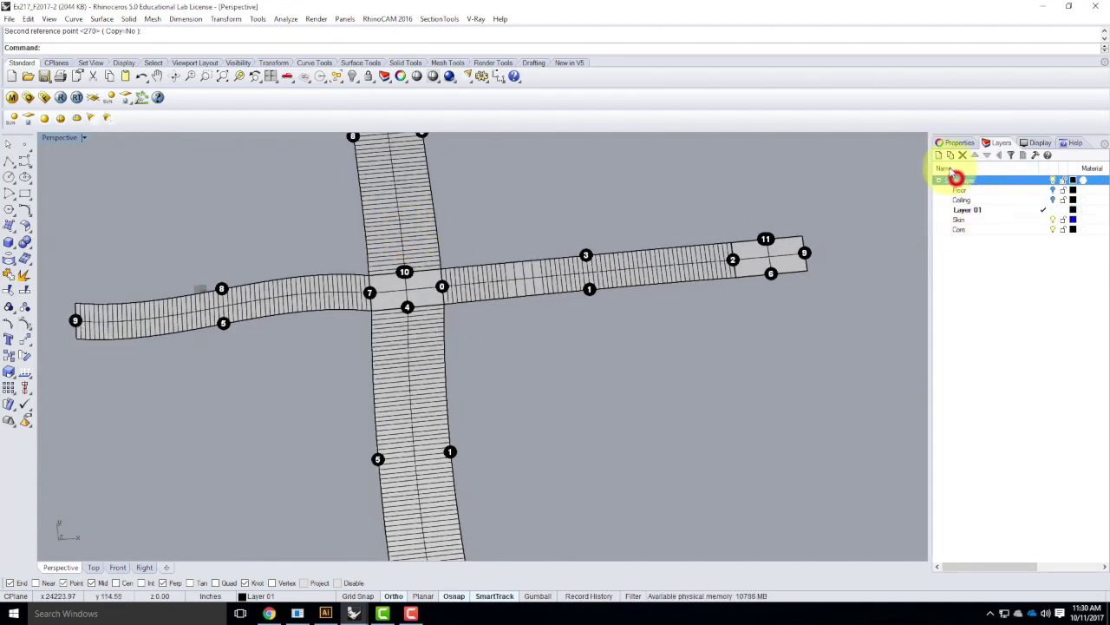
left_click(938, 155)
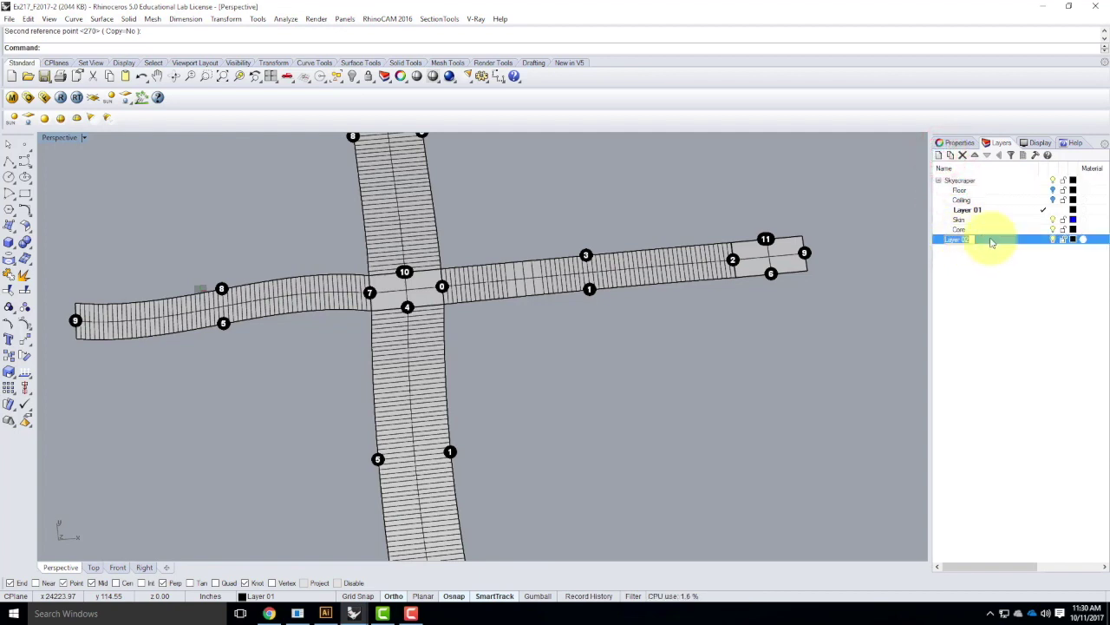
left_click(992, 240)
left_click(950, 154)
left_click(965, 249)
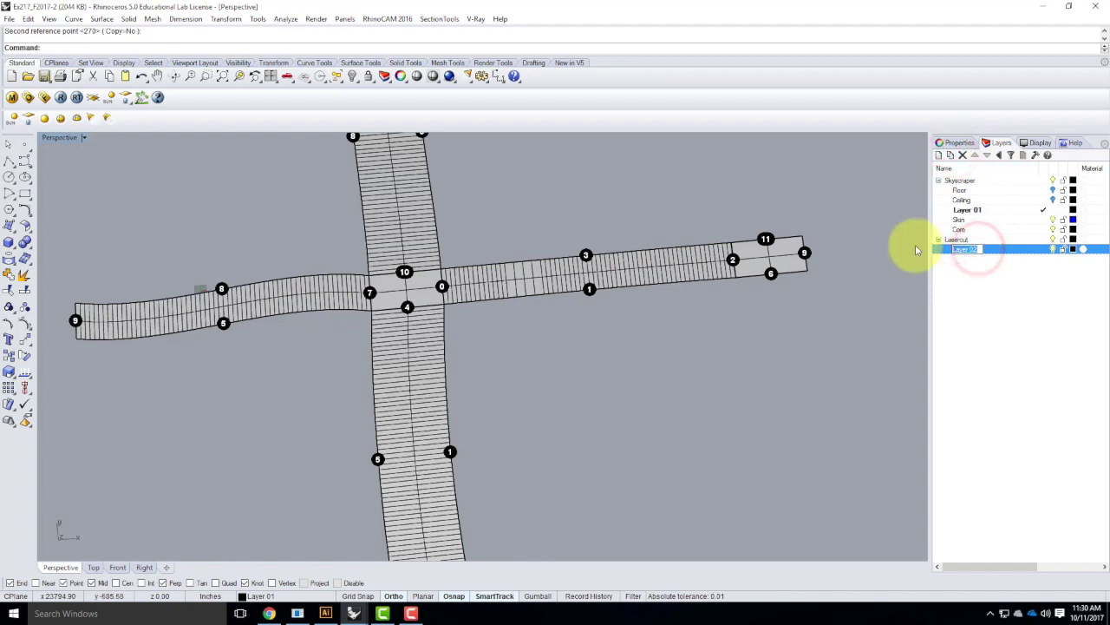
key("Return")
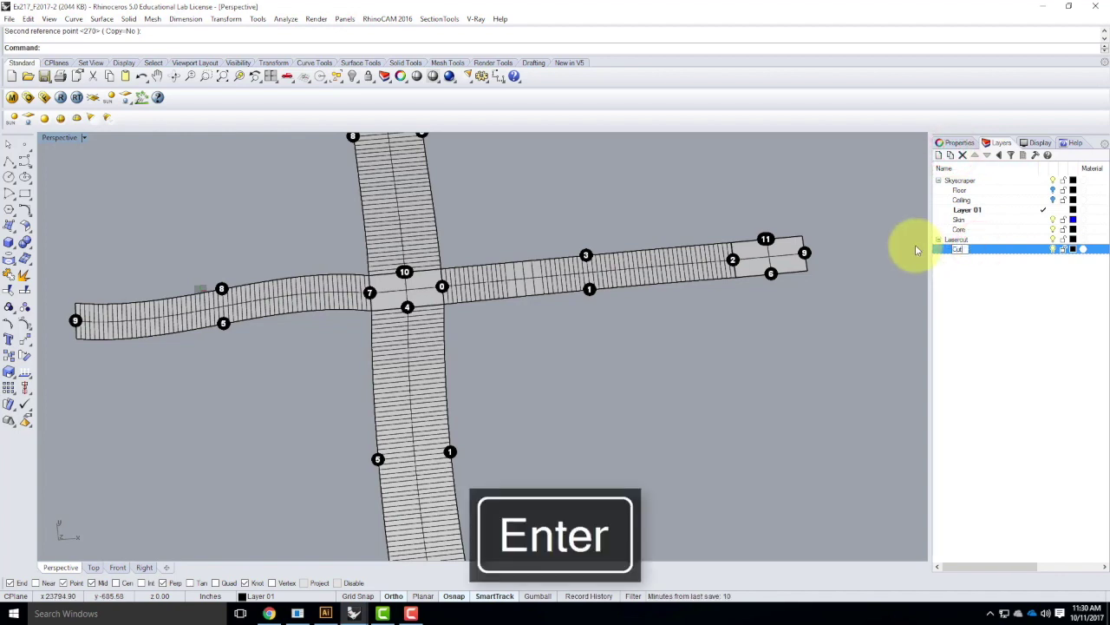
Add a second sublayer named Engrave under the Lasercut layer
left_click(960, 240)
left_click(953, 156)
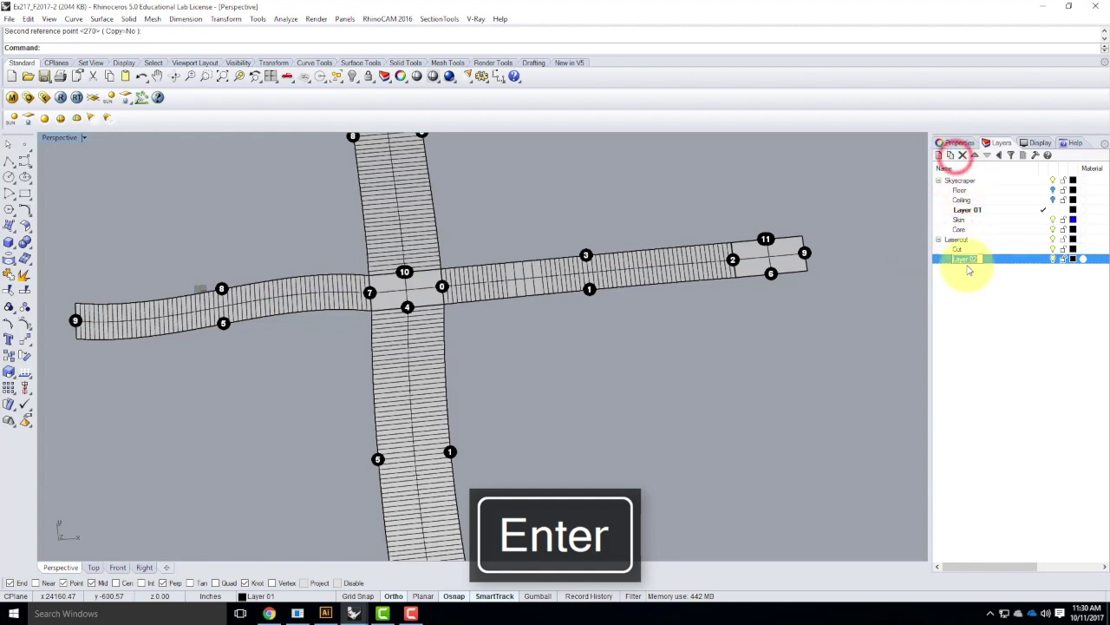
key("BackSpace")
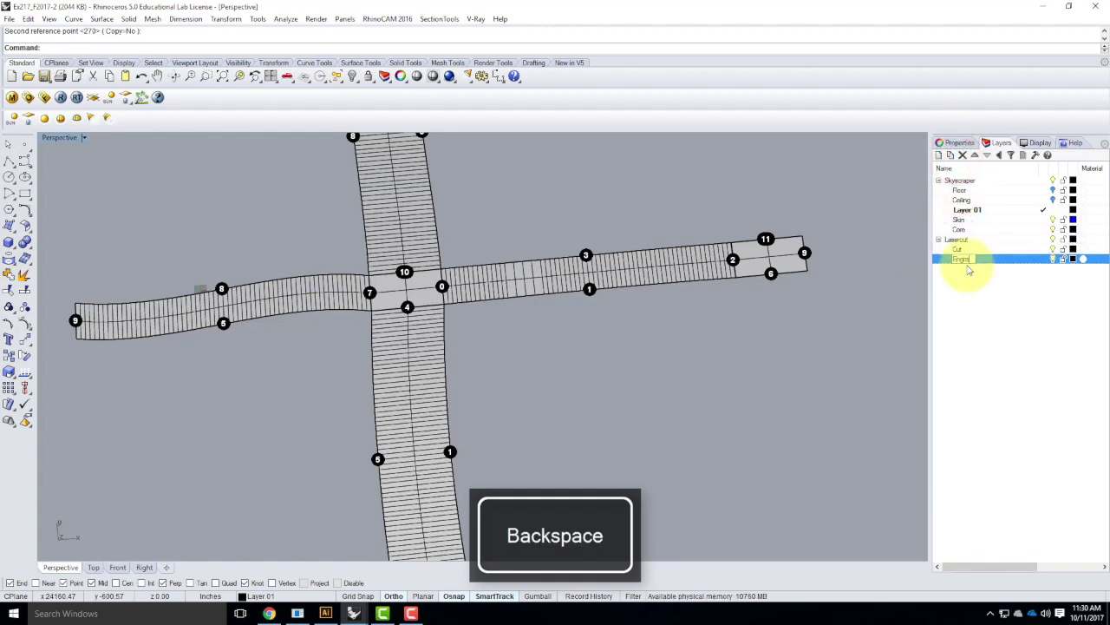
type("e")
key("Return")
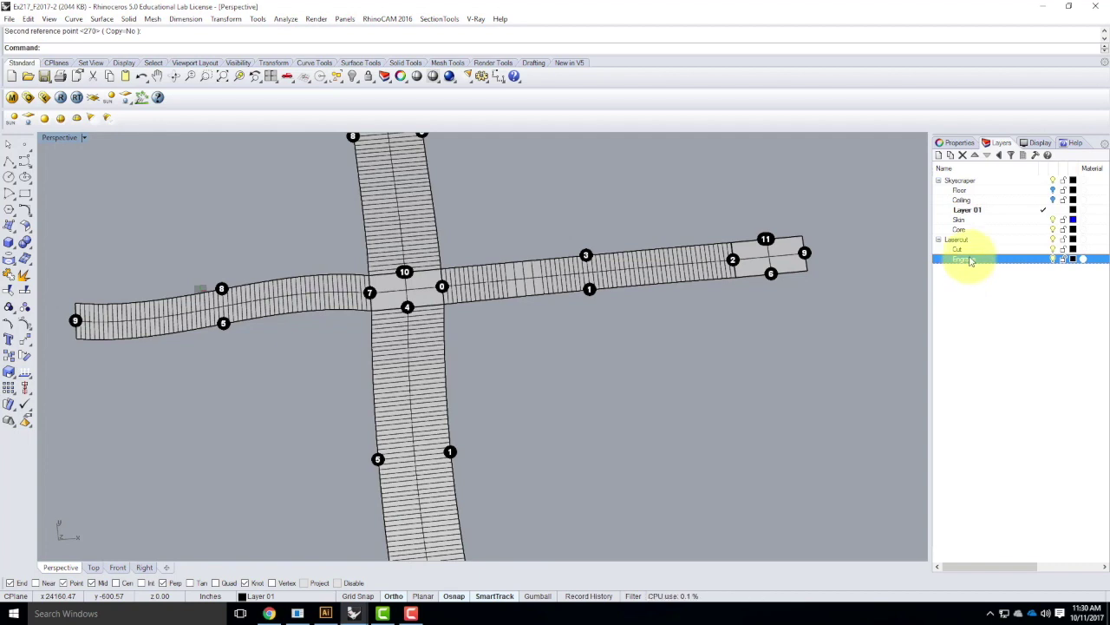
Make Engrave the current layer and set its layer color to Blue
left_click(955, 239)
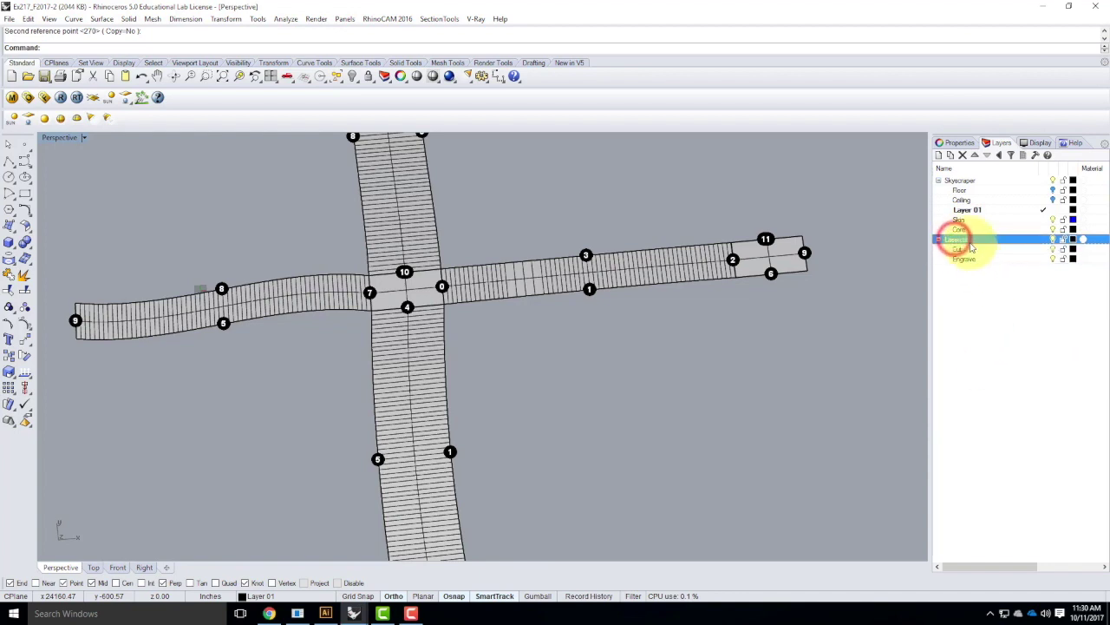
left_click(969, 249)
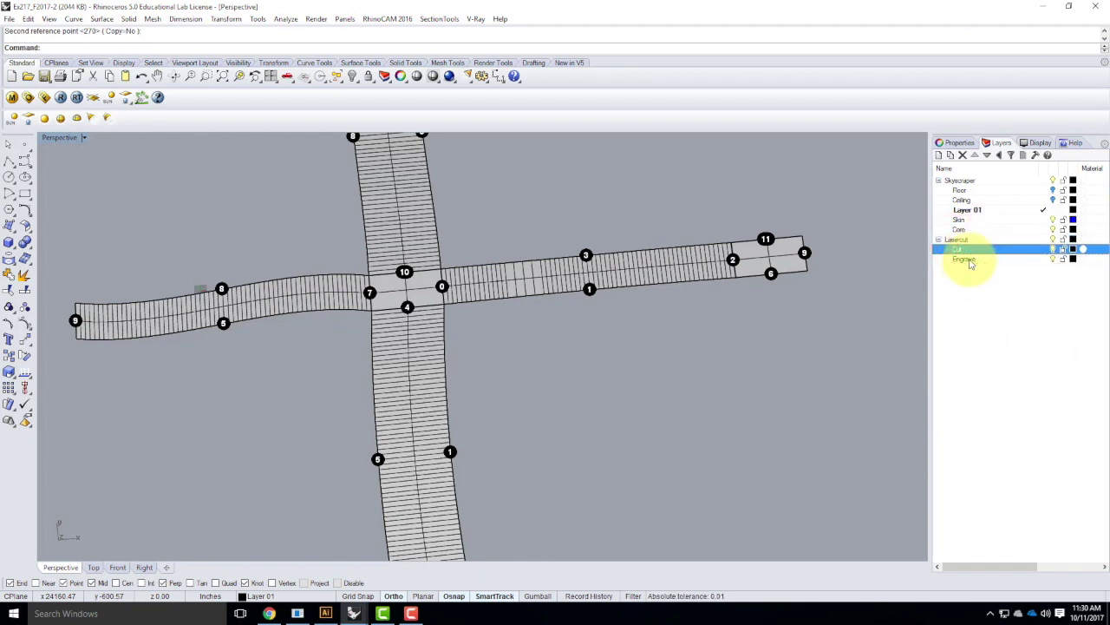
left_click(1008, 259)
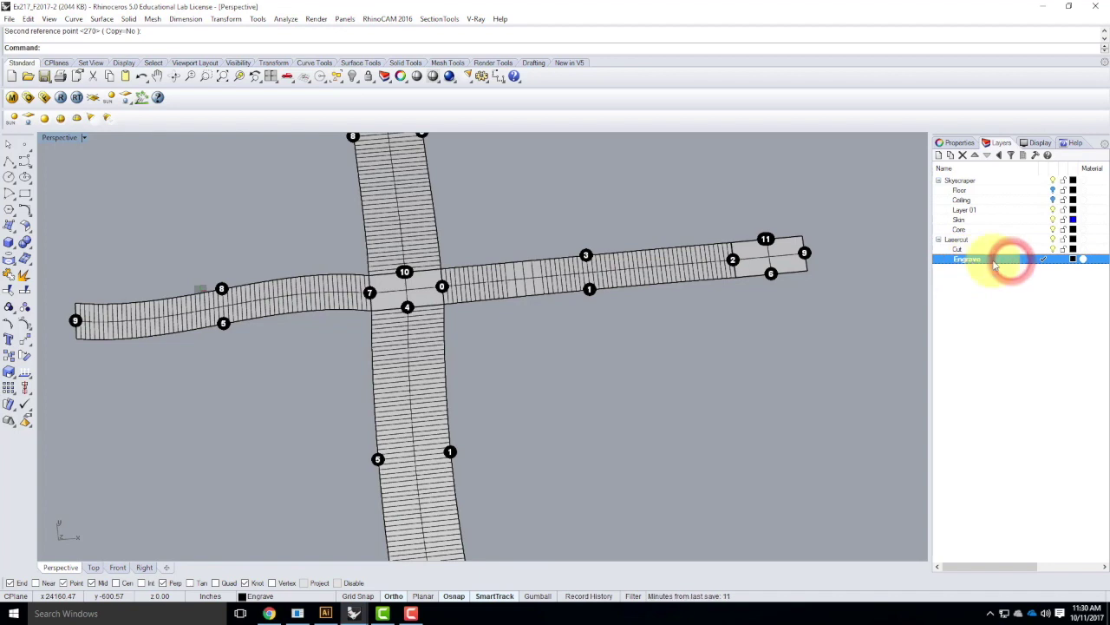
left_click(1042, 260)
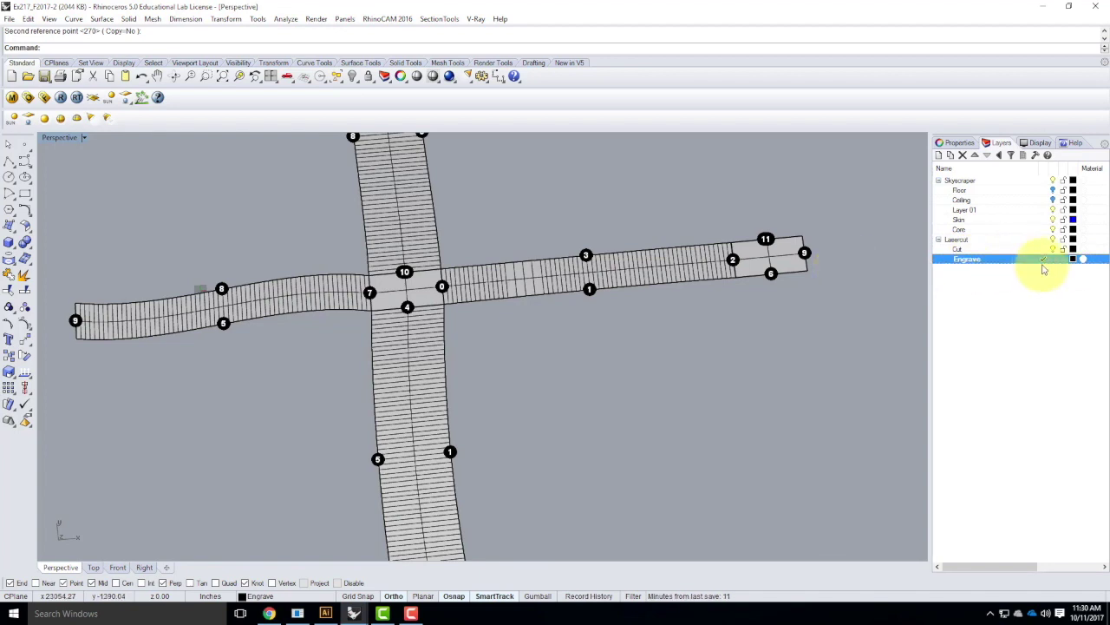
left_click(1073, 259)
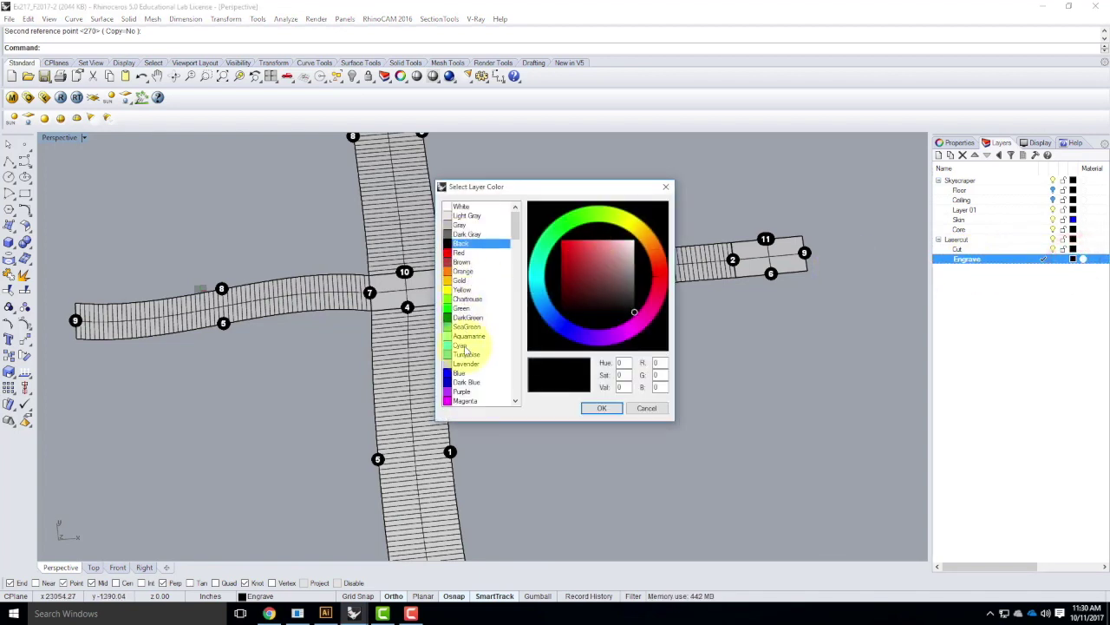
left_click(462, 373)
left_click(603, 407)
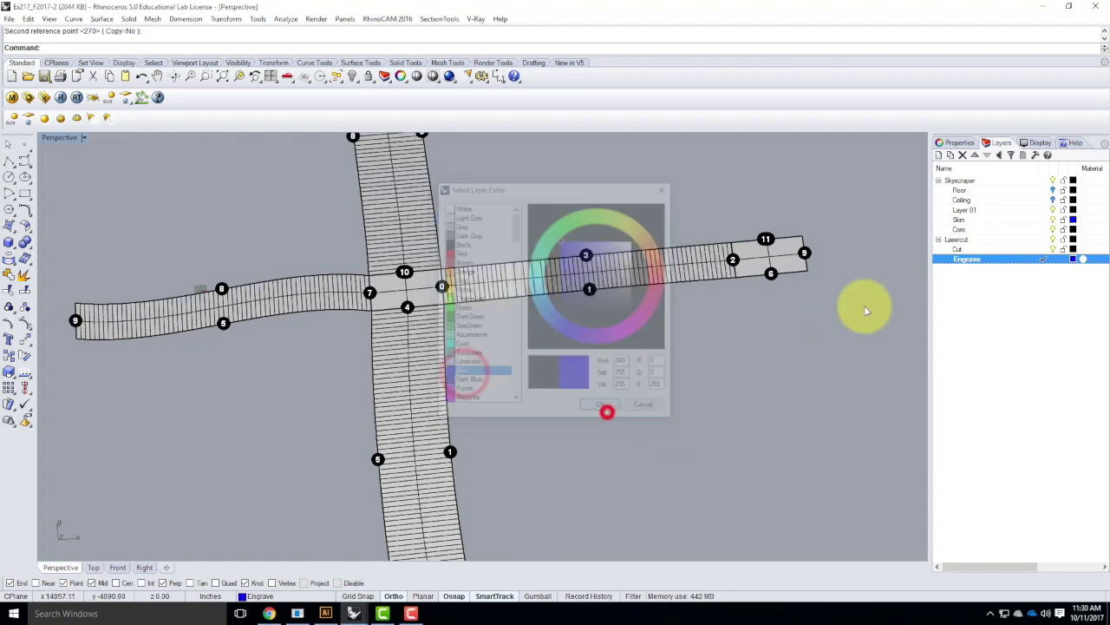
Set the Cut layer's color to Red
left_click(1073, 250)
left_click(462, 252)
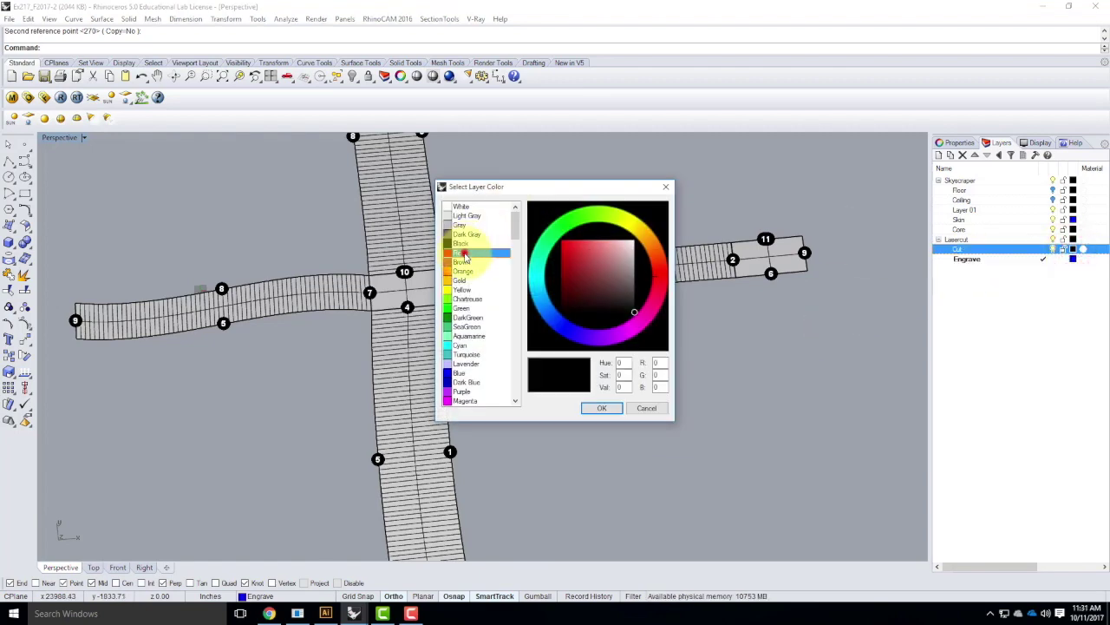
left_click(597, 407)
left_click(744, 371)
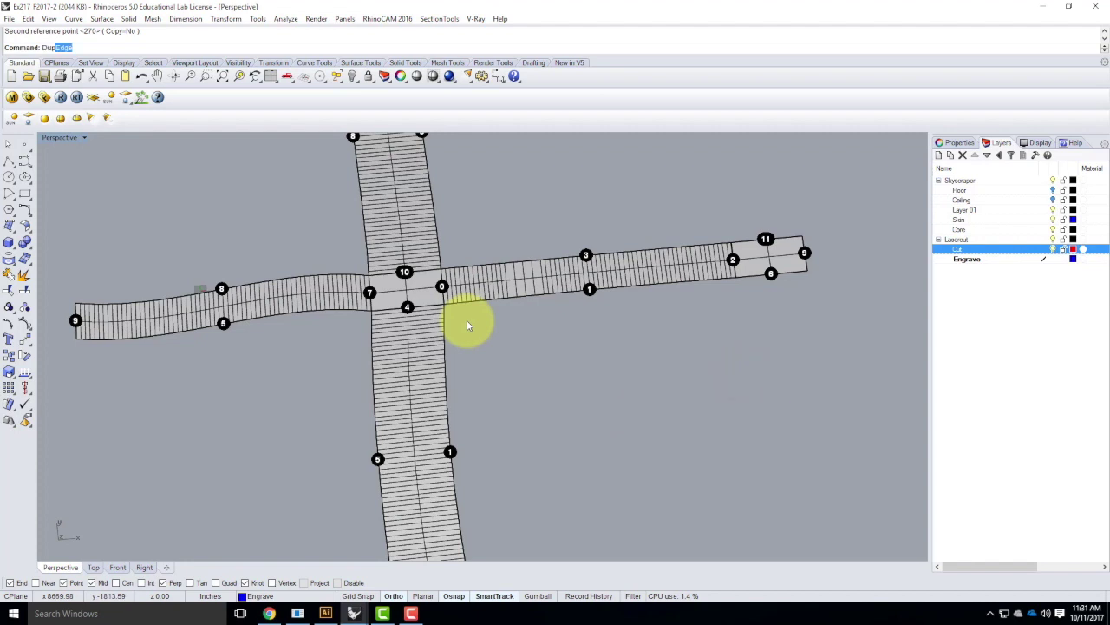
Start Duplicate Edge and select the lower strip's edge 1, the 0-1-2-3 strip's long edges, and the outer plain panel's edges including shared edge 2
key("Return")
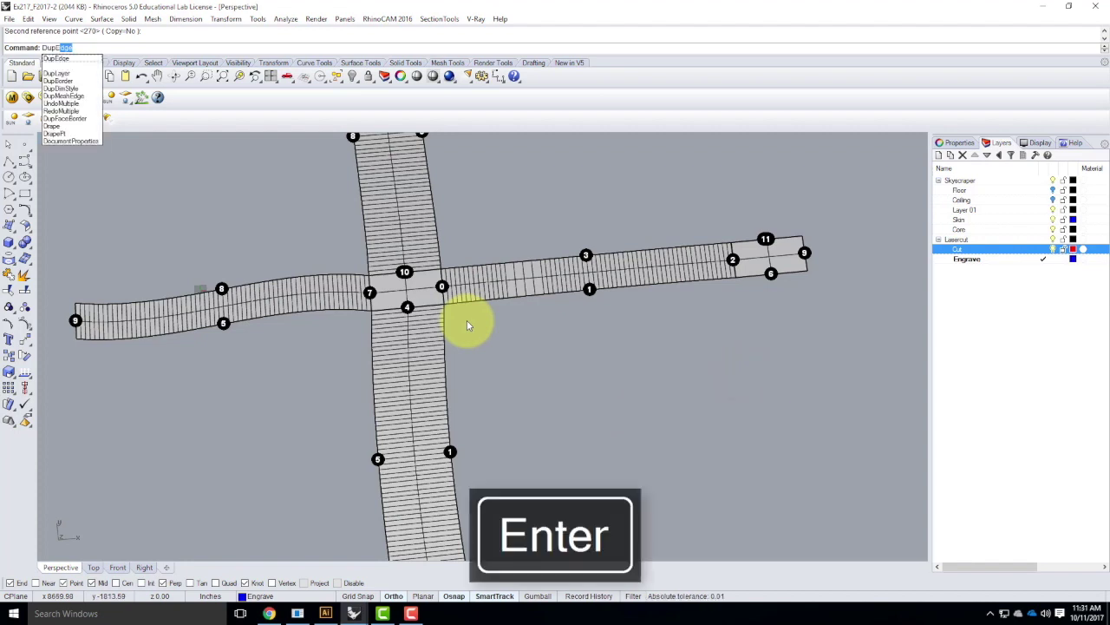
left_click(74, 18)
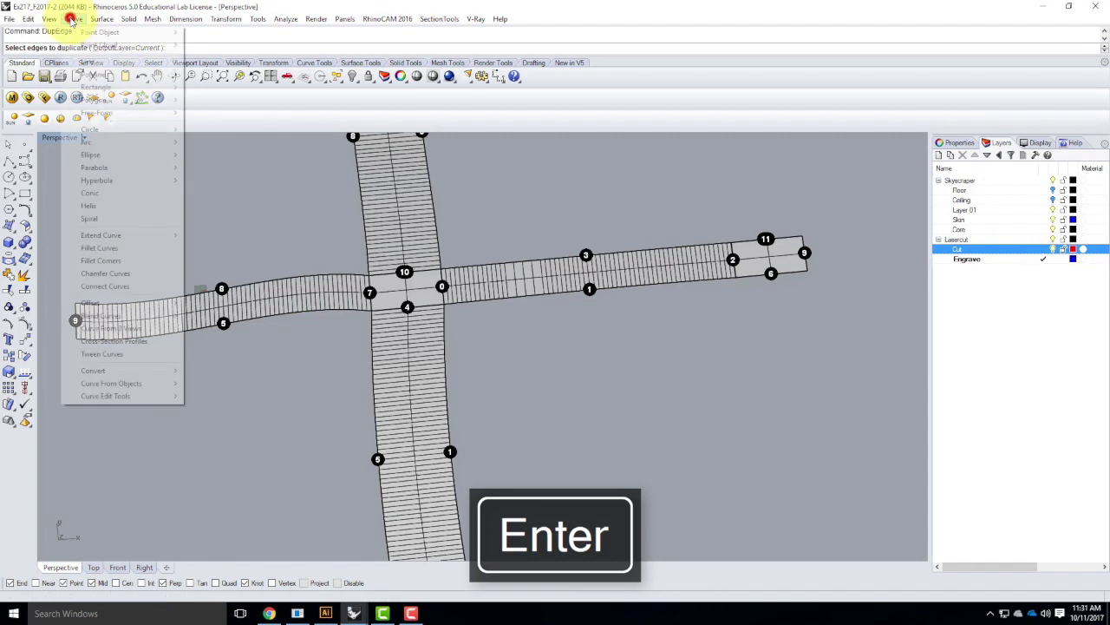
mouse_move(135, 382)
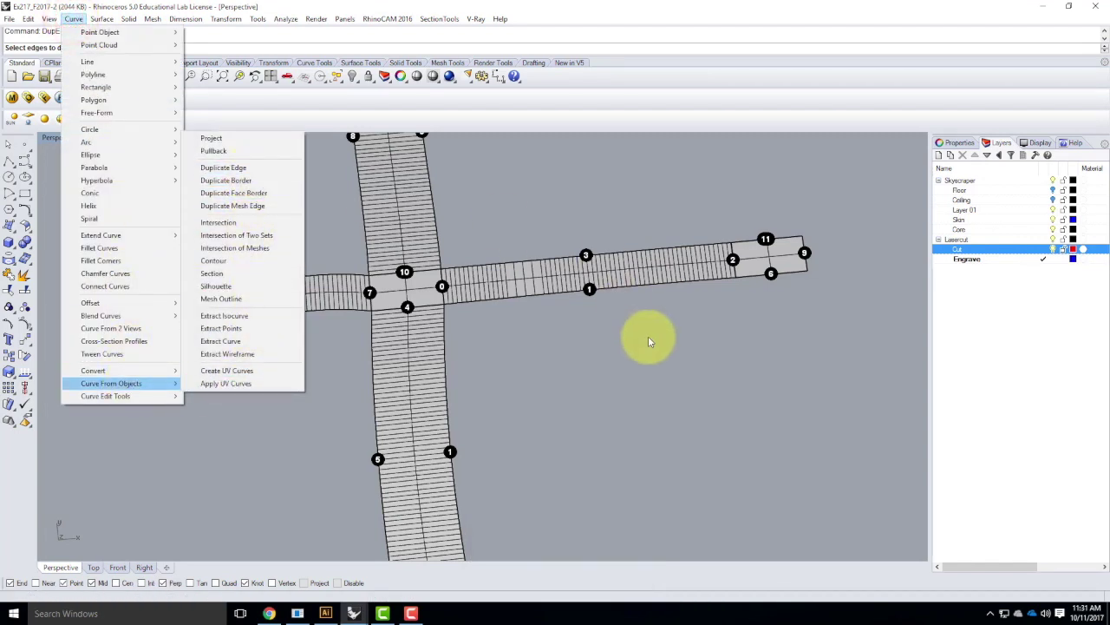
left_click(444, 351)
left_click(460, 303)
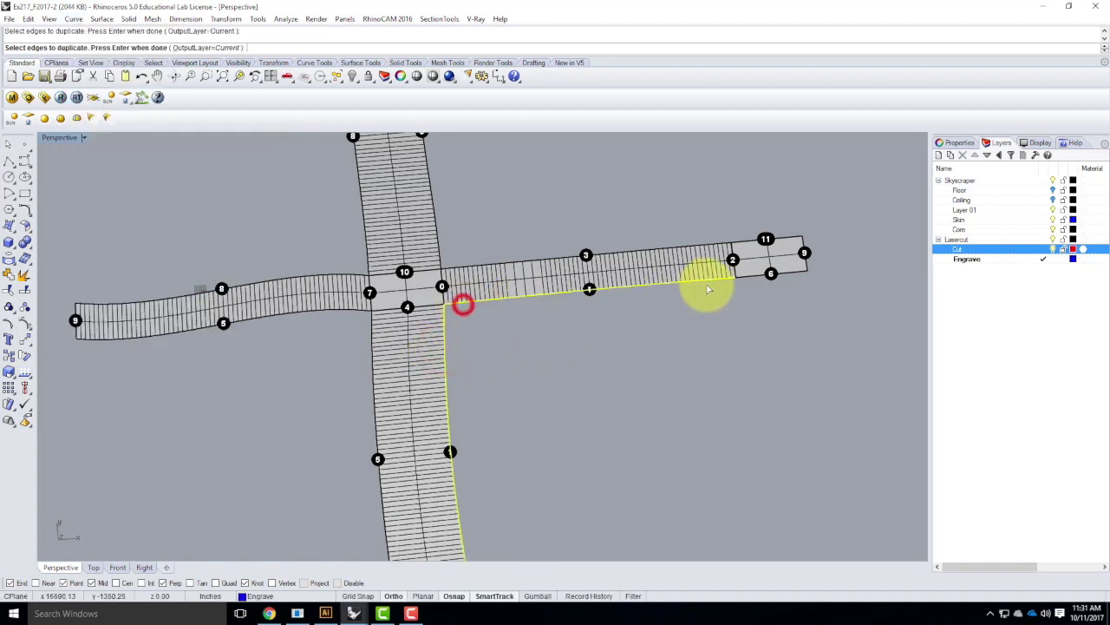
left_click(753, 275)
left_click(806, 260)
left_click(720, 244)
left_click(733, 253)
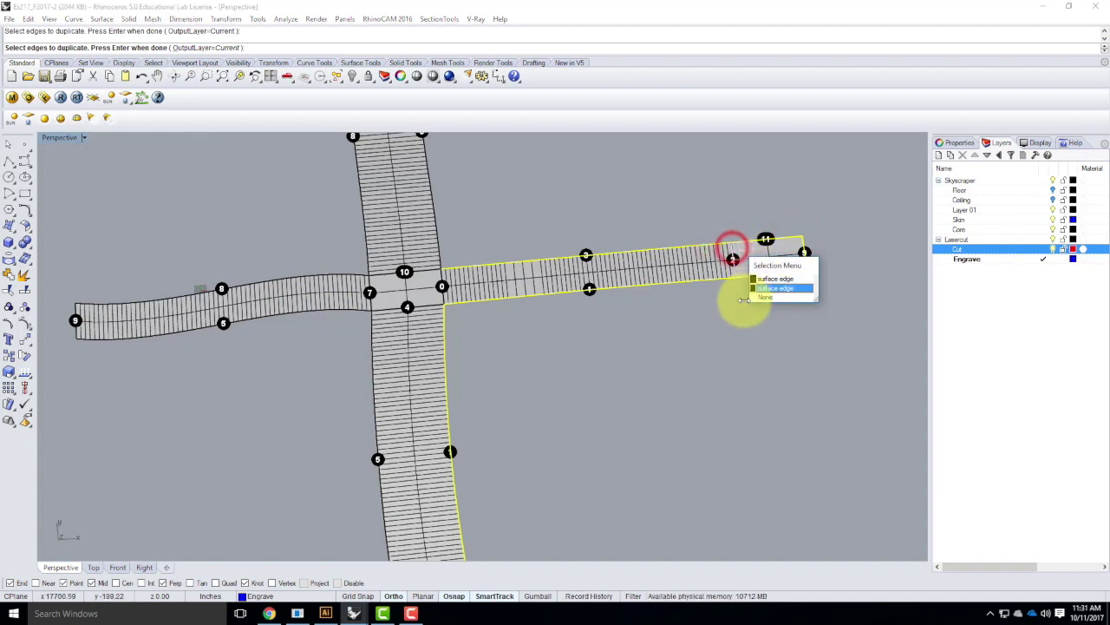
left_click(770, 286)
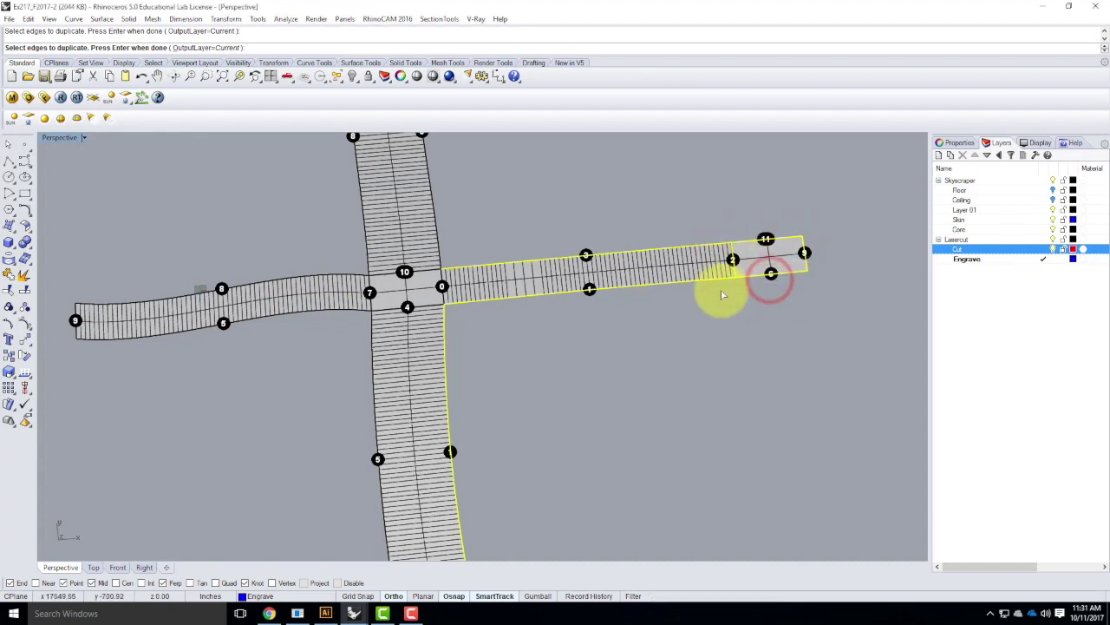
Add the central plain panel's edges 0, 10, 7 and 4 to the edges being duplicated
left_click(442, 281)
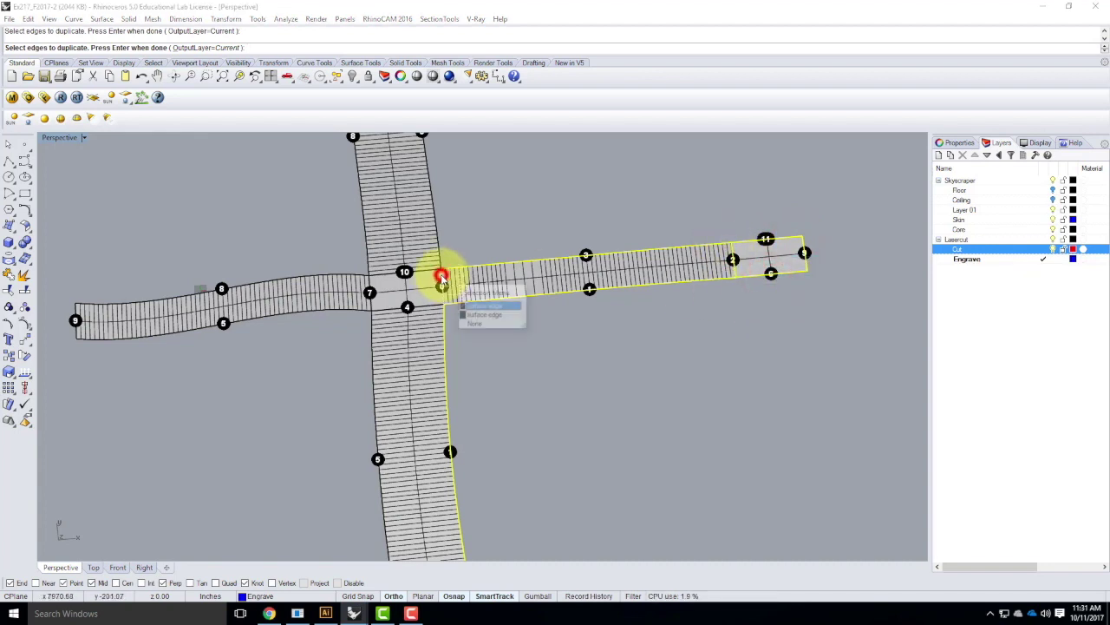
left_click(479, 307)
left_click(429, 273)
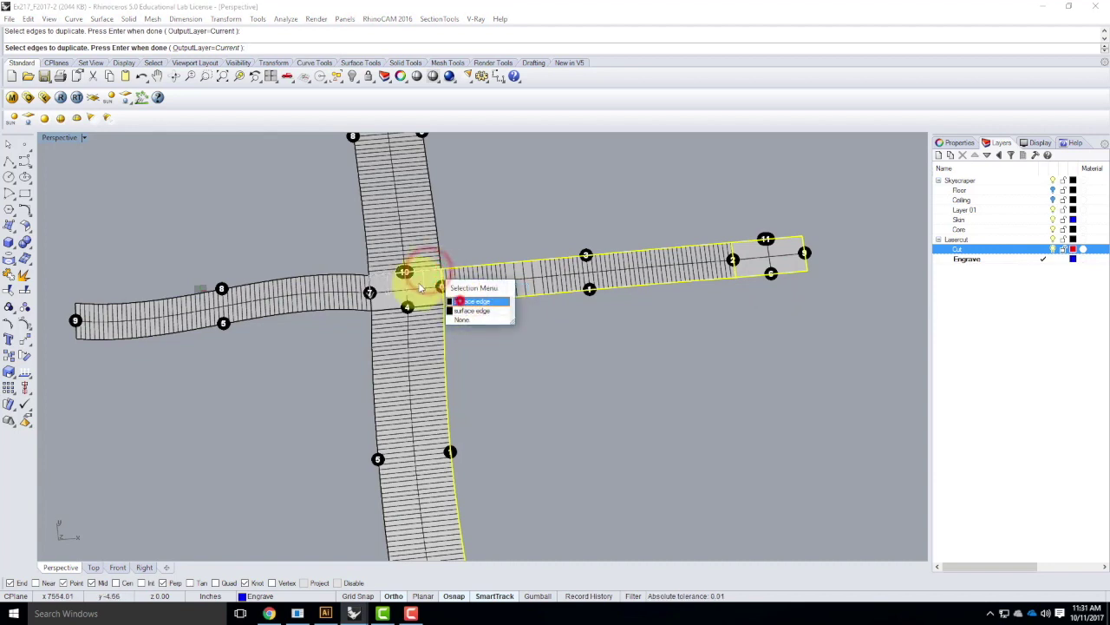
left_click(474, 301)
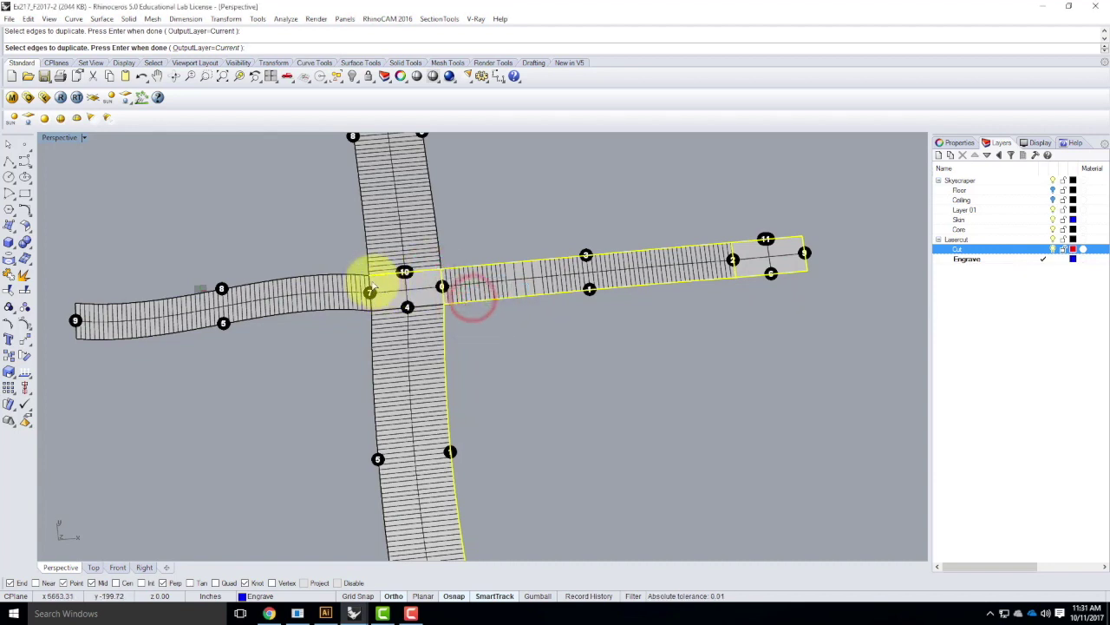
left_click(371, 289)
left_click(408, 312)
left_click(380, 306)
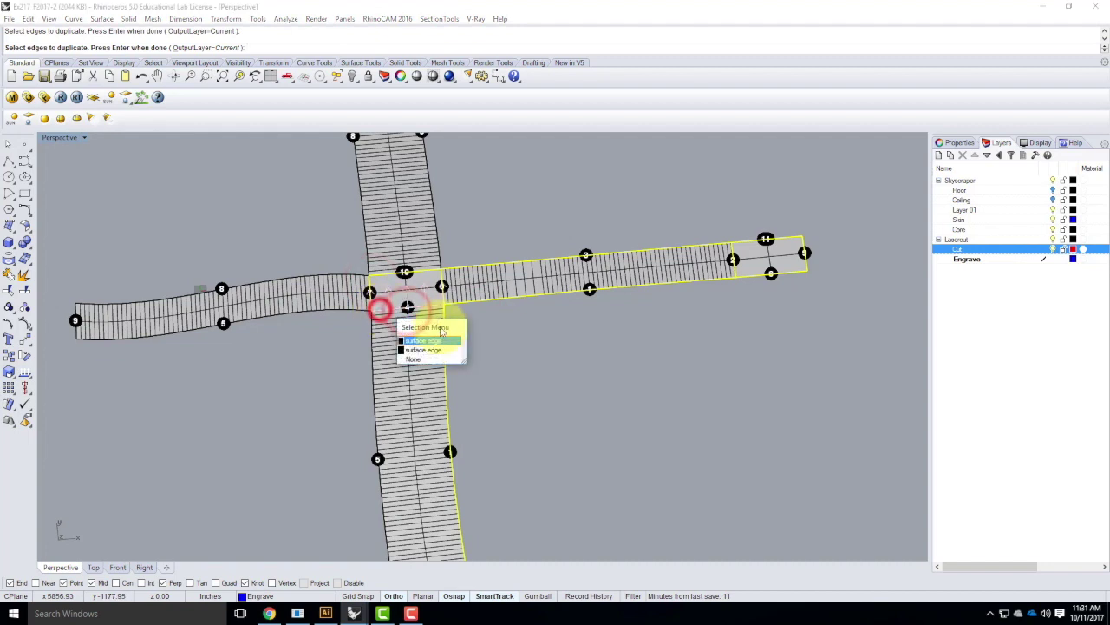
left_click(438, 337)
Add the remaining outer edges of the 5-7-8-9 strip and the two vertical strips, and duplicate all selected edges onto the Engrave layer
left_click(350, 274)
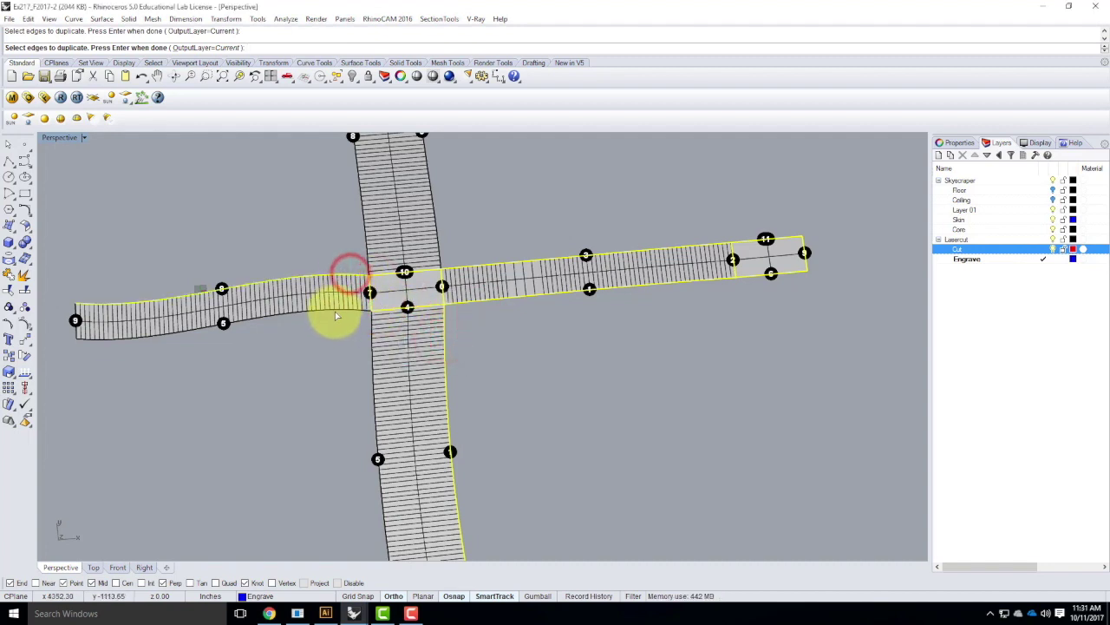
left_click(336, 314)
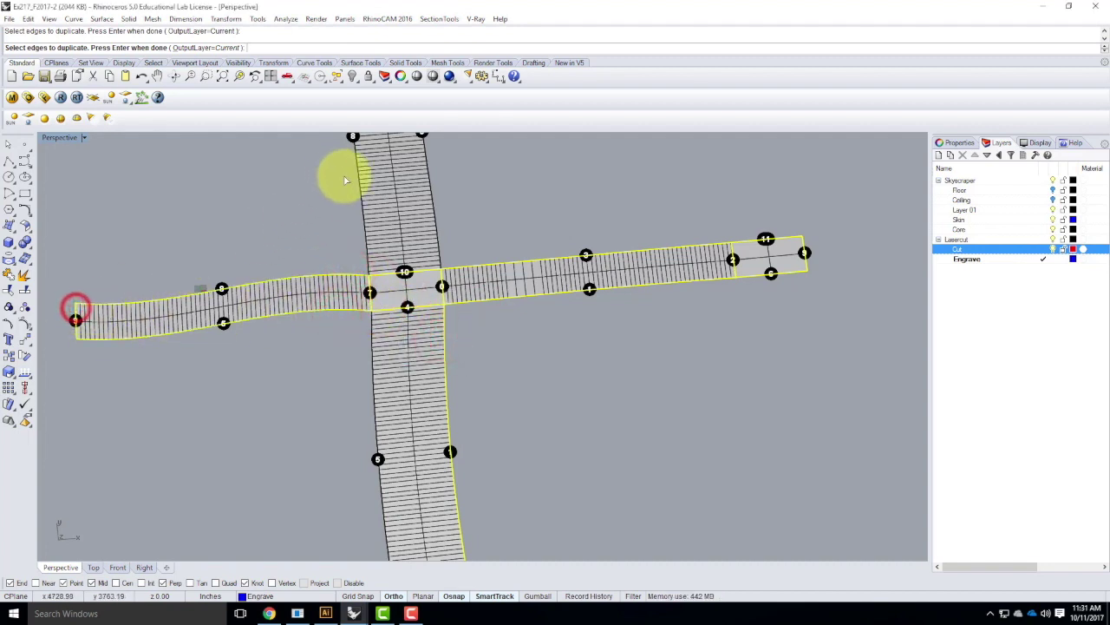
left_click(364, 206)
left_click(436, 209)
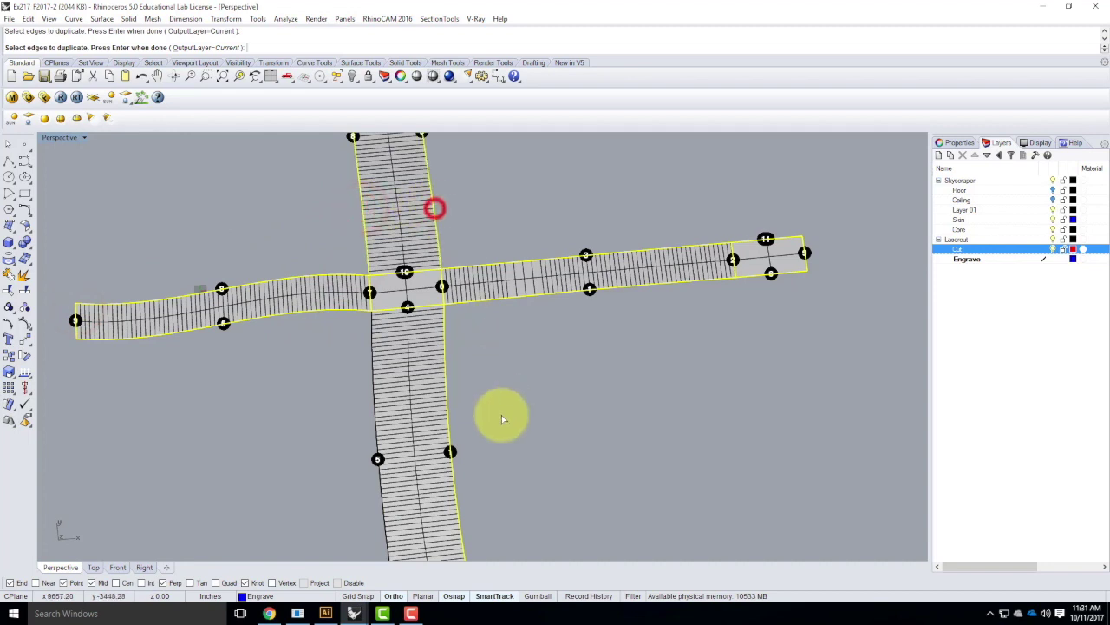
scroll(501, 414, "down", 3)
left_click(450, 190)
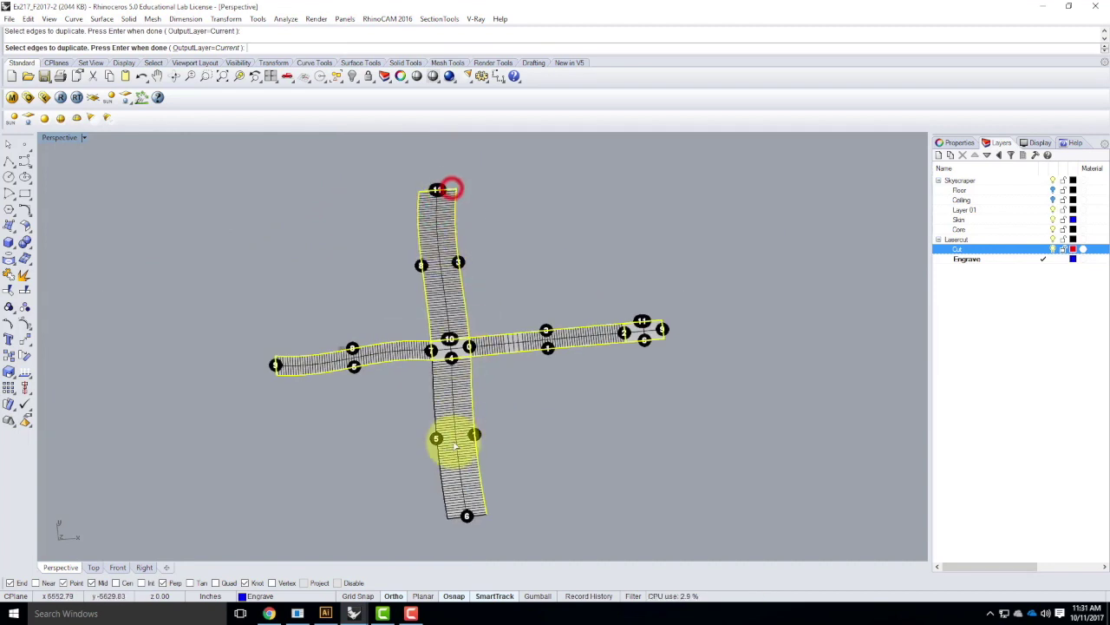
left_click(436, 461)
left_click(454, 518)
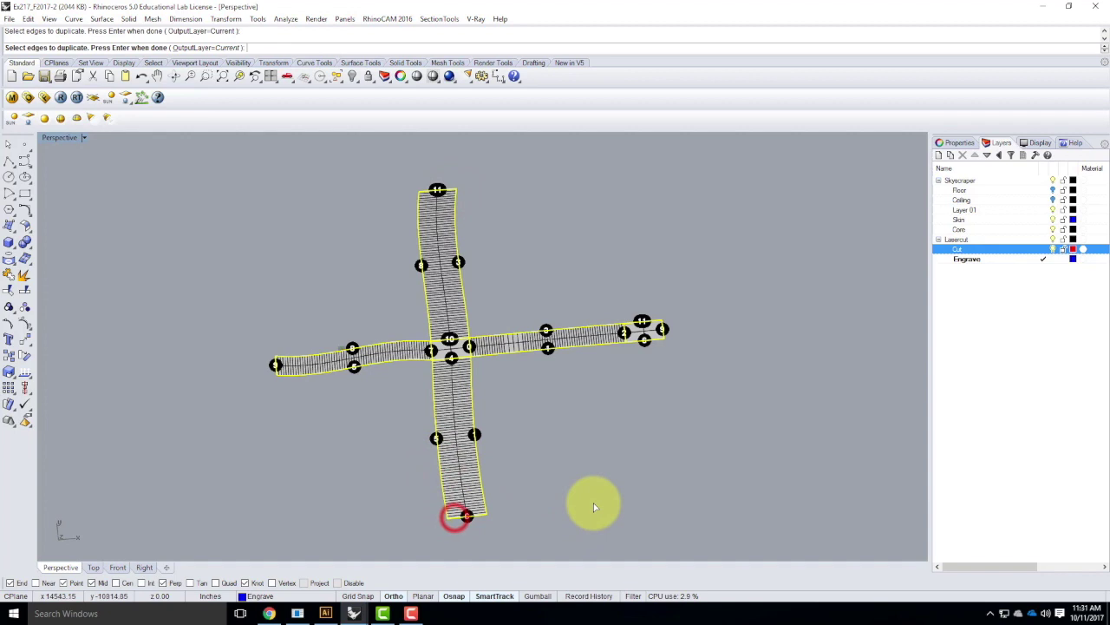
key("Return")
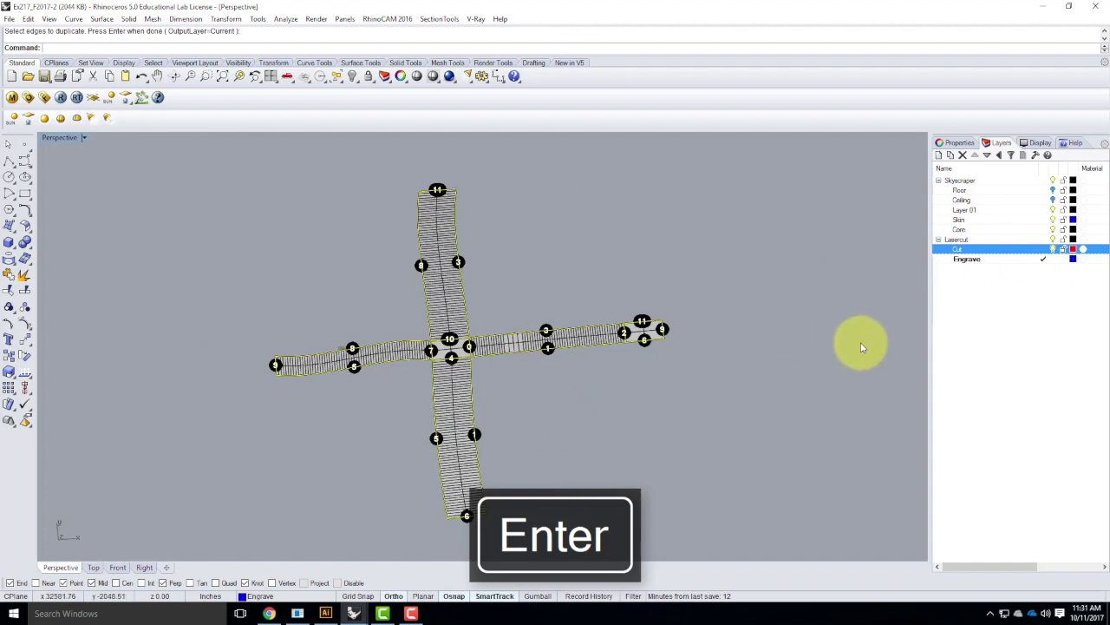
left_click(785, 373)
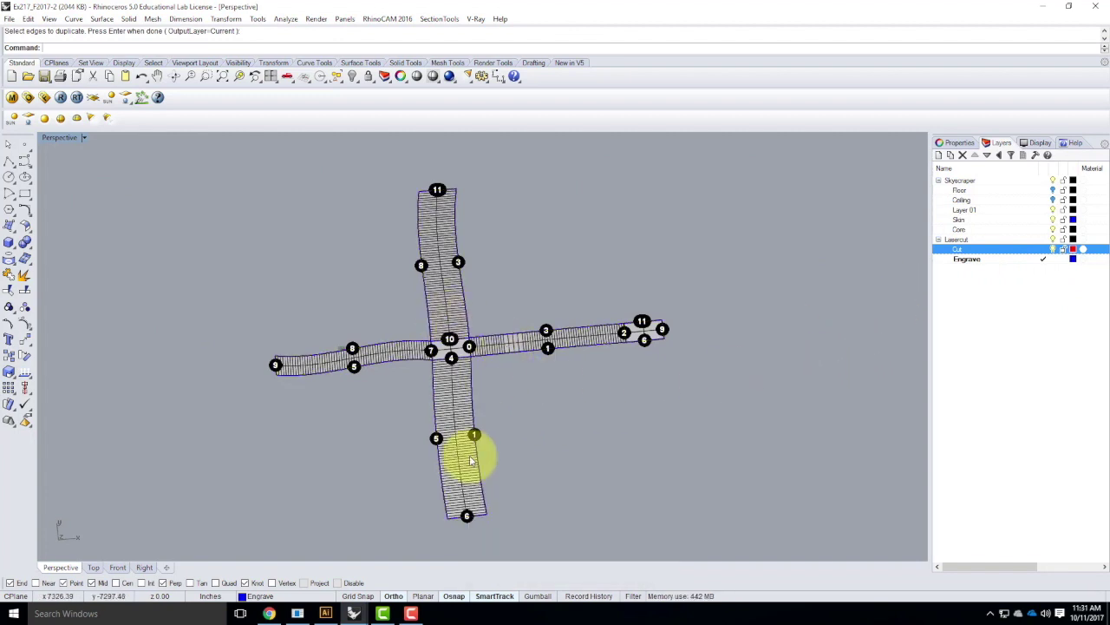
Start Offset and define an offset distance of about 376 inches by picking two points beside the lower vertical strip
scroll(477, 417, "up", 6)
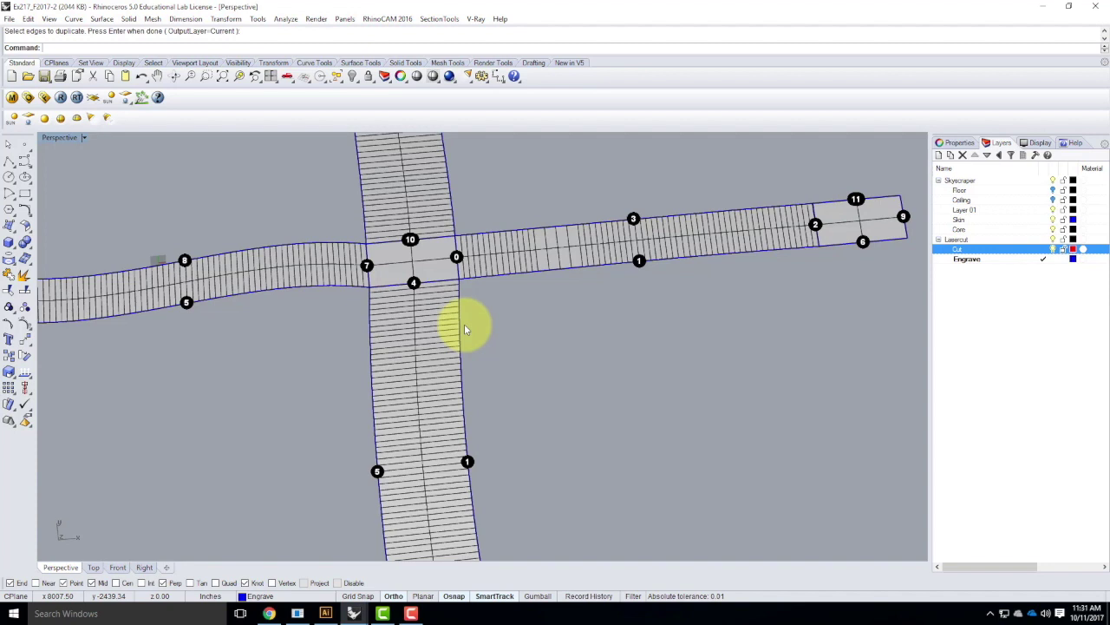
mouse_move(465, 329)
right_mouse_down()
mouse_move(415, 299)
mouse_move(416, 367)
mouse_move(448, 339)
right_mouse_up()
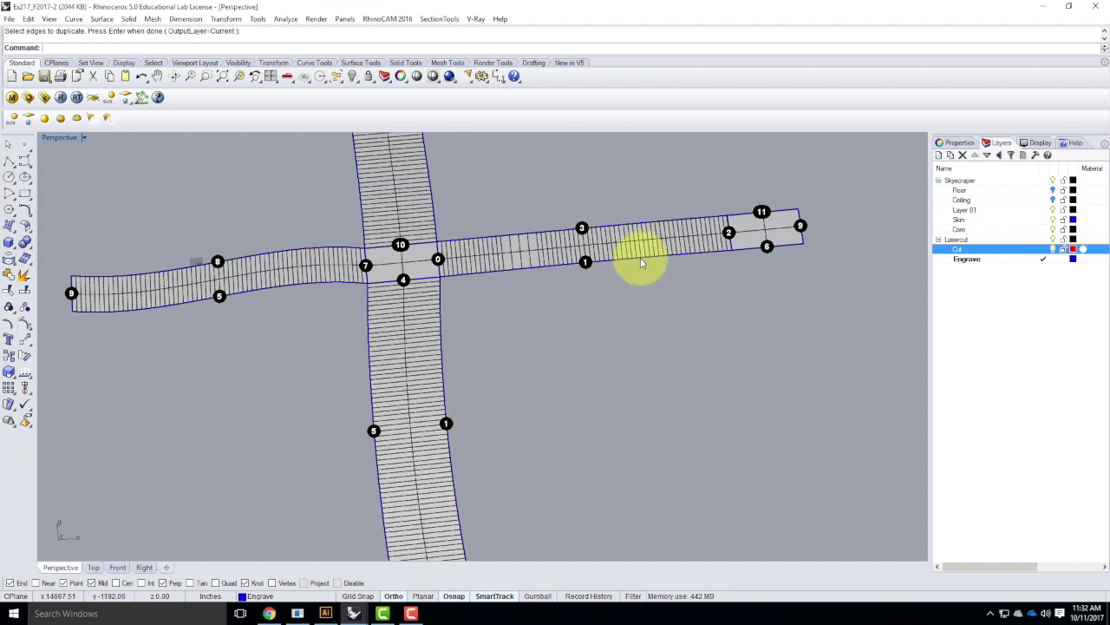
type("f")
key("Return")
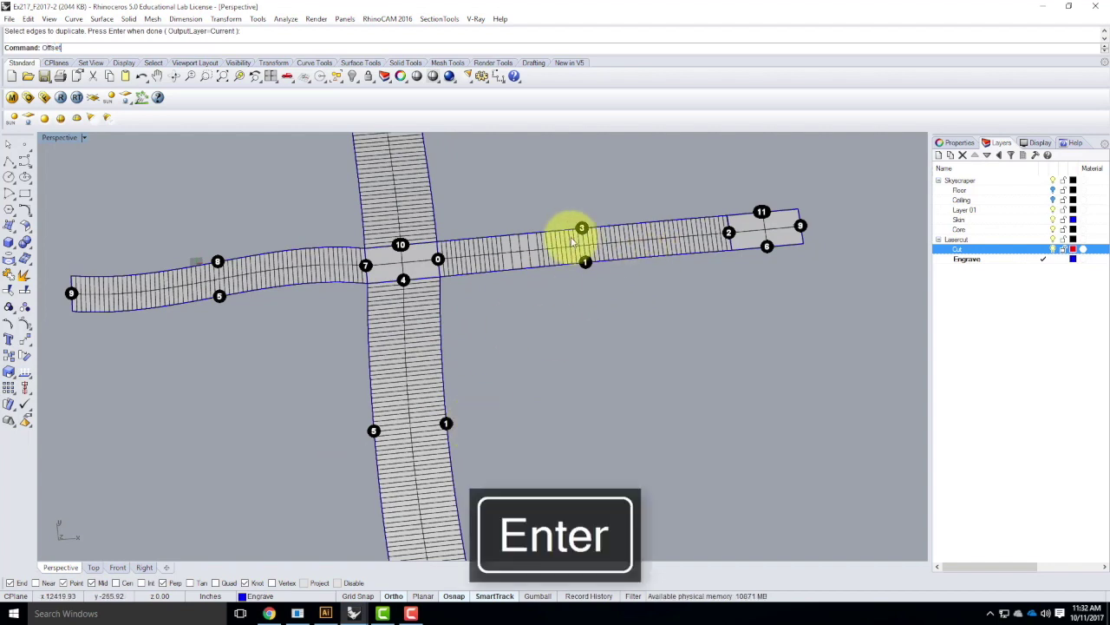
left_click(101, 48)
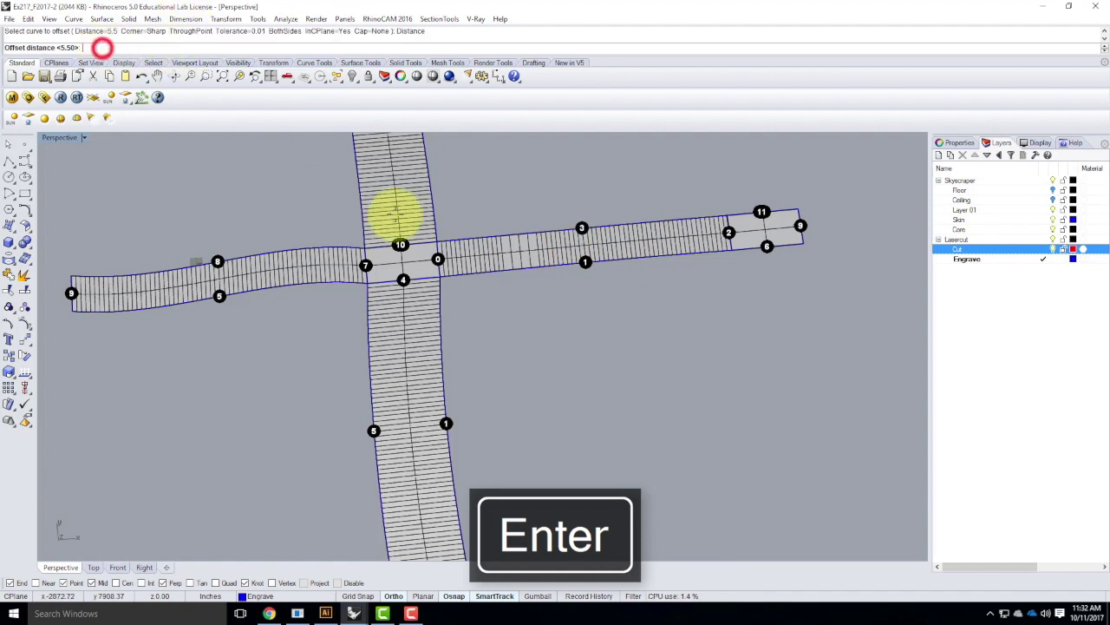
left_click(470, 335)
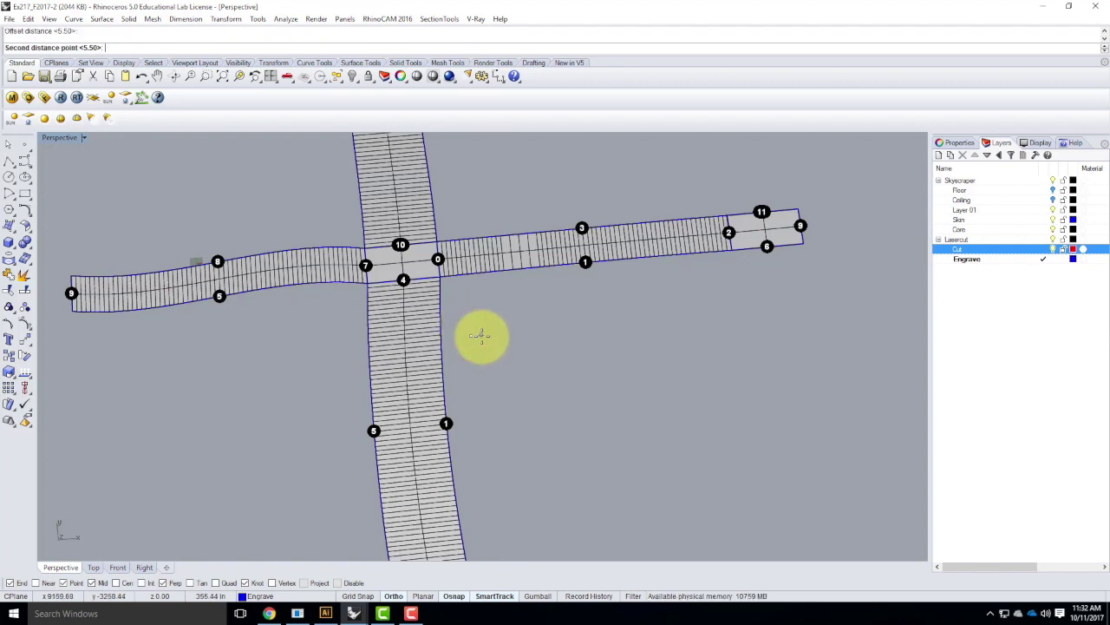
left_click(483, 336)
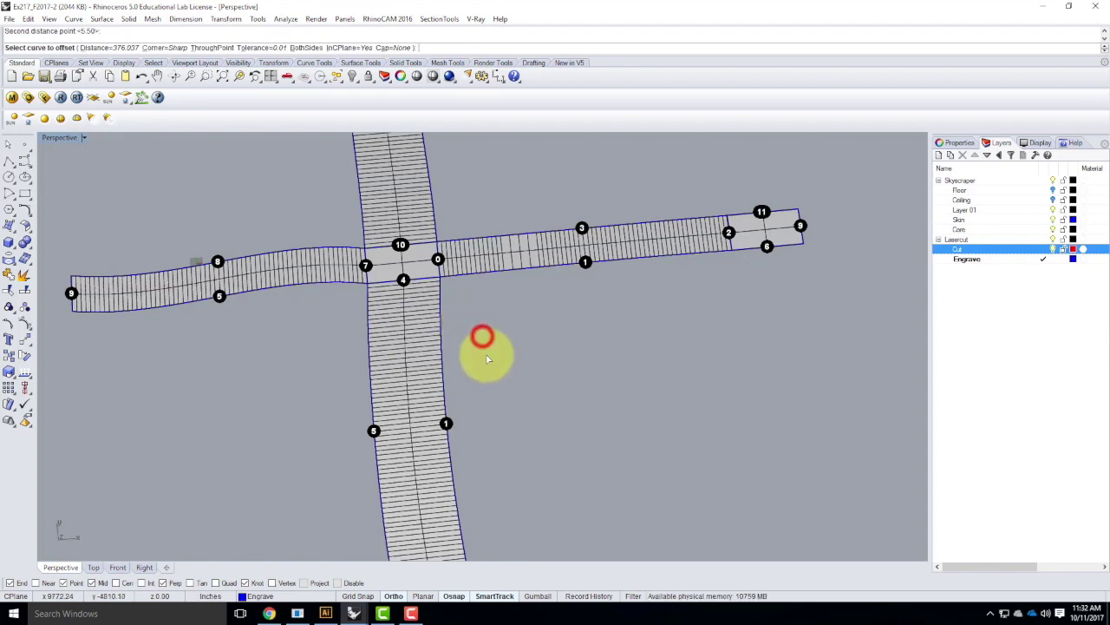
Offset the lower vertical strip's edge 1 curve outward by the picked distance
left_click(442, 347)
left_click(493, 374)
left_click(599, 353)
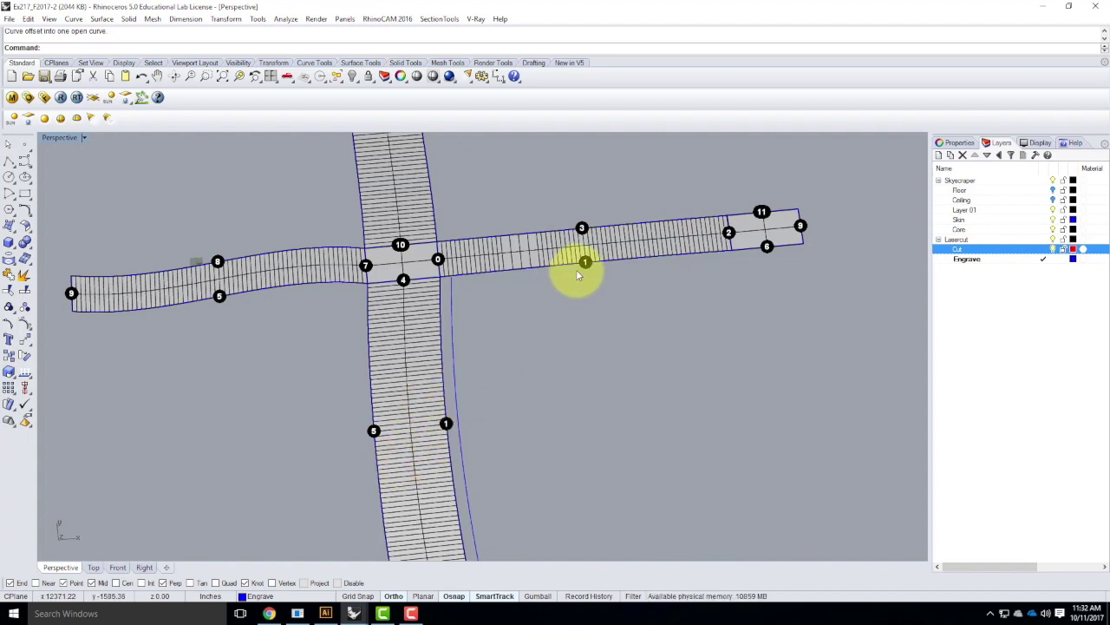
Offset the edge 6 curve at the lower vertical strip's end outward by the same distance
scroll(607, 221, "down", 4)
scroll(536, 391, "up", 7)
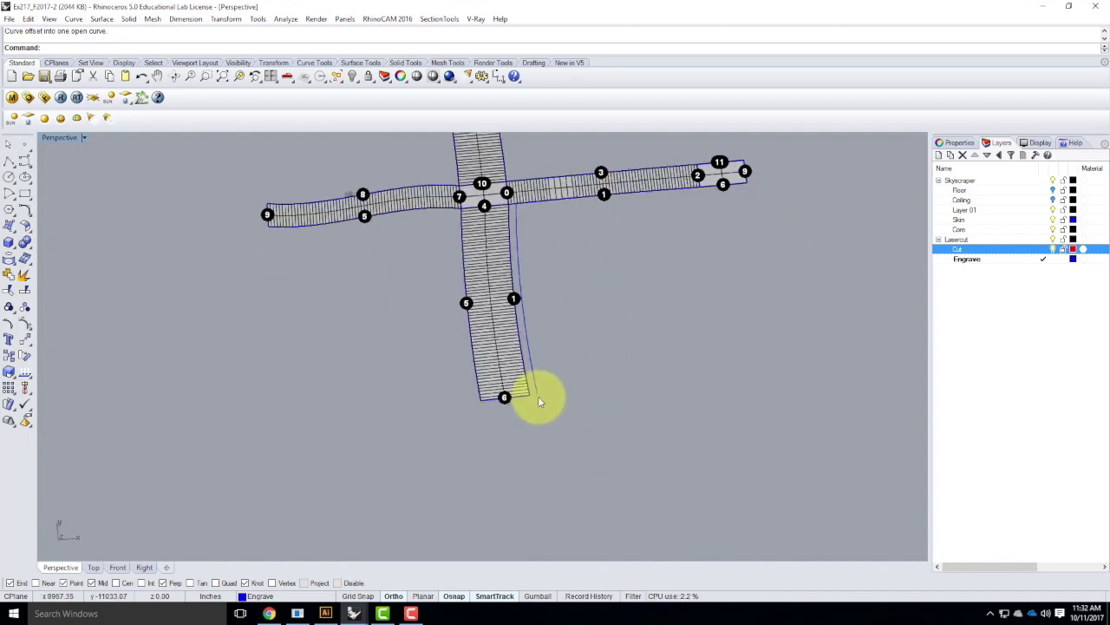
left_click(518, 400)
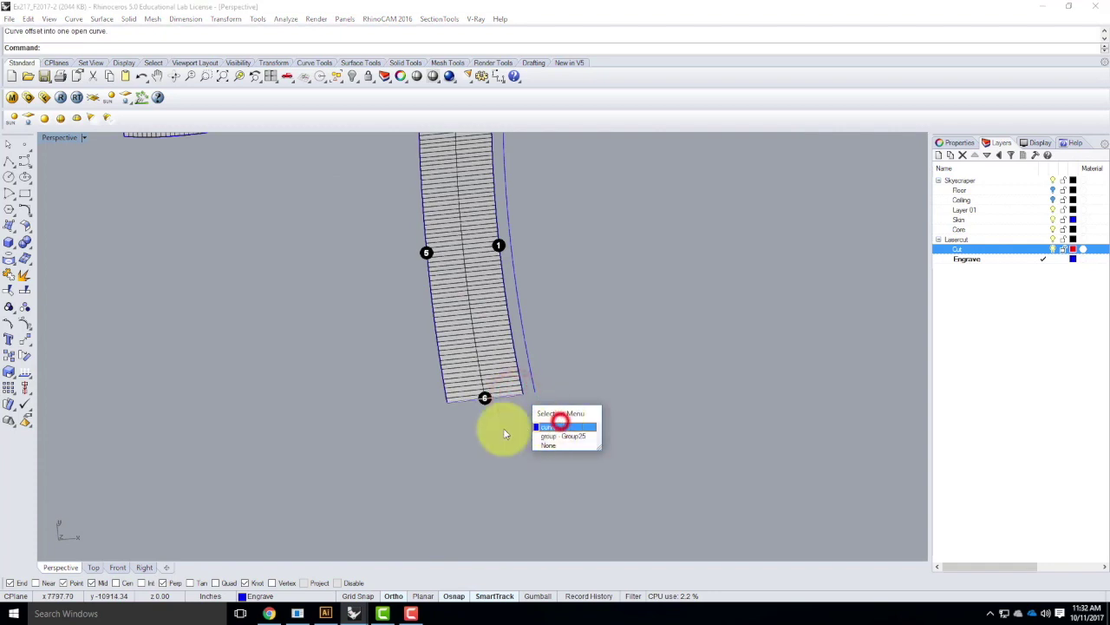
left_click(548, 429)
left_click(505, 401)
left_click(536, 431)
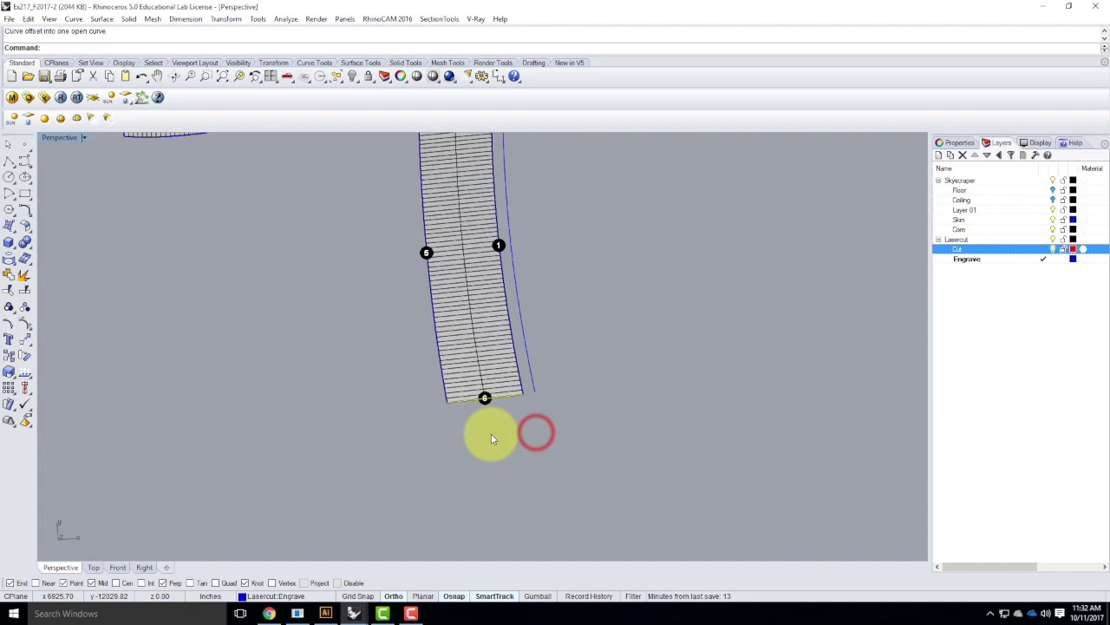
right_click(490, 434)
left_click(519, 448)
Offset the outer plain panel's edge 9 curve outward by the same distance
scroll(435, 488, "down", 8)
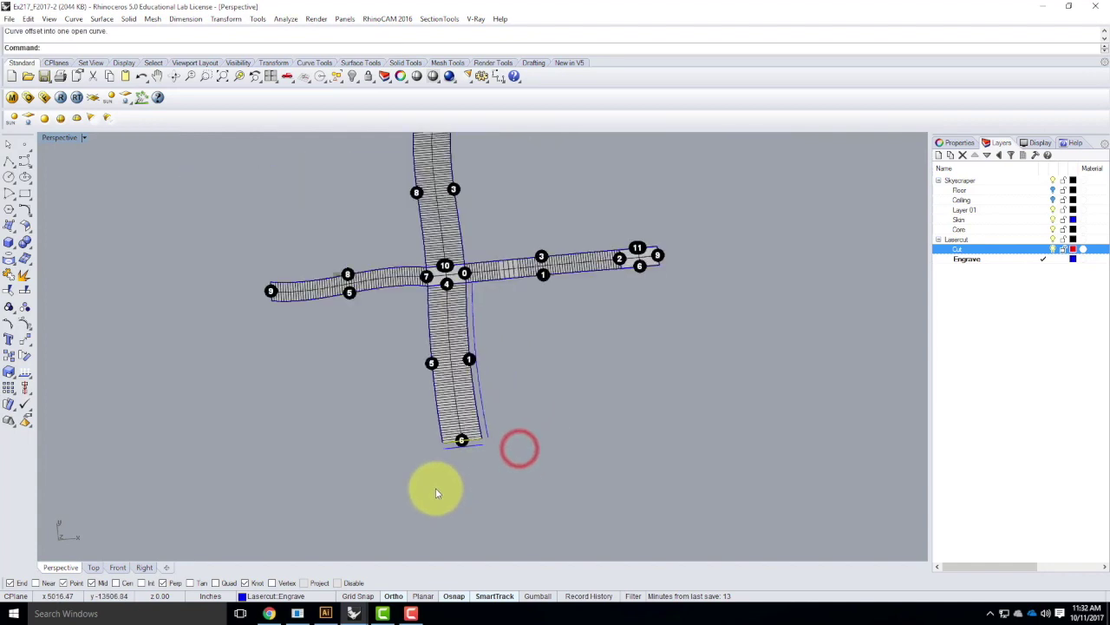
scroll(616, 312, "up", 5)
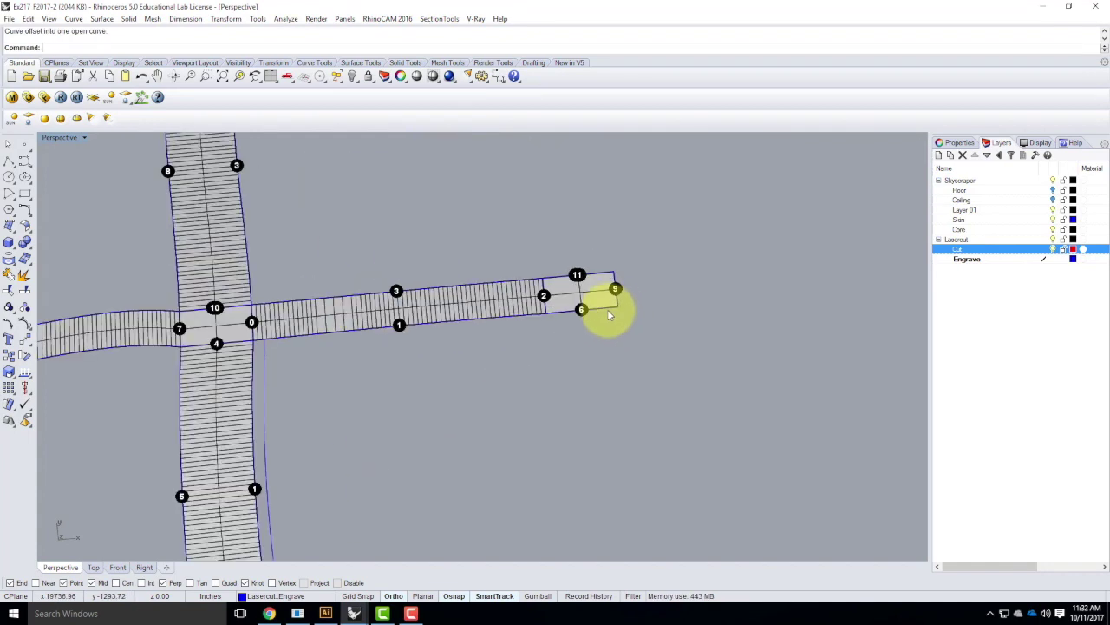
scroll(607, 308, "down", 4)
scroll(617, 303, "up", 5)
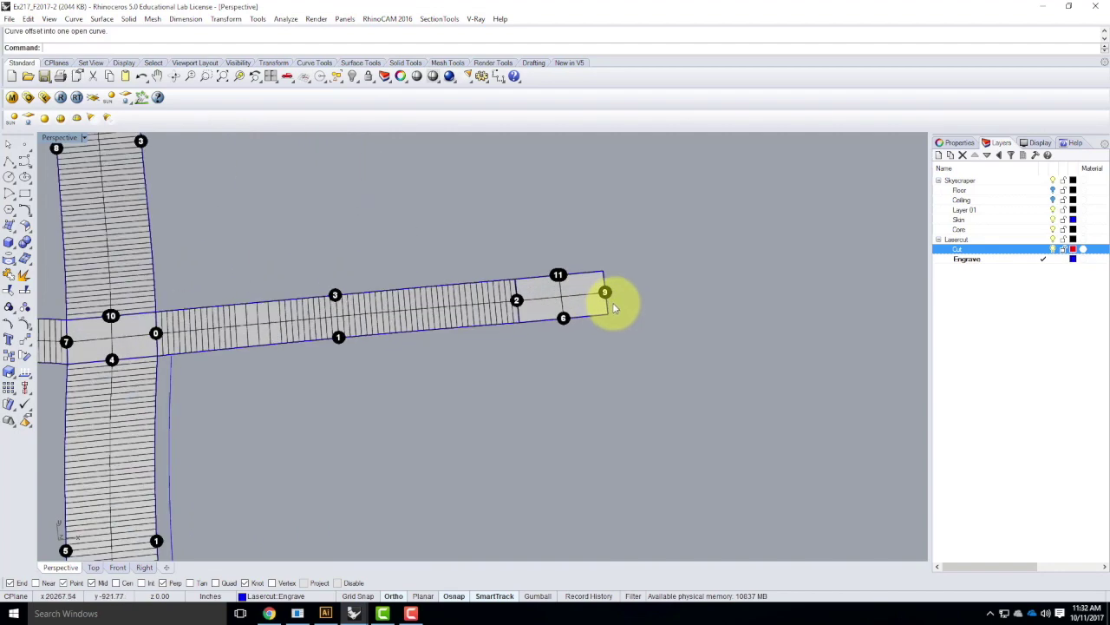
left_click(607, 308)
left_click(644, 338)
right_click(647, 299)
left_click(673, 298)
Offset the lower vertical strip's edge 5 curve outward by the same distance
scroll(702, 347, "down", 4)
scroll(392, 362, "up", 2)
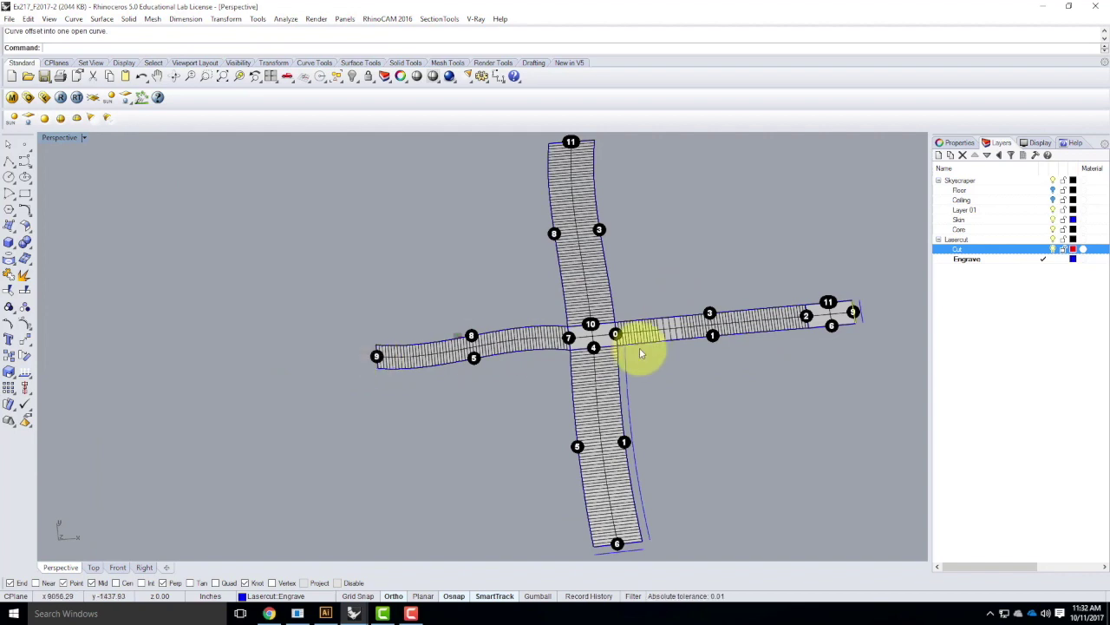
left_click(571, 399)
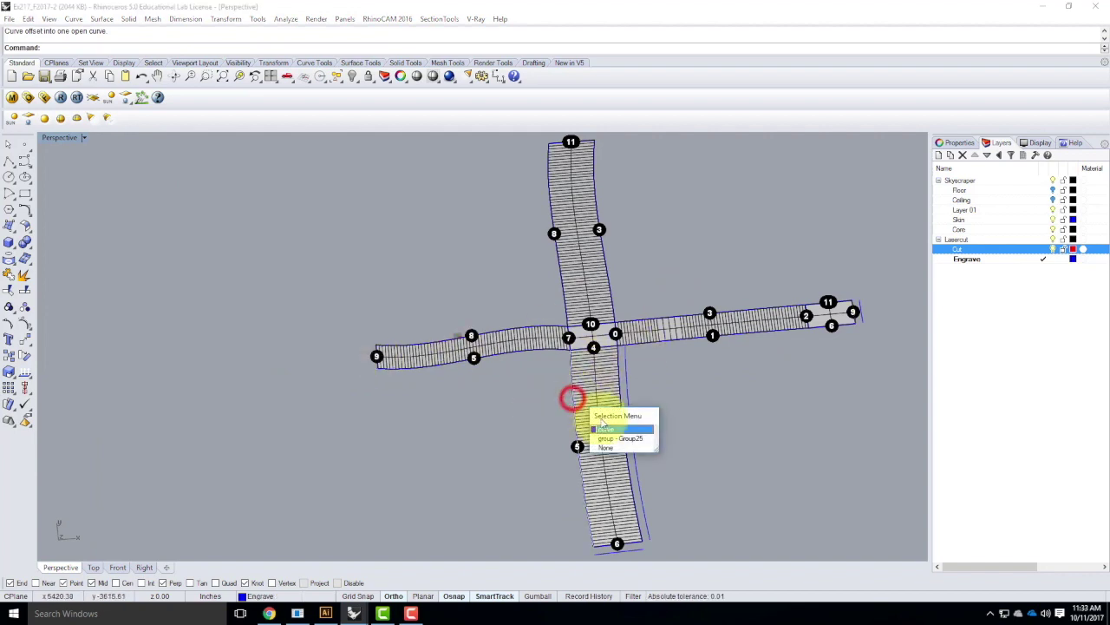
left_click(627, 426)
right_click(506, 425)
left_click(488, 428)
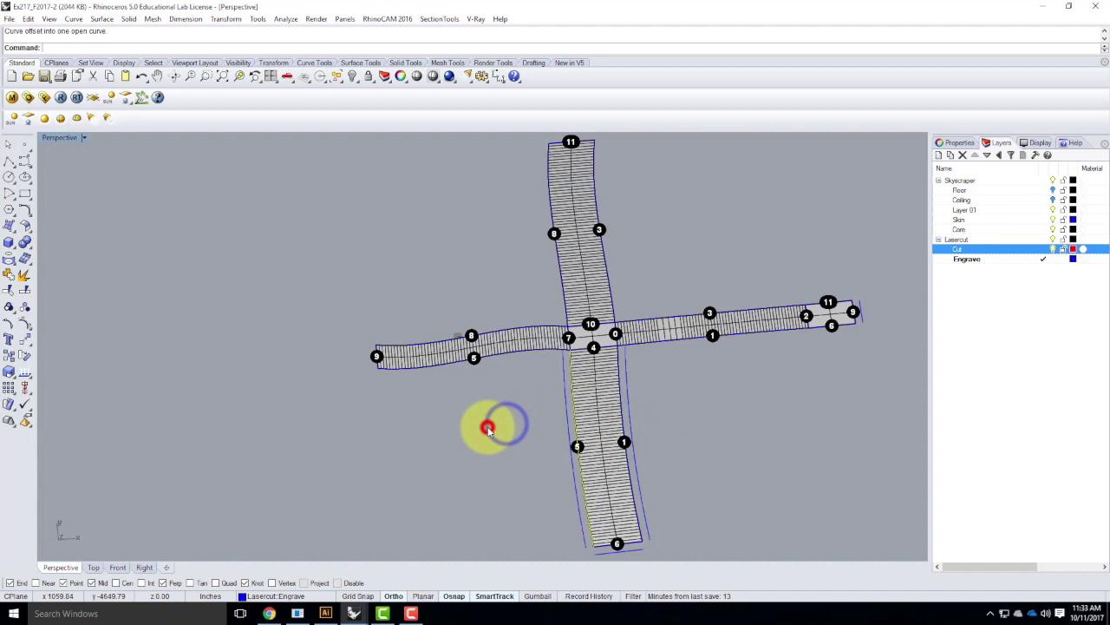
Offset the upper vertical strip's edge 3 and edge 8 curves outward by the same distance
left_click(611, 265)
left_click(603, 263)
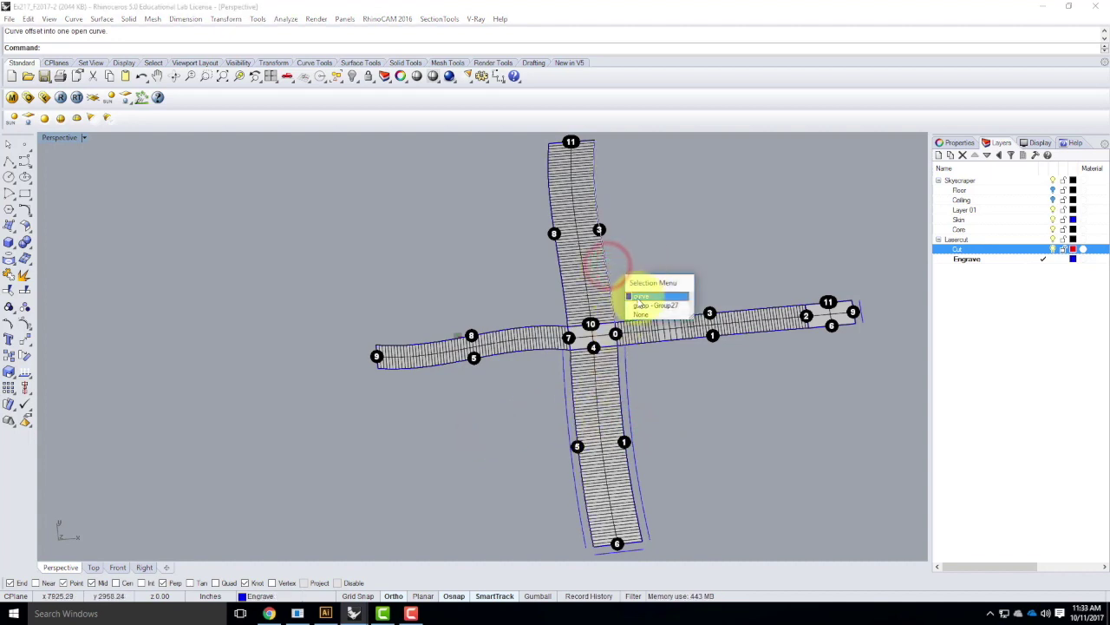
left_click(636, 297)
right_click(654, 243)
left_click(691, 241)
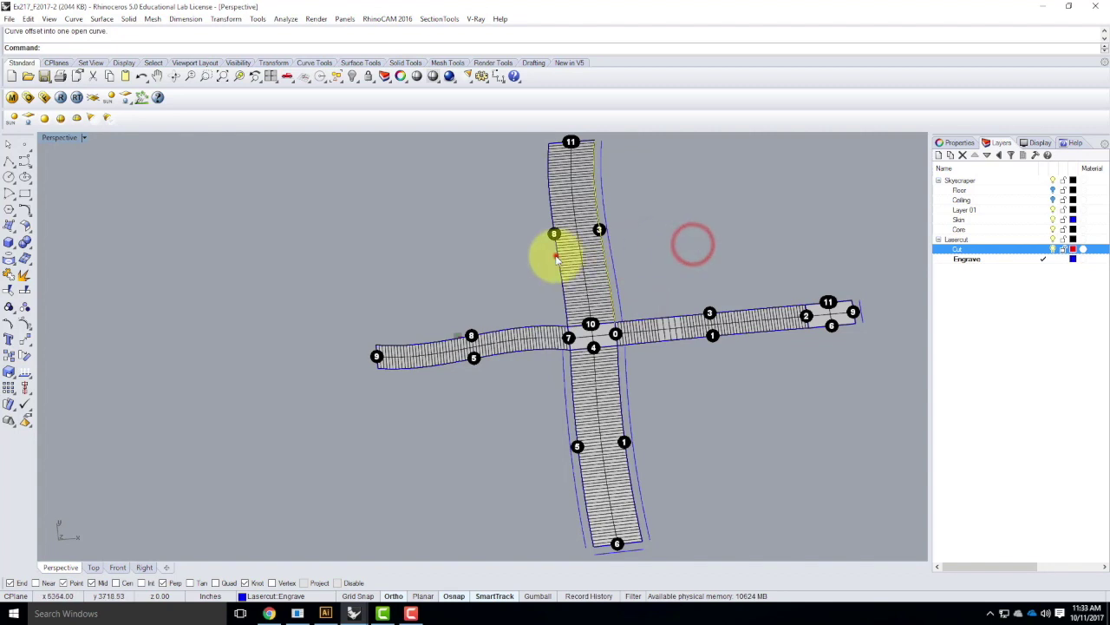
left_click(556, 255)
left_click(589, 286)
left_click(494, 271)
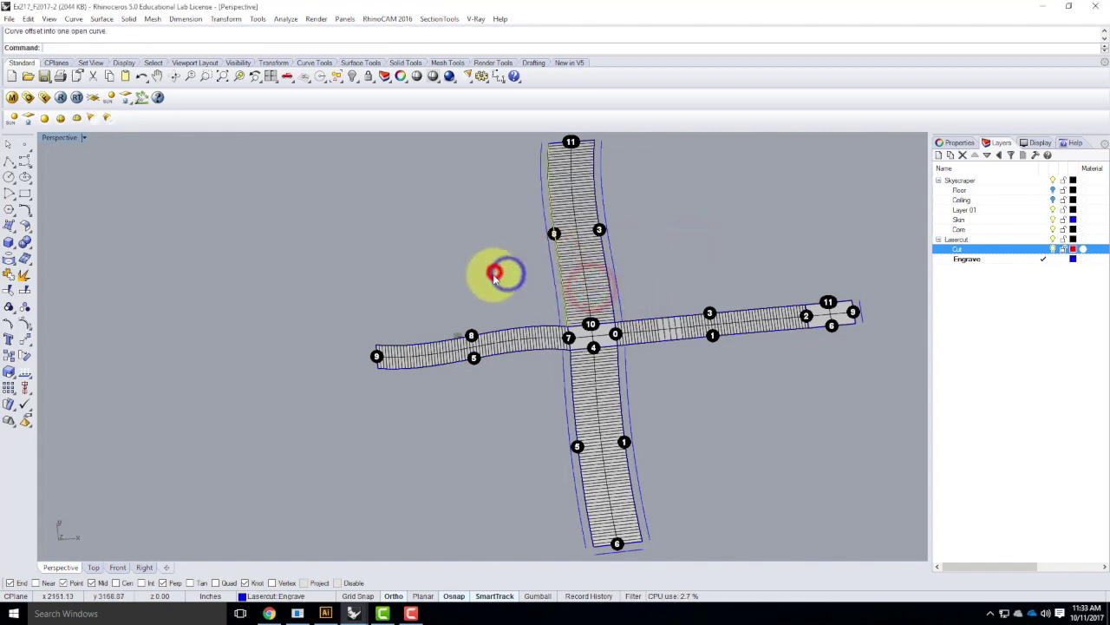
Offset the outer plain panel's edge 11 curve outward by the same distance
scroll(494, 356, "down", 3)
scroll(494, 353, "up", 5)
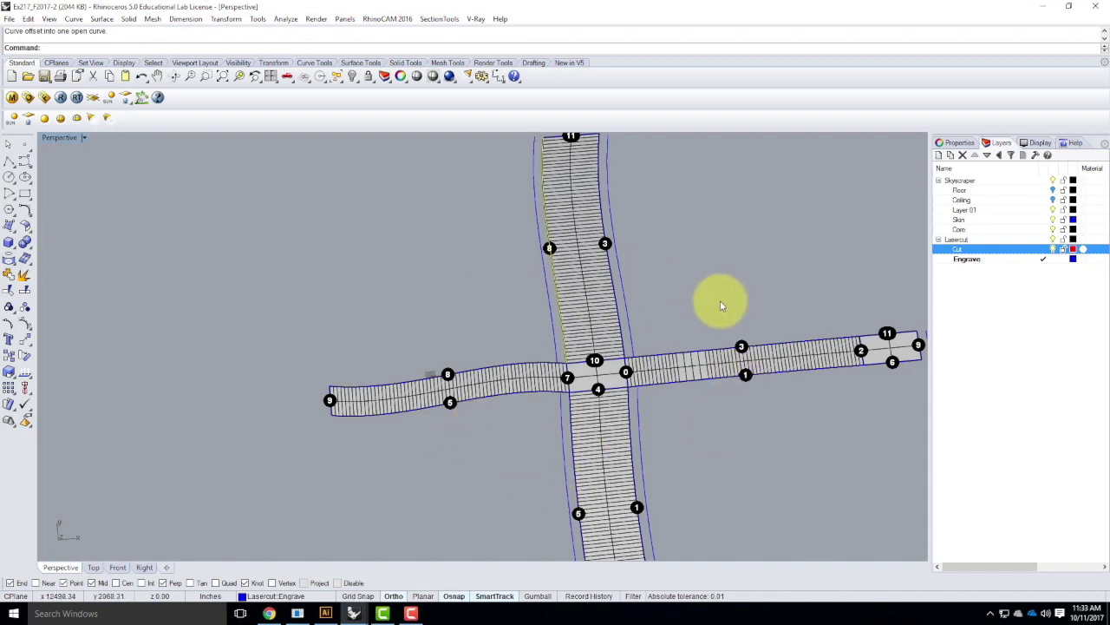
scroll(642, 451, "down", 2)
scroll(746, 416, "up", 4)
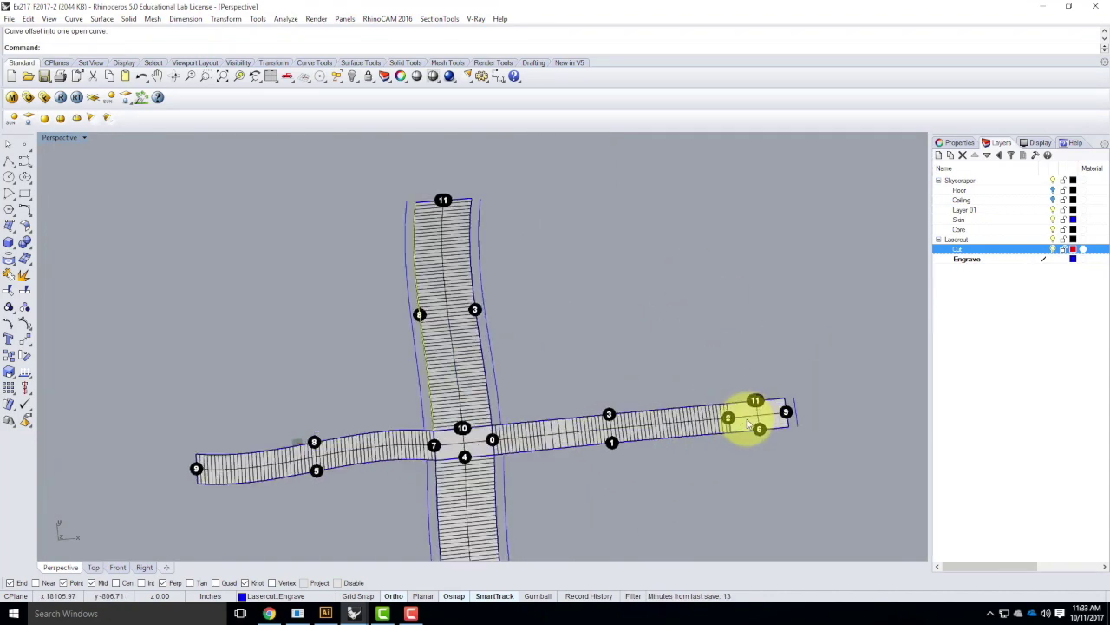
left_click(741, 395)
left_click(776, 423)
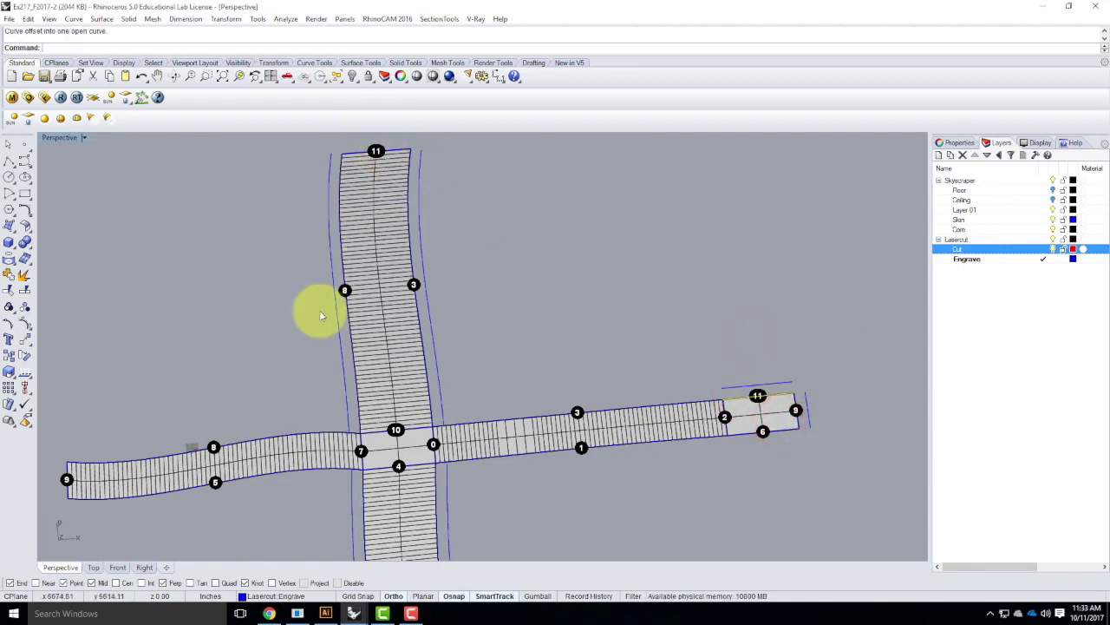
Select all seven offset curves around the net and move them to the Cut layer
scroll(724, 277, "down", 6)
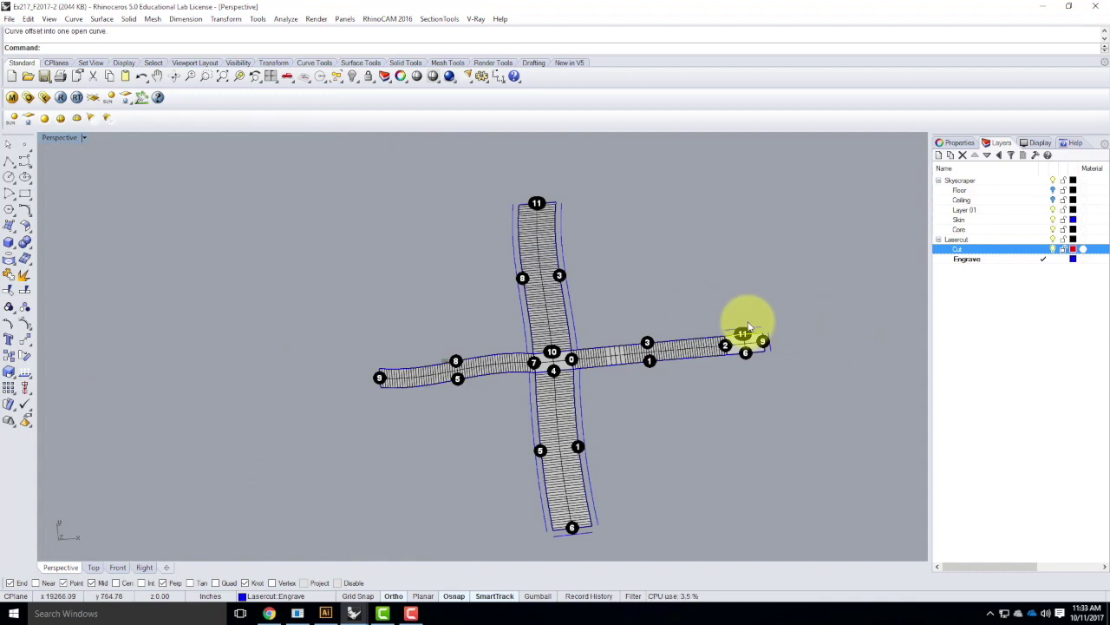
left_click(583, 264)
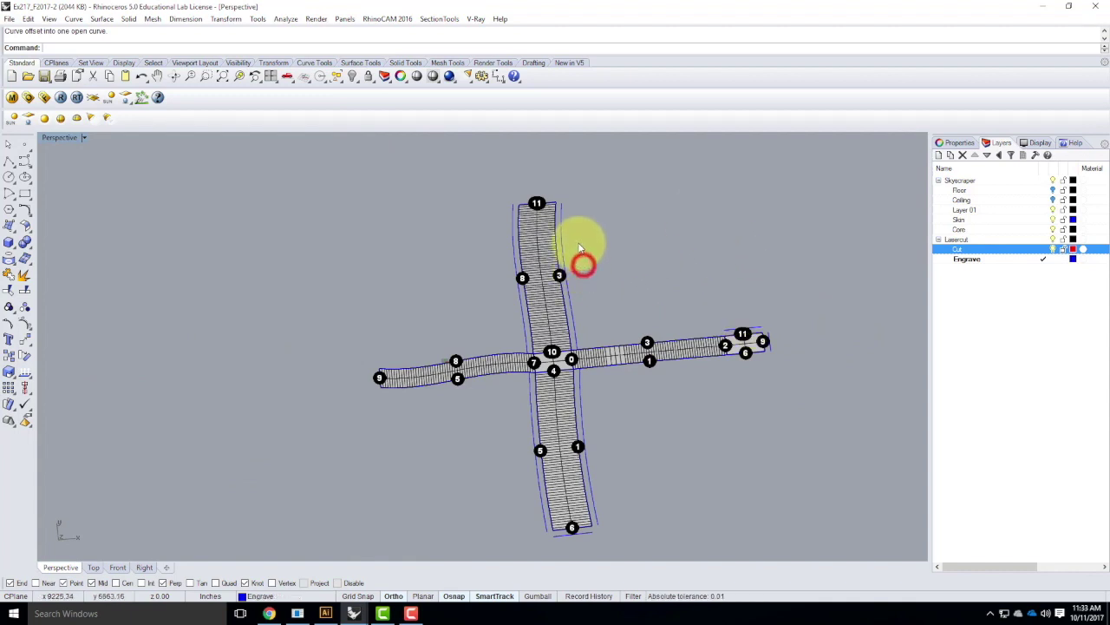
key("Escape")
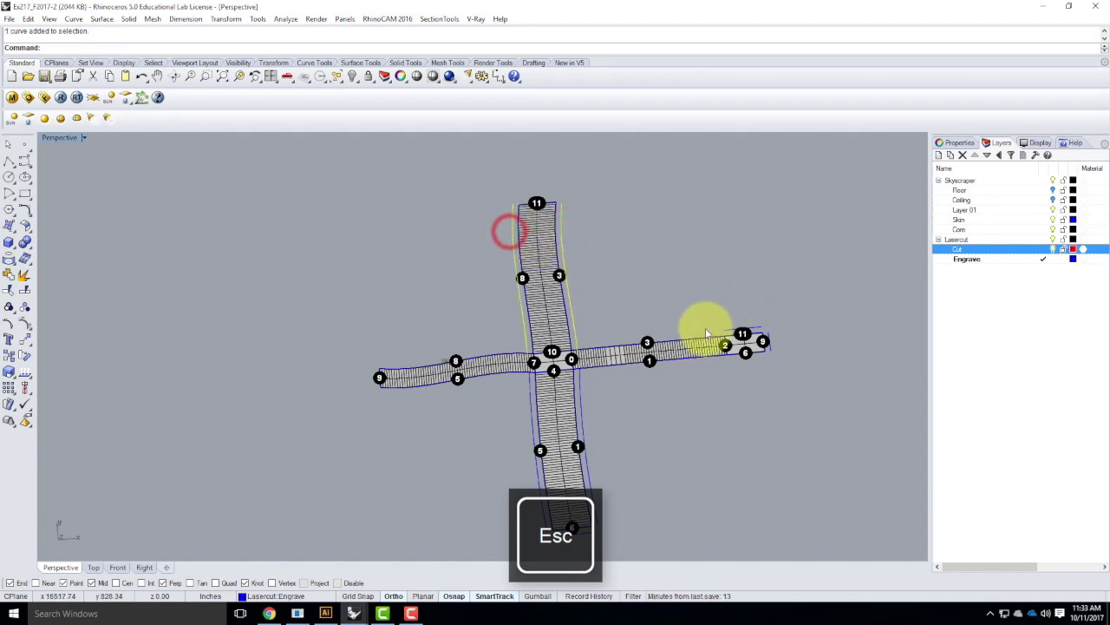
left_click(767, 333)
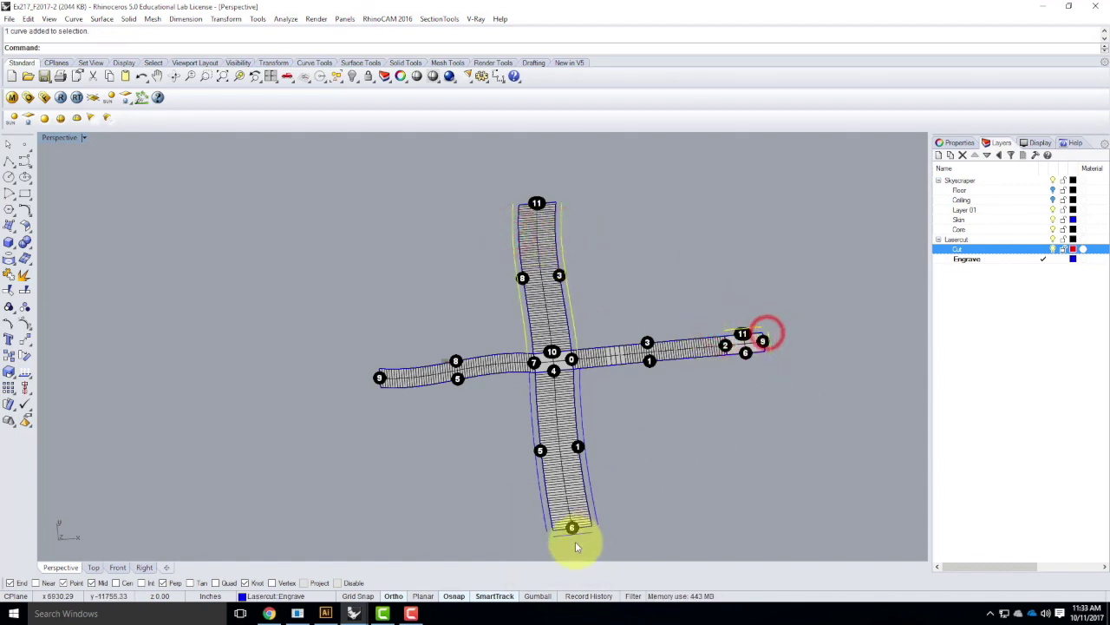
left_click(543, 507)
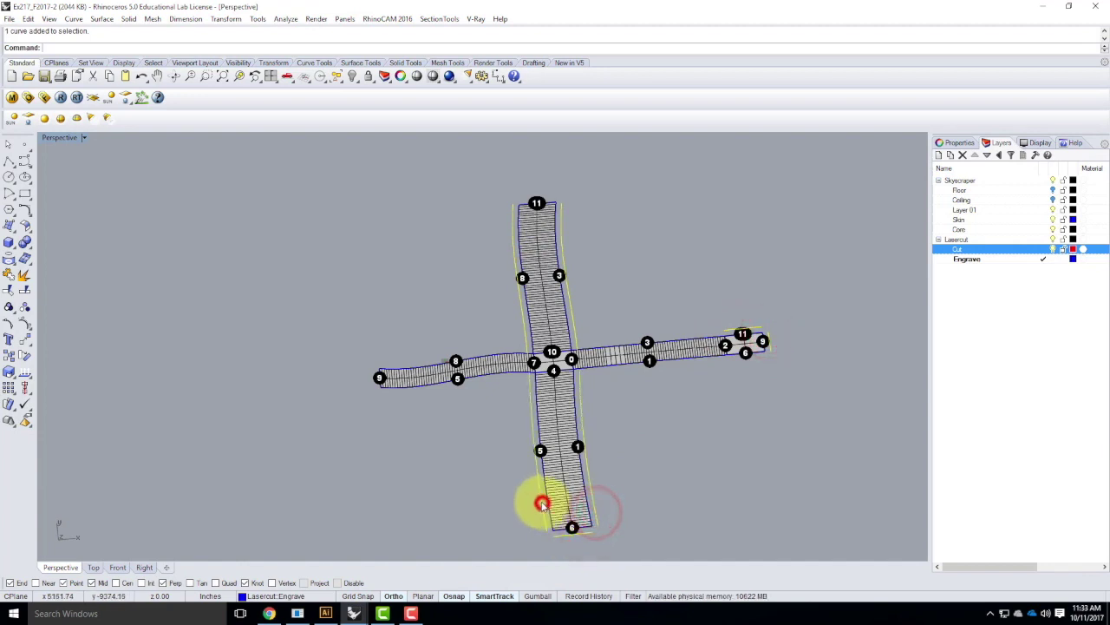
right_click(986, 249)
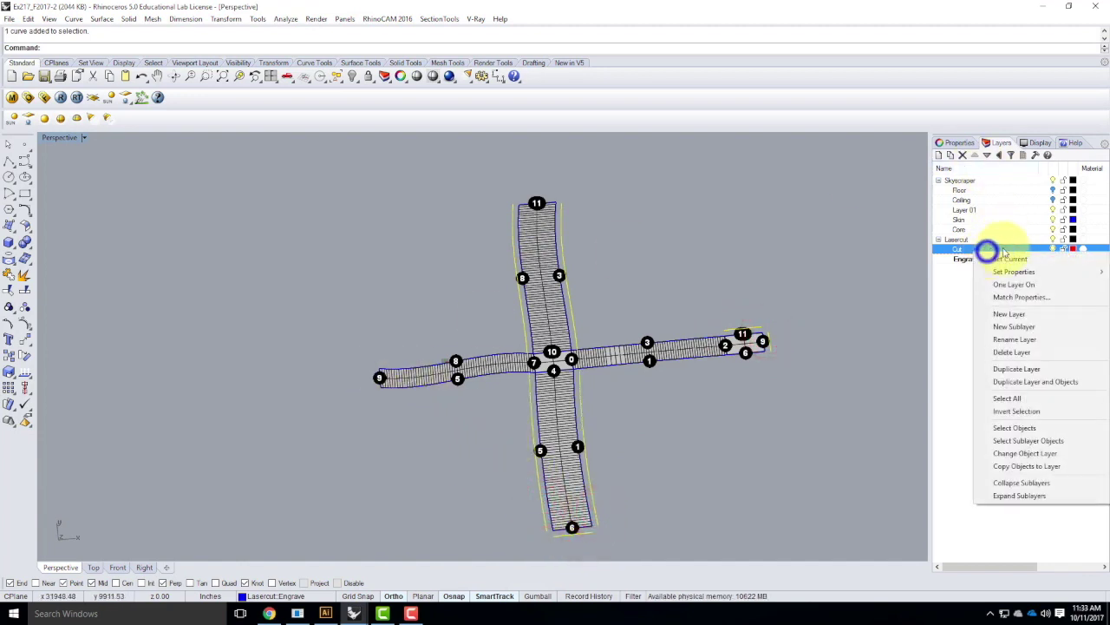
left_click(1027, 453)
left_click(841, 401)
Make Cut the current layer for drawing the tab ends near the central panel's lower corner by edge 0
scroll(607, 340, "up", 2)
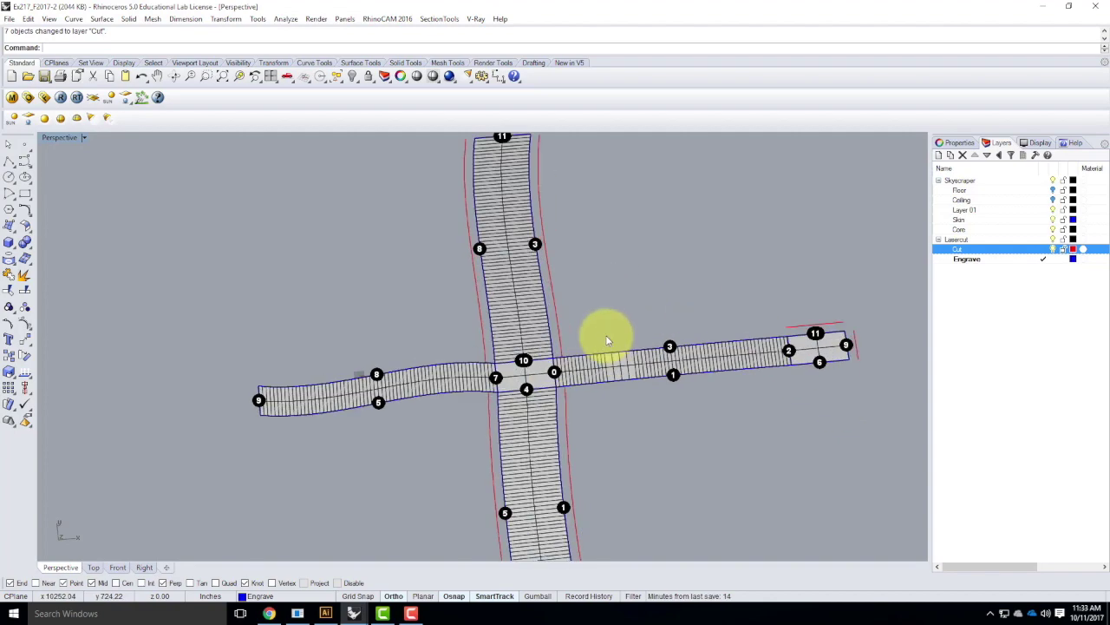
scroll(532, 368, "up", 4)
scroll(546, 293, "down", 3)
scroll(541, 347, "up", 2)
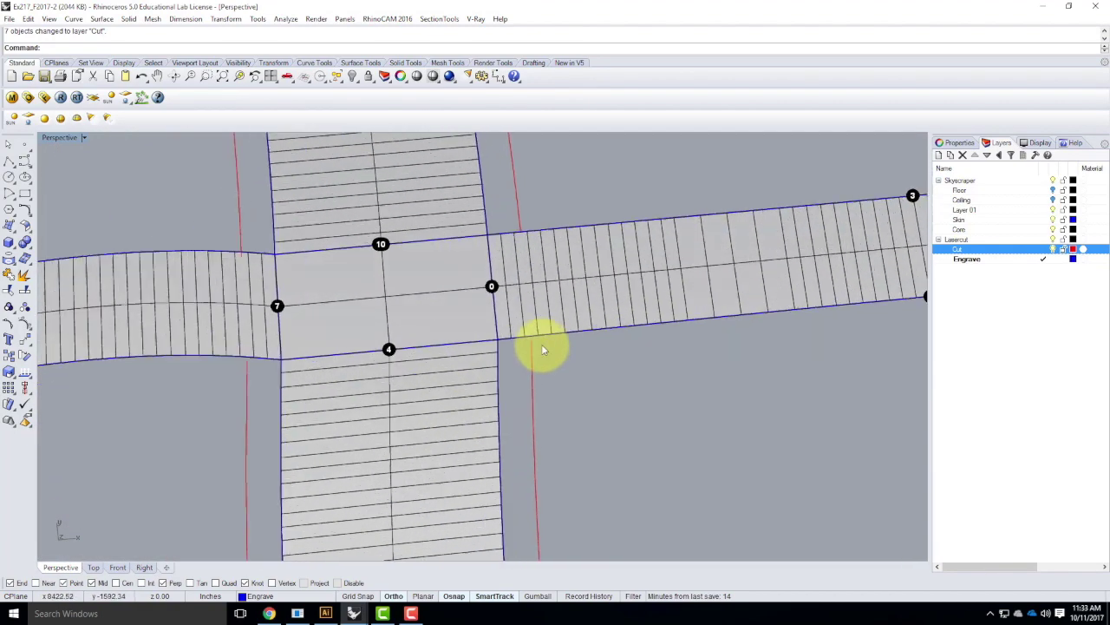
scroll(541, 346, "up", 2)
scroll(516, 332, "up", 2)
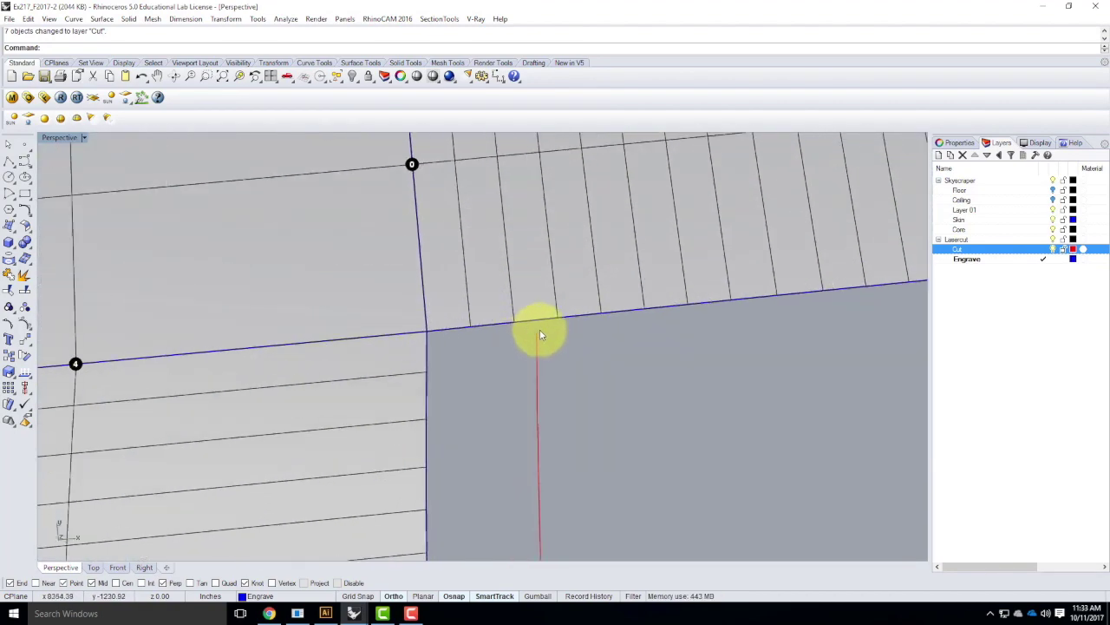
double_click(997, 249)
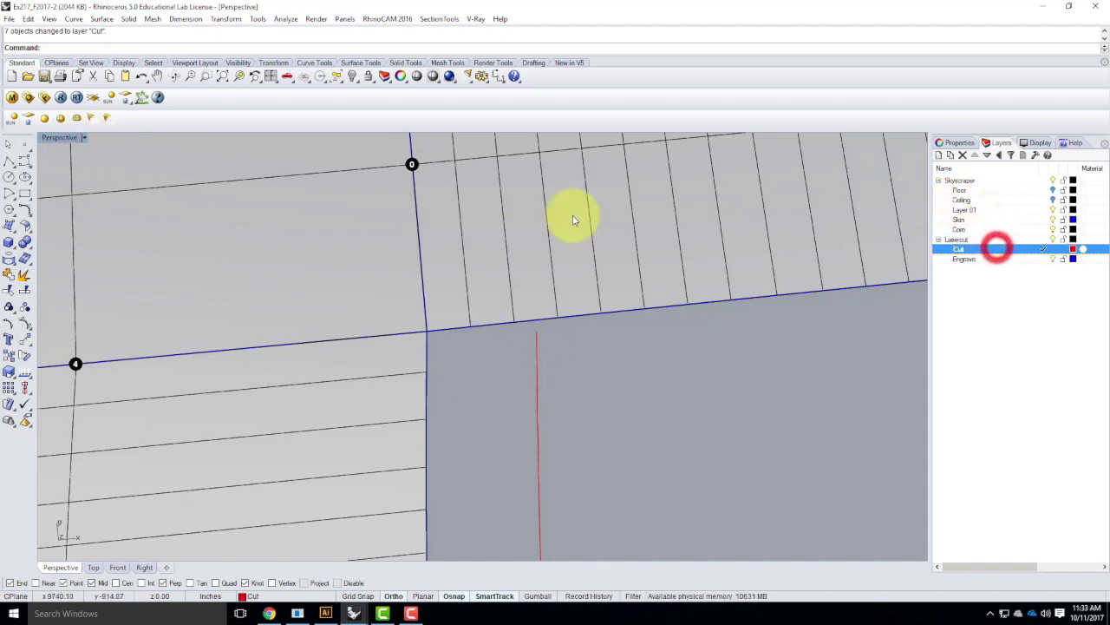
Draw a polyline from the upper end of the lower strip's edge 1 offset curve to the central panel's adjacent corner
left_click(9, 161)
left_click(536, 333)
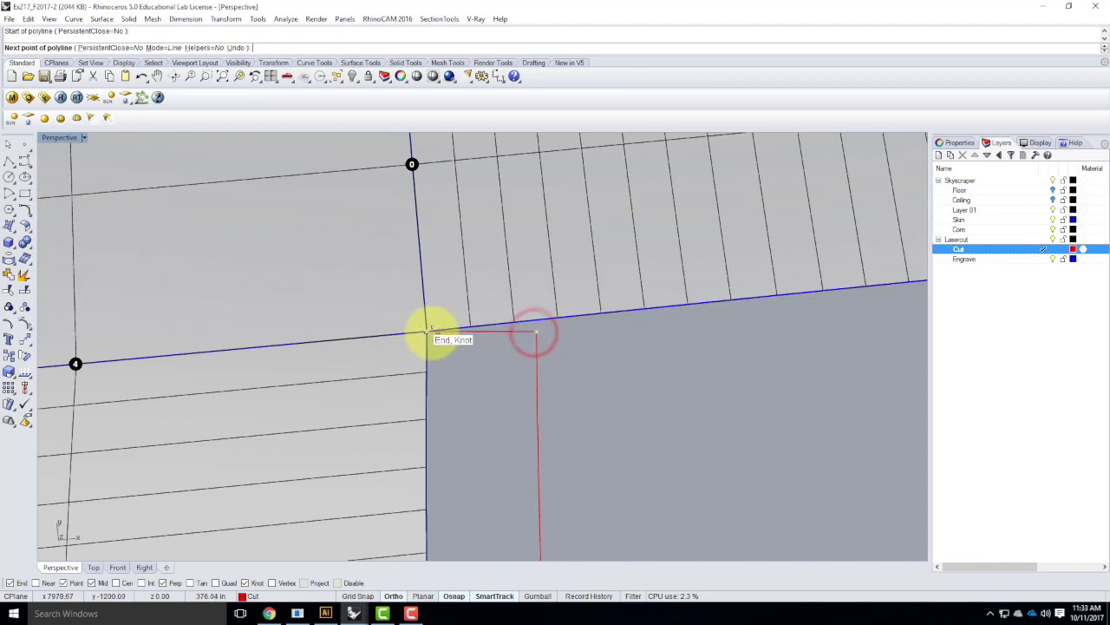
left_click(431, 333)
key("Return")
scroll(634, 203, "down", 5)
scroll(590, 347, "down", 6)
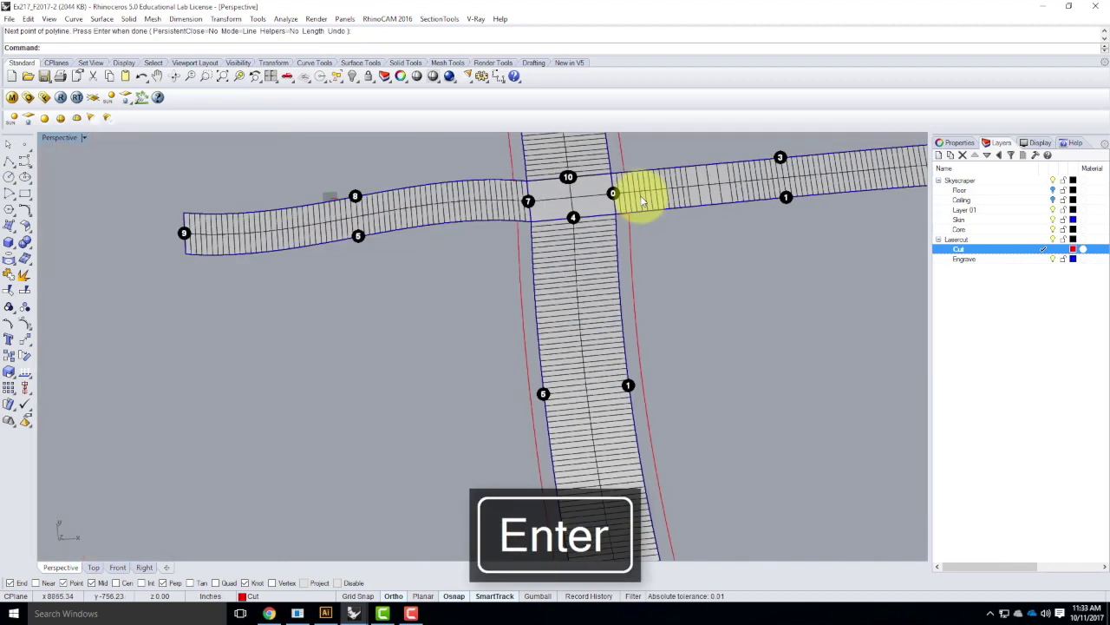
scroll(607, 359, "up", 10)
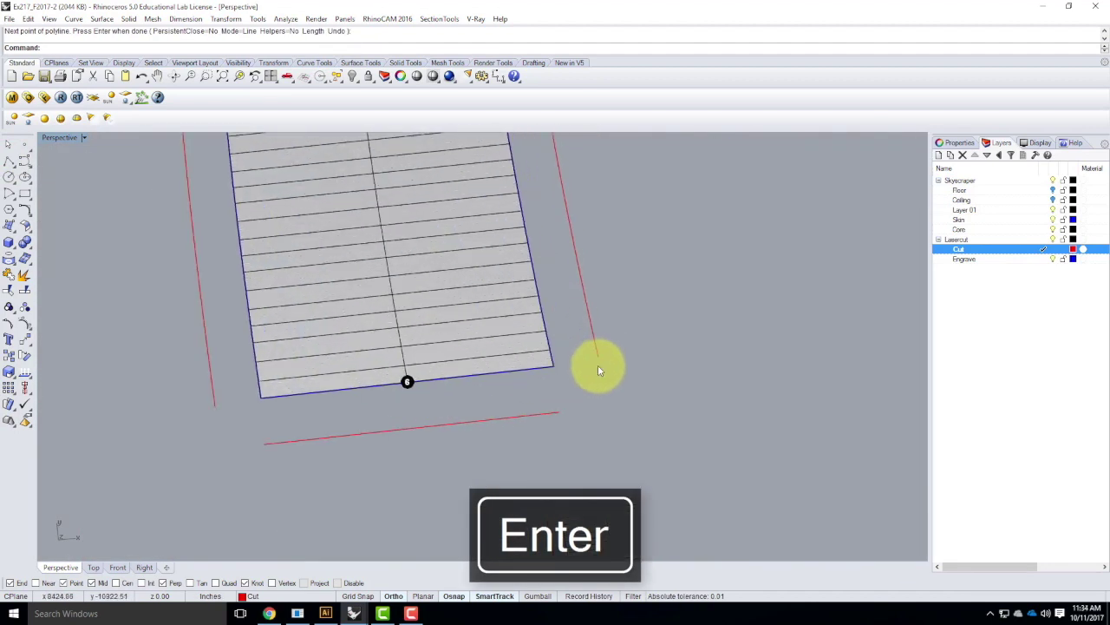
Draw a polyline from the lower strip's edge 1 offset end through the strip's adjacent corner to the nearer end of edge 6's offset
key("Return")
left_click(598, 355)
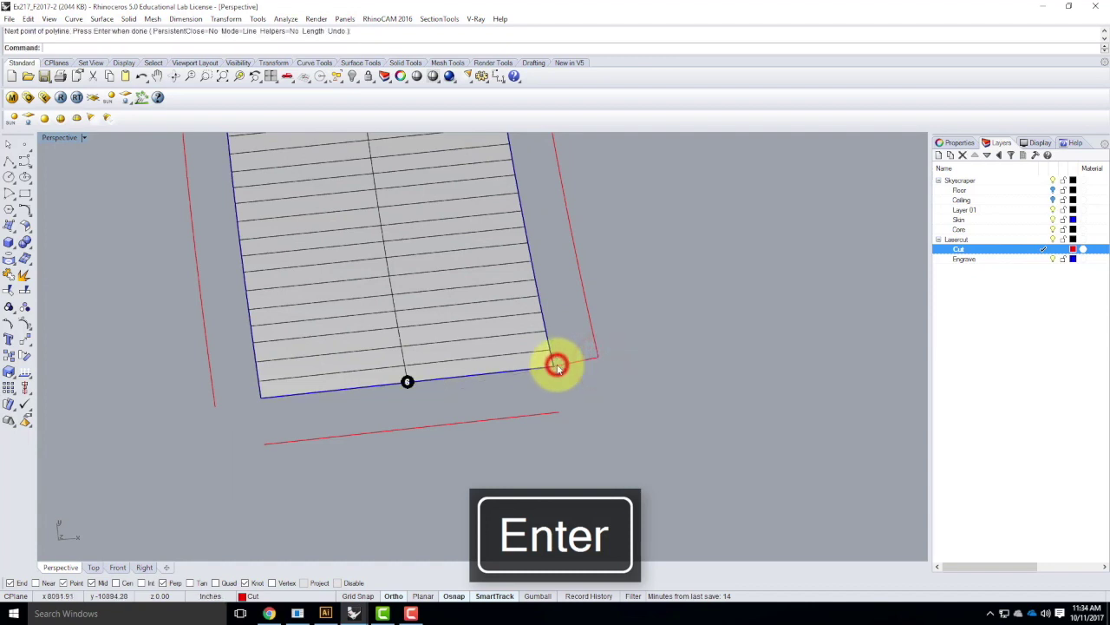
left_click(554, 367)
left_click(563, 412)
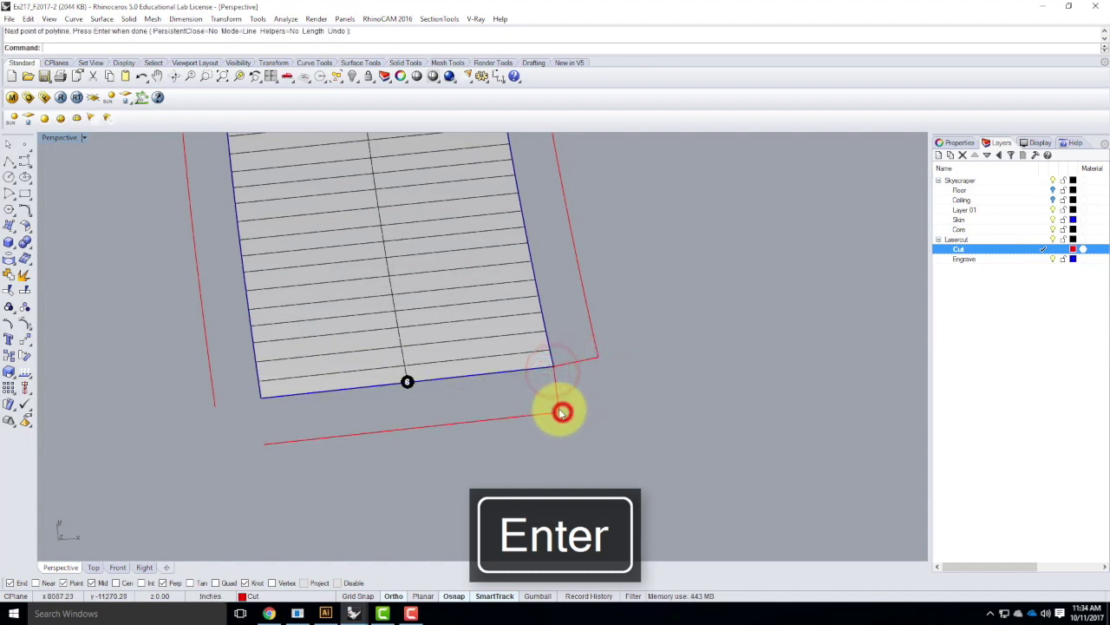
key("Return")
Draw the polyline tab ends joining the lower strip's corner between edges 5 and 6 to the ends of both adjacent offset curves
key("Return")
left_click(260, 397)
left_click(267, 442)
left_click(261, 397)
left_click(216, 405)
key("Return")
Draw a polyline from the upper end of the lower strip's edge 5 offset curve to the central panel's corner between edges 4 and 7
scroll(284, 461, "down", 14)
scroll(268, 259, "up", 6)
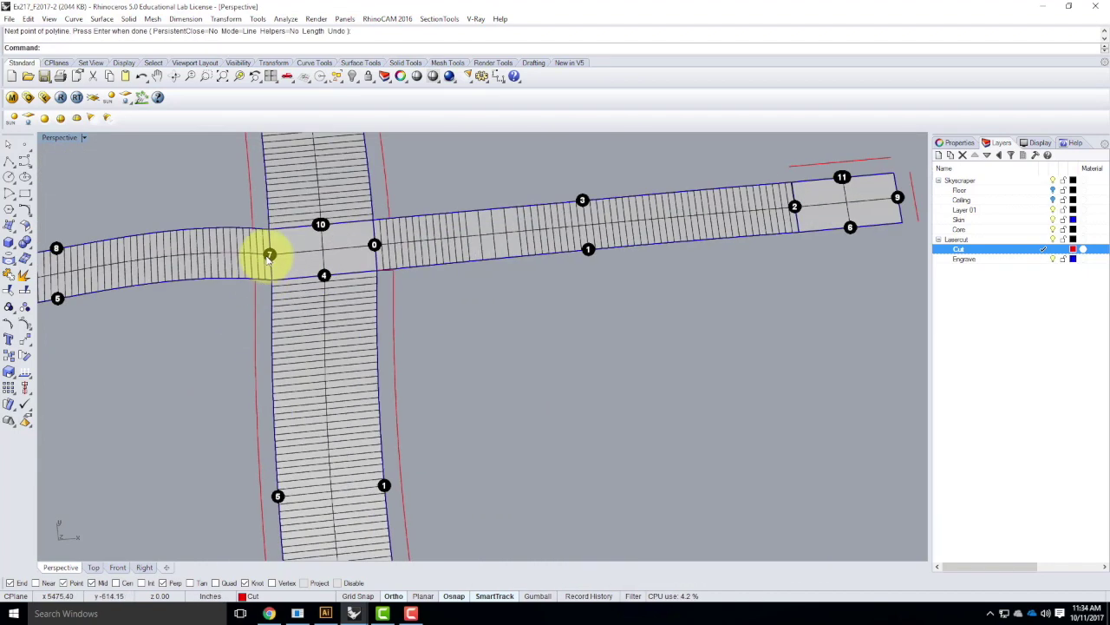
scroll(269, 257, "up", 6)
left_click(250, 276)
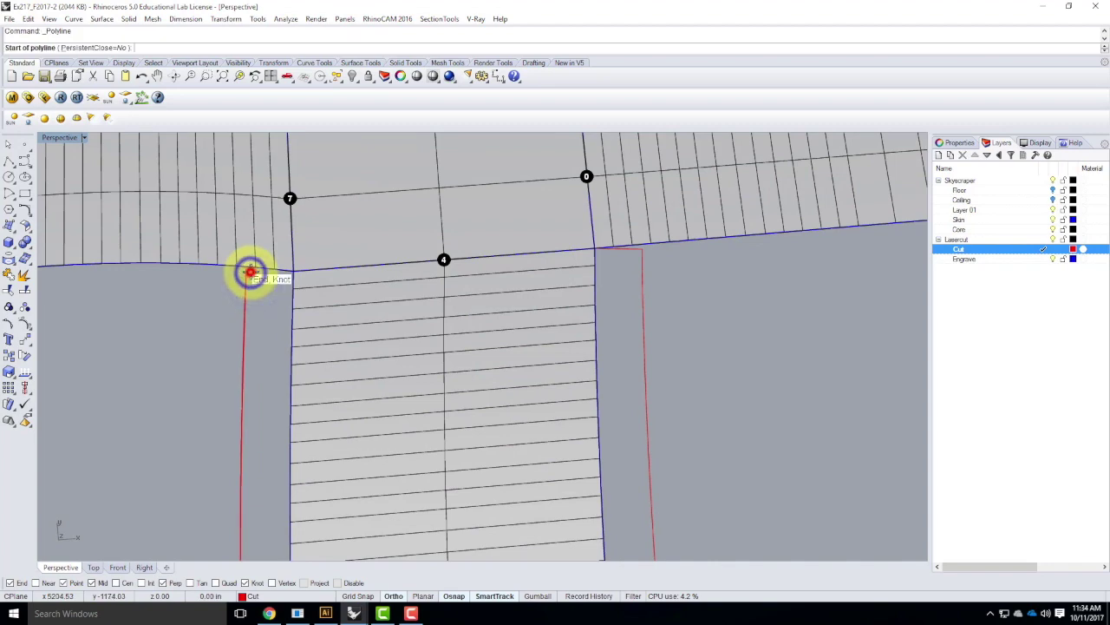
right_click(293, 277)
scroll(362, 400, "down", 8)
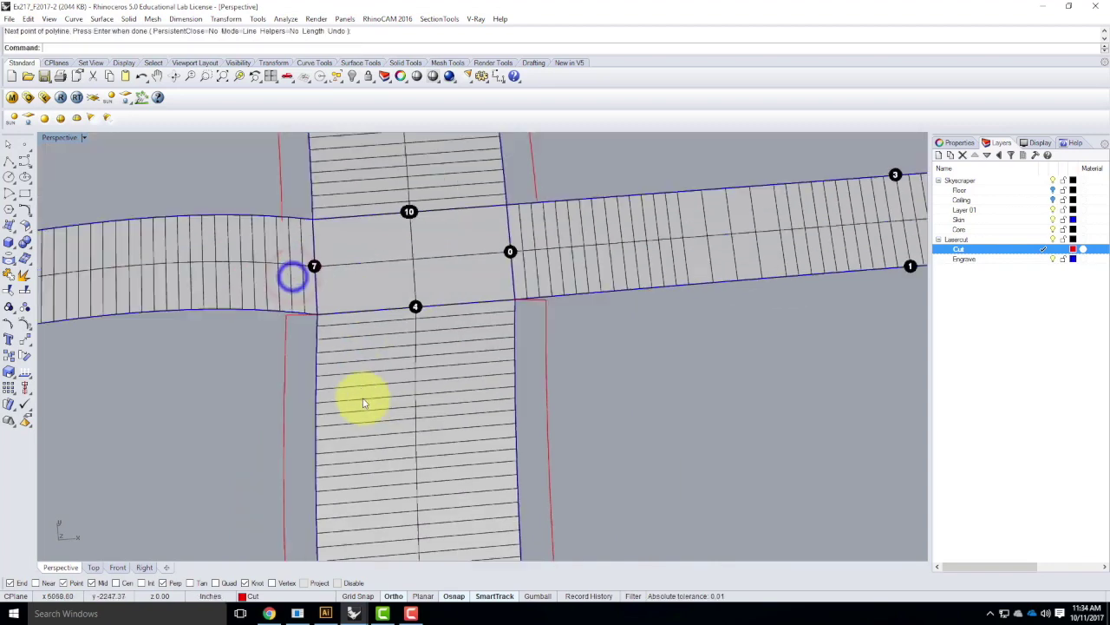
Trim the end of the upper strip's edge 8 offset curve that extends past the curved side strip's upper edge
scroll(326, 271, "up", 10)
scroll(289, 295, "up", 8)
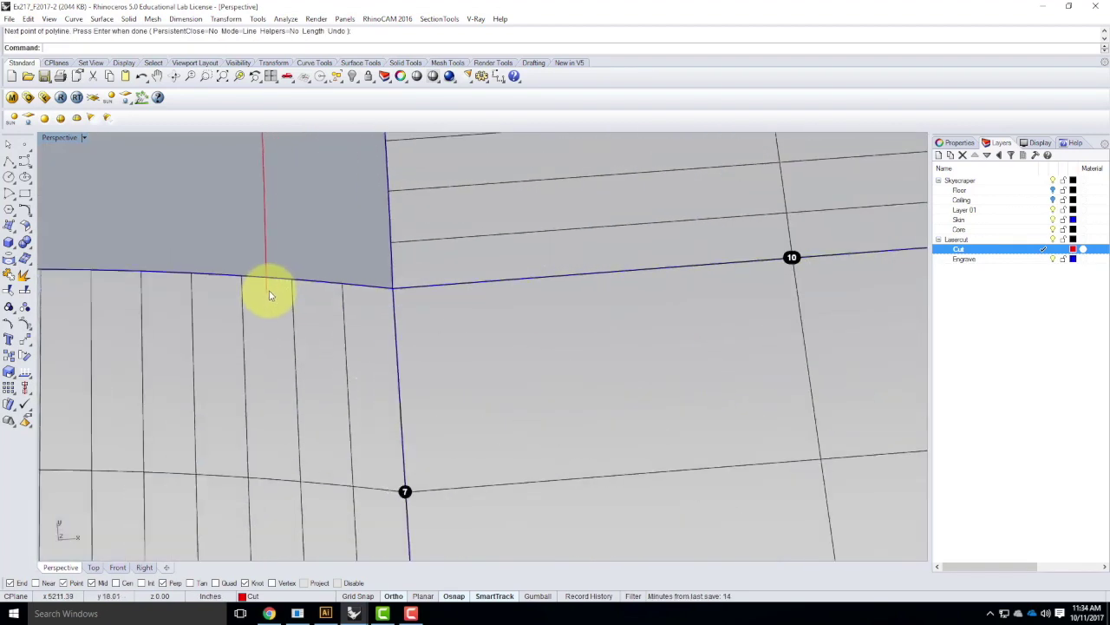
left_click(280, 282)
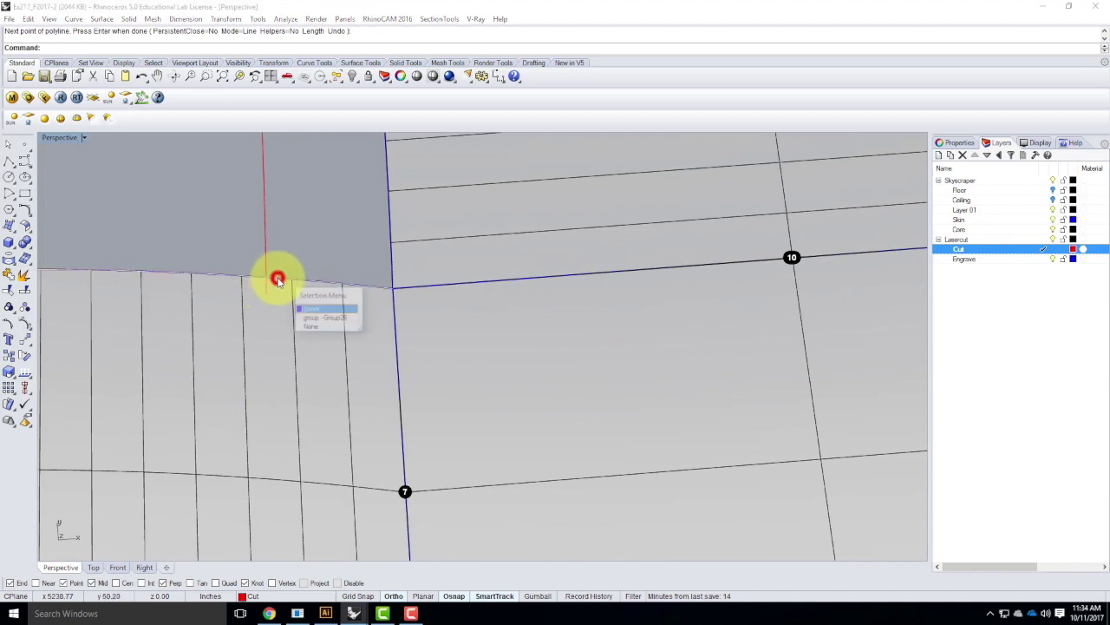
left_click(316, 308)
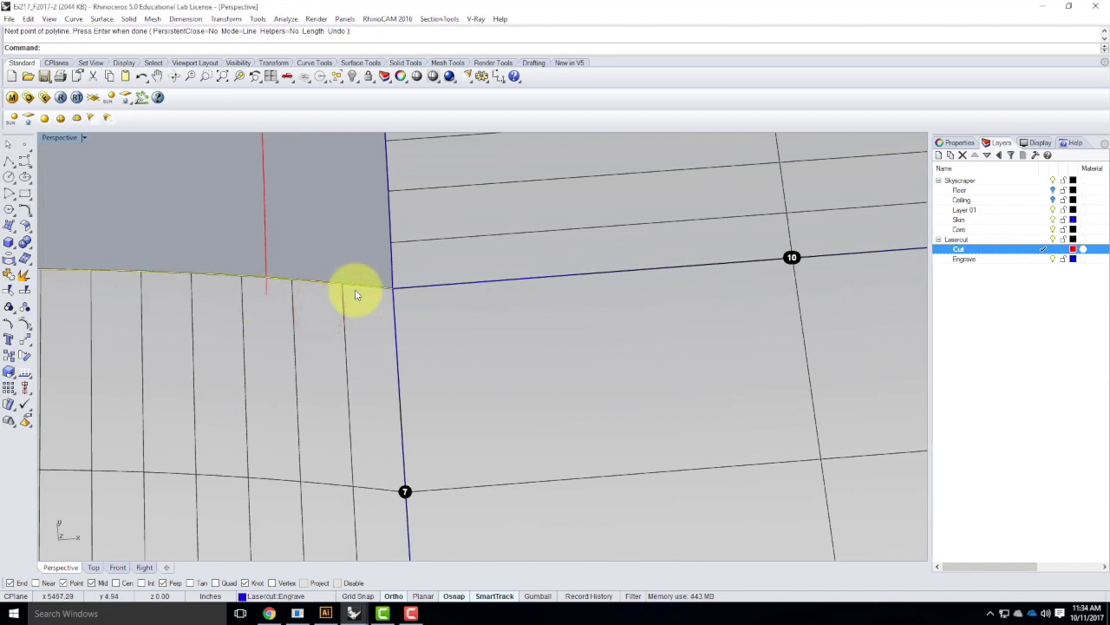
key("Return")
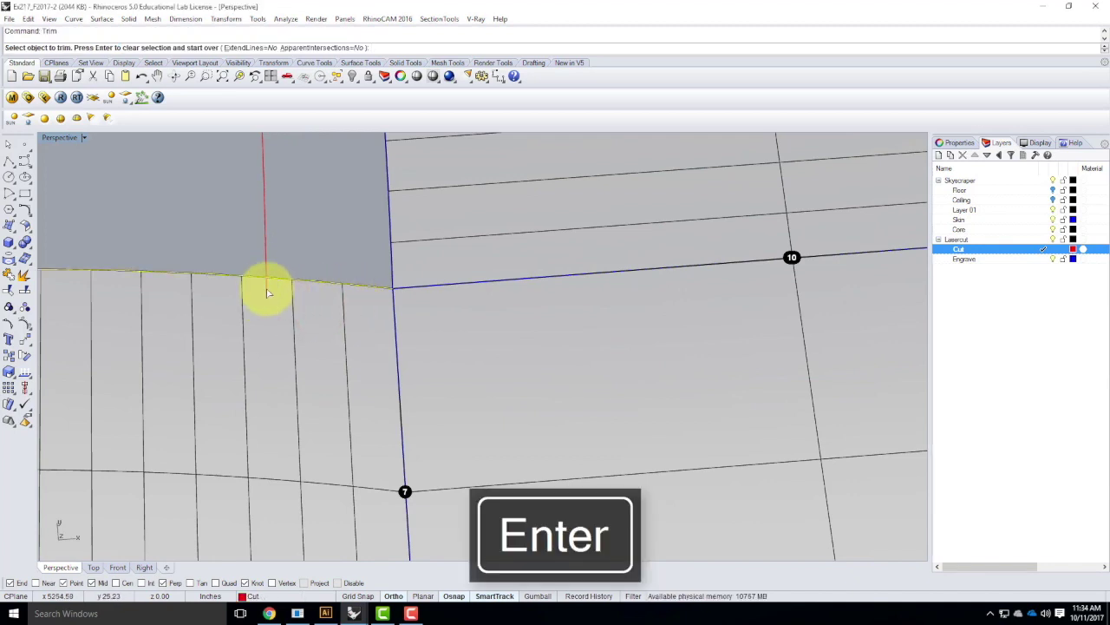
left_click(266, 289)
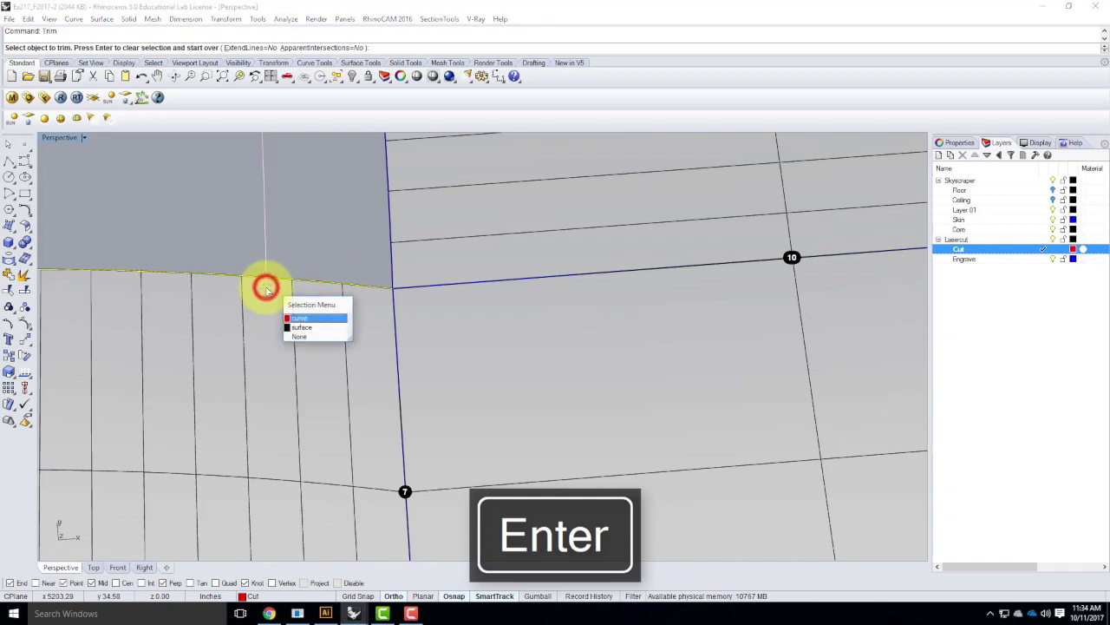
left_click(299, 318)
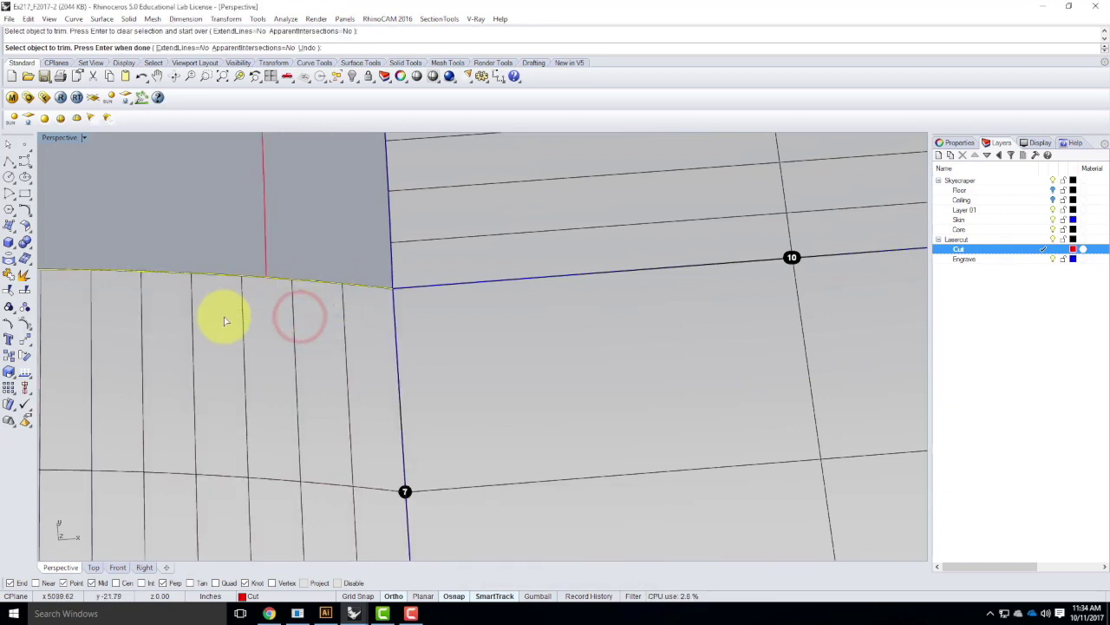
scroll(228, 310, "down", 3)
key("Escape")
Draw a polyline from the upper strip's corner between edges 8 and 11 to the end of the edge 8 offset curve
scroll(587, 265, "up", 5)
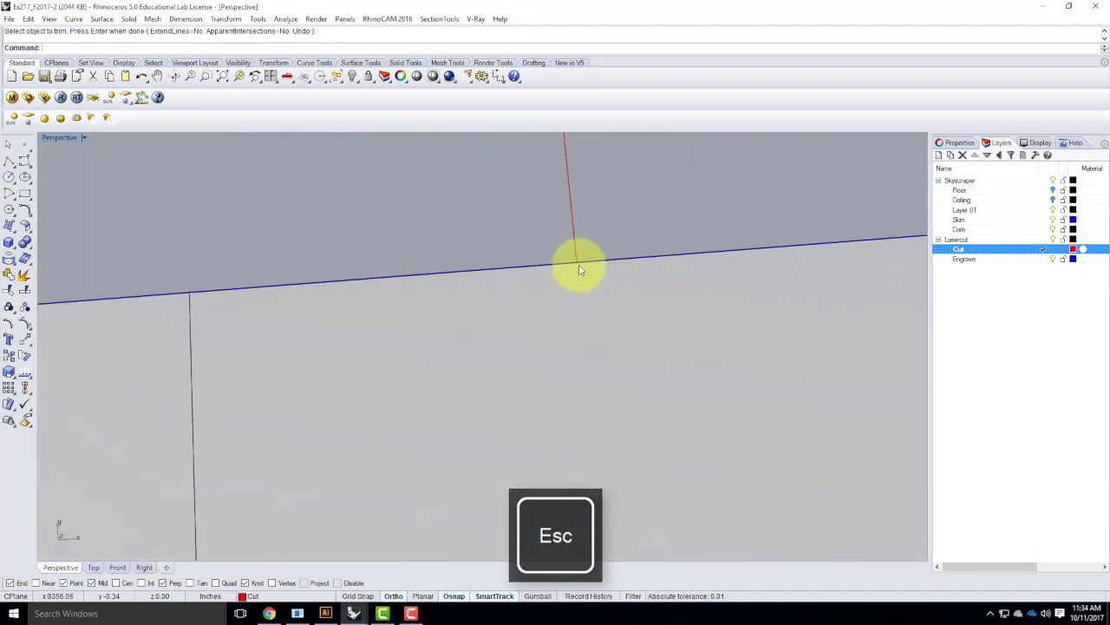
scroll(581, 287, "down", 8)
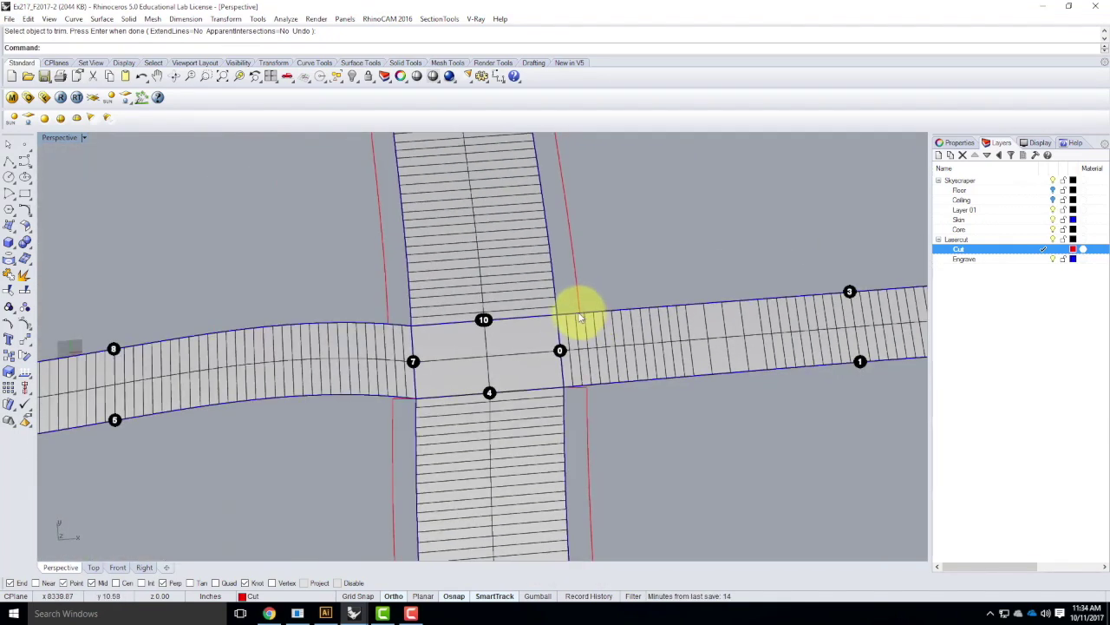
scroll(581, 320, "down", 10)
scroll(416, 201, "up", 10)
scroll(423, 204, "up", 3)
left_click(9, 163)
scroll(349, 193, "up", 4)
left_click(552, 326)
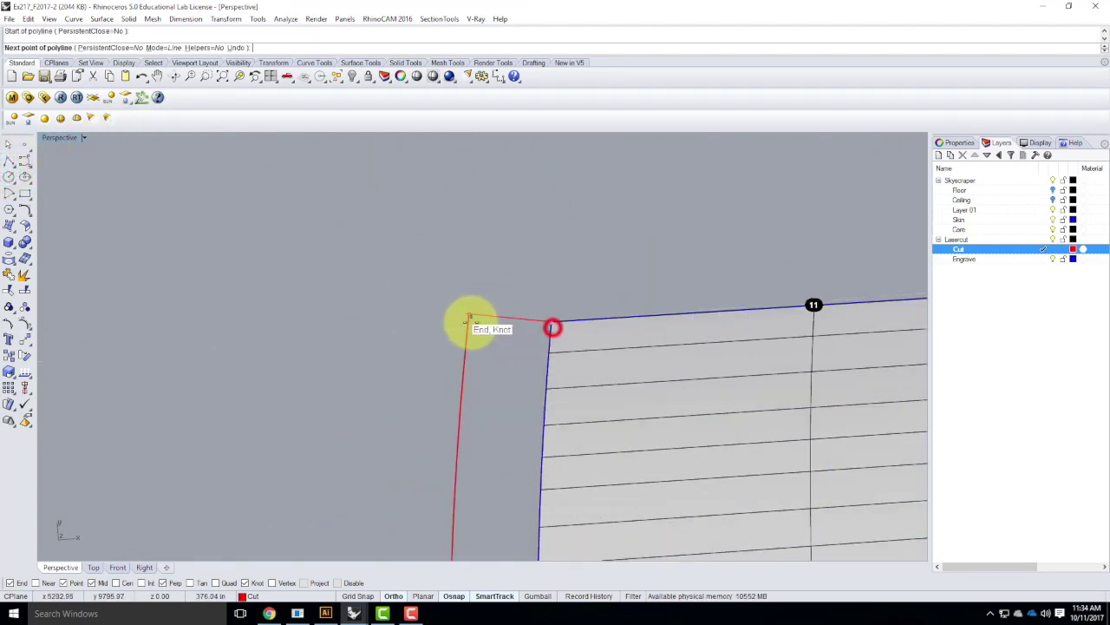
left_click(471, 321)
key("Return")
Draw a polyline from the upper strip's corner between edges 11 and 3 to the end of the edge 3 offset curve
scroll(362, 337, "down", 3)
scroll(361, 336, "down", 4)
scroll(630, 323, "up", 8)
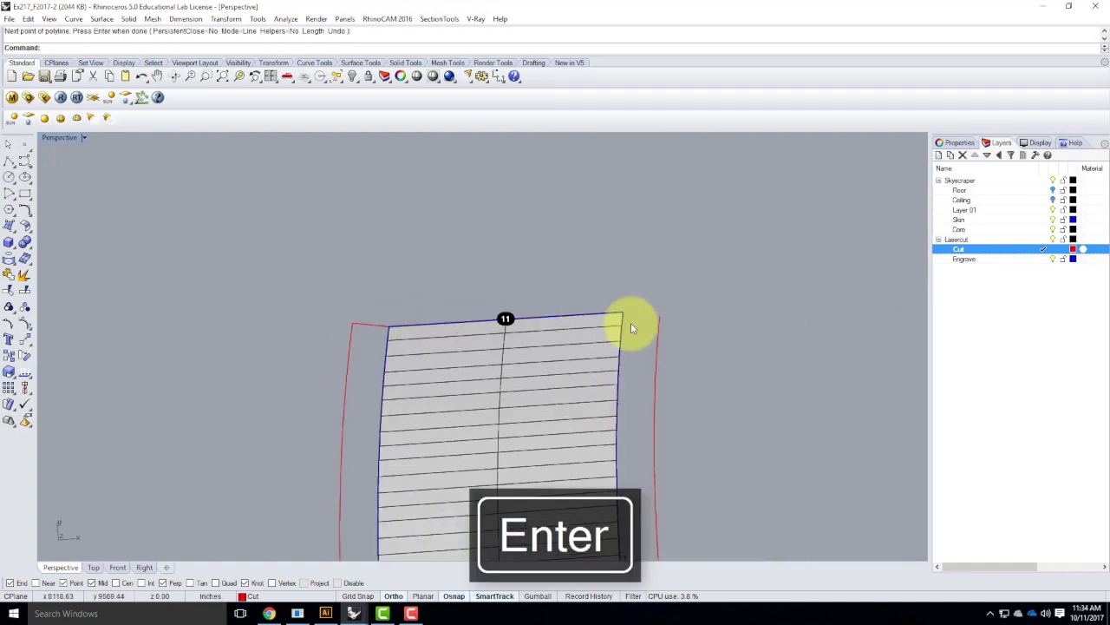
right_click(628, 306)
left_click(621, 301)
left_click(679, 302)
key("Return")
scroll(363, 227, "down", 3)
scroll(364, 225, "down", 3)
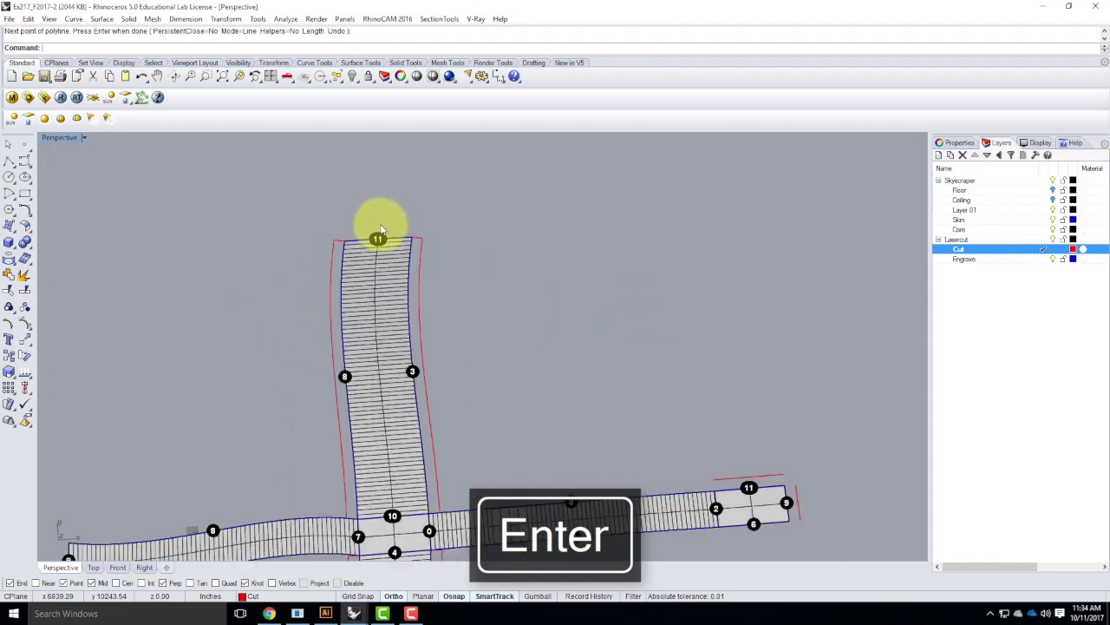
scroll(533, 422, "up", 8)
right_click(532, 423)
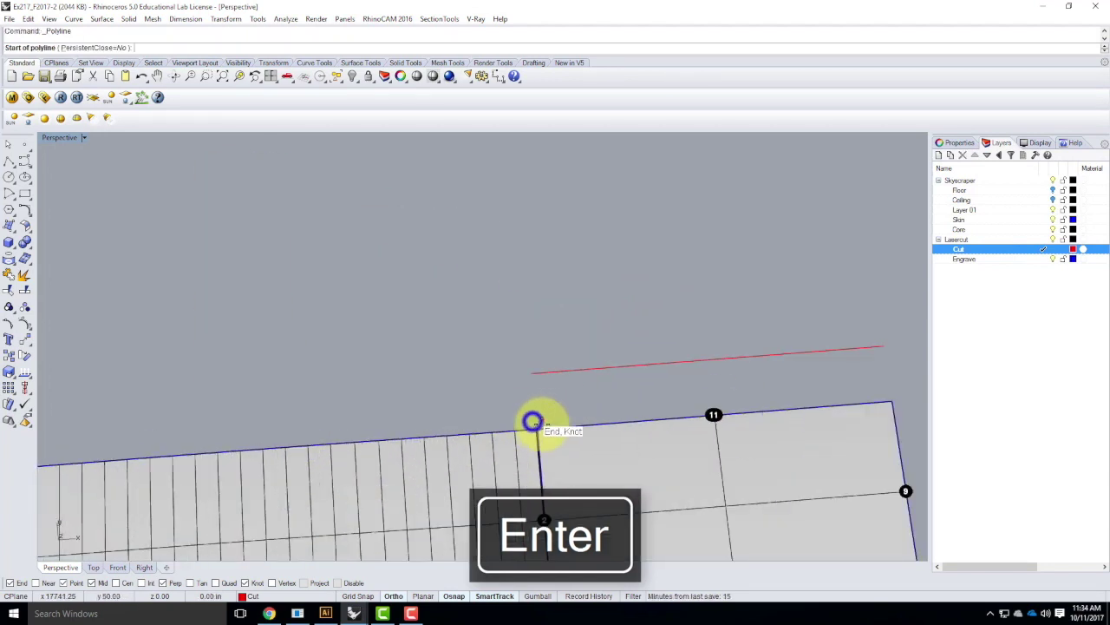
scroll(555, 425, "up", 3)
left_click(484, 429)
left_click(461, 182)
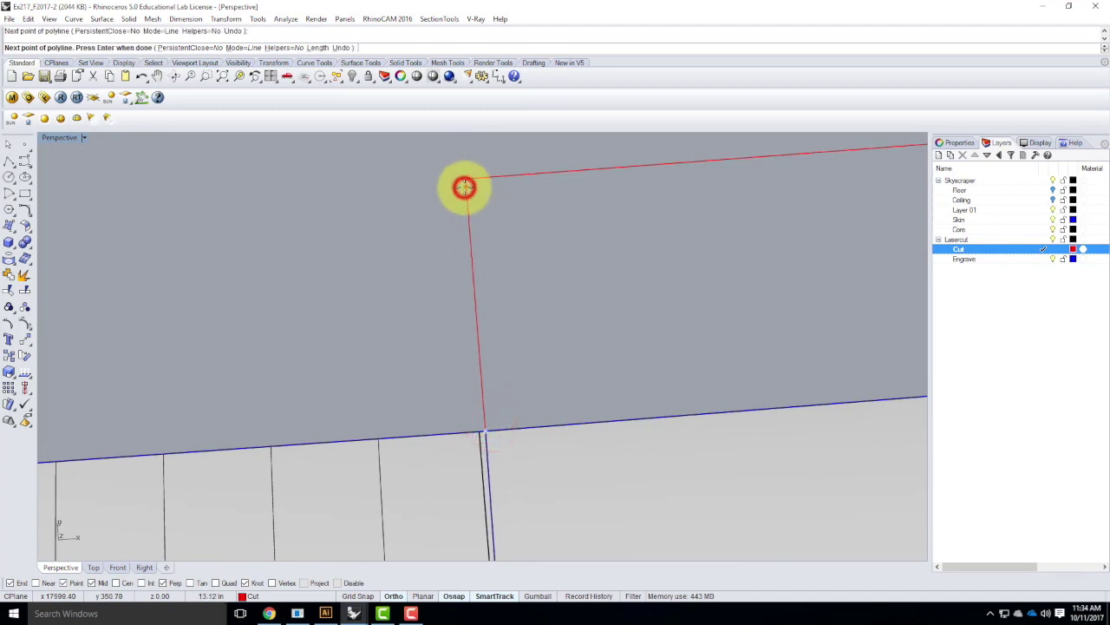
key("ctrl+z")
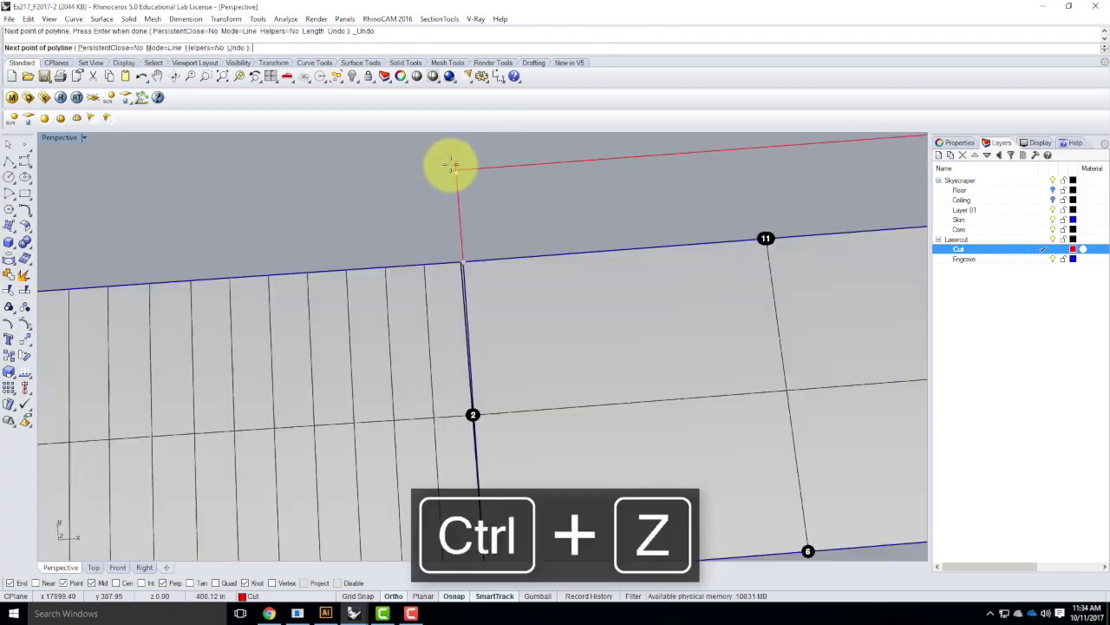
key("Escape")
Rotate the outer plain panel and its two offset curves about the lower corner at edge 2 to align with the strip's end corner
scroll(573, 428, "down", 4)
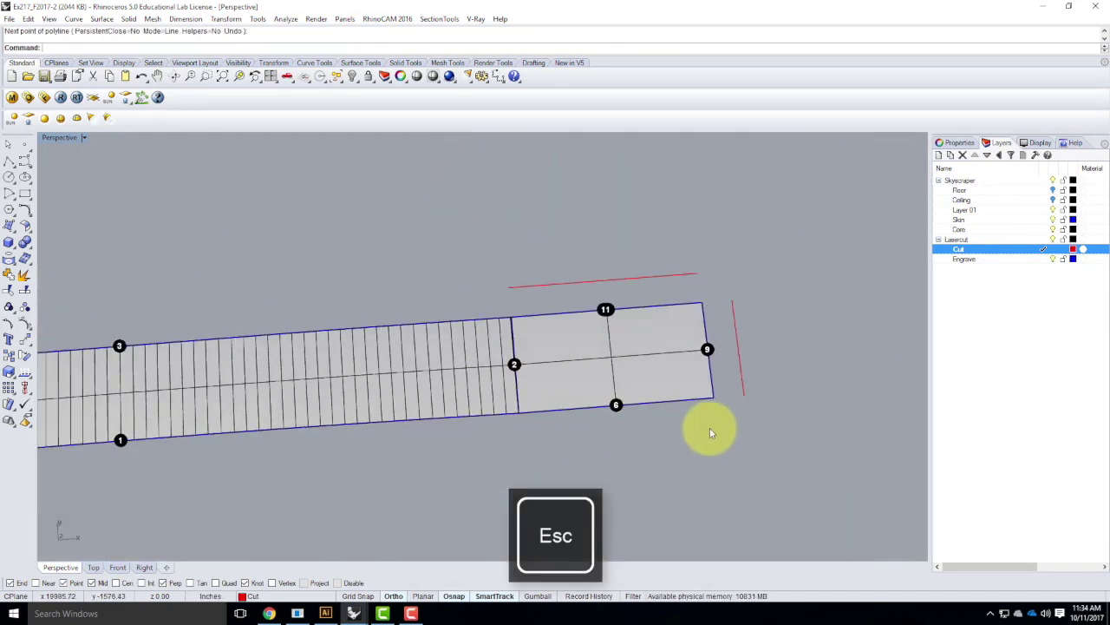
left_click_drag(645, 272, 634, 260)
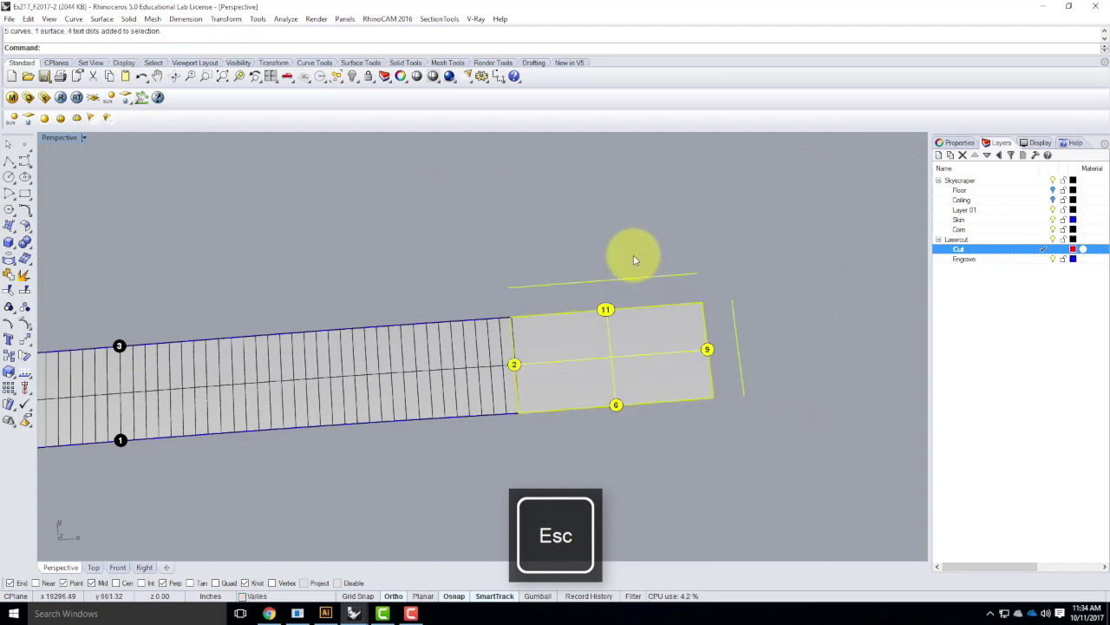
key("Return")
left_click(510, 415)
scroll(512, 330, "up", 6)
left_click(421, 323)
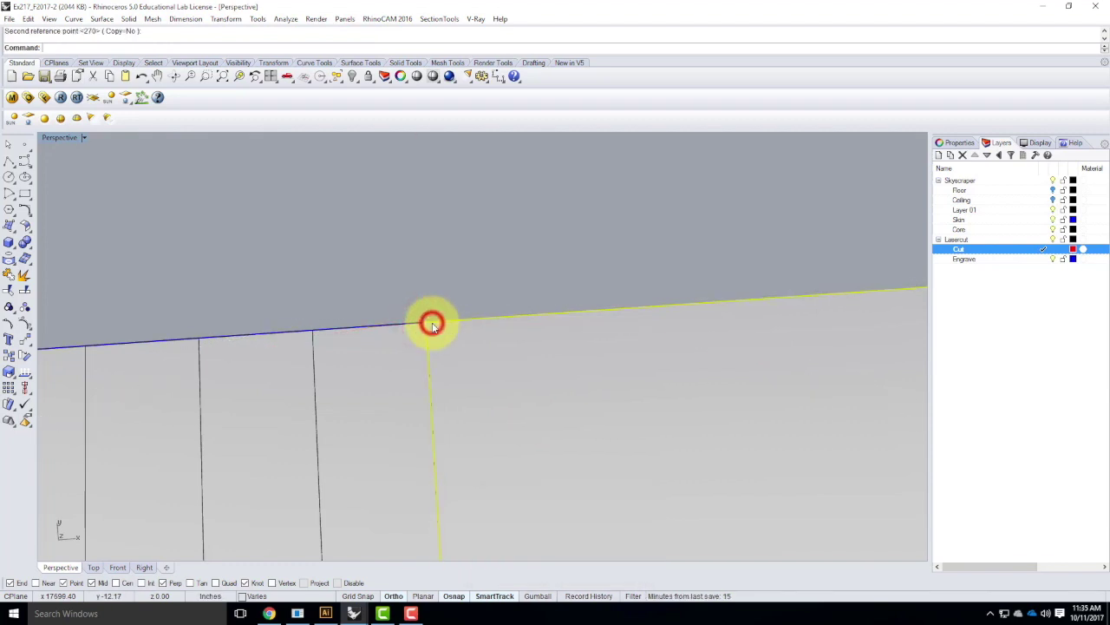
scroll(408, 328, "down", 5)
key("Escape")
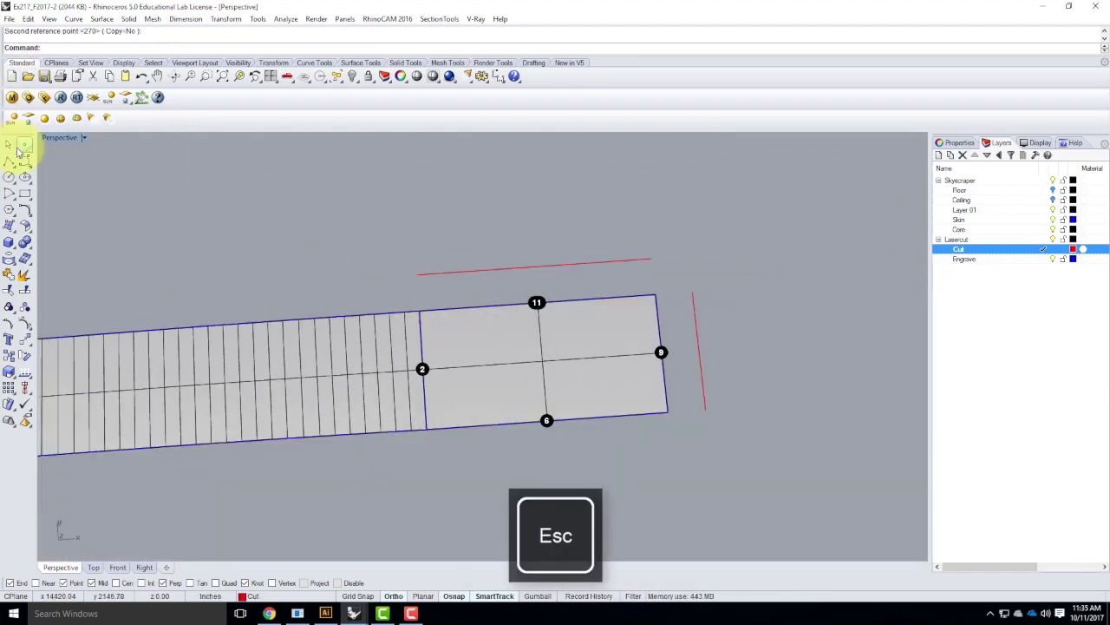
Draw polylines from both corners of the outer panel's edge 11 to the ends of its offset curve, closing the tab
left_click(8, 165)
left_click(425, 309)
left_click(420, 279)
key("Return")
key("Return")
left_click(658, 295)
left_click(651, 260)
key("Return")
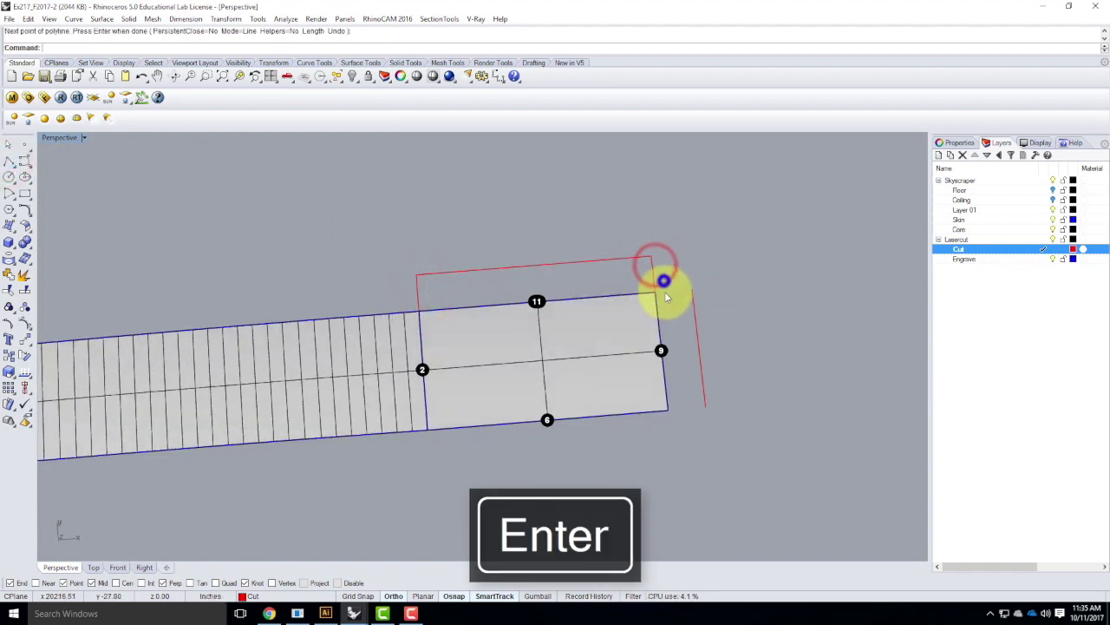
Draw polylines from both corners of the outer panel's edge 9 to the ends of its offset curve, closing the end tab
right_click(656, 295)
left_click(657, 293)
left_click(689, 290)
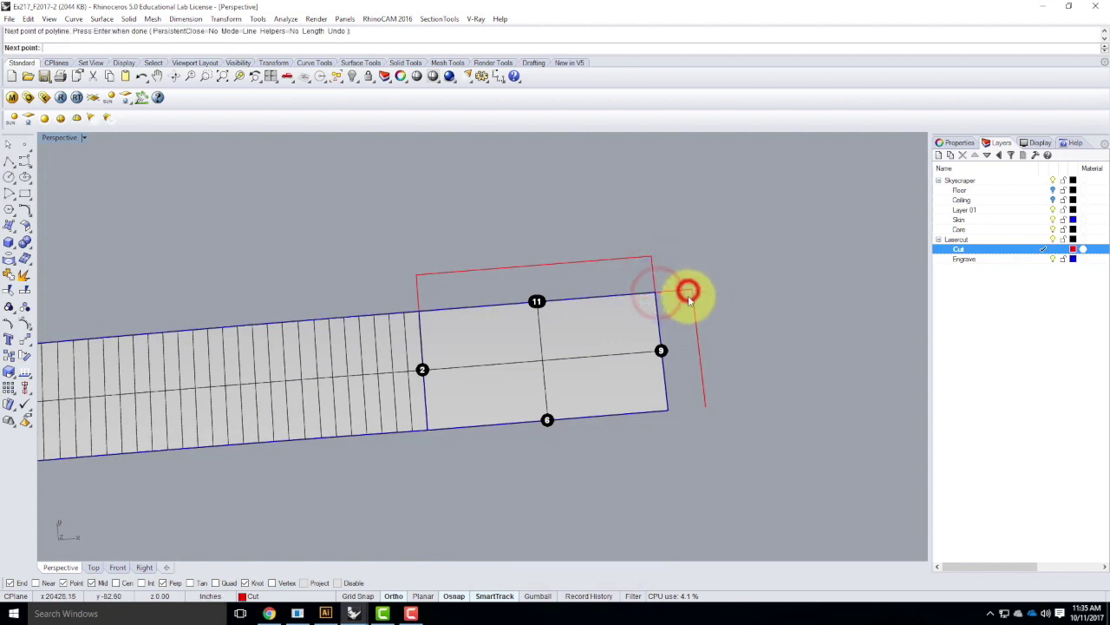
key("Return")
left_click(673, 412)
left_click(712, 411)
scroll(789, 346, "down", 5)
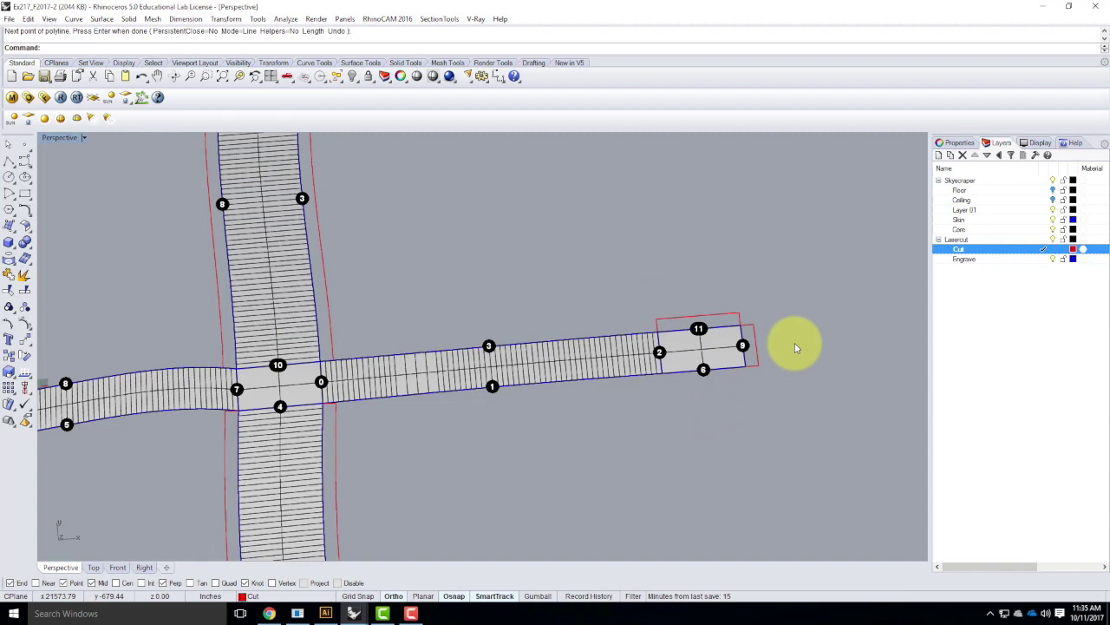
Hide the Skyscraper parent layer and inspect the remaining Cut and Engrave curves of the whole net
left_click(1053, 180)
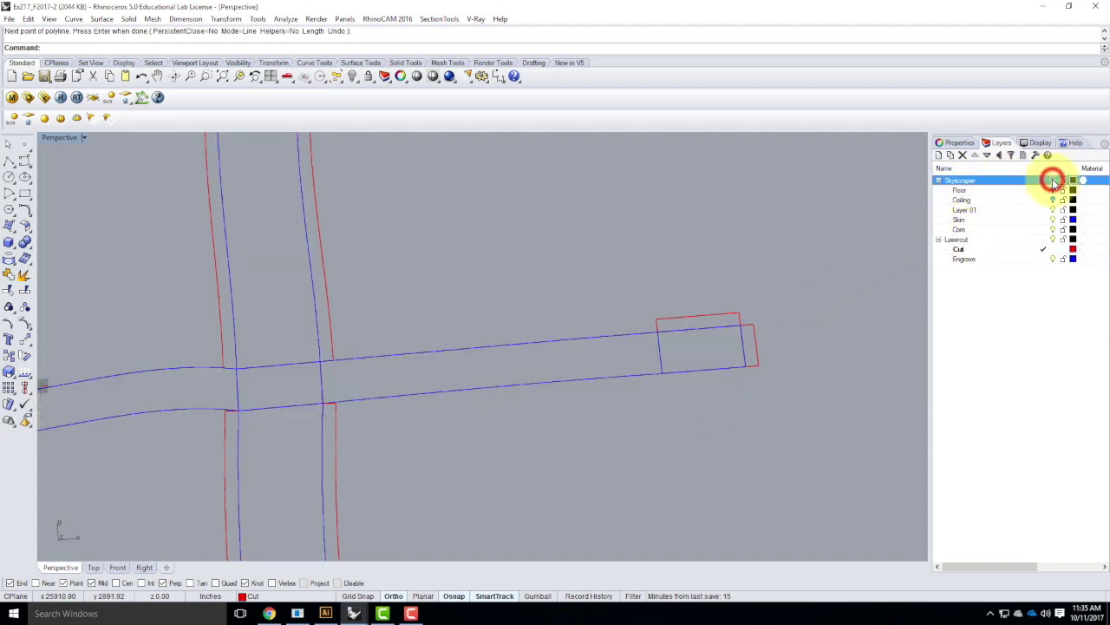
scroll(645, 310, "down", 4)
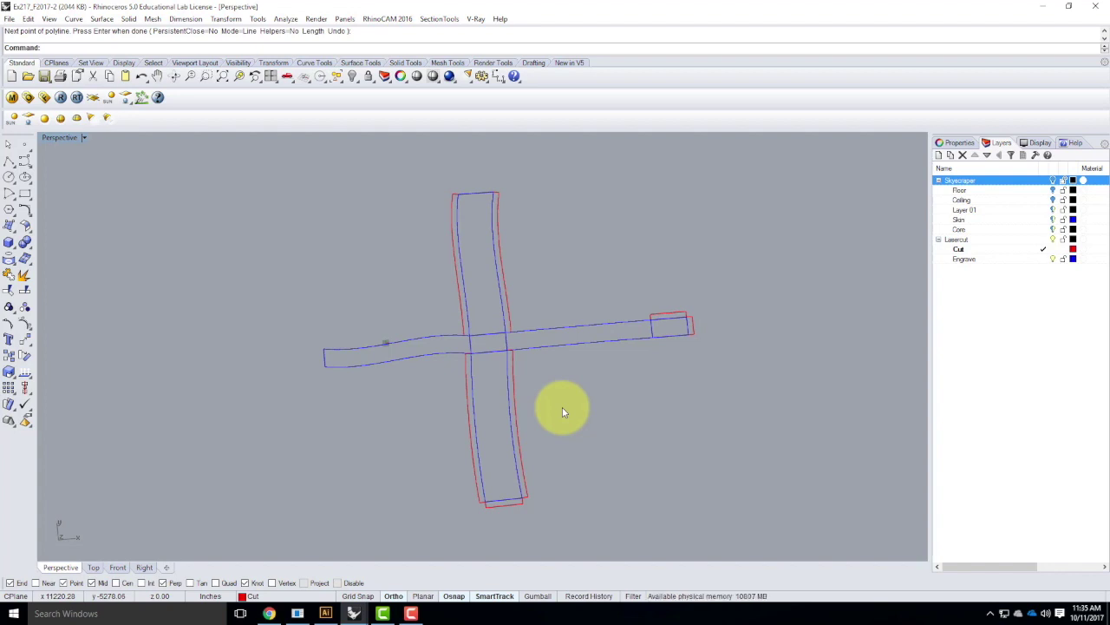
scroll(571, 355, "up", 5)
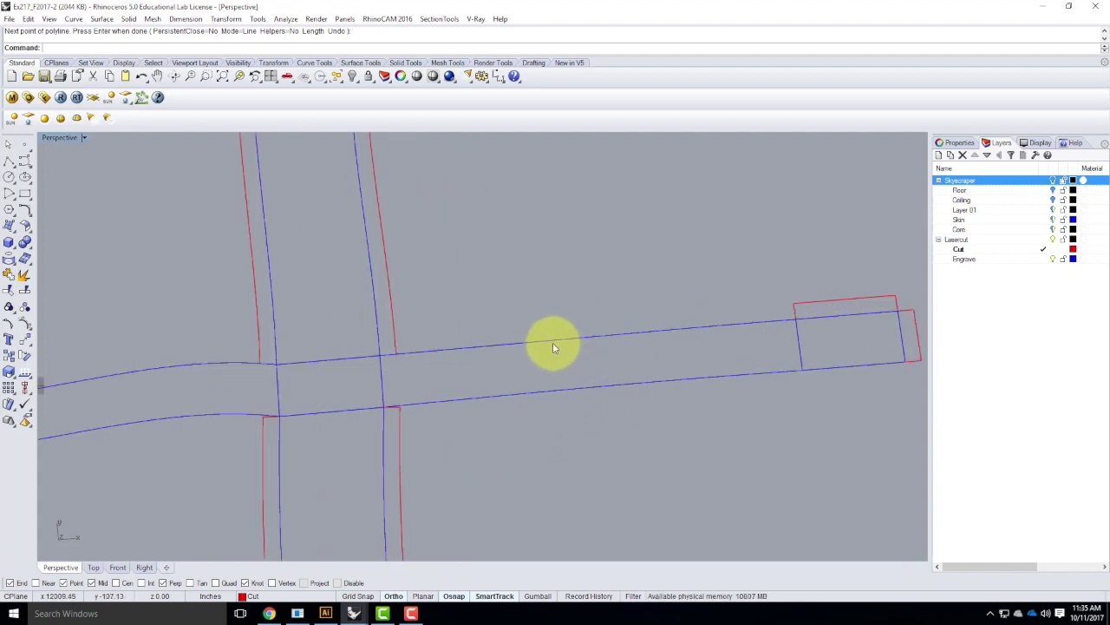
Select the upper long edge curve of the strip running between the central panel and the outer plain panel
key("Escape")
left_click(552, 342)
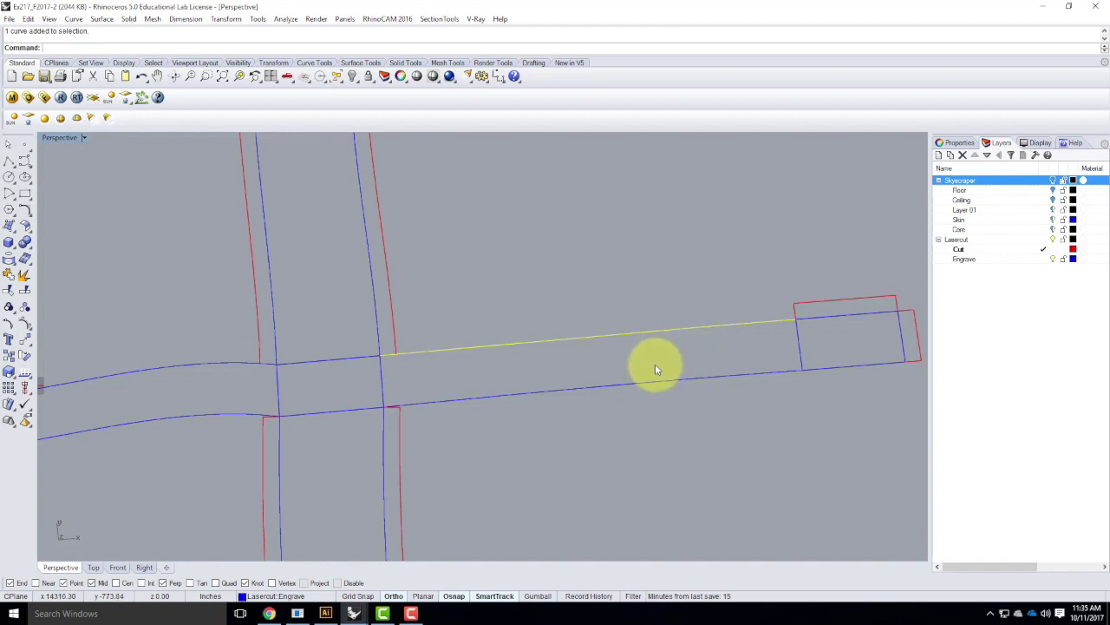
scroll(682, 417, "down", 3)
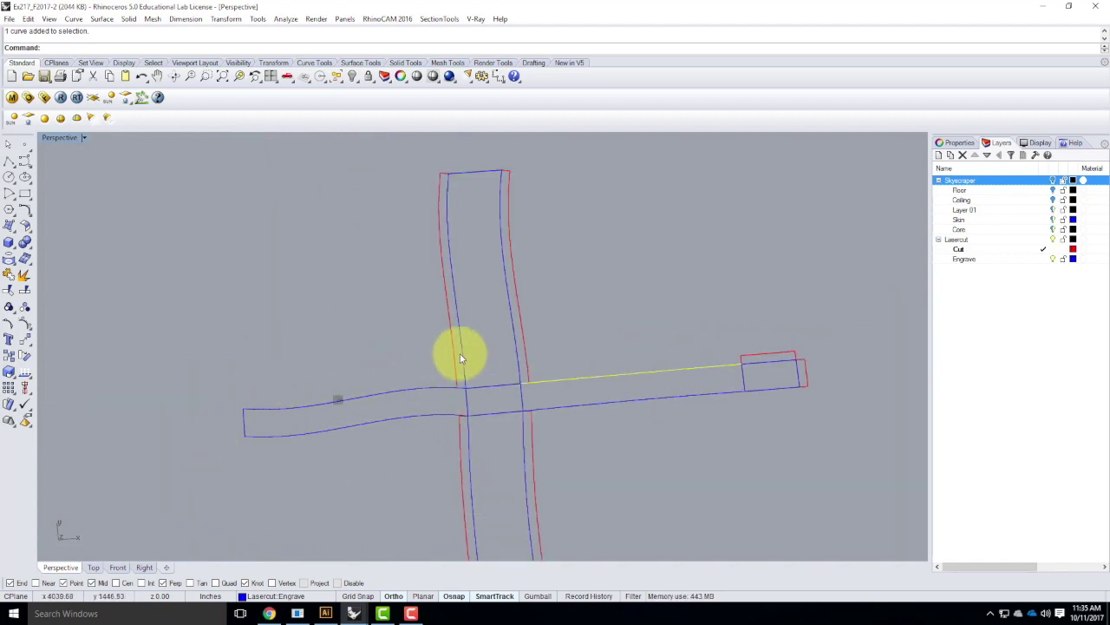
Select the remaining outer edge curves of the narrow unrolled strip and change their object layer to Cut
left_click(706, 397, "shift")
left_click(779, 392, "shift")
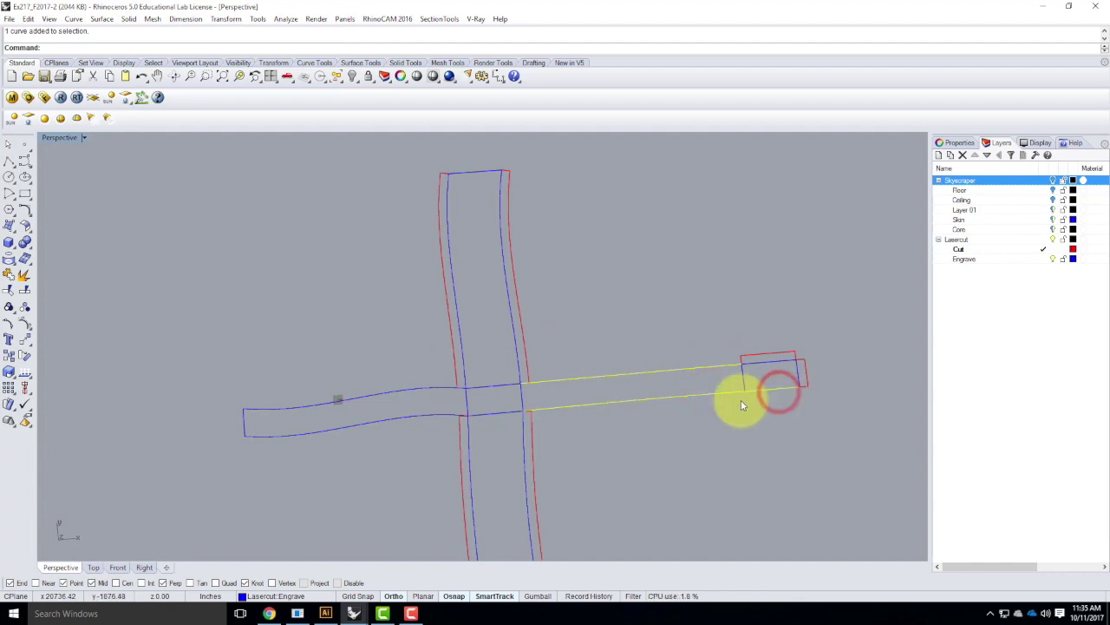
scroll(488, 327, "down", 4)
scroll(412, 369, "up", 3)
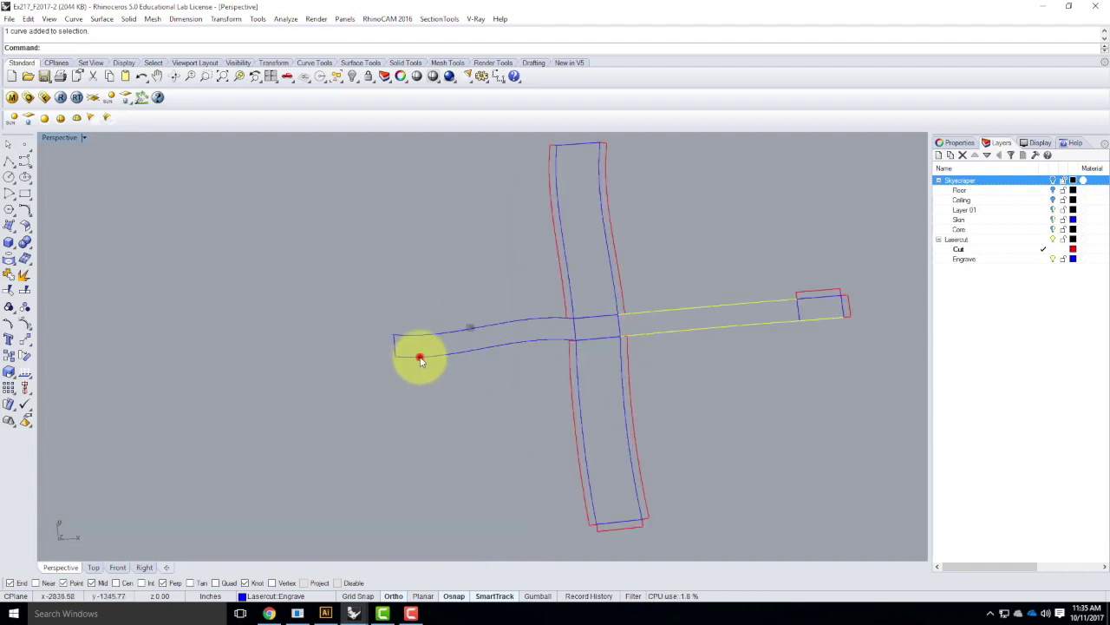
left_click(420, 358, "shift")
left_click(391, 340, "shift")
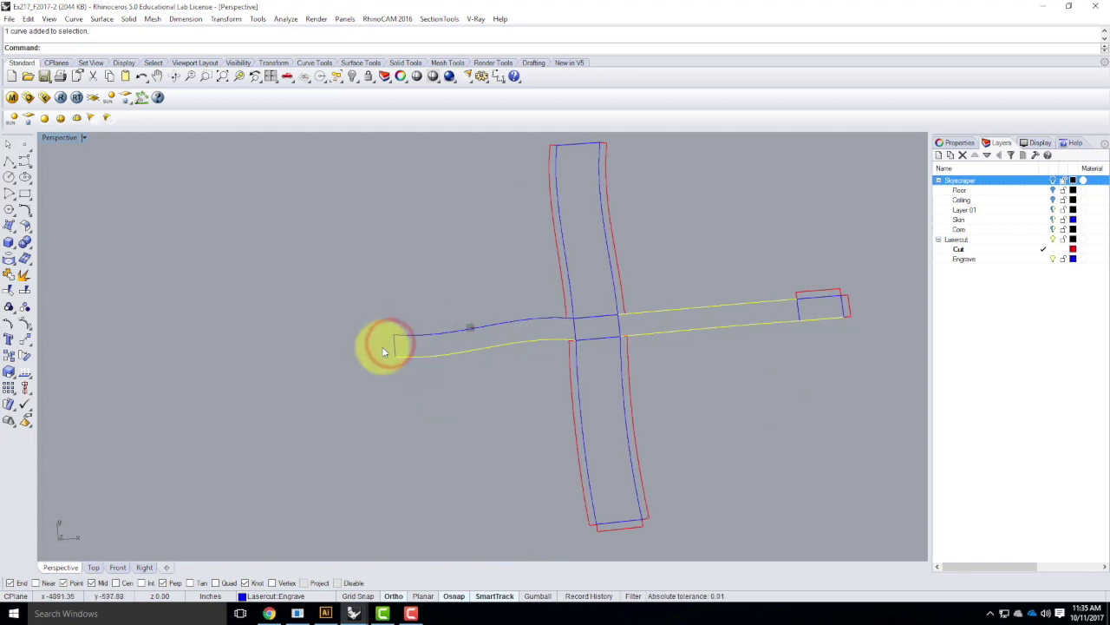
scroll(446, 440, "down", 4)
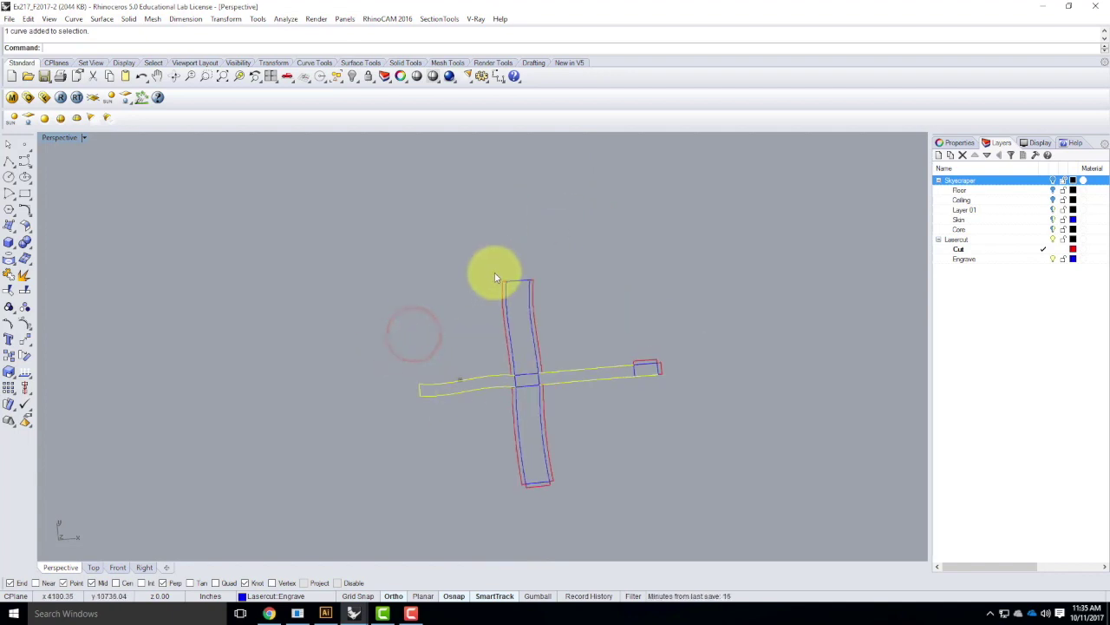
scroll(489, 268, "up", 4)
left_click(529, 284, "shift")
scroll(389, 216, "down", 6)
scroll(488, 395, "up", 8)
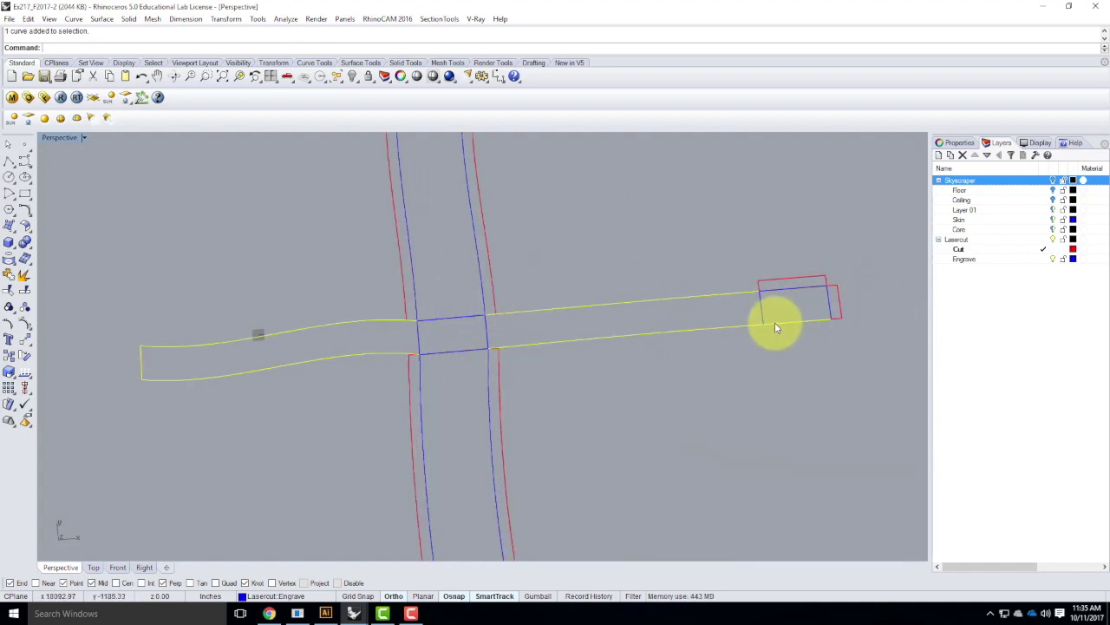
right_click(994, 252)
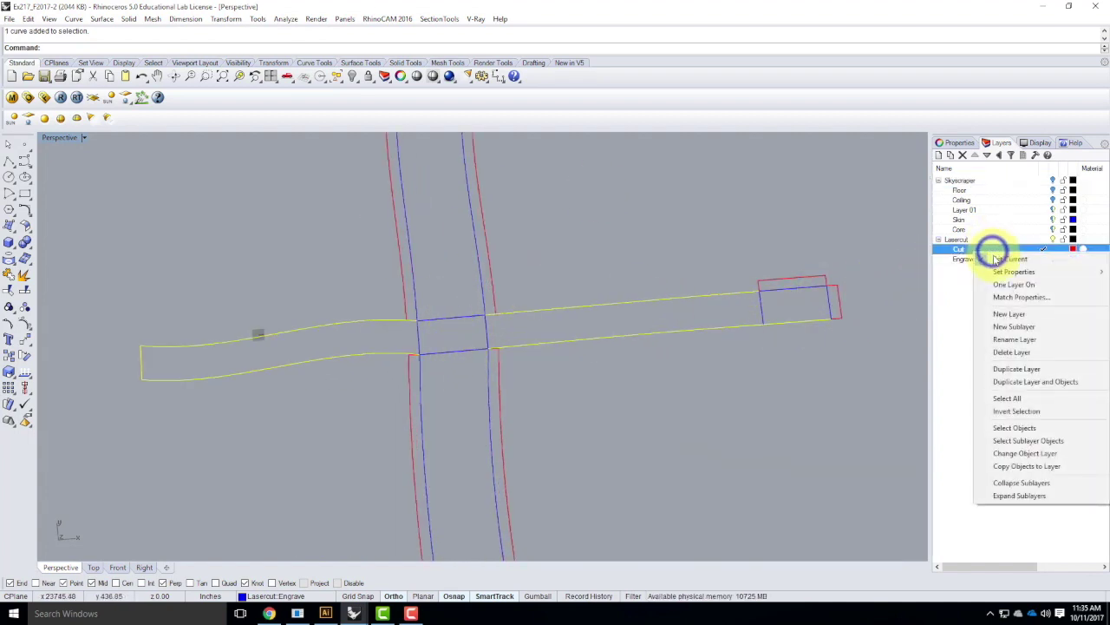
left_click(1049, 454)
left_click(749, 425)
scroll(303, 392, "down", 3)
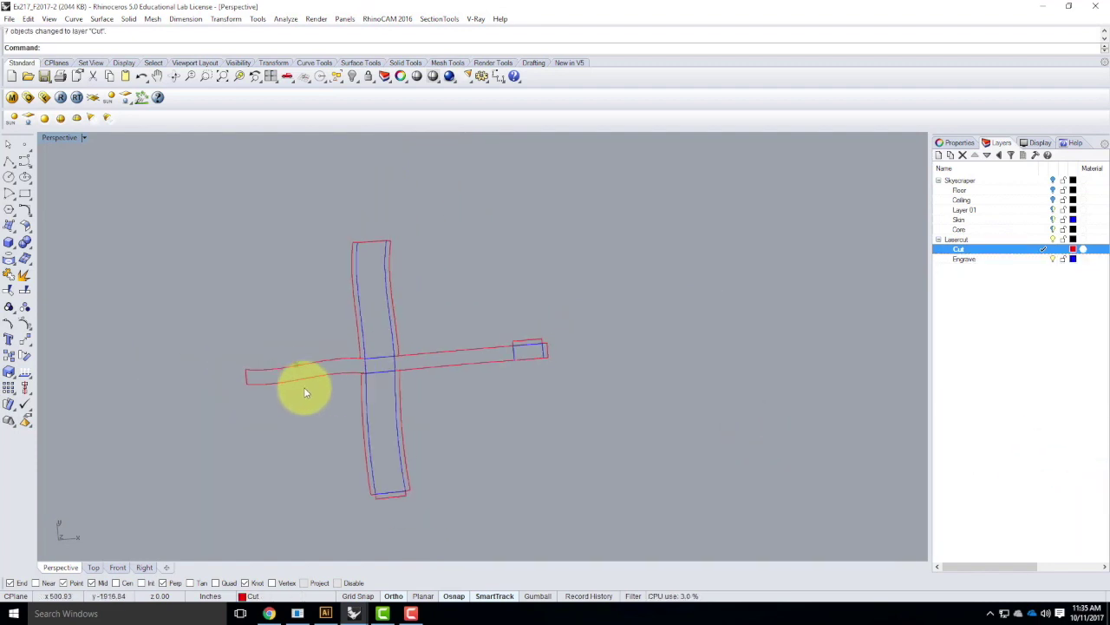
Turn on the Skyscraper layer
left_click_drag(194, 173, 714, 516)
left_click(607, 493)
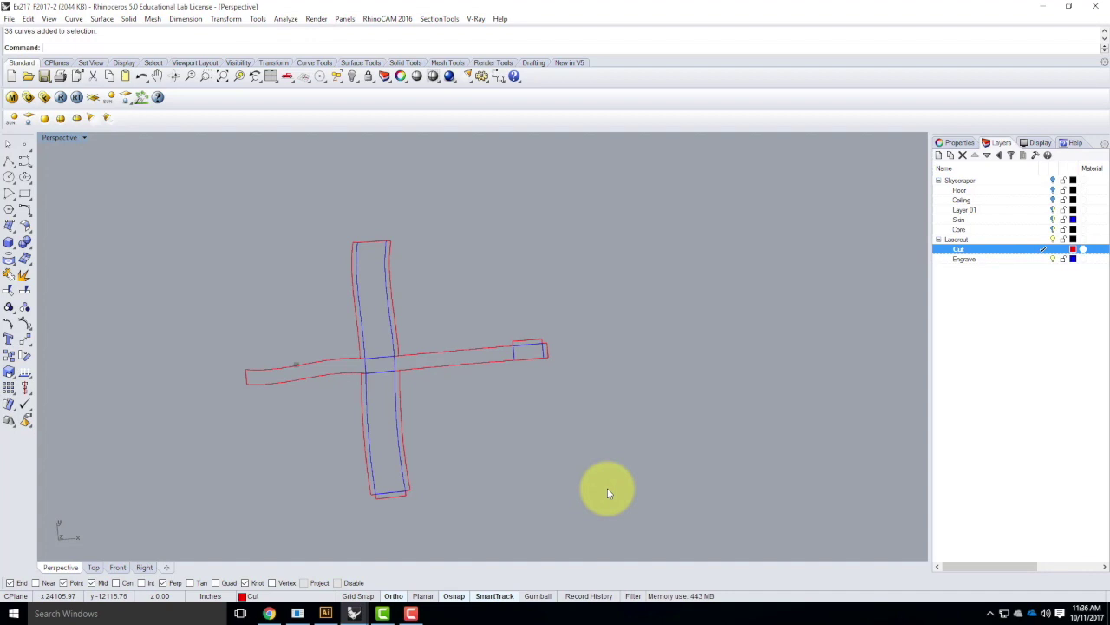
scroll(479, 491, "down", 8)
right_click_drag(615, 481, 531, 362)
scroll(512, 369, "down", 15)
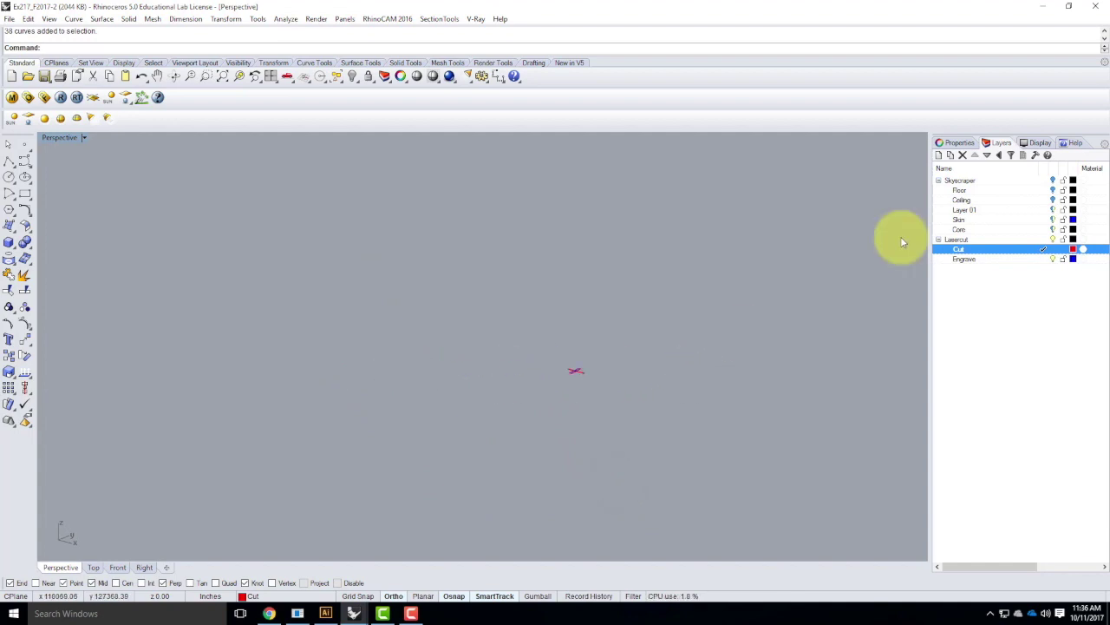
left_click(1054, 180)
scroll(598, 382, "up", 10)
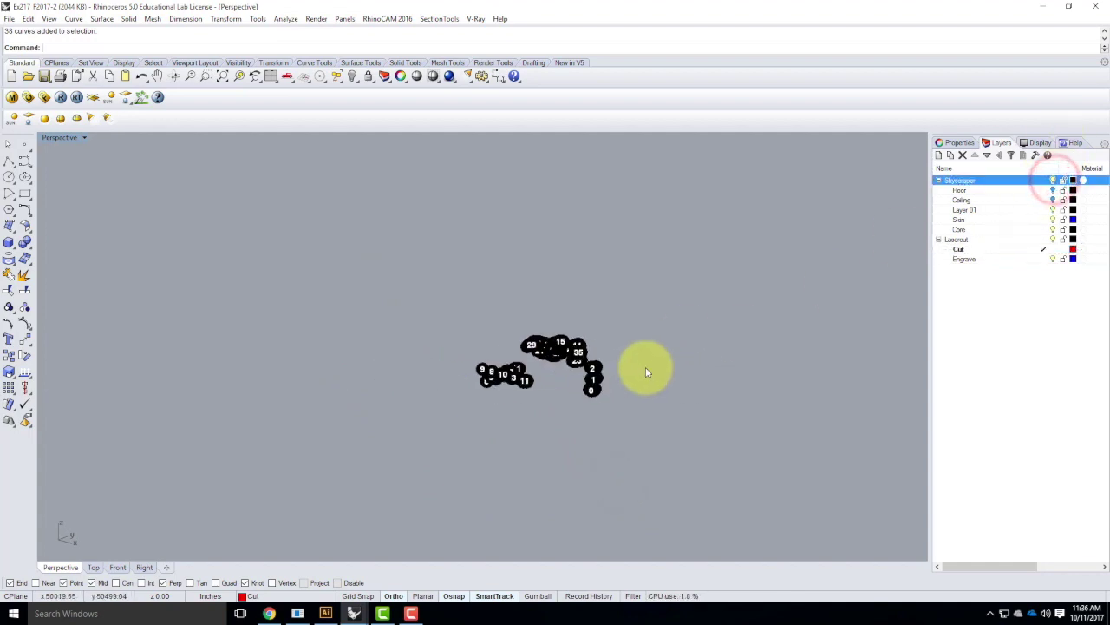
Examine the solid tower and its unrolled surfaces with their numbered edges
left_click(604, 382)
scroll(508, 321, "up", 12)
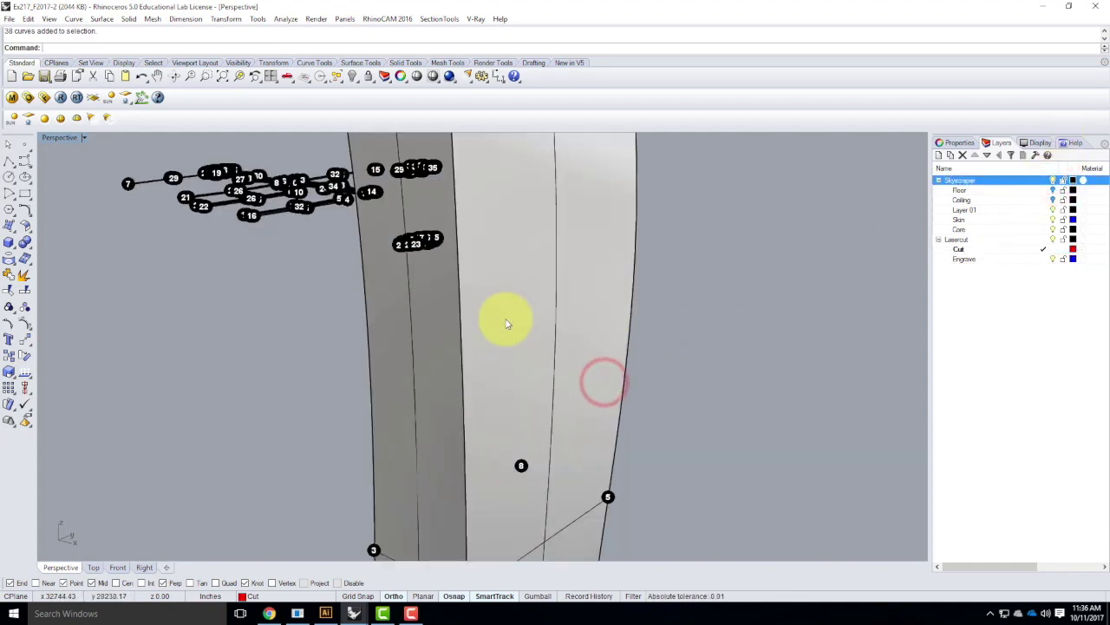
scroll(508, 321, "down", 7)
left_click(509, 320)
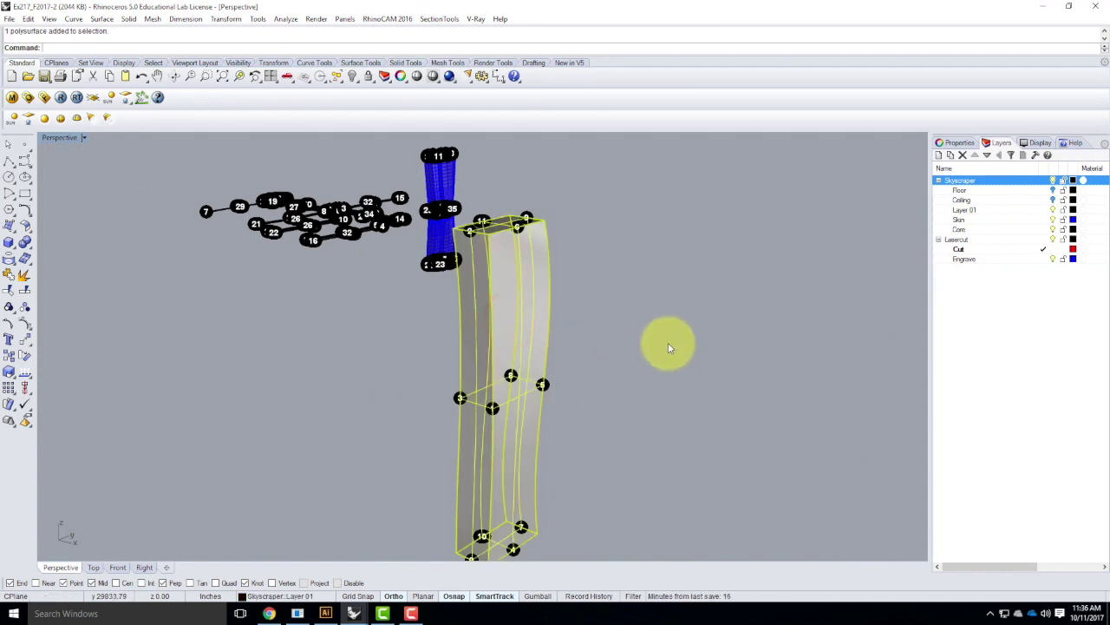
scroll(666, 347, "down", 6)
key("Escape")
scroll(182, 378, "up", 8)
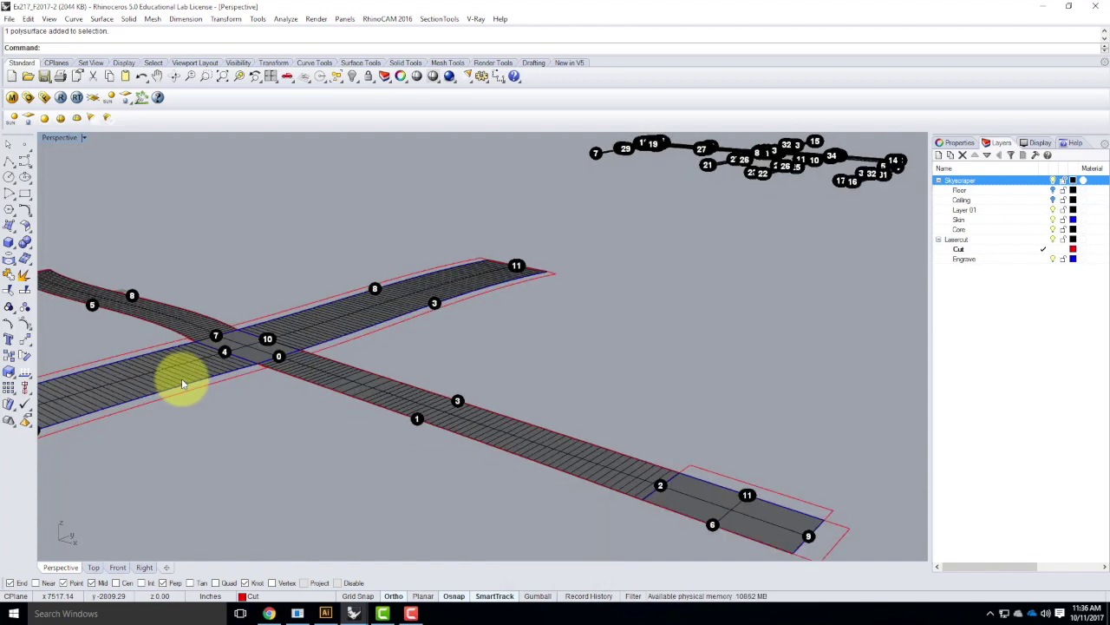
scroll(181, 378, "down", 8)
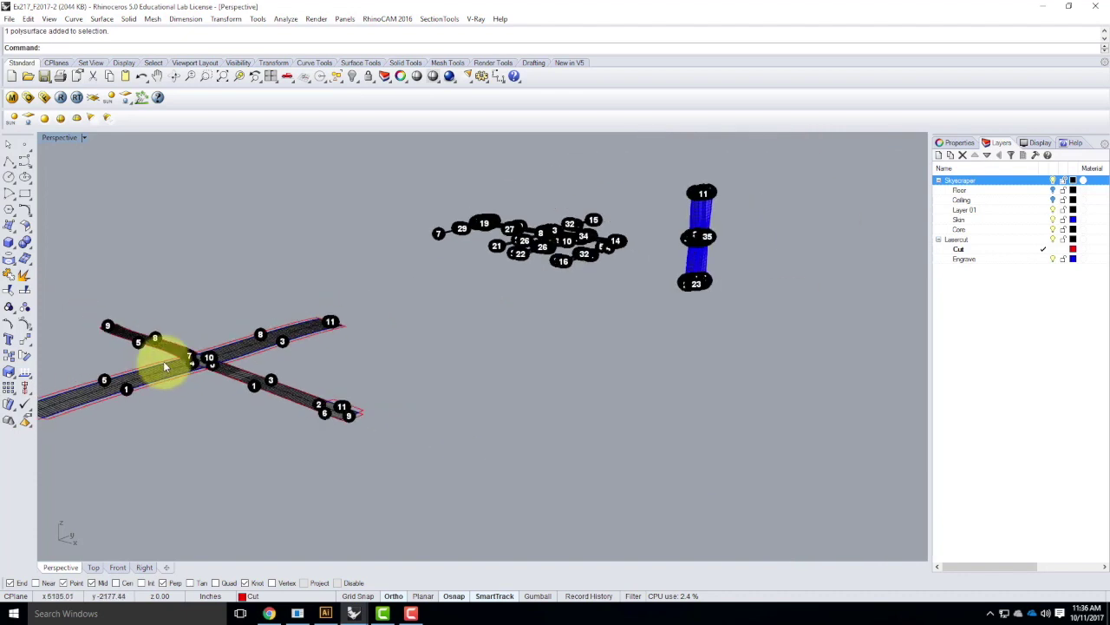
Copy the tower polysurface without its number dots to an empty area well away from the other geometry
key("Escape")
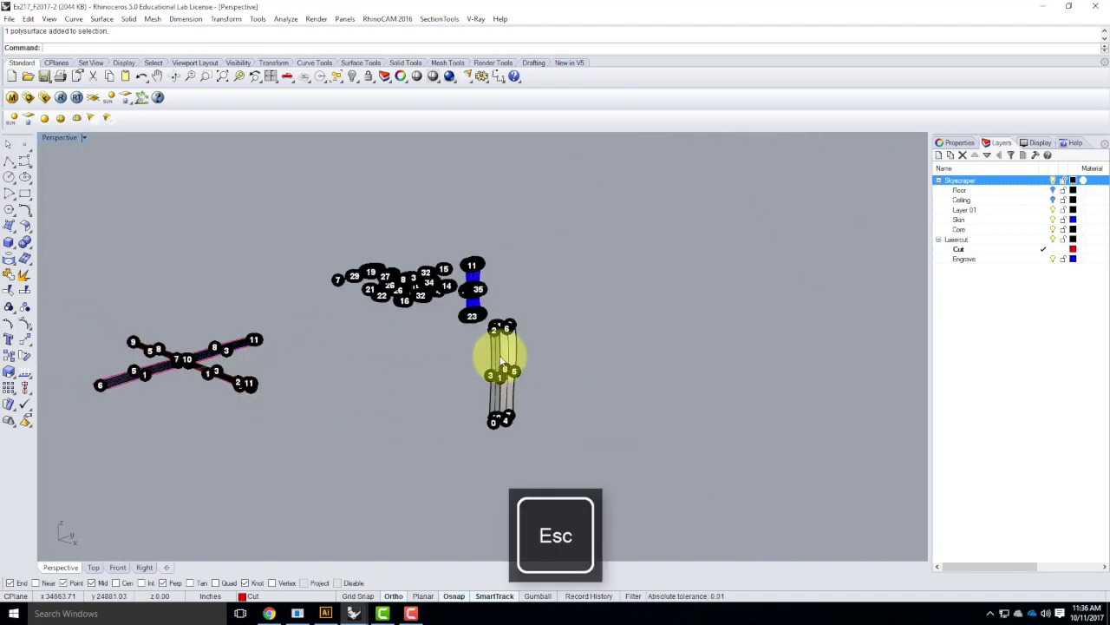
left_click(496, 352)
left_click(537, 395)
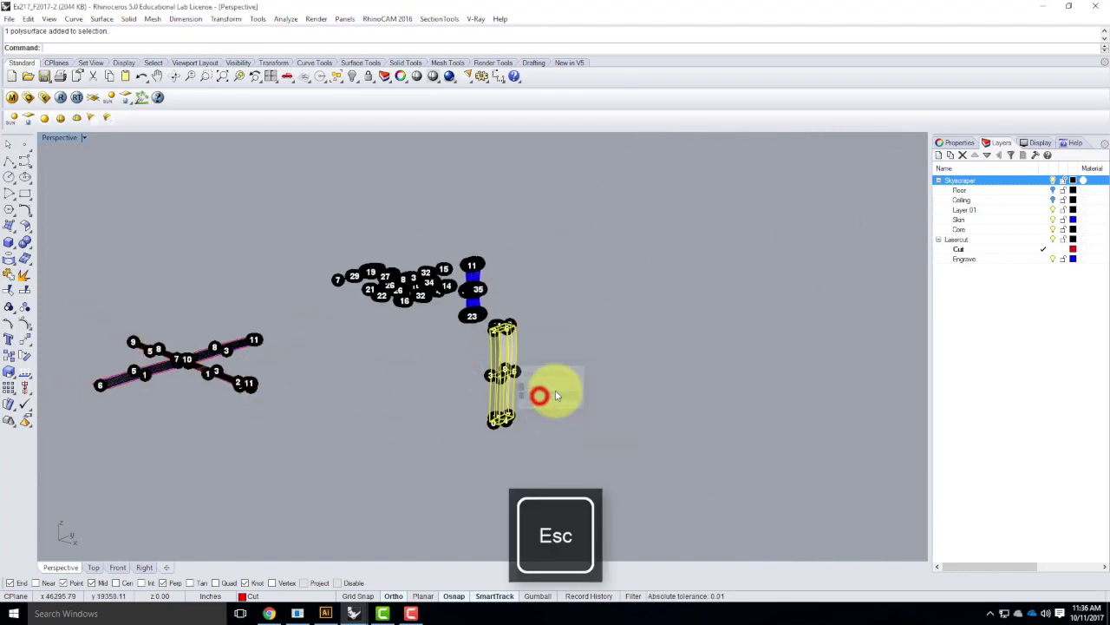
key("Return")
left_click(578, 422)
scroll(458, 409, "down", 3)
left_click(770, 449)
key("Escape")
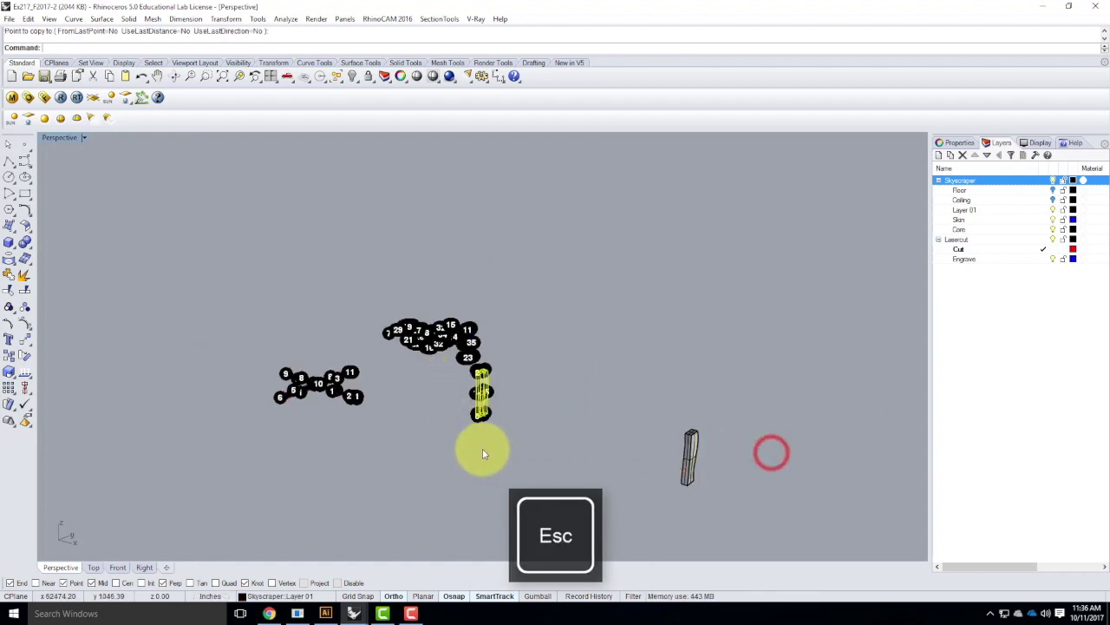
Move the cross-shaped unrolled layout, including its curves, surfaces and text dots, to an open area beyond the other layouts
left_click_drag(240, 332, 380, 450)
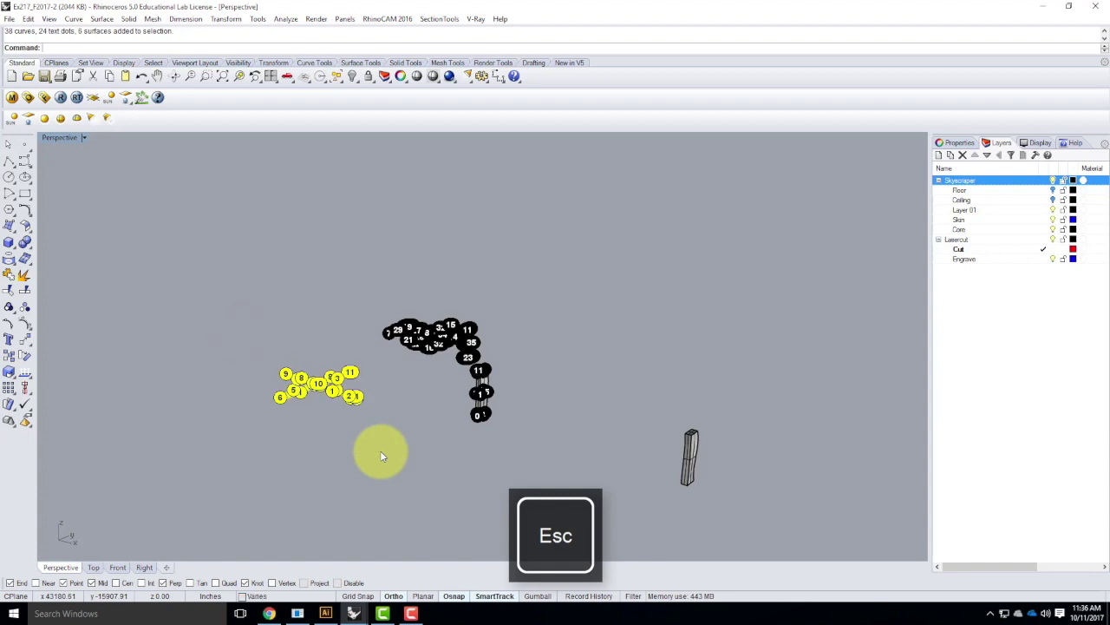
key("Return")
left_click(620, 391)
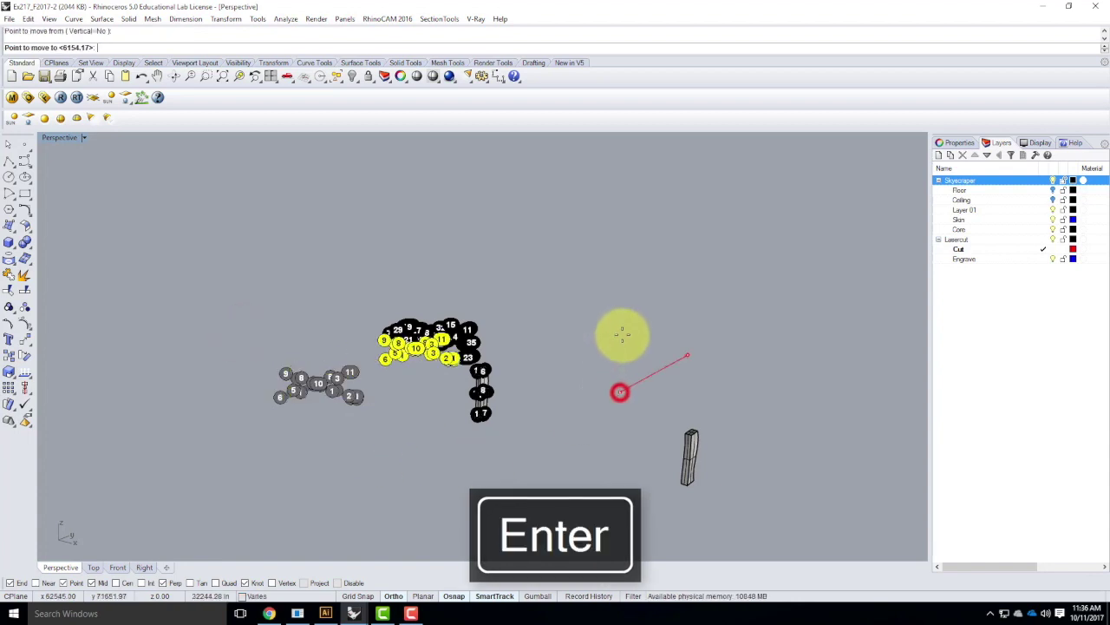
left_click(761, 305)
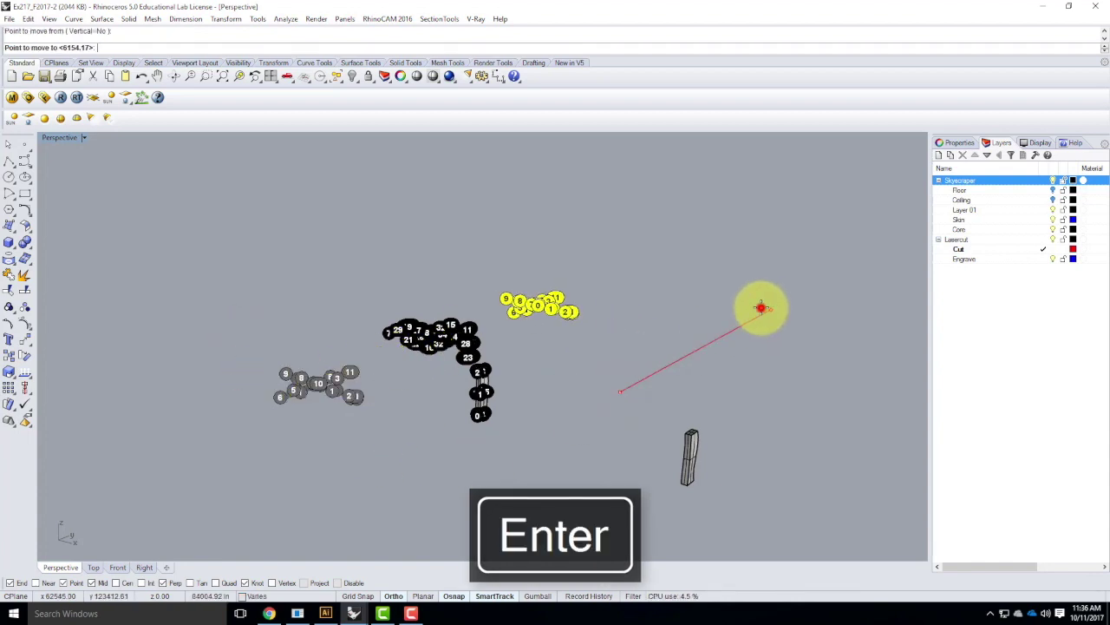
key("Escape")
scroll(518, 314, "up", 3)
right_click_drag(518, 314, 546, 271)
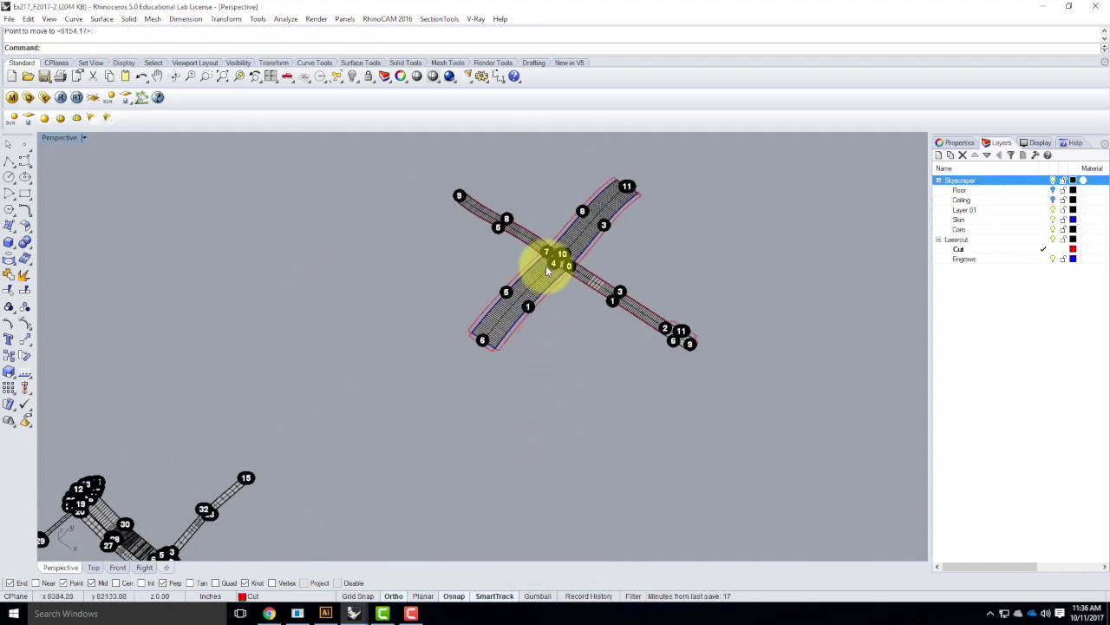
right_click_drag(547, 271, 363, 250)
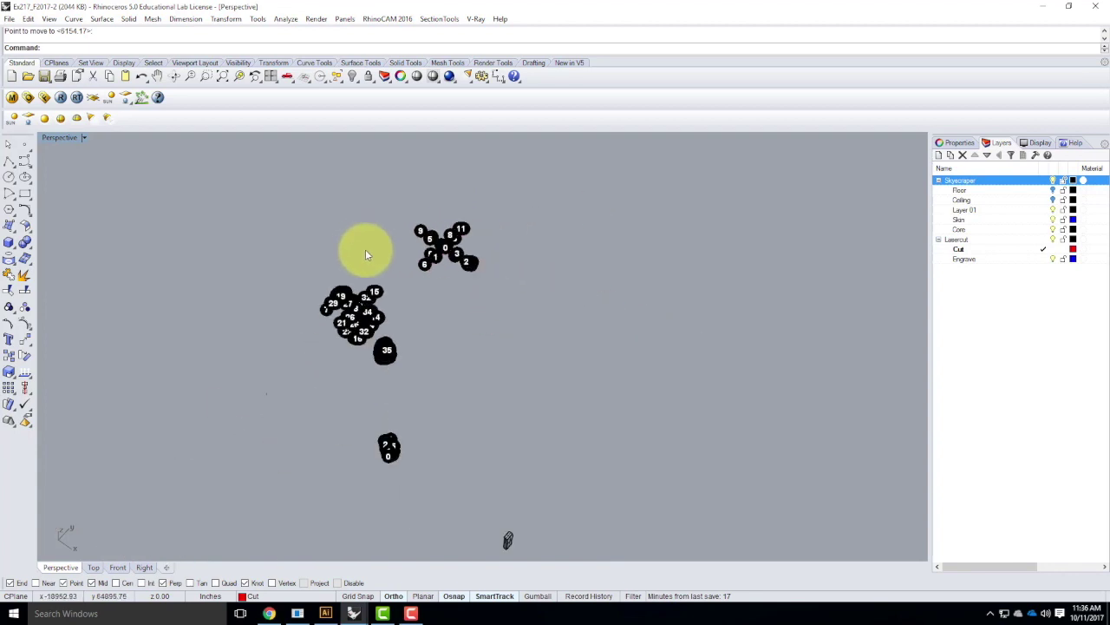
Create a rectangular plane surface around the base of the copied tower, extending past its footprint on all sides
scroll(495, 540, "up", 8)
scroll(542, 477, "down", 8)
right_click_drag(547, 468, 543, 431)
scroll(518, 370, "up", 4)
scroll(517, 367, "up", 8)
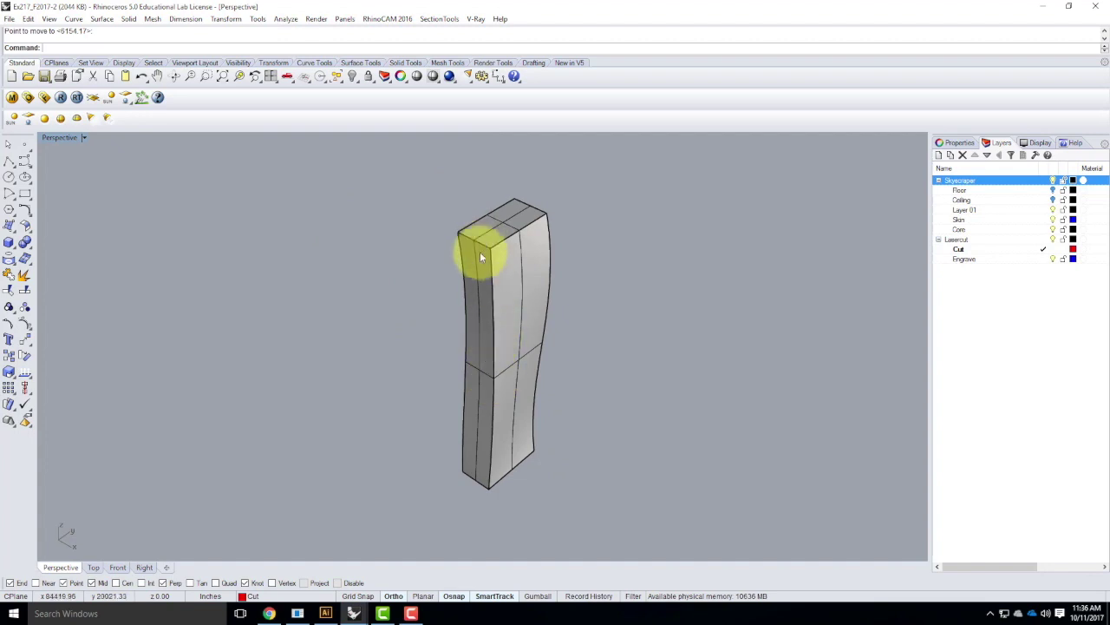
key("Escape")
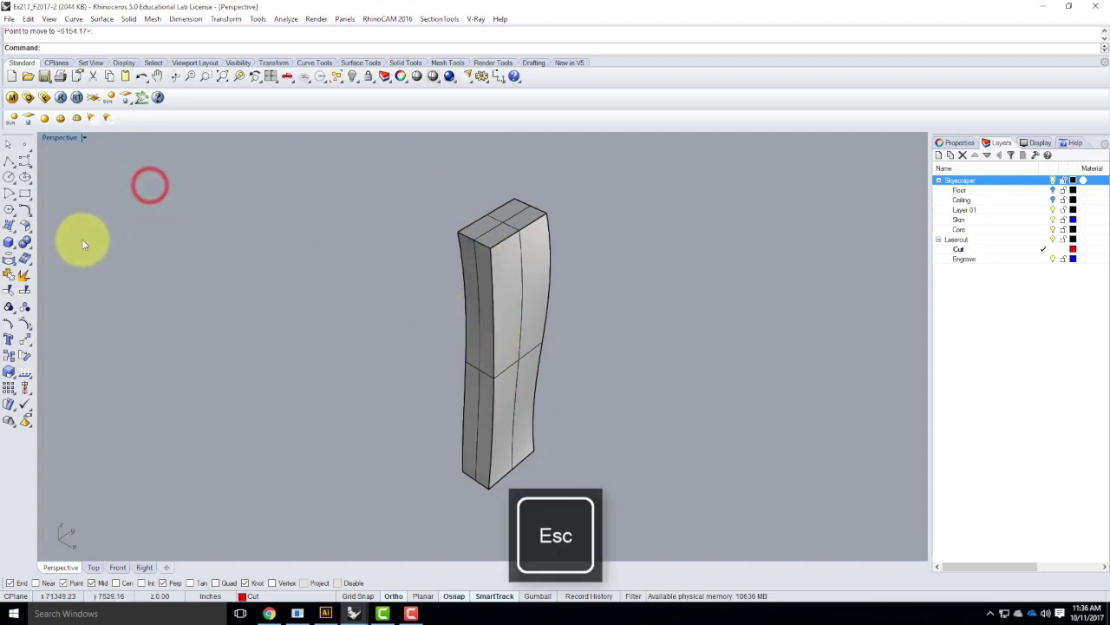
left_click(9, 226)
left_click(26, 246)
left_click(362, 503)
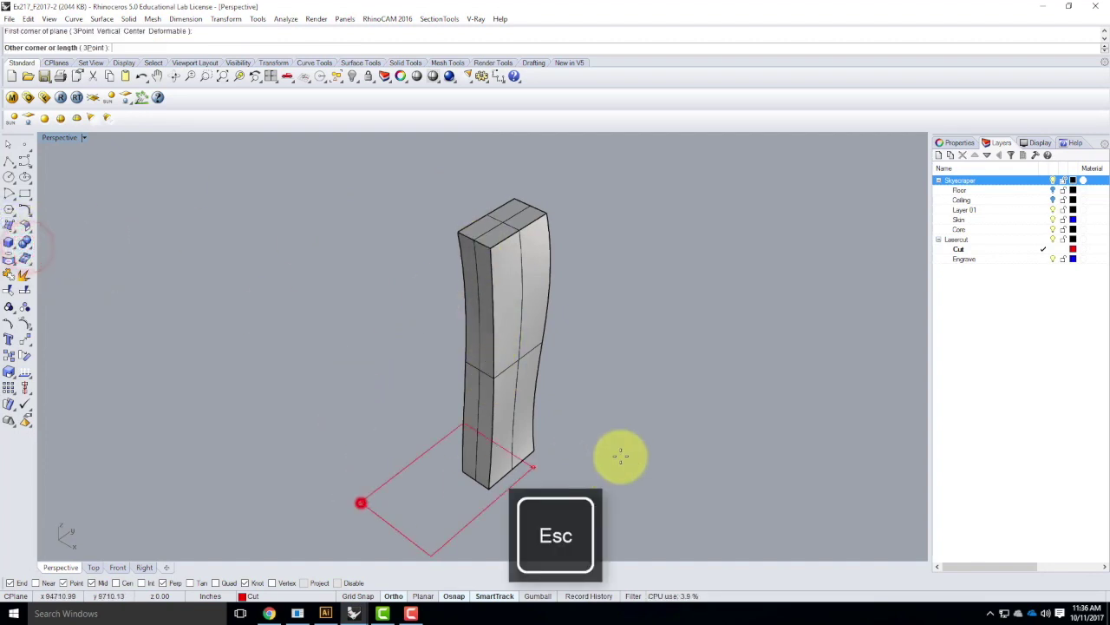
left_click(648, 419)
left_click(596, 458)
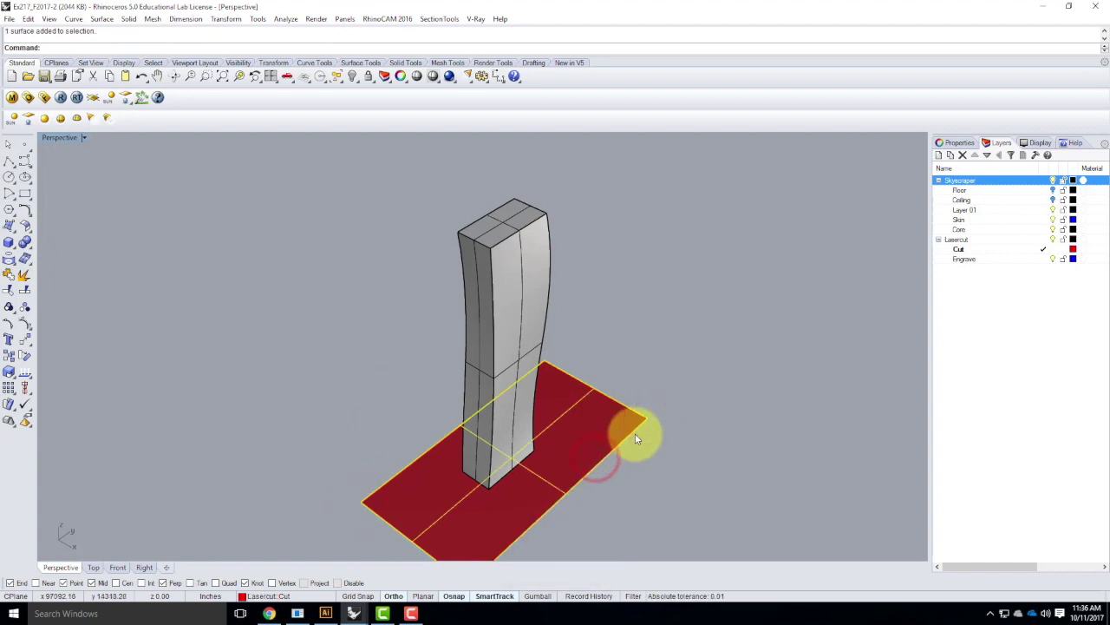
type("Ar")
key("Return")
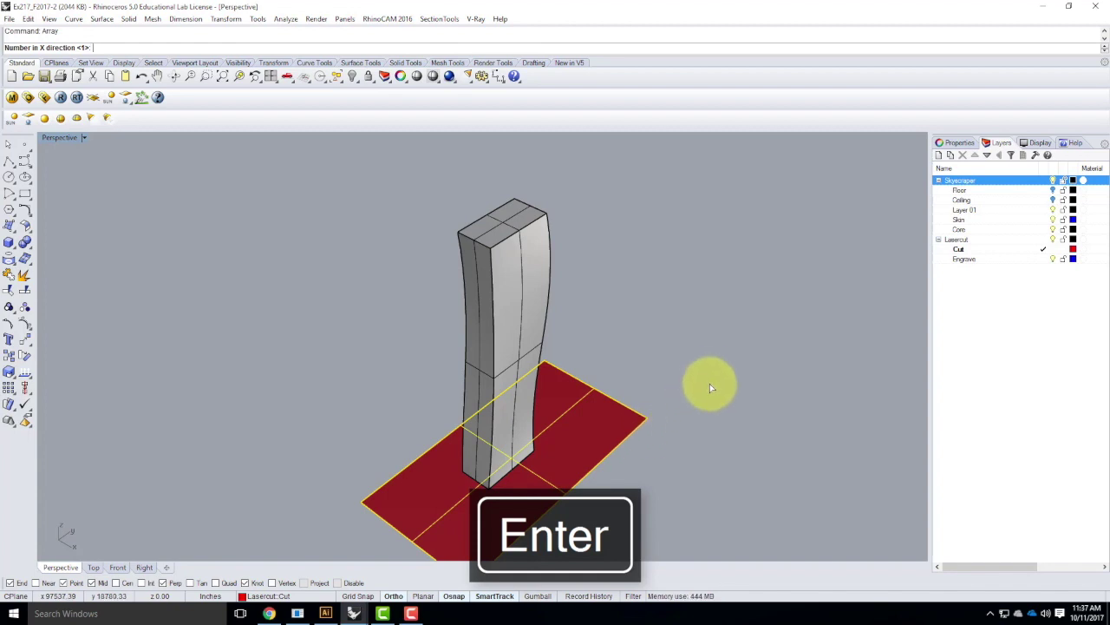
key("Escape")
Copy the base plane vertically upward by about 288 inches with the Vertical option set to Yes
left_click(633, 425)
type("Copy")
key("Return")
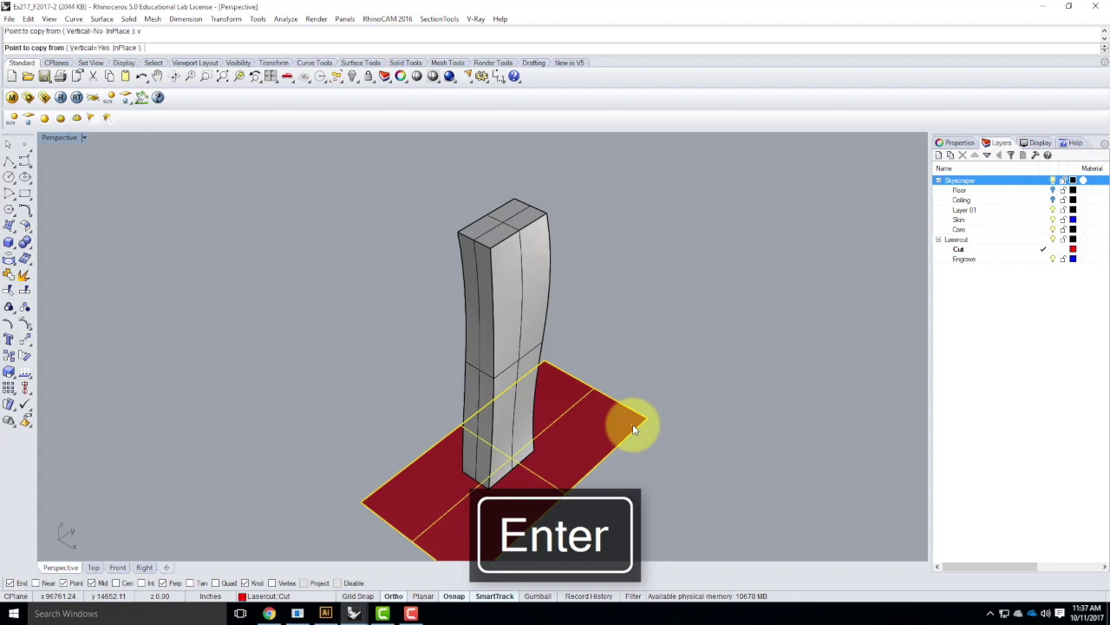
left_click(683, 436)
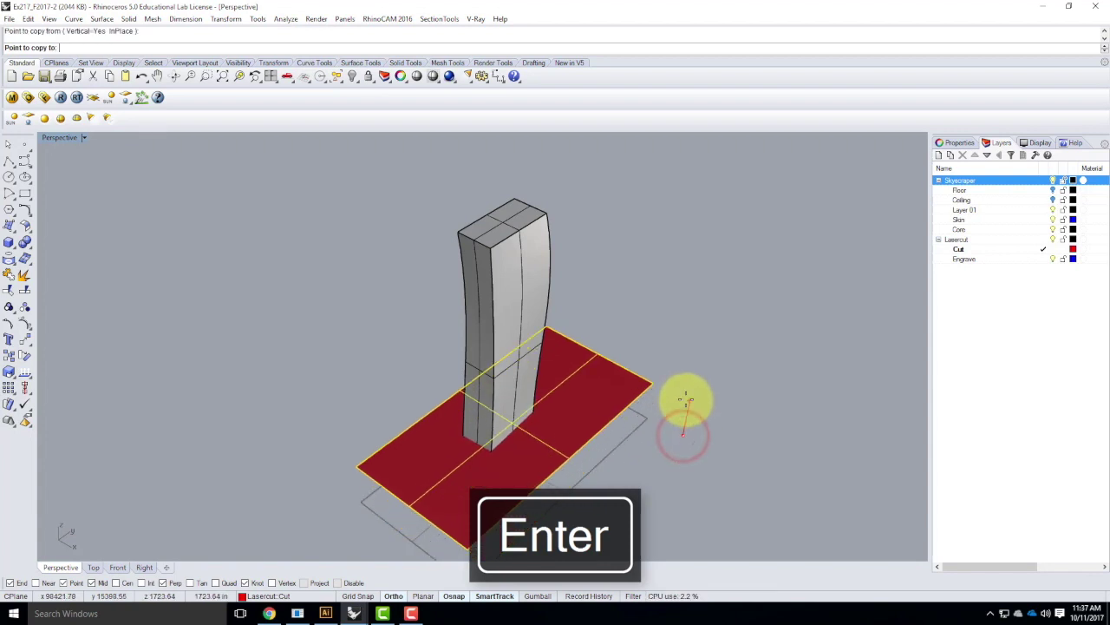
key("Escape")
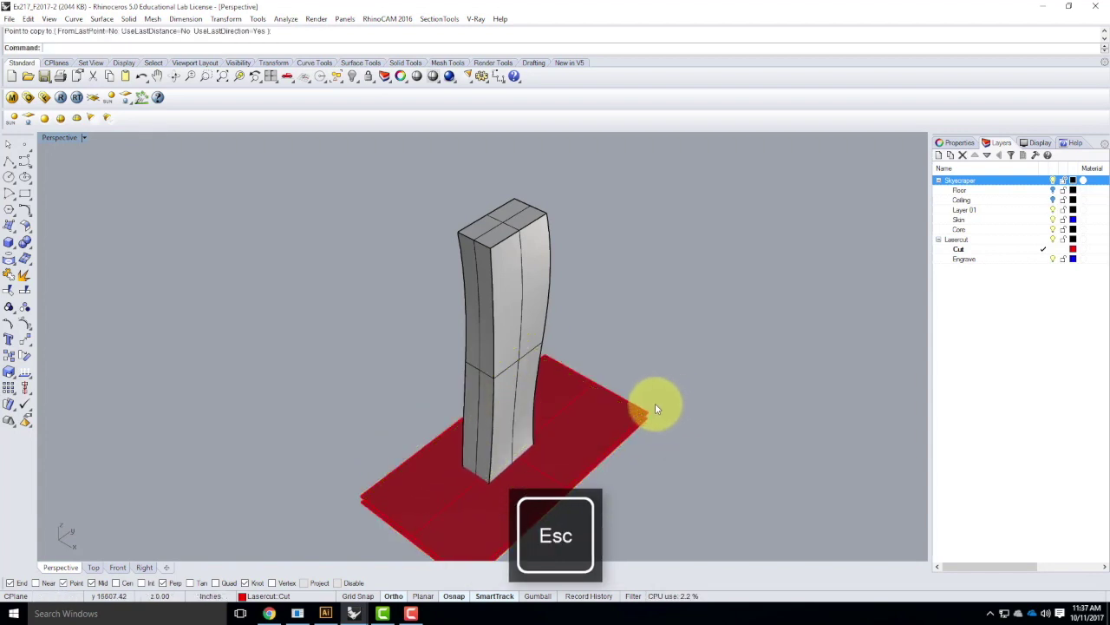
Array the raised plane 50 times in the Z direction with a spacing of 16'
left_click(645, 415)
type("Array")
key("Return")
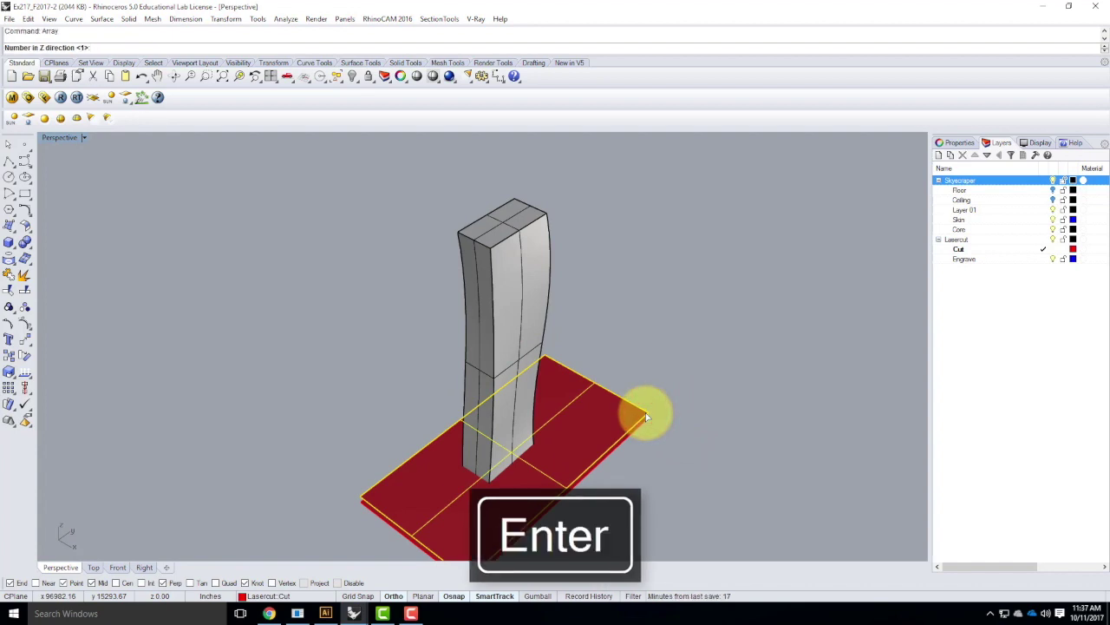
type("50")
key("Return")
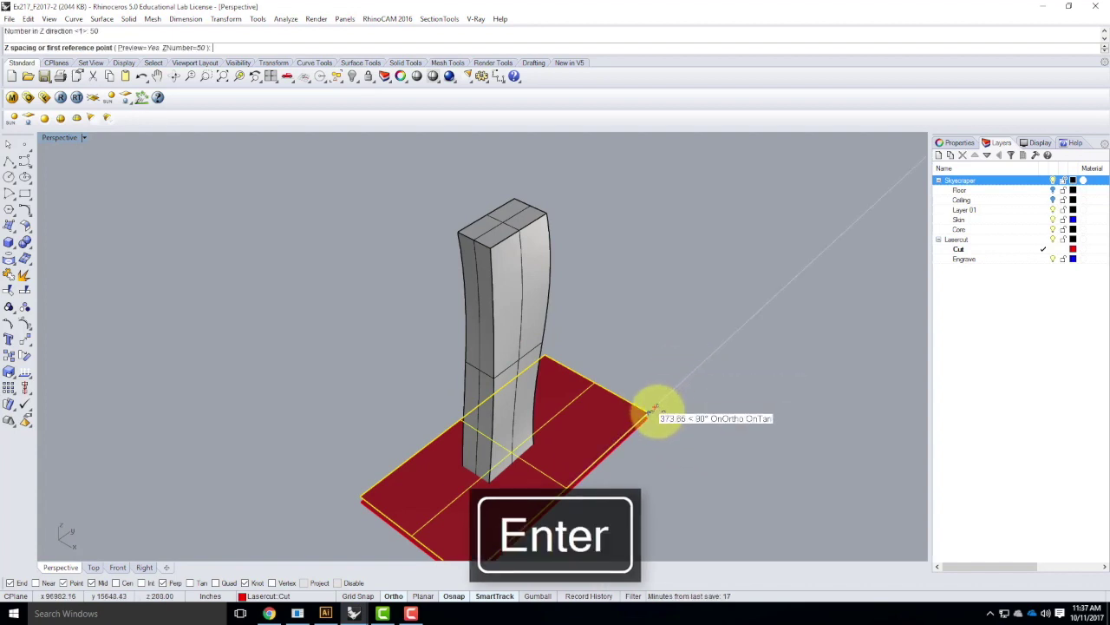
left_click(650, 412)
type("16'")
key("Return")
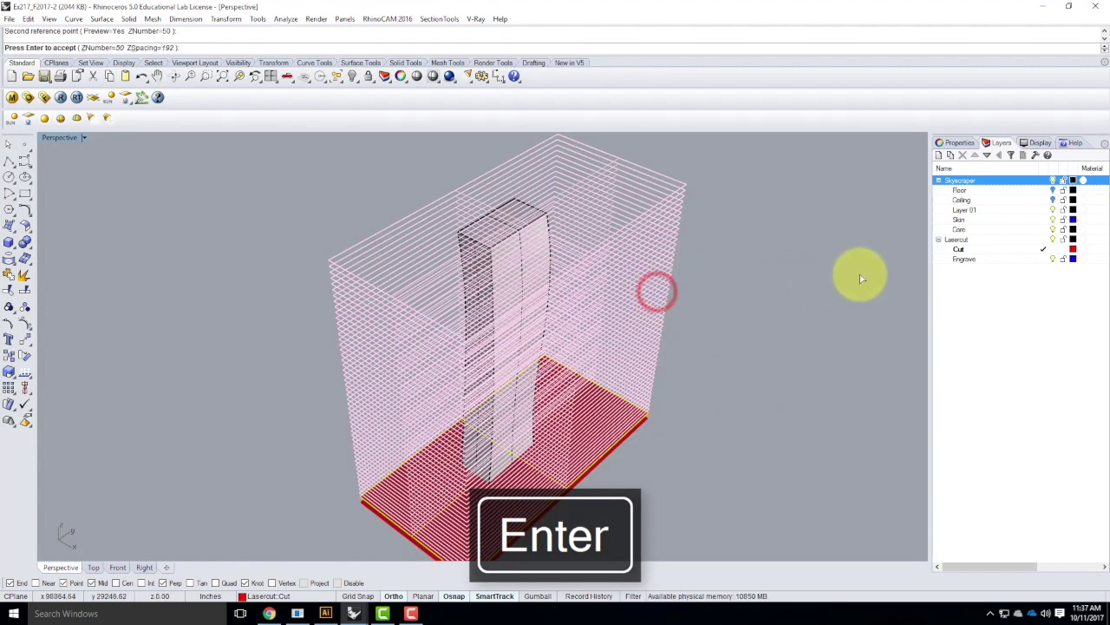
key("Return")
Delete the topmost plane of the array above the tower's roof
left_click(830, 278)
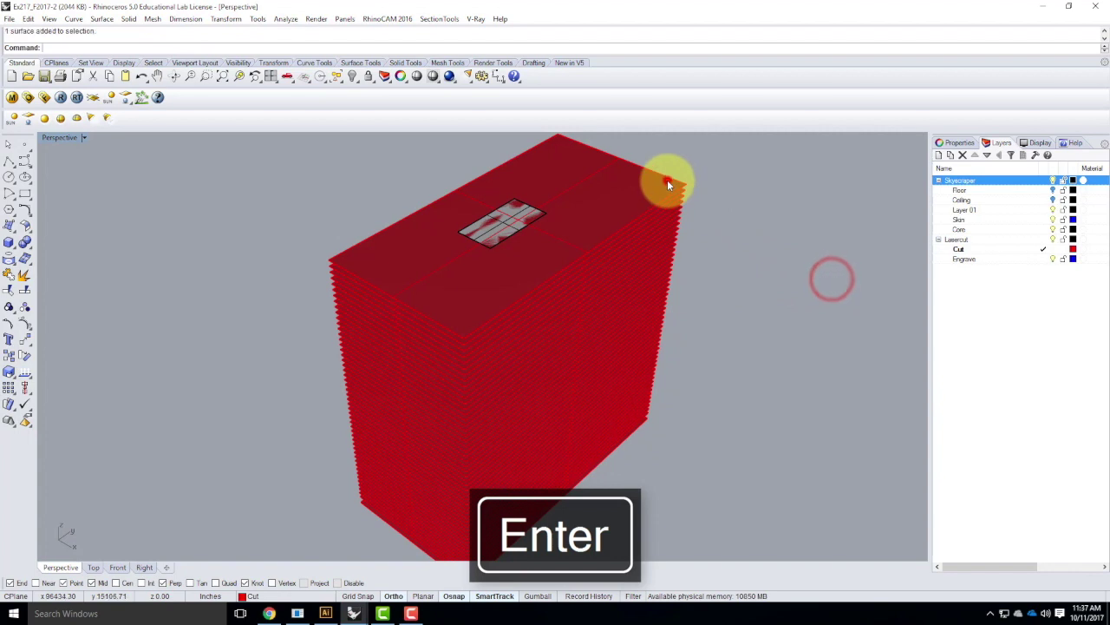
left_click(668, 179)
key("Delete")
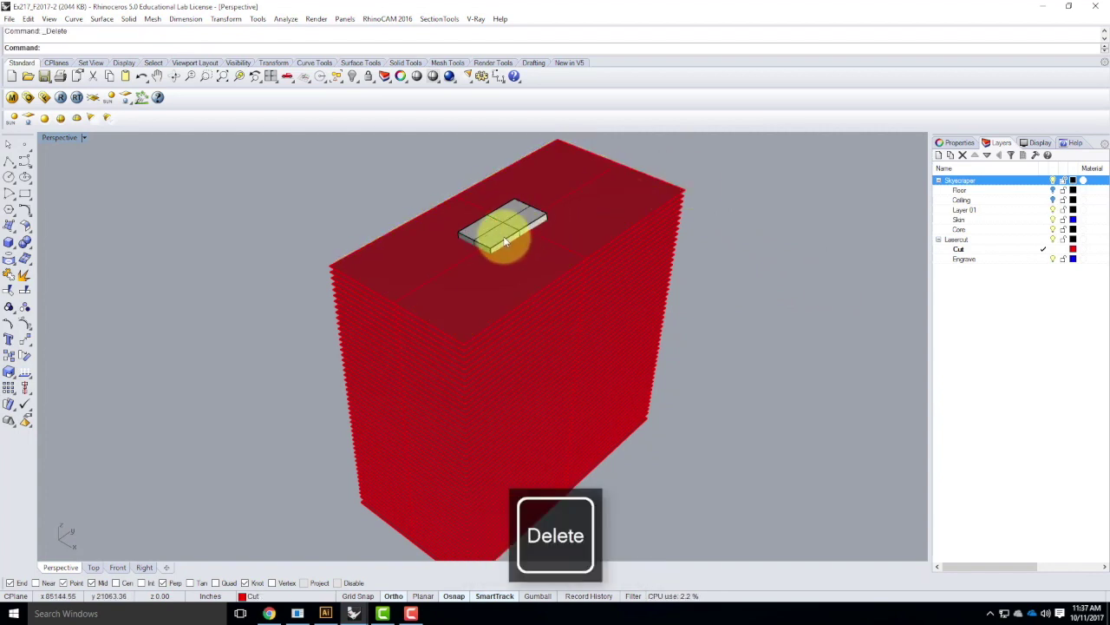
Trim away the parts of all the stacked floor planes outside the tower, using the tower as the cutting object
left_click(502, 237)
key("Return")
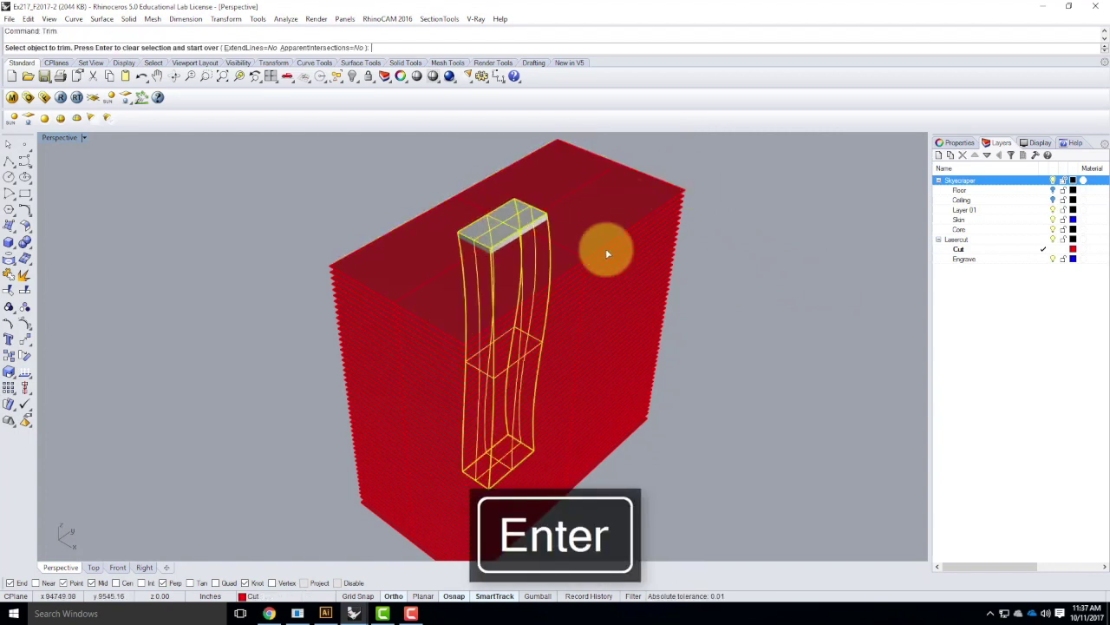
left_click(725, 166)
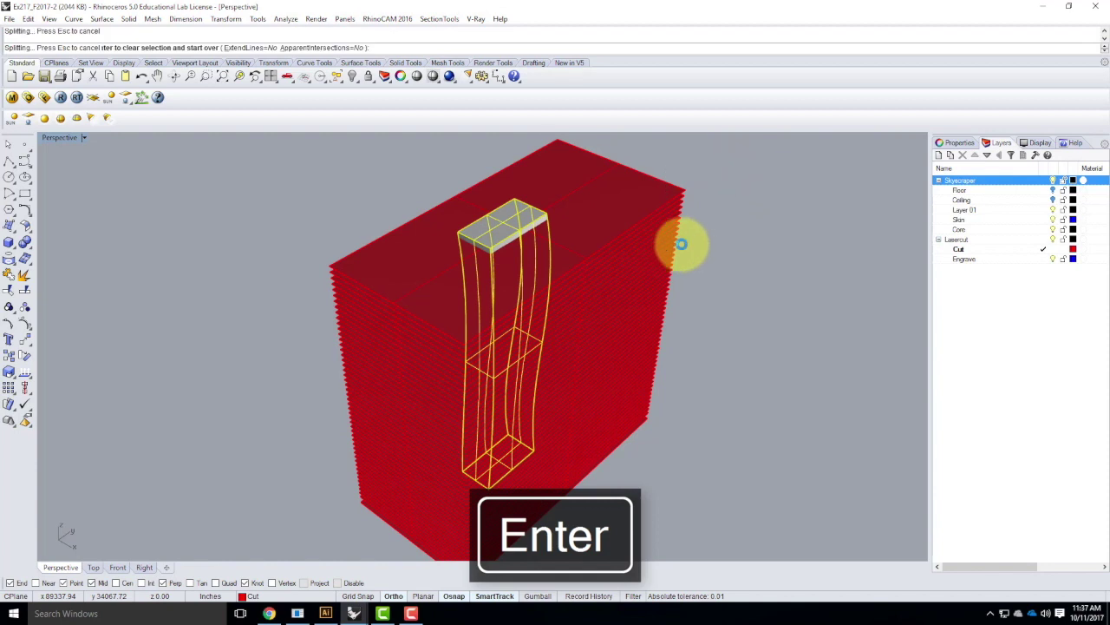
left_click(692, 233)
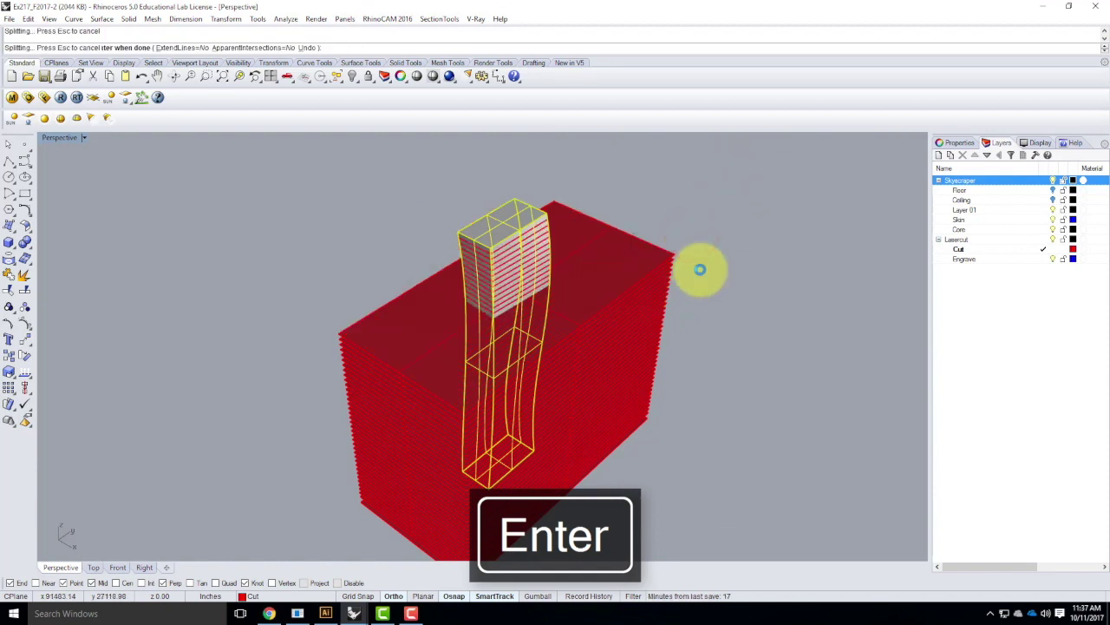
left_click_drag(678, 266, 644, 425)
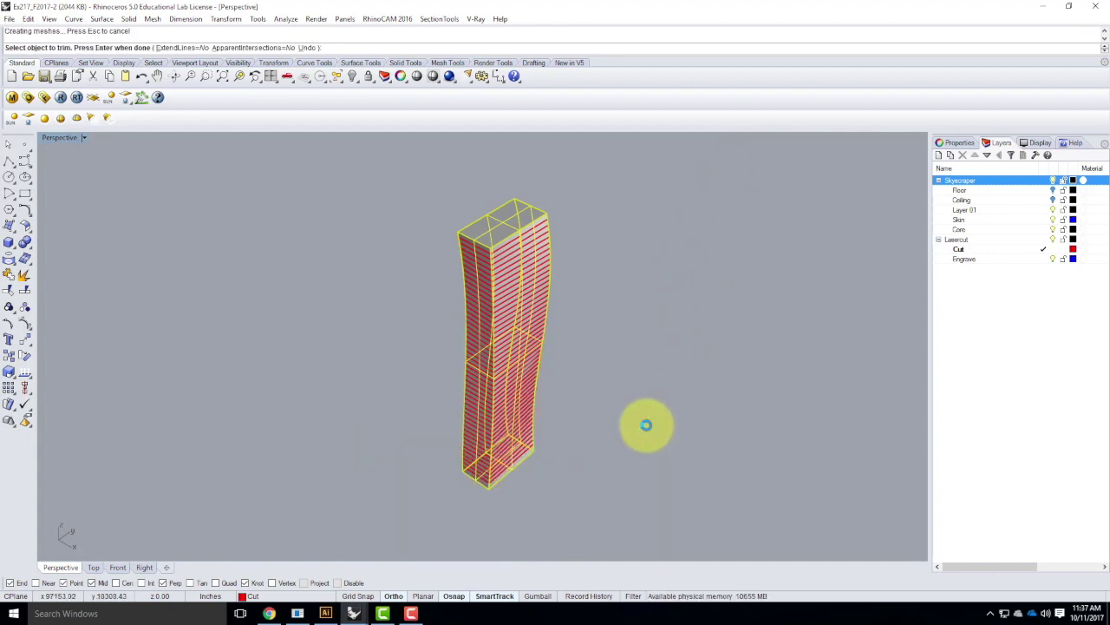
key("Escape")
Move the tower copy and all its trimmed floor planes to the Skyscraper layer
scroll(575, 452, "up", 3)
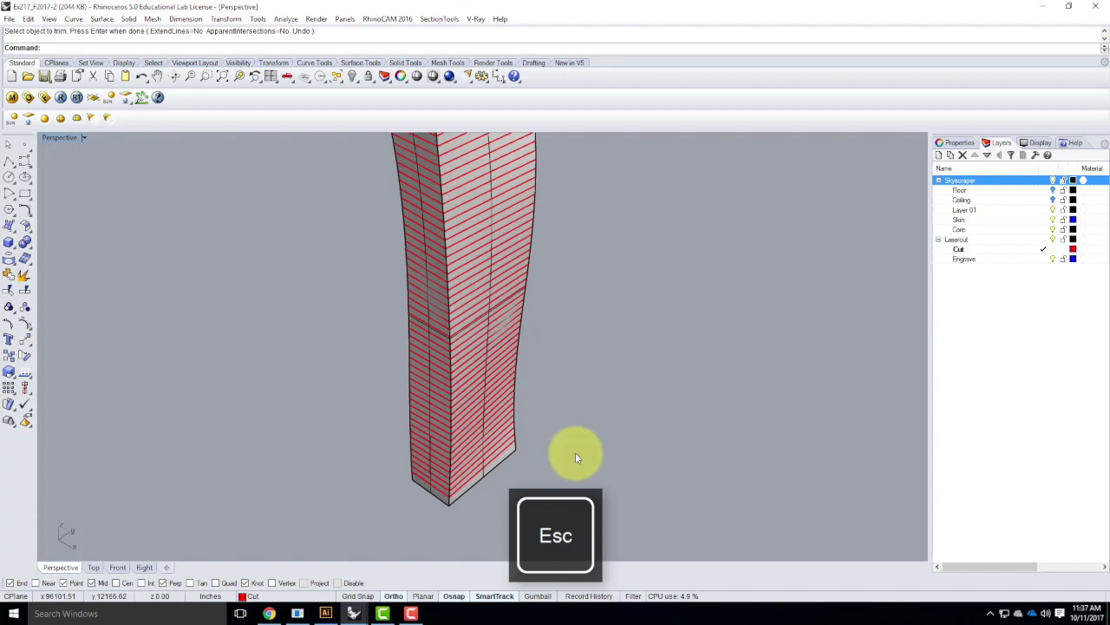
scroll(434, 441, "down", 5)
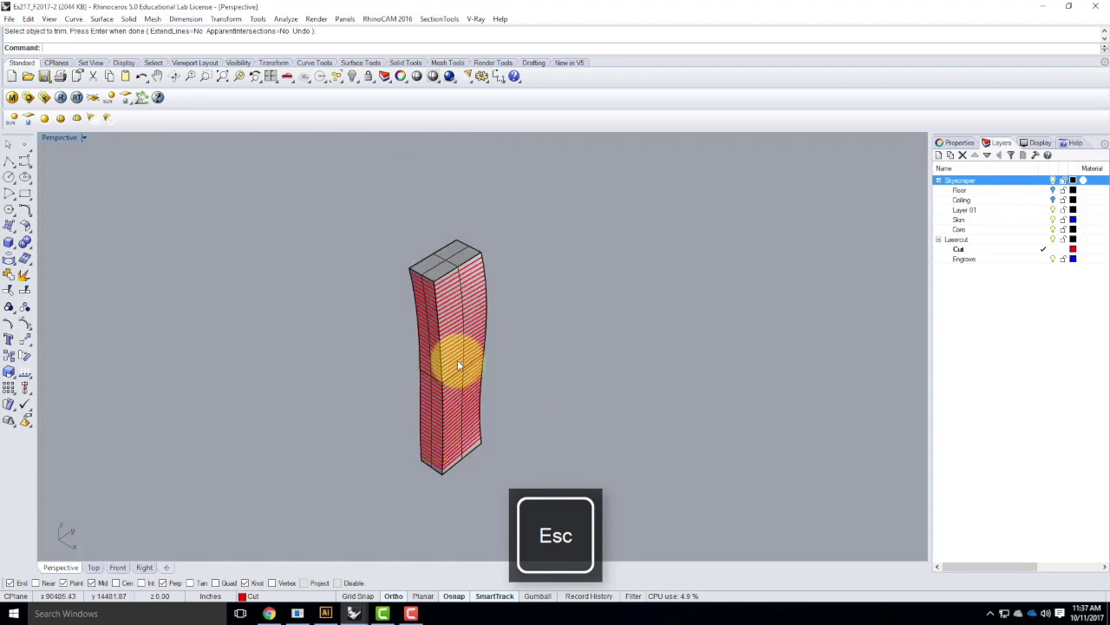
left_click_drag(497, 447, 509, 495)
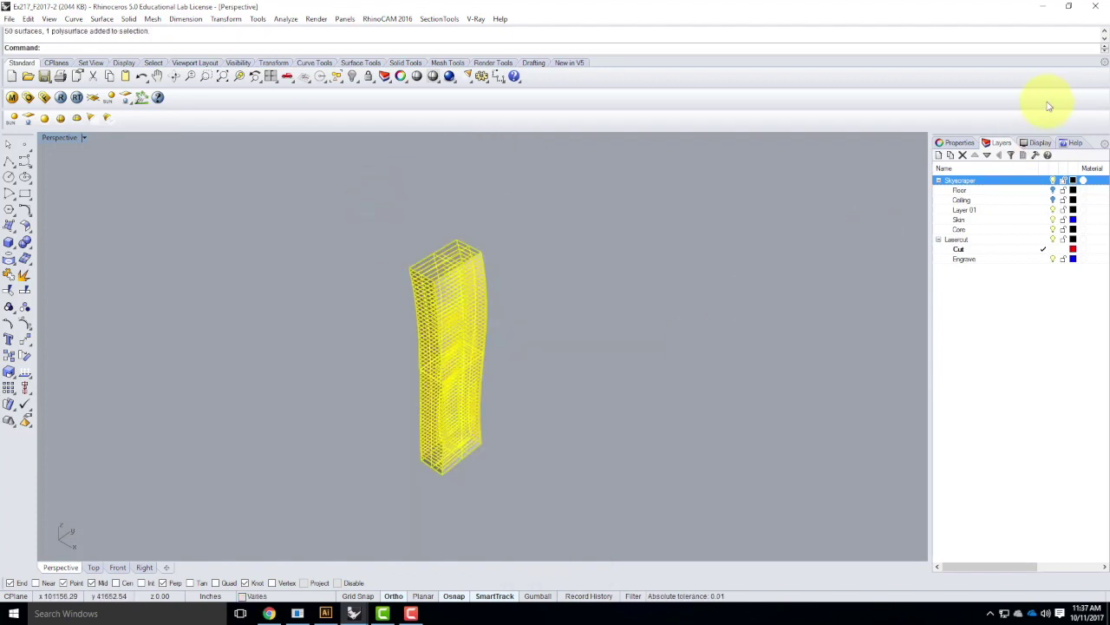
right_click(984, 178)
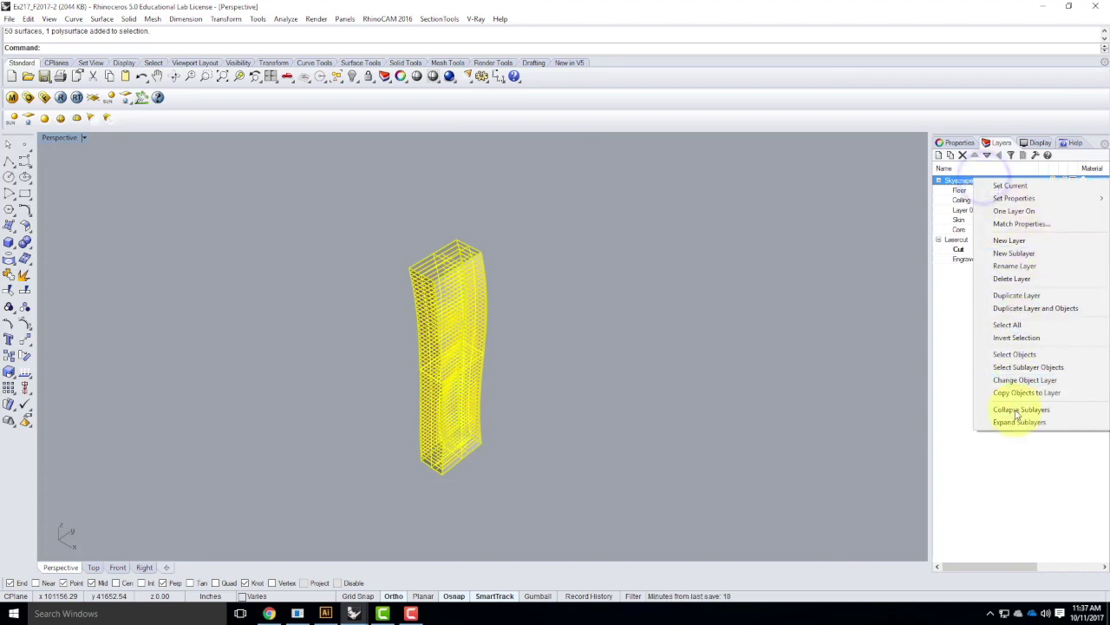
left_click(1019, 378)
left_click(671, 356)
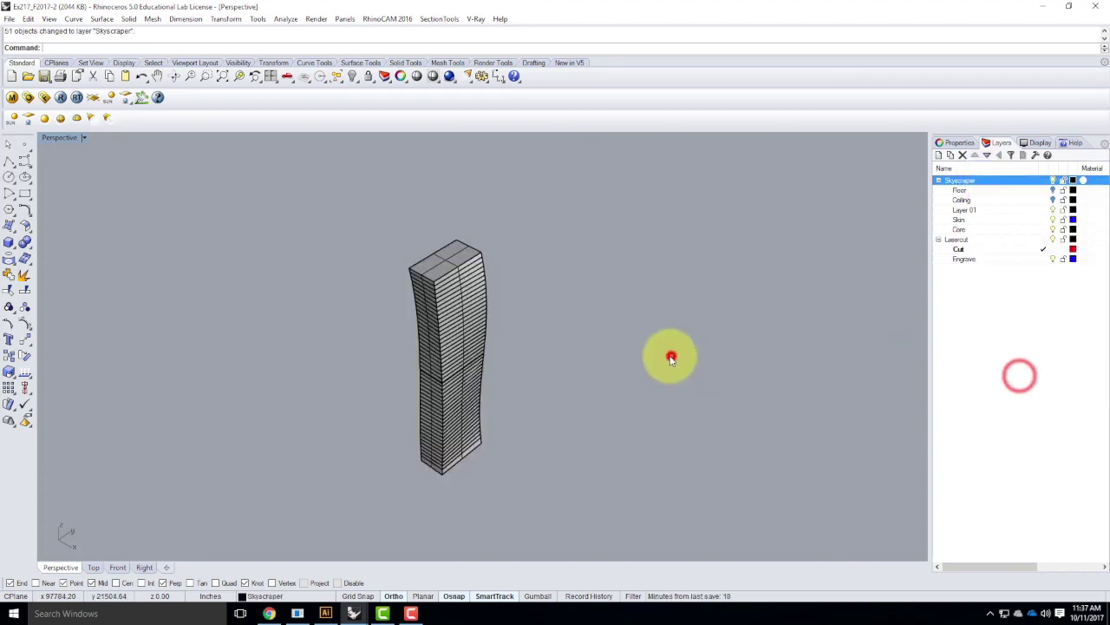
Create intersection curves where the floor planes meet the tower's skin, using the tower copy and all its floors
scroll(373, 276, "up", 8)
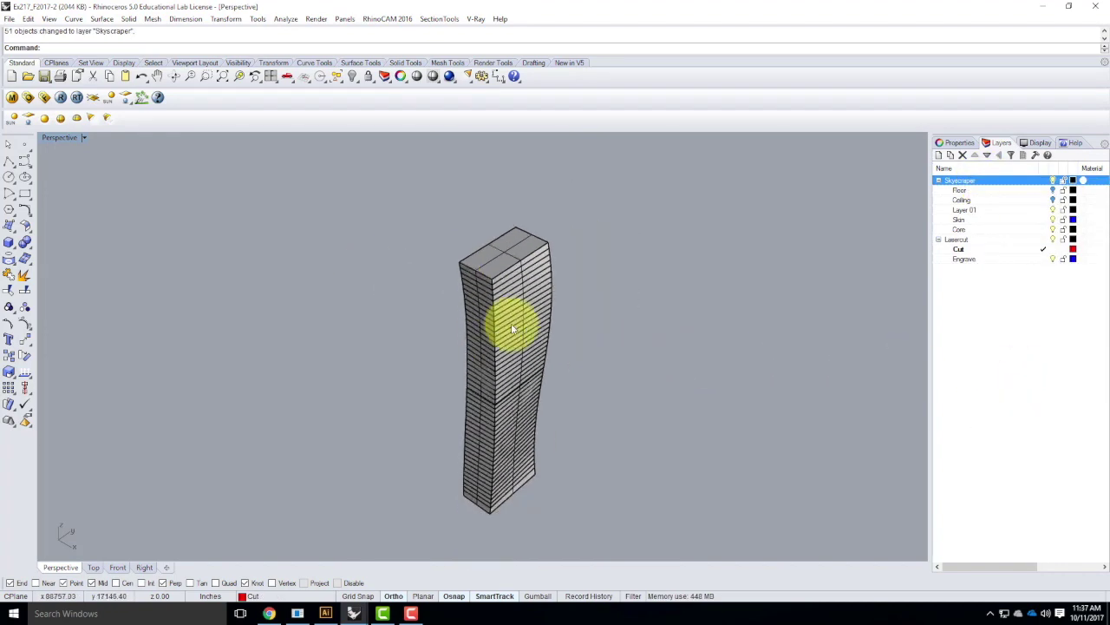
scroll(508, 303, "up", 2)
left_click(514, 265, "ctrl+shift")
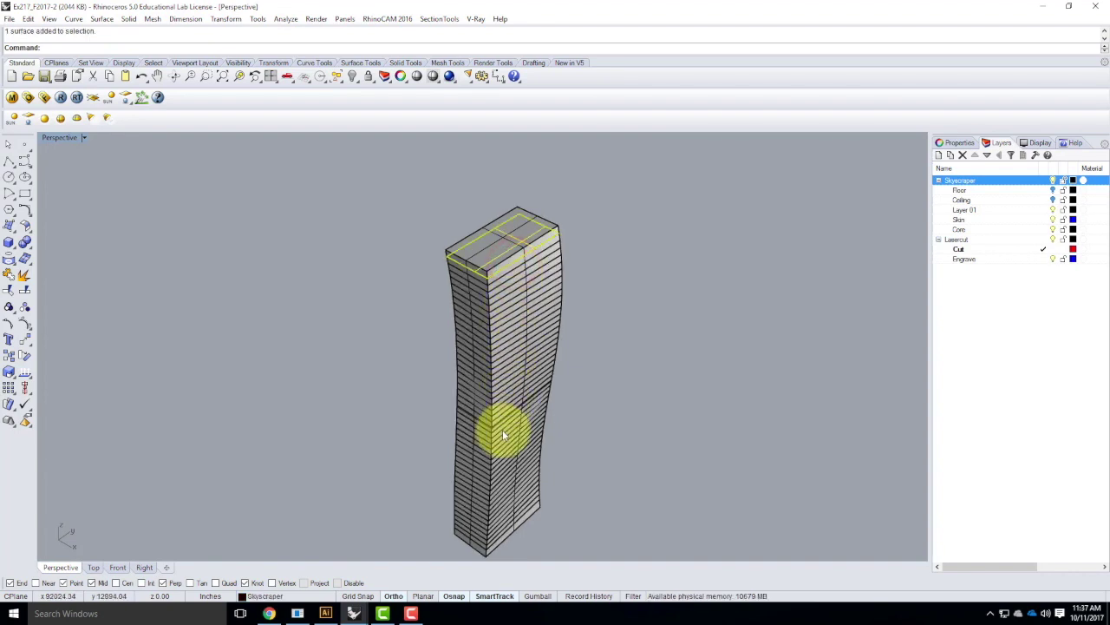
left_click_drag(370, 174, 529, 464)
scroll(391, 193, "down", 2)
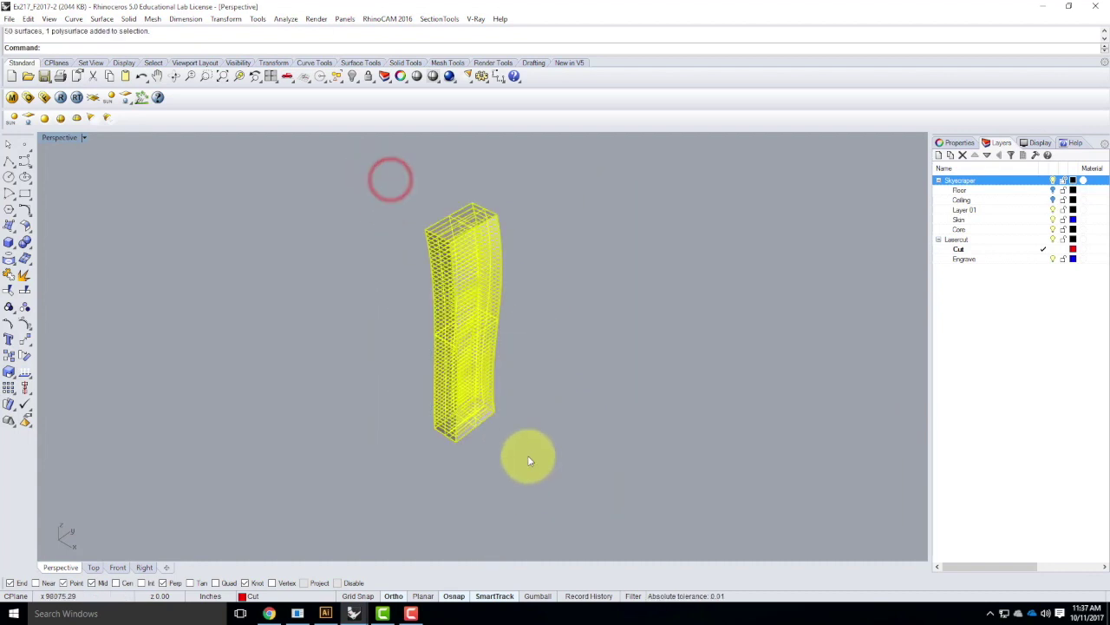
left_click(73, 18)
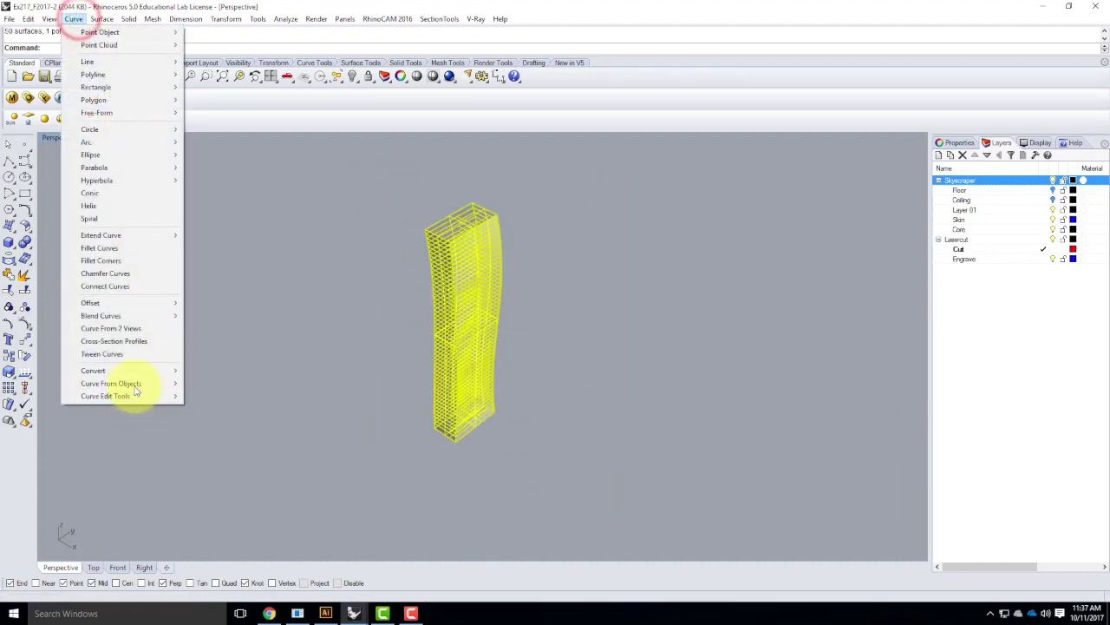
mouse_move(143, 384)
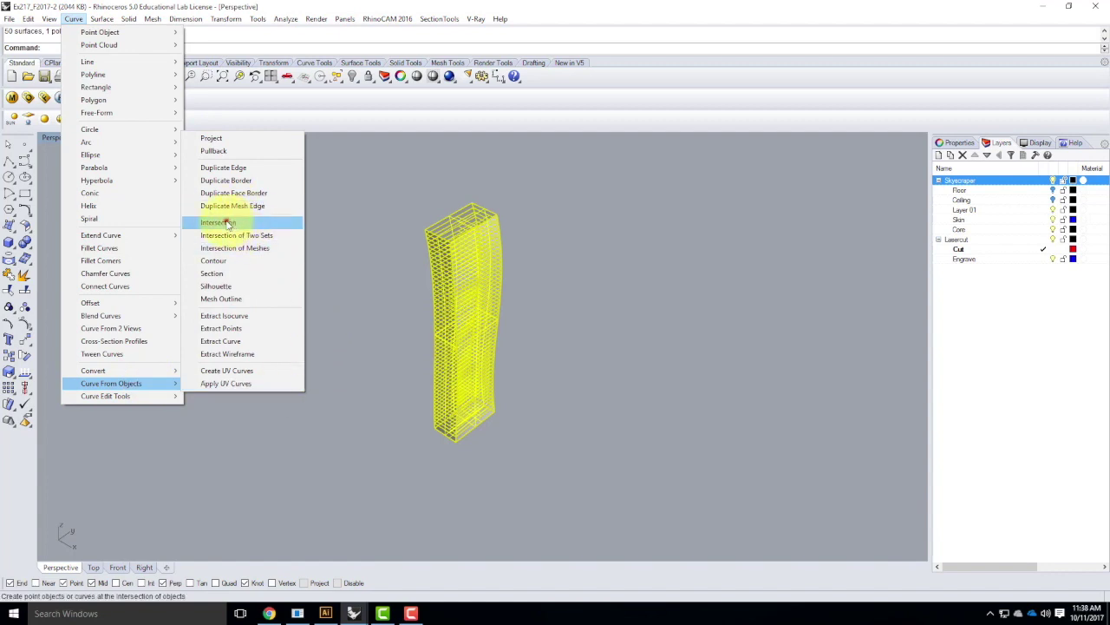
left_click(228, 224)
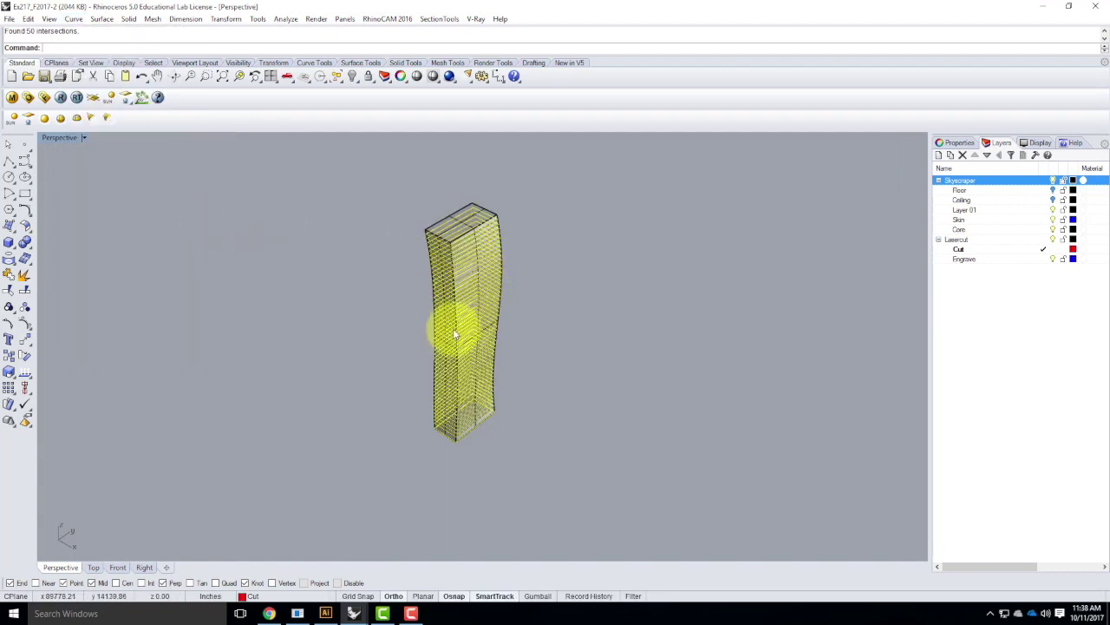
Create a layer named Floor Outlines and move the new intersection curves onto it
scroll(548, 278, "up", 3)
mouse_move(548, 279)
right_mouse_down()
mouse_move(429, 243)
mouse_move(555, 280)
right_mouse_up()
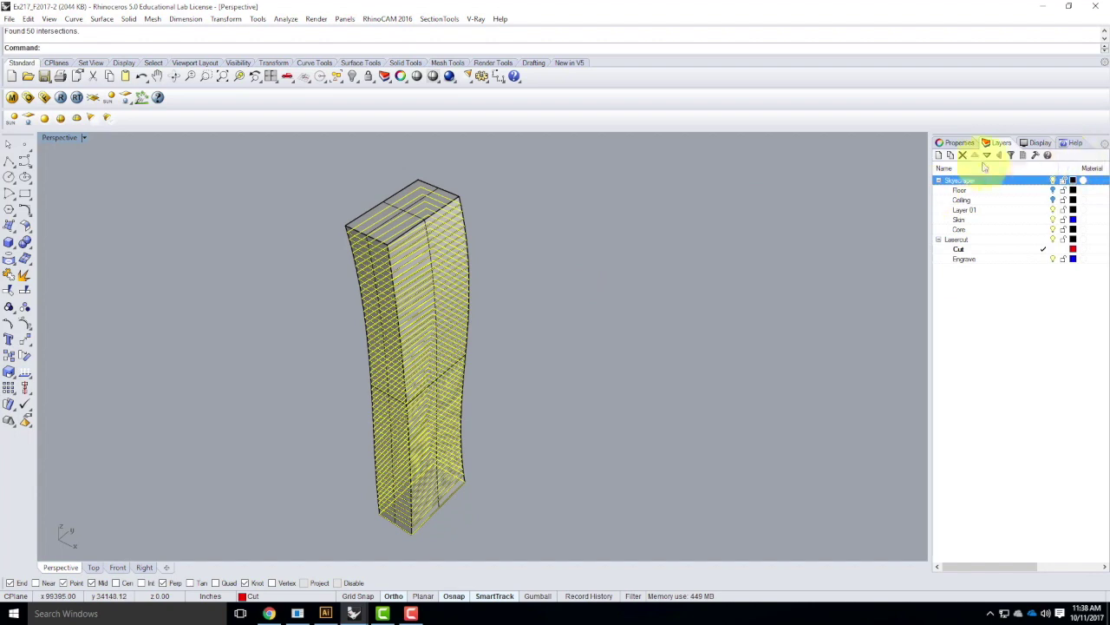
left_click(939, 155)
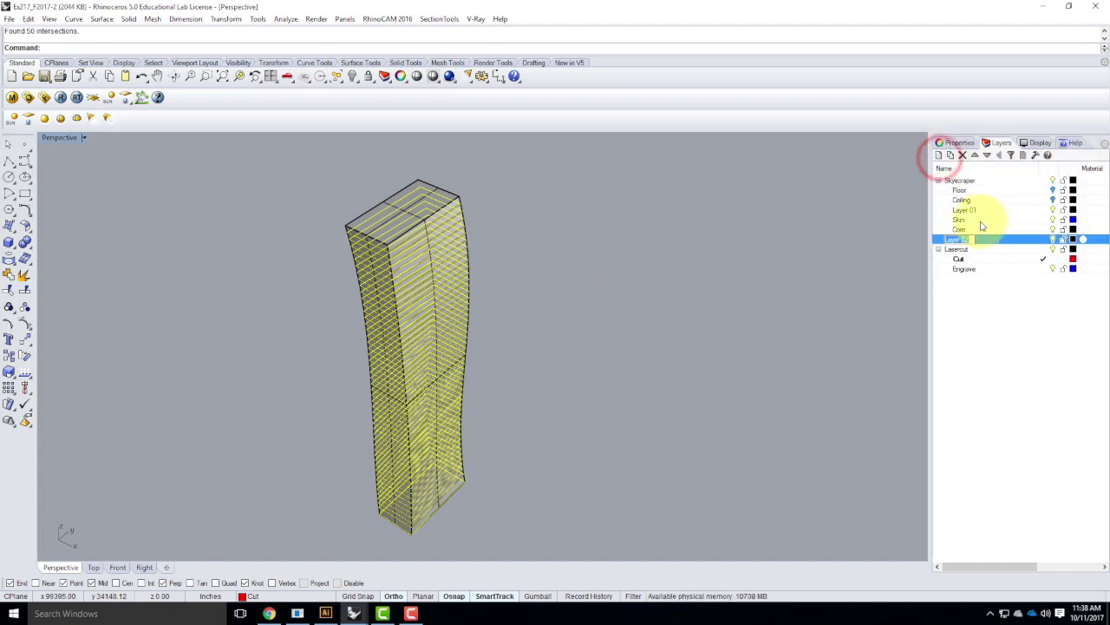
type("Floor Outlines")
key("Return")
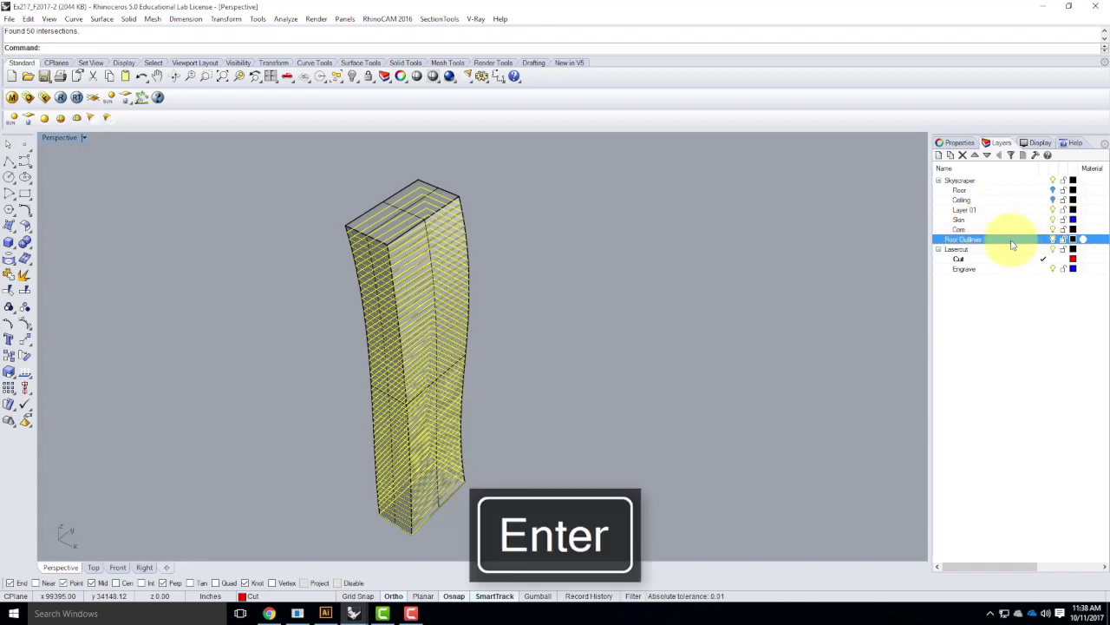
right_click(1012, 245)
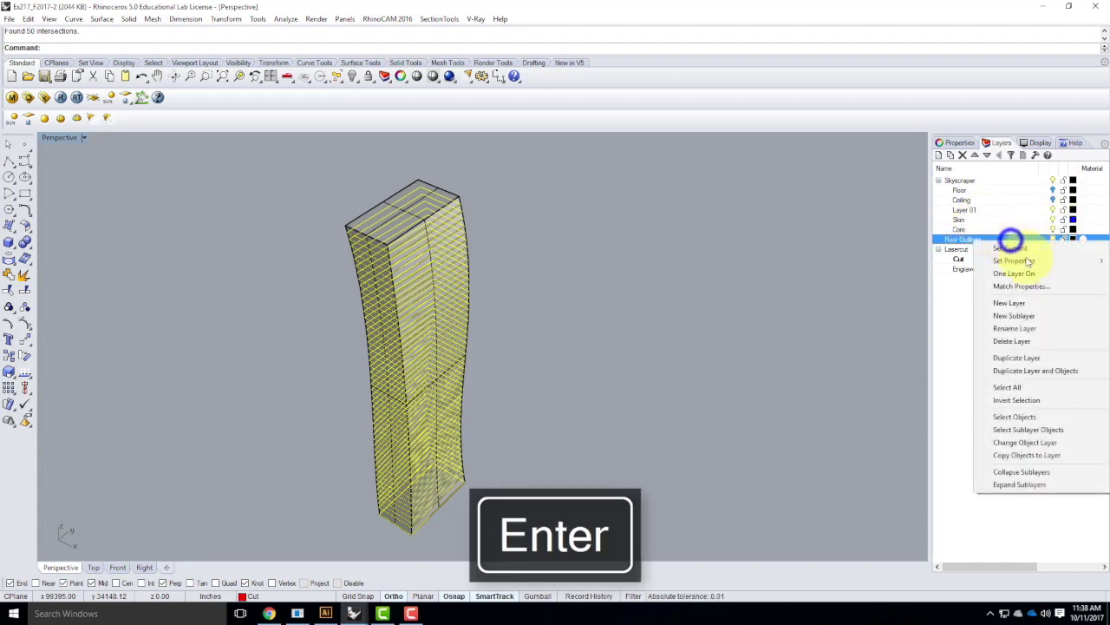
left_click(1026, 444)
left_click(682, 363)
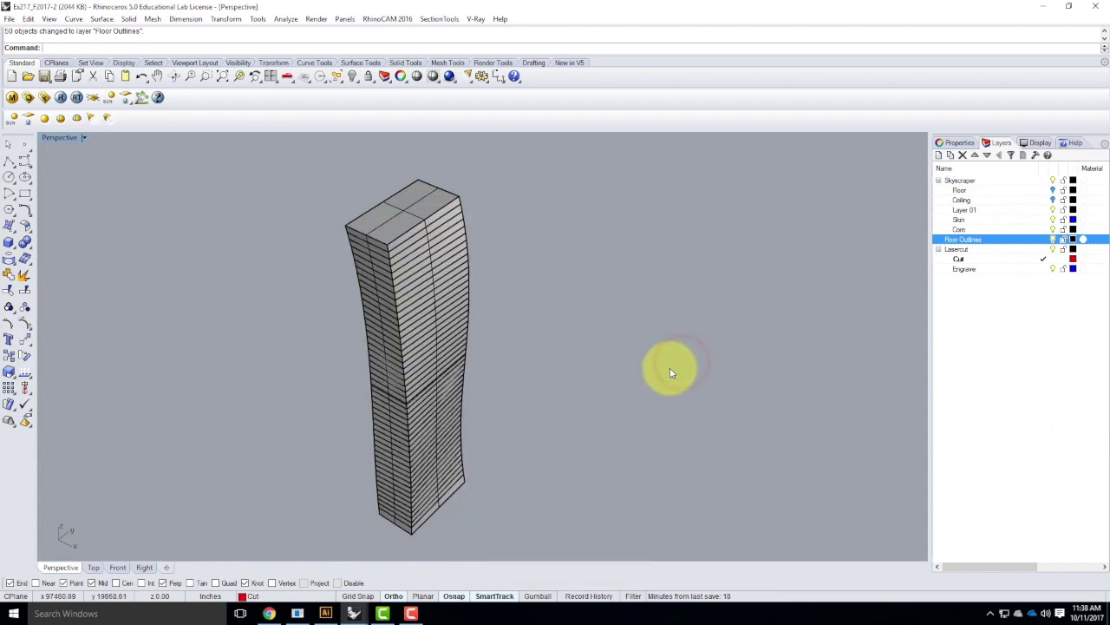
type("unrollsrf")
key("Return")
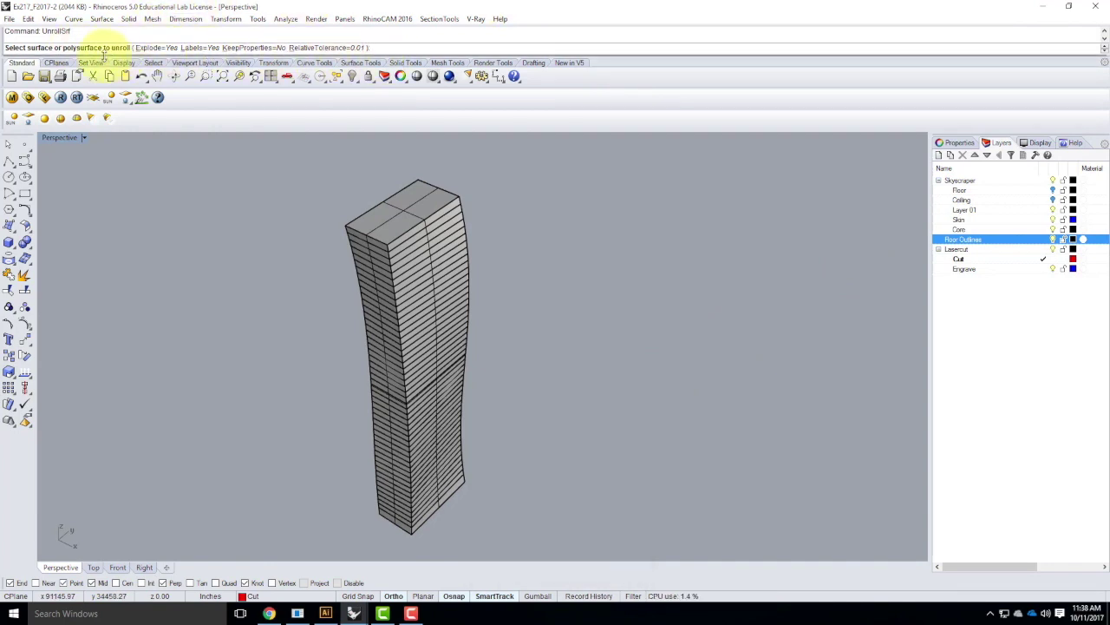
left_click(386, 218)
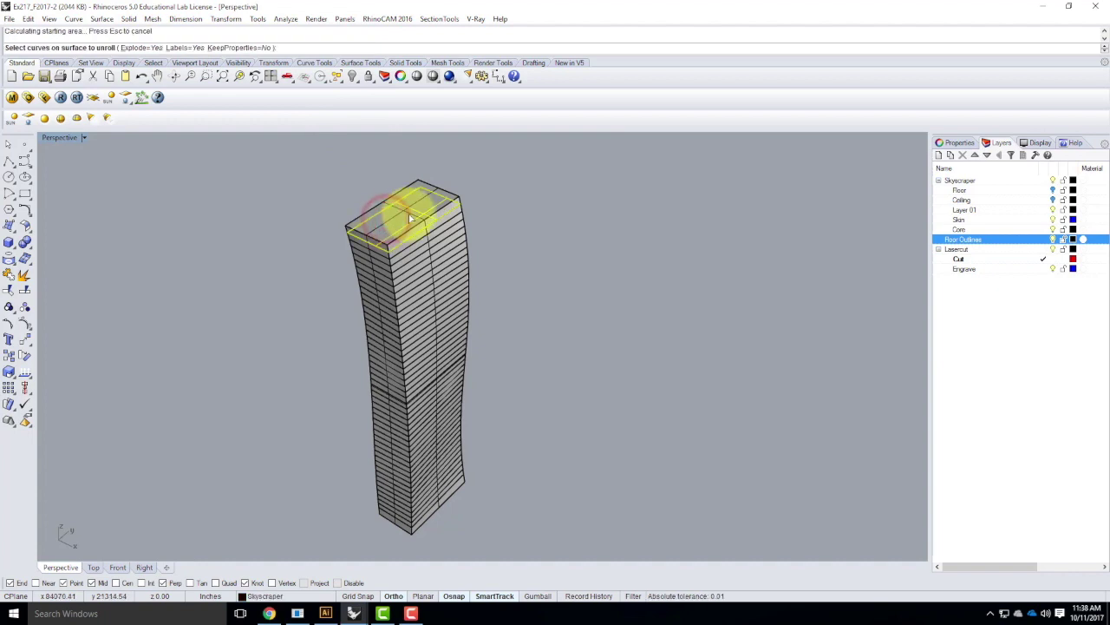
left_click(396, 223)
left_click(377, 212)
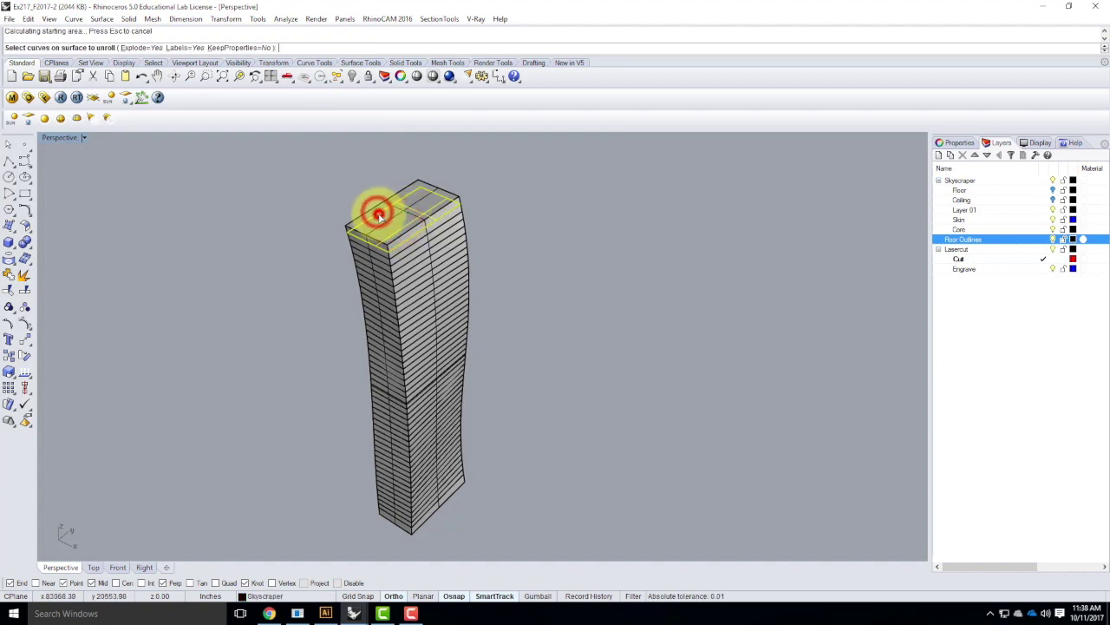
scroll(347, 224, "up", 4)
key("Escape")
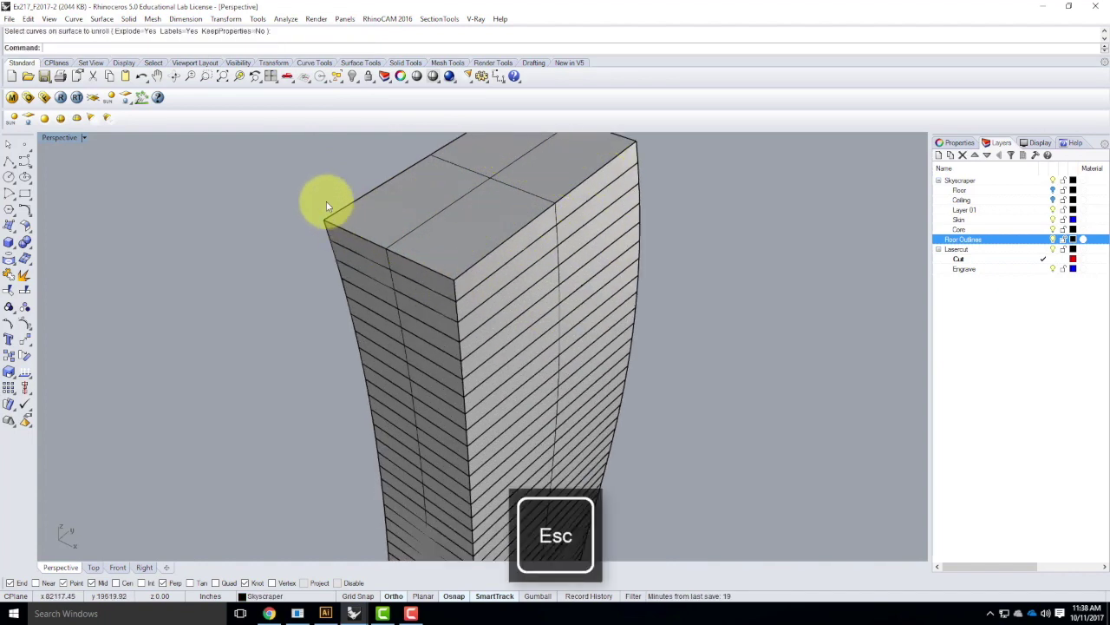
Unroll the tower polysurface together with all curves on the Floor Outlines layer, keeping Explode=Yes and Labels=Yes
right_click(310, 191)
left_click(366, 195)
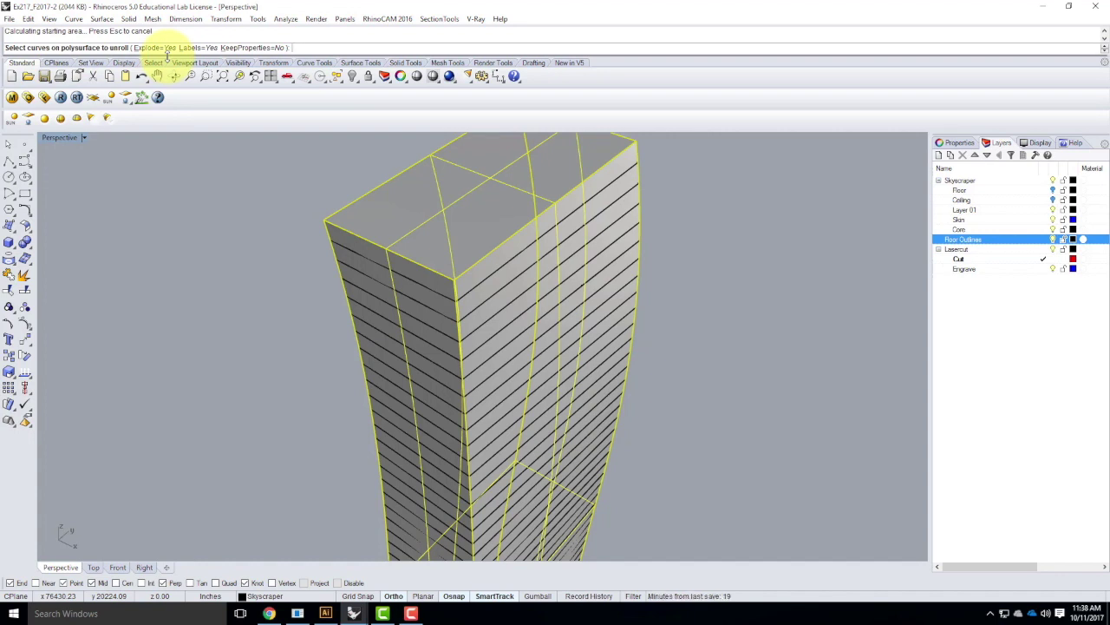
right_click(971, 238)
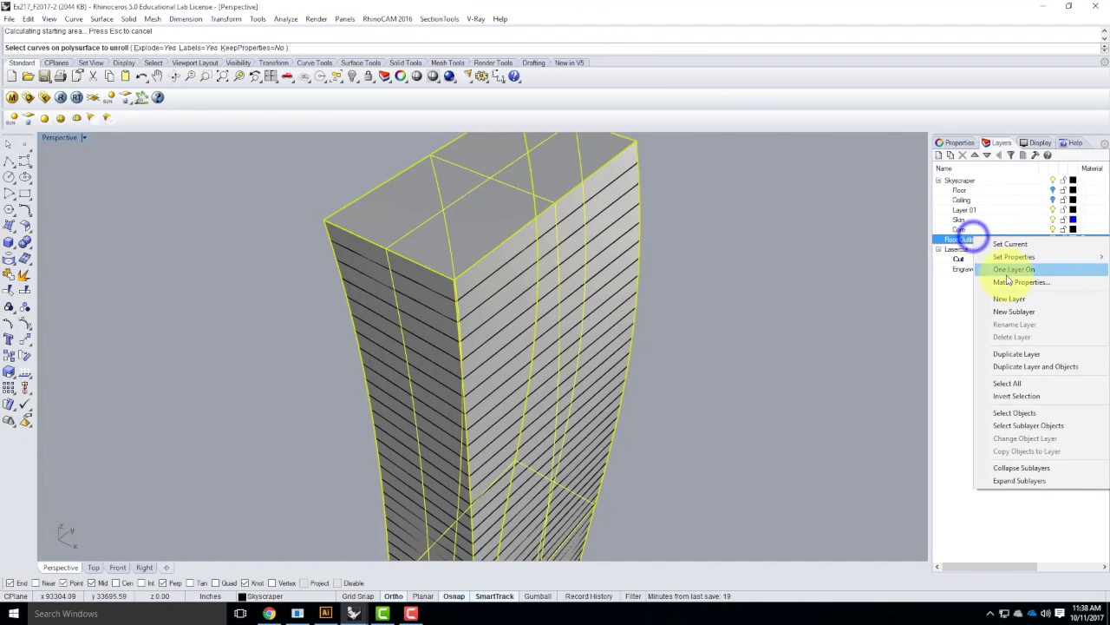
left_click(1017, 413)
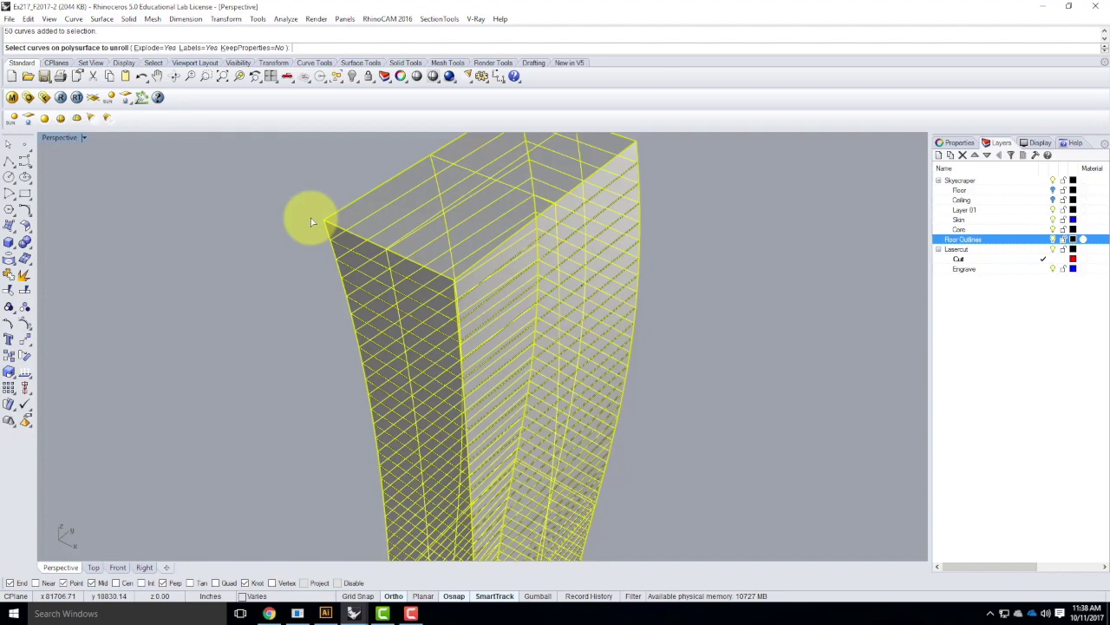
key("Return")
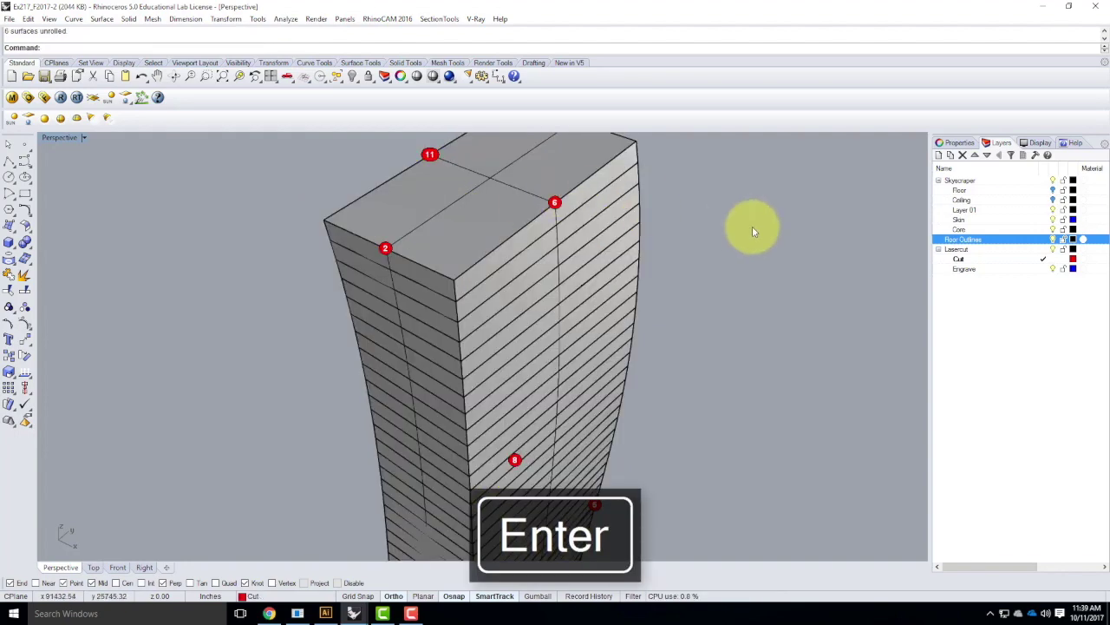
Locate the unrolled tower pieces near the origin and zoom to all of them
scroll(769, 232, "down", 3)
scroll(719, 235, "down", 10)
scroll(294, 196, "up", 3)
scroll(296, 196, "up", 8)
right_click_drag(272, 235, 449, 316)
scroll(449, 317, "down", 7)
scroll(212, 205, "up", 8)
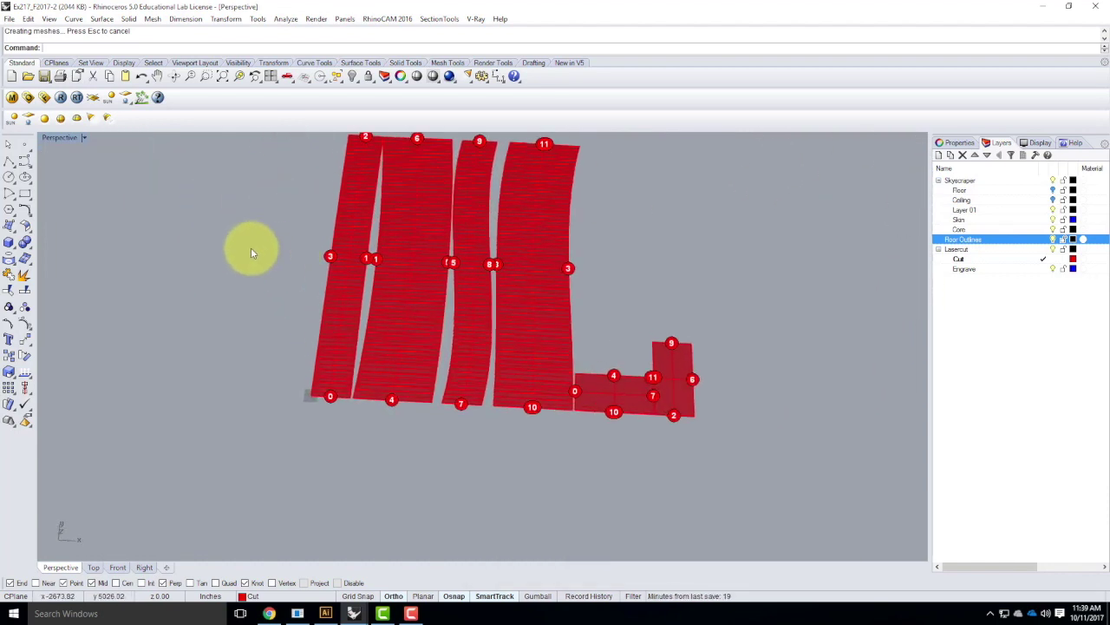
scroll(347, 337, "down", 5)
left_click_drag(265, 149, 653, 450)
key("Return")
type("s")
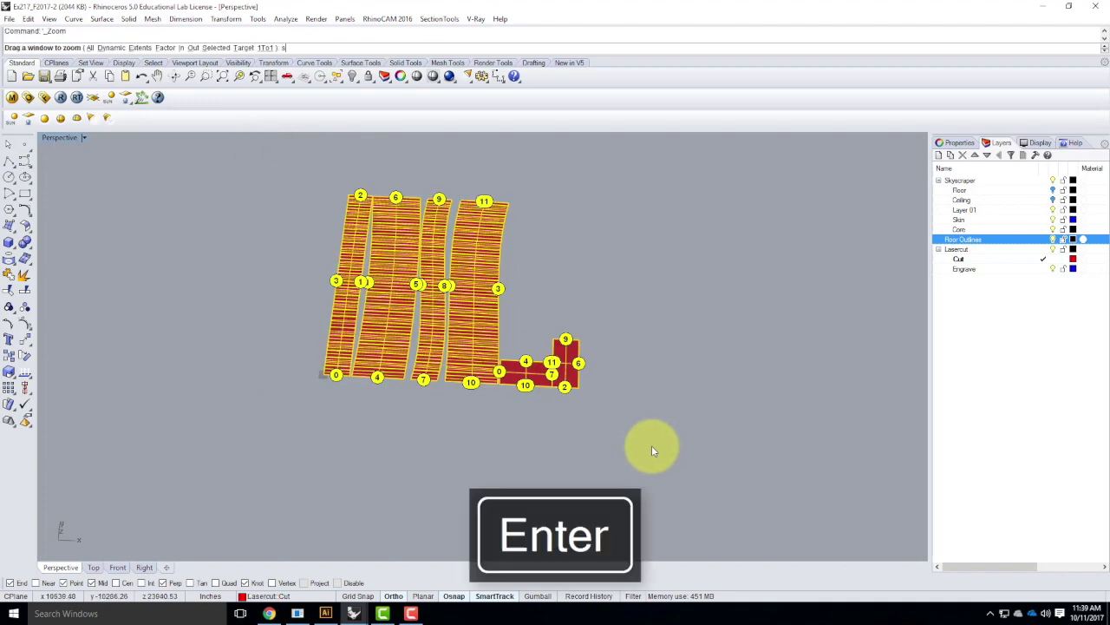
key("Return")
Examine the floor lines transferred onto the unrolled facade strips
left_click(699, 441)
scroll(598, 359, "up", 5)
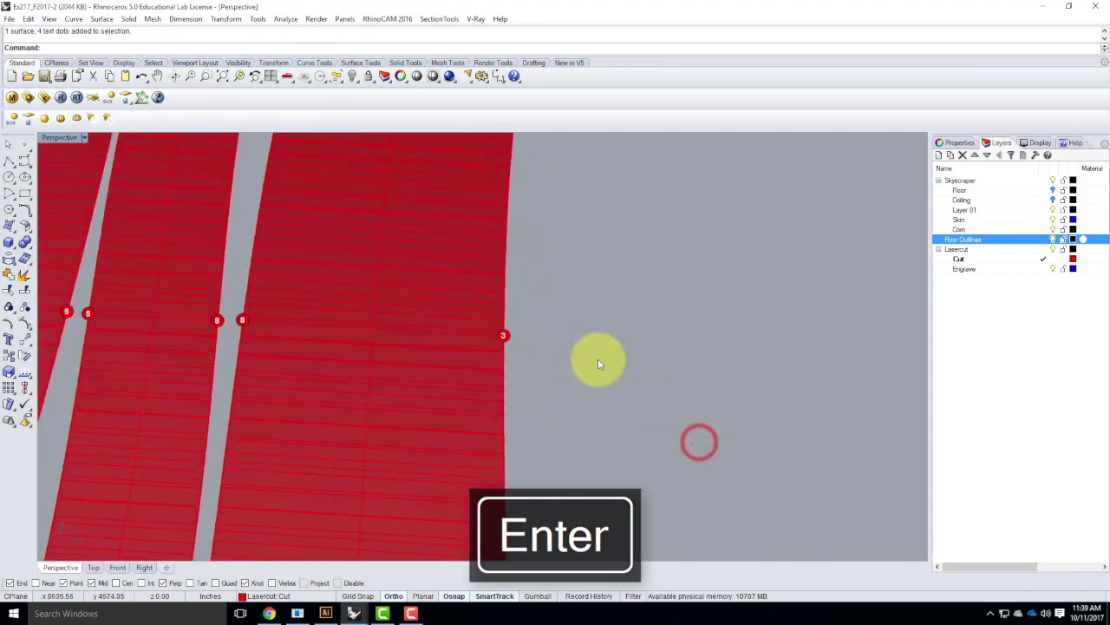
left_click(445, 317)
left_click(448, 309)
left_click(482, 340)
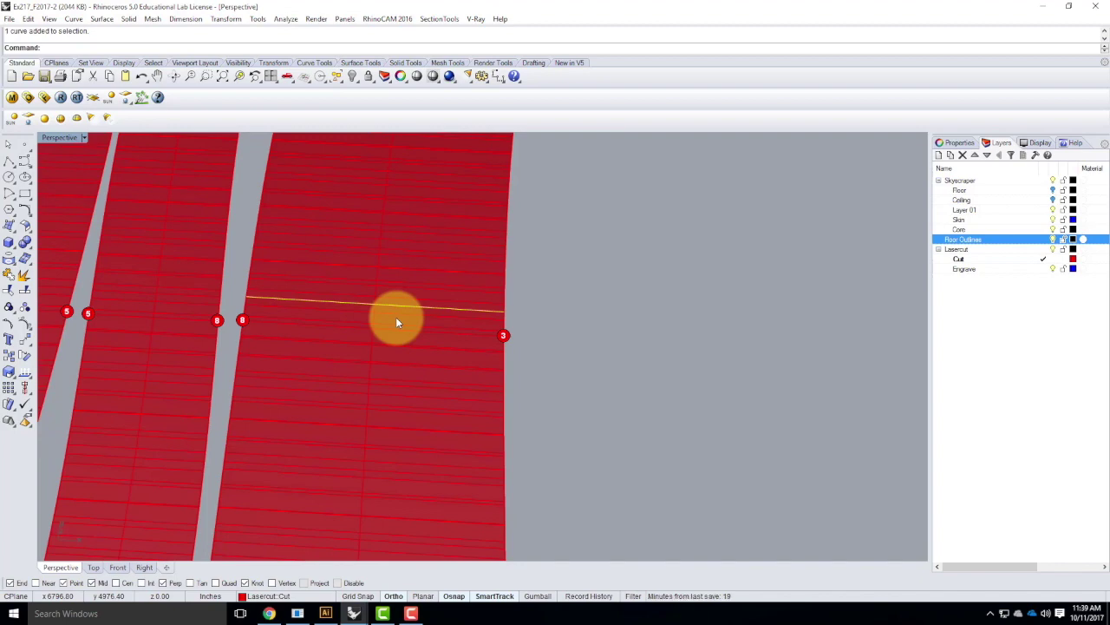
scroll(534, 286, "down", 6)
scroll(460, 249, "up", 3)
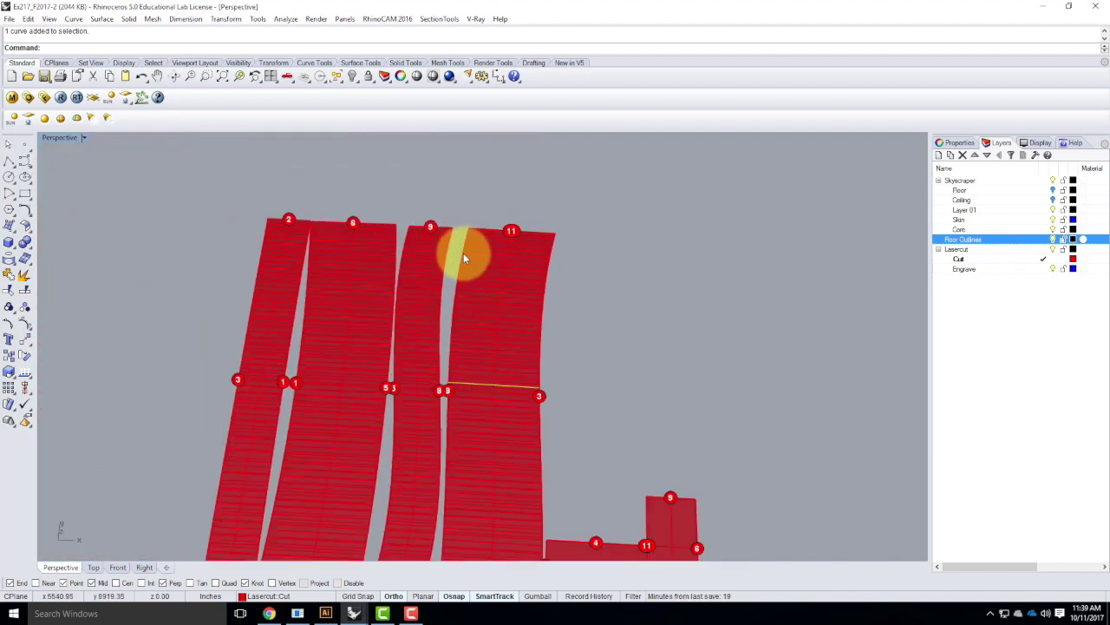
scroll(177, 187, "down", 2)
Move only the floor-line curves of the unrolled tower strips onto the Engrave layer, excluding the unrolled surfaces and their numbered labels
left_click_drag(183, 191, 570, 497)
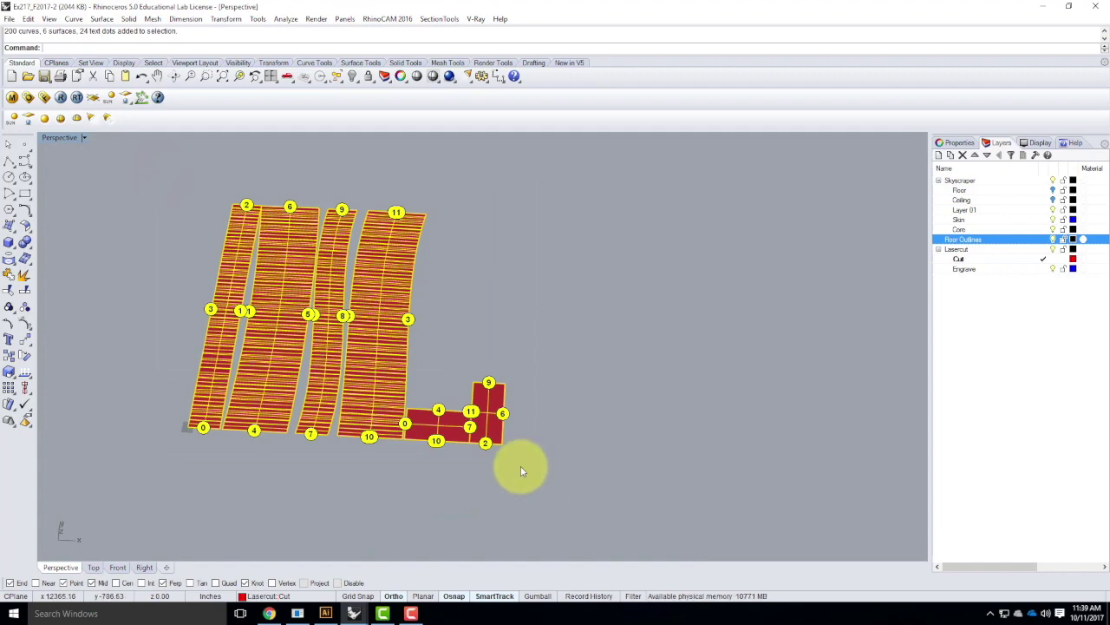
scroll(520, 466, "up", 4)
left_click(439, 370, "ctrl")
left_click(257, 384, "ctrl")
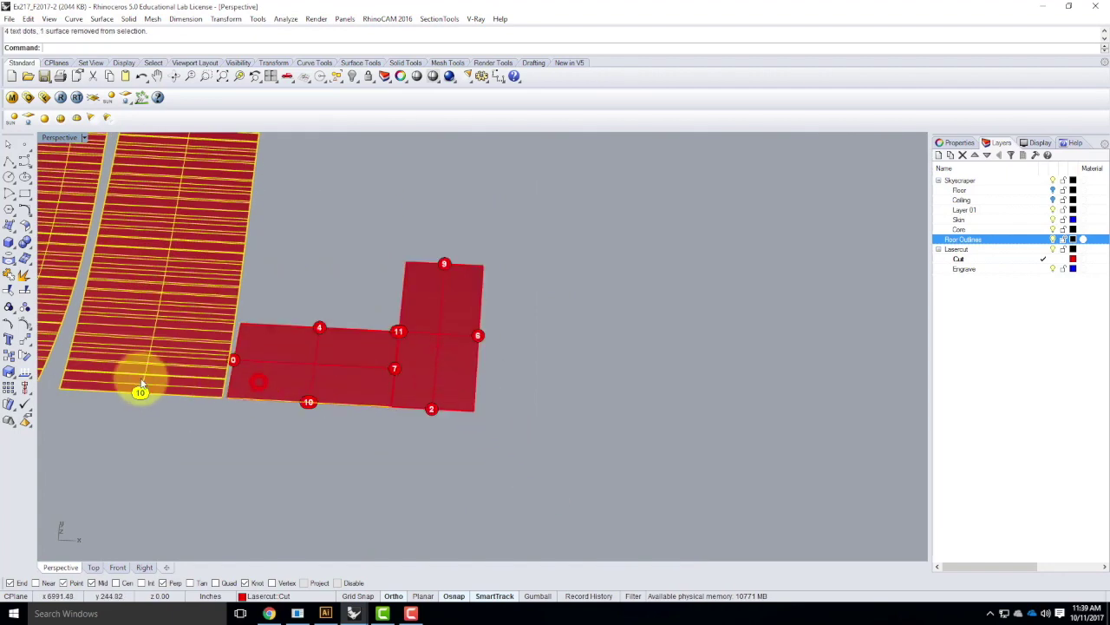
left_click(154, 370, "ctrl")
scroll(260, 390, "down", 3)
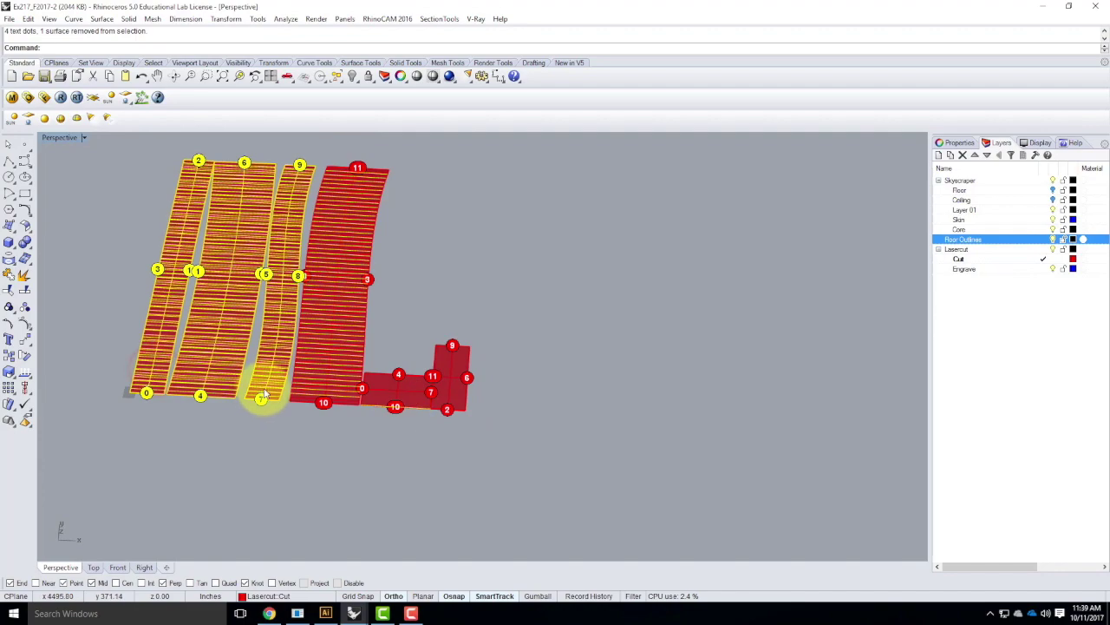
scroll(248, 392, "up", 6)
scroll(498, 436, "down", 3)
scroll(345, 422, "up", 5)
left_click(381, 411, "ctrl")
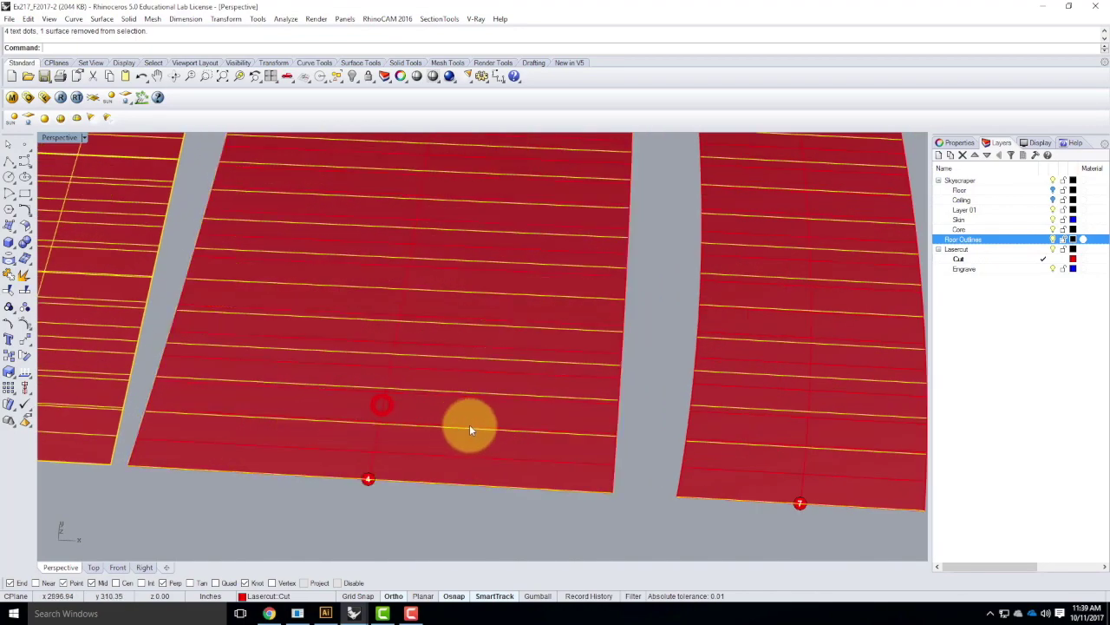
scroll(347, 417, "down", 3)
left_click(255, 409)
scroll(320, 423, "up", 5)
left_click(315, 413, "ctrl")
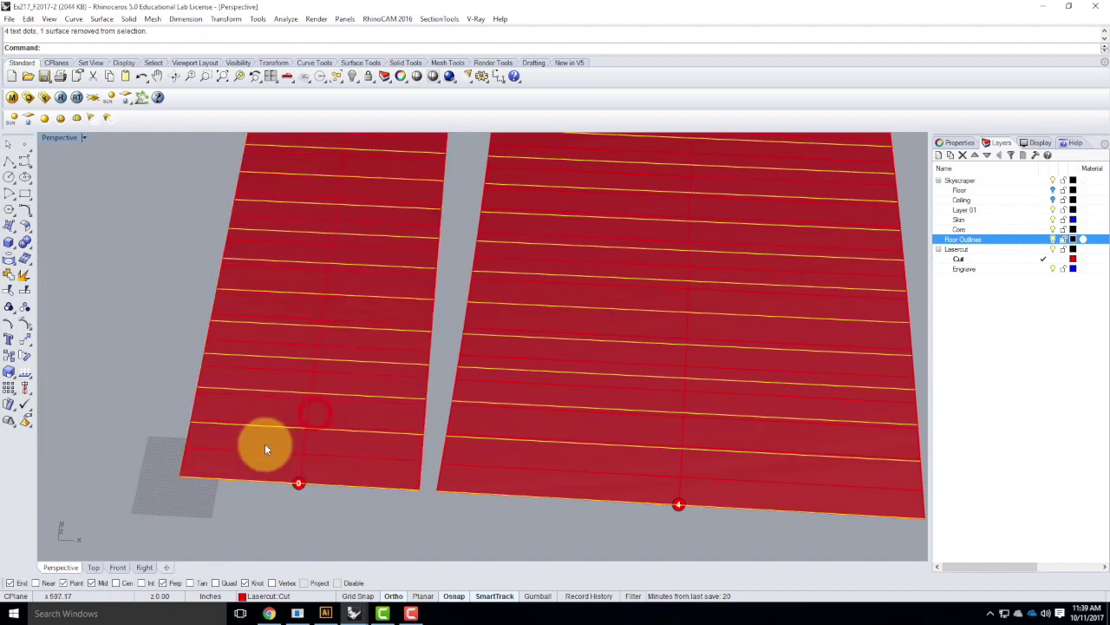
scroll(268, 440, "down", 5)
scroll(303, 443, "down", 2)
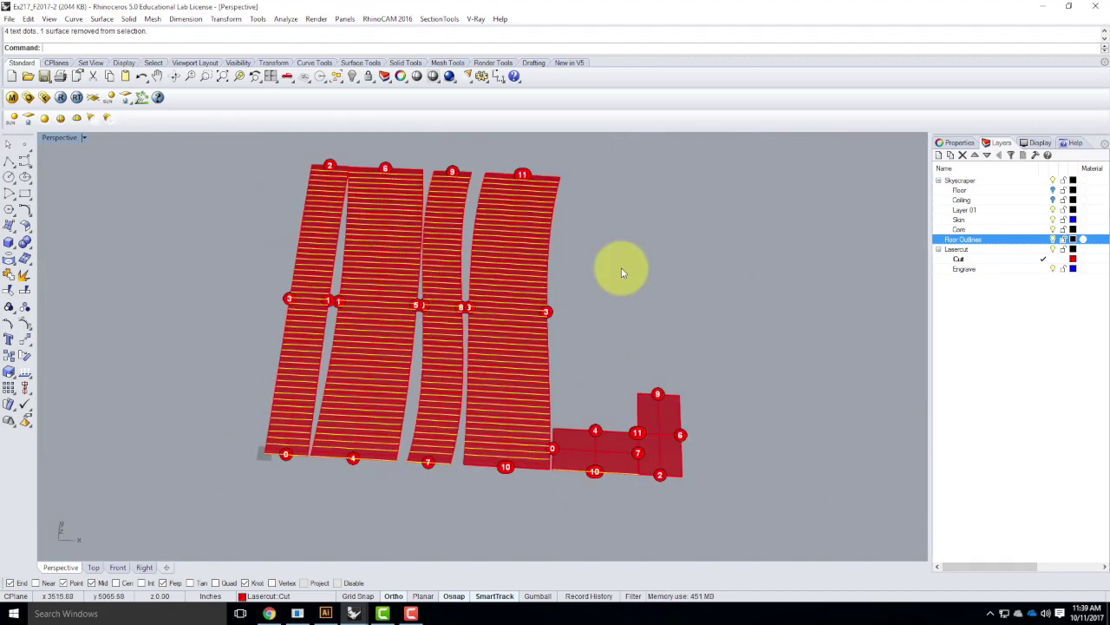
left_click(978, 269)
right_click(980, 267)
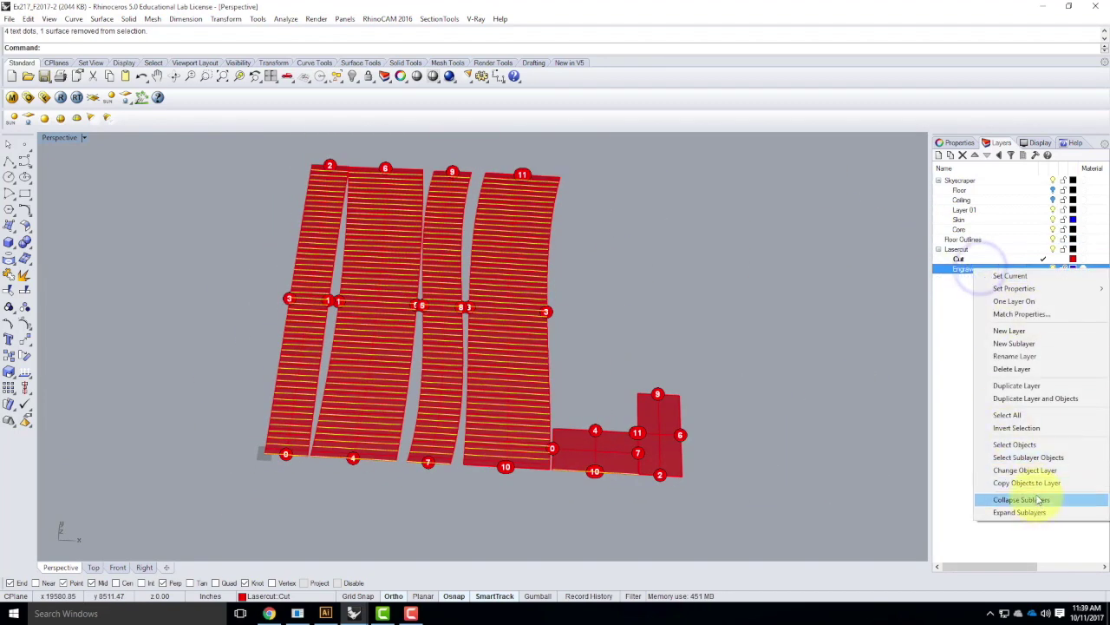
left_click(1040, 471)
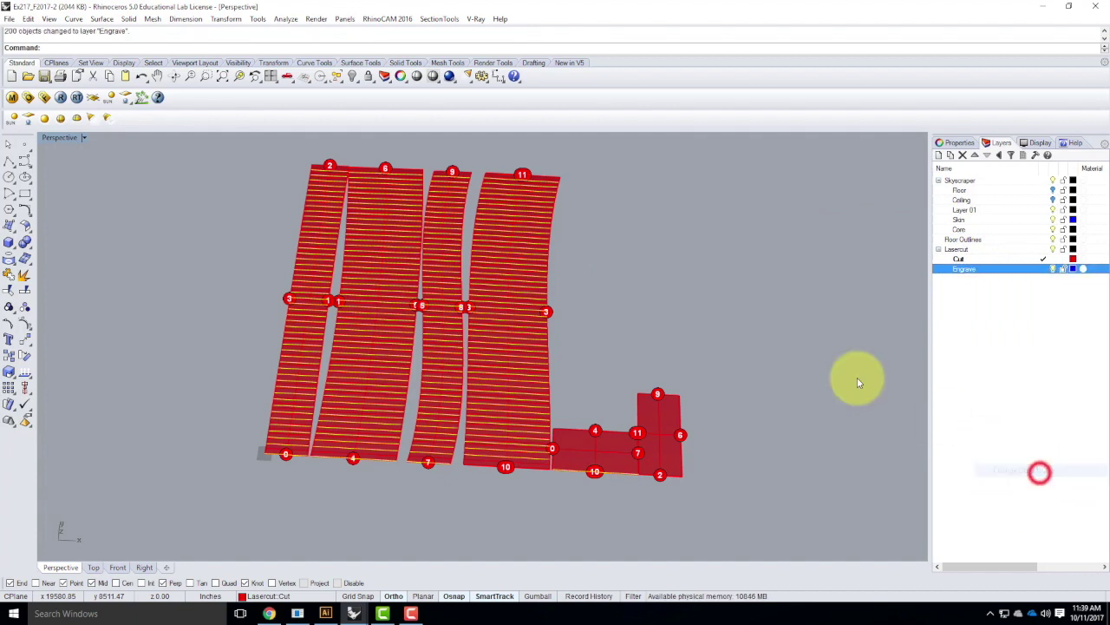
left_click(736, 329)
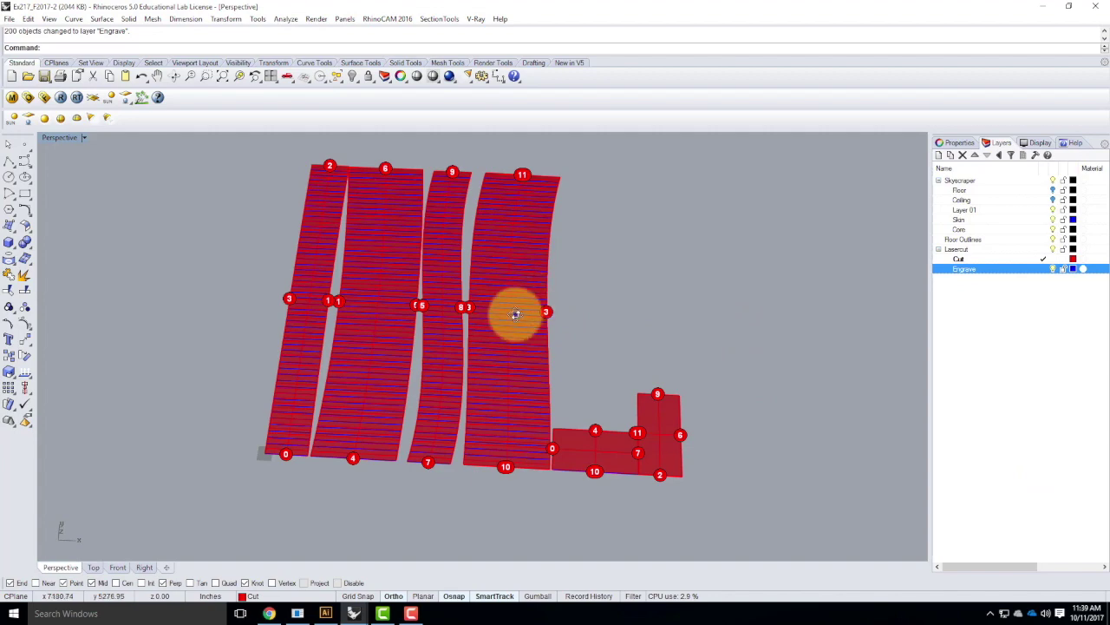
Examine the floor lines on the unrolled tower strips and compare them with the other unrolled layouts, including the cross-shaped one with offset outlines
right_click_drag(514, 312, 477, 386)
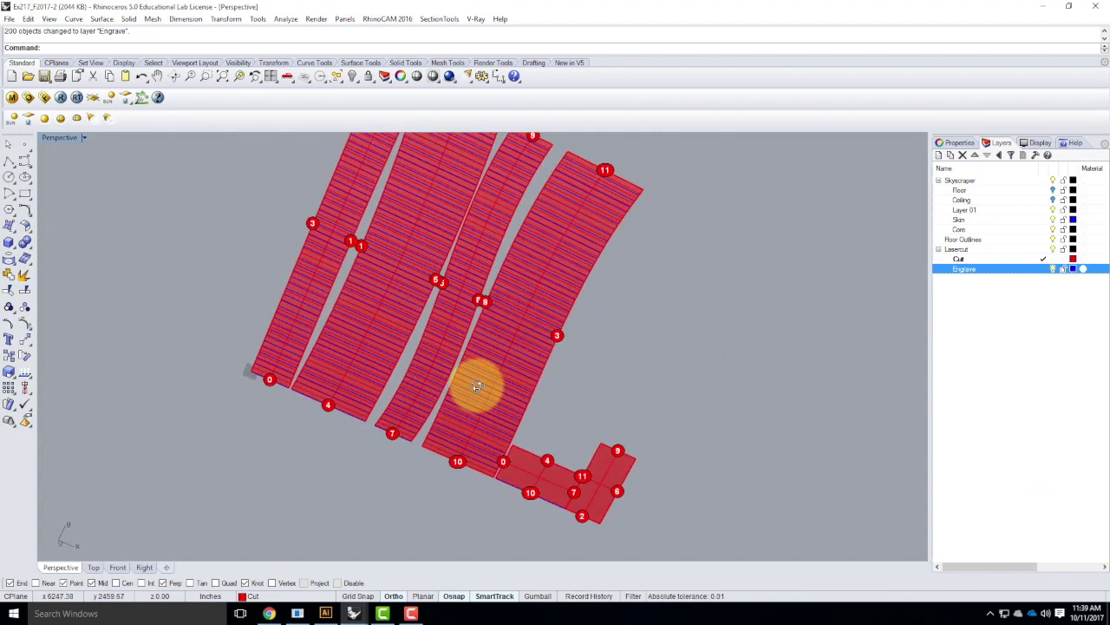
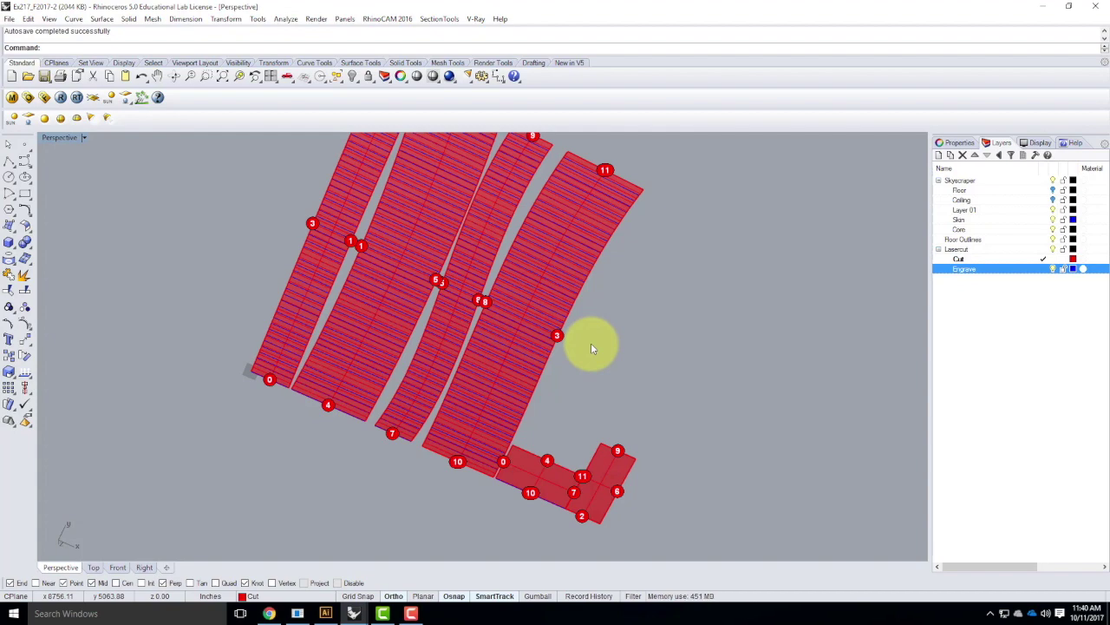
scroll(680, 317, "down", 10)
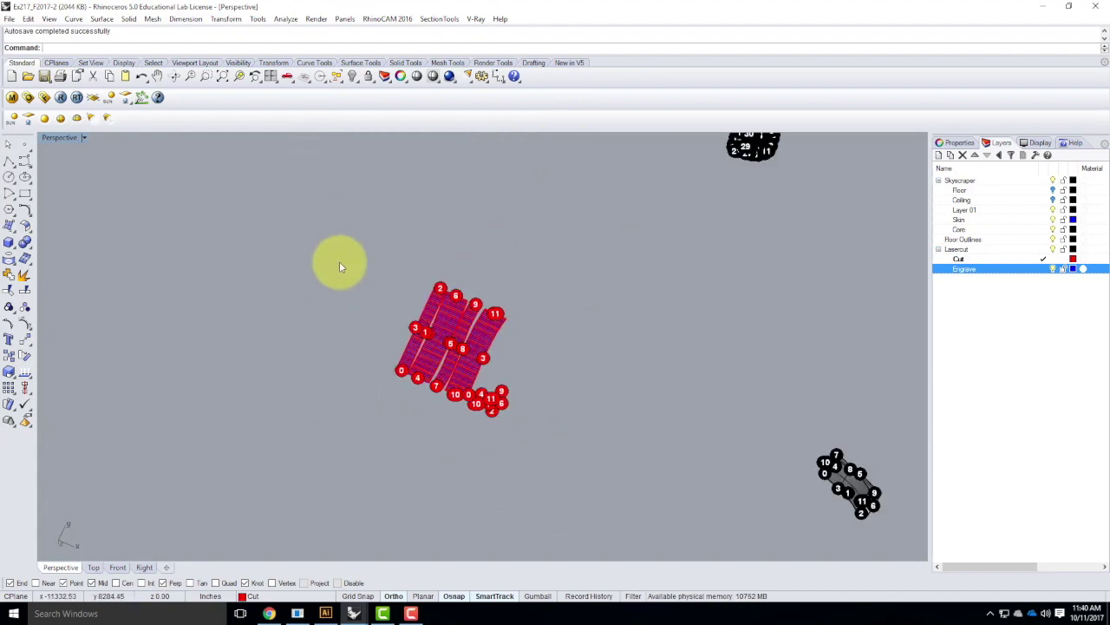
scroll(467, 332, "up", 5)
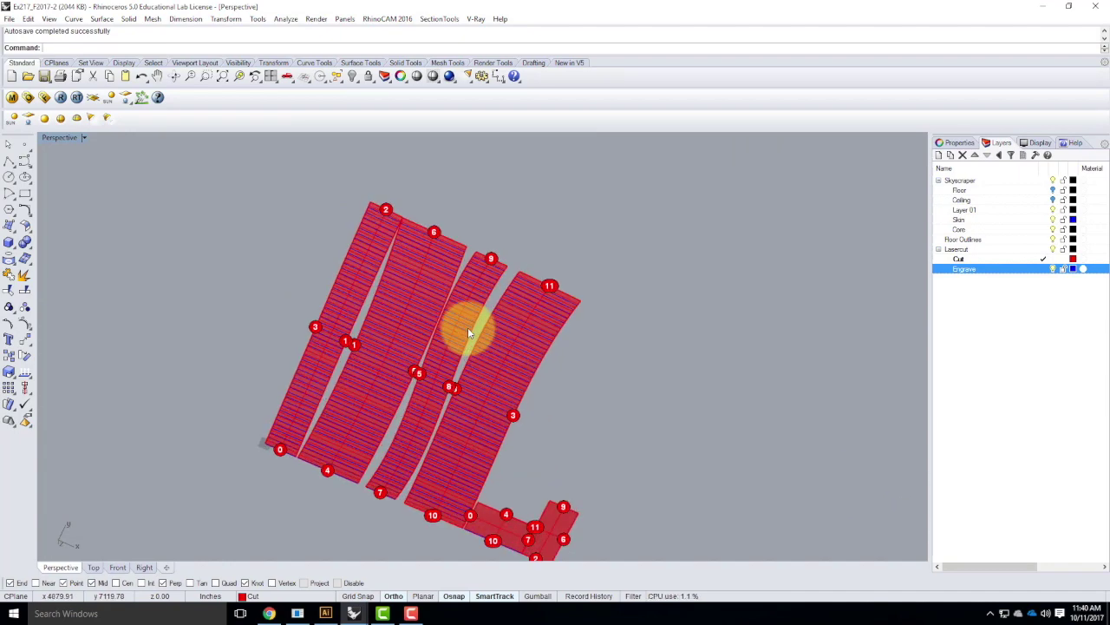
left_click(603, 243)
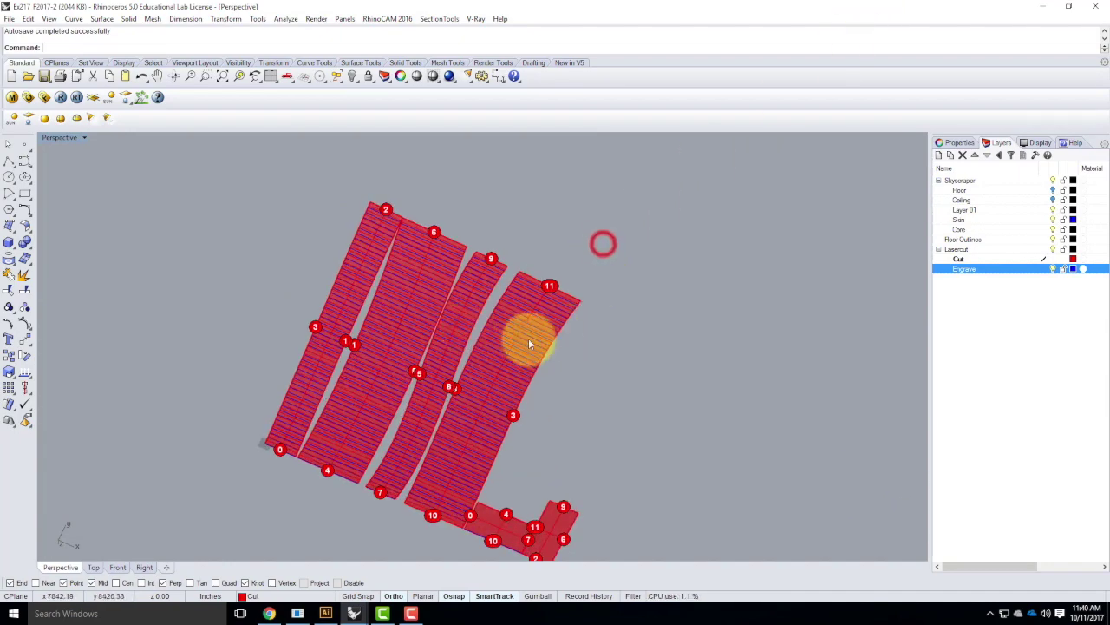
scroll(524, 340, "up", 4)
scroll(524, 340, "down", 6)
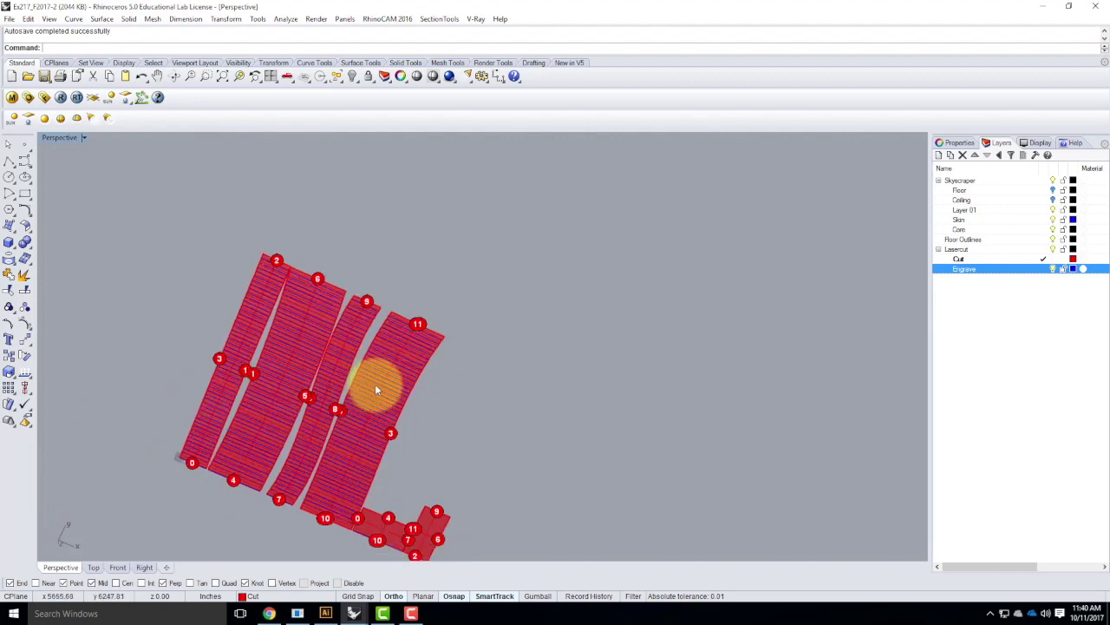
scroll(364, 396, "down", 5)
scroll(390, 303, "up", 8)
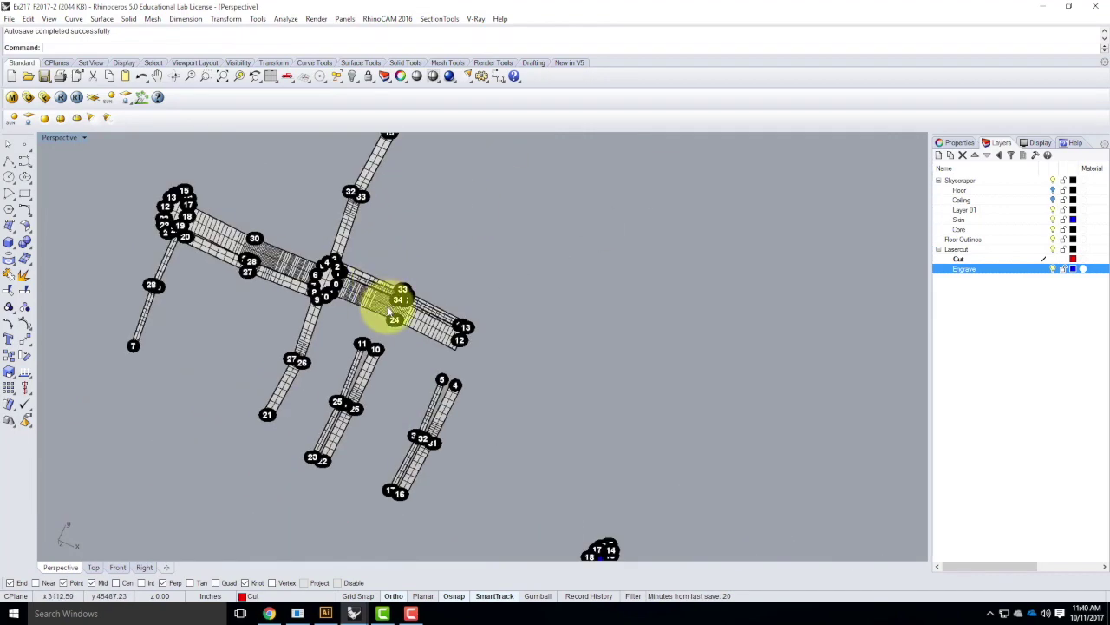
scroll(365, 178, "down", 6)
scroll(450, 347, "down", 4)
scroll(449, 284, "up", 10)
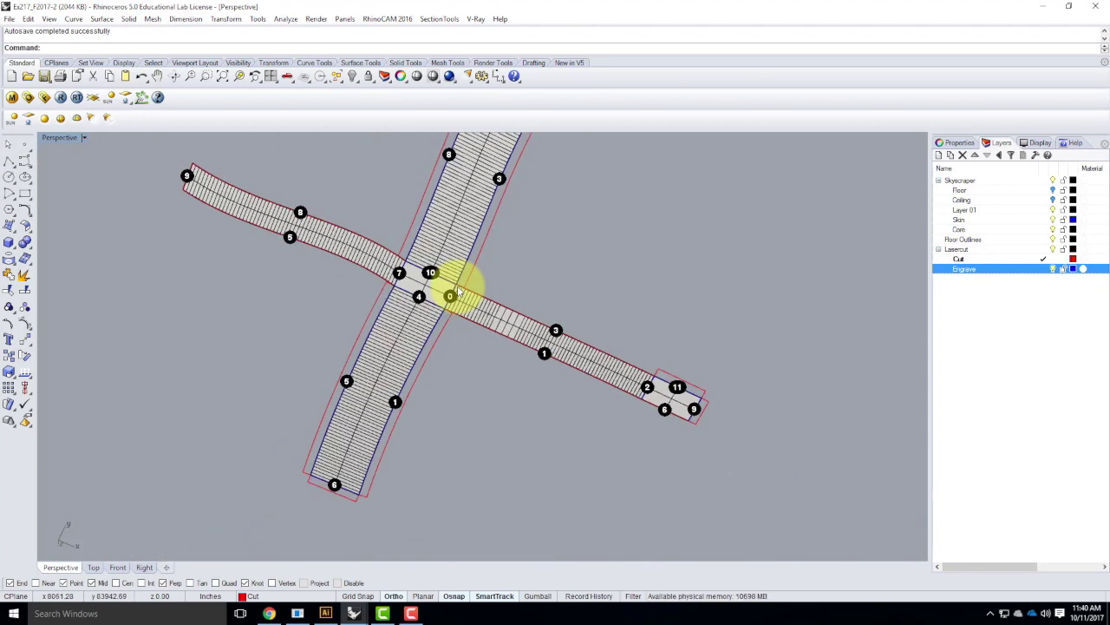
scroll(566, 199, "down", 8)
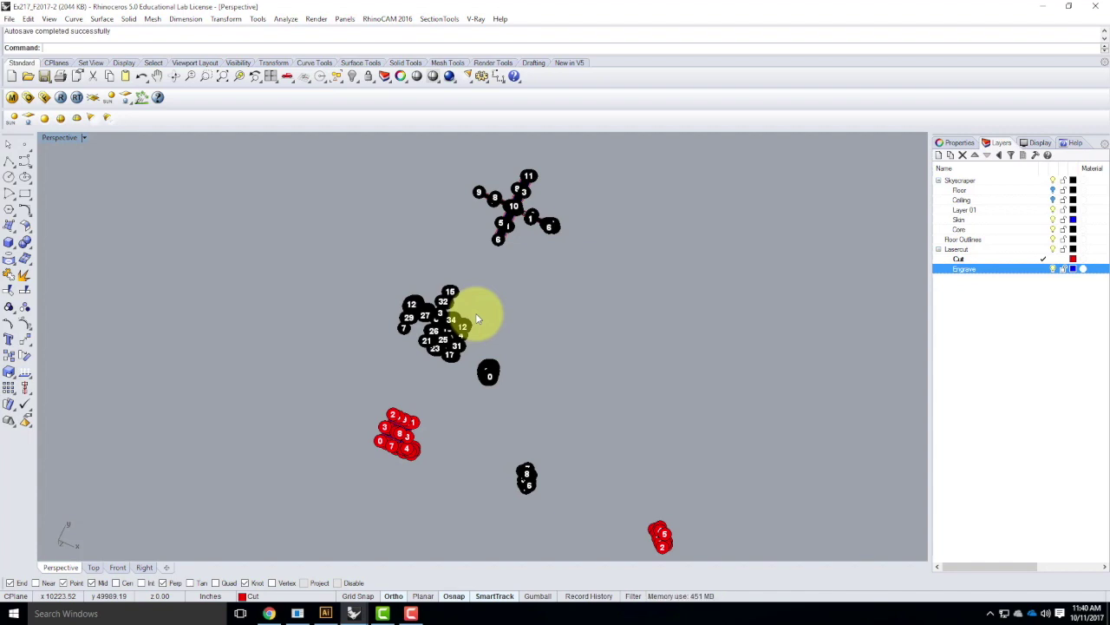
scroll(513, 186, "up", 8)
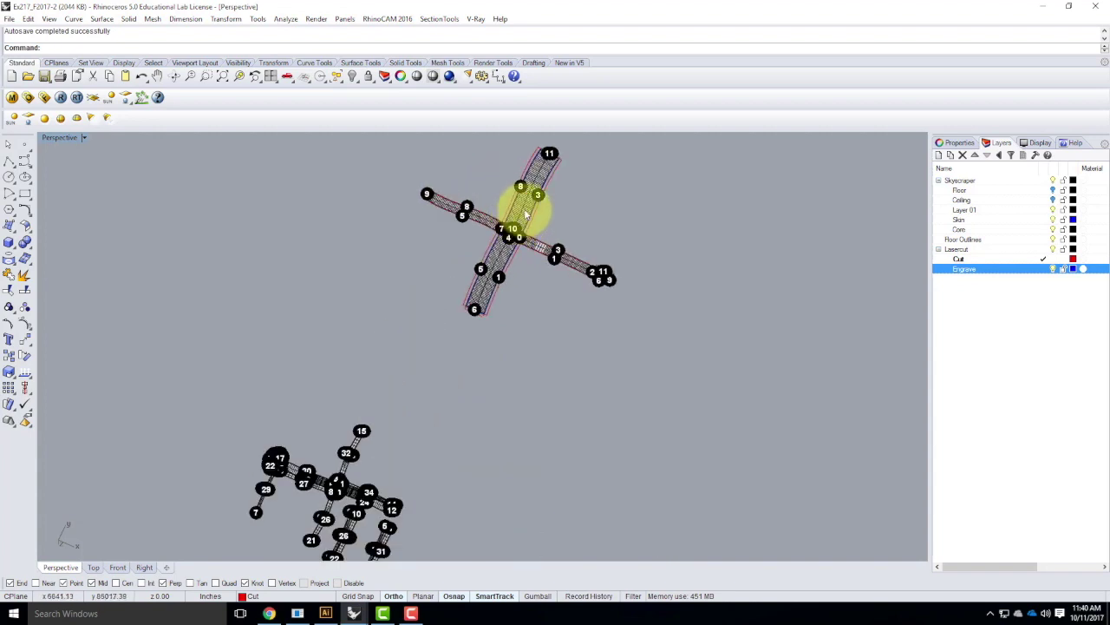
scroll(494, 241, "up", 10)
scroll(491, 260, "down", 5)
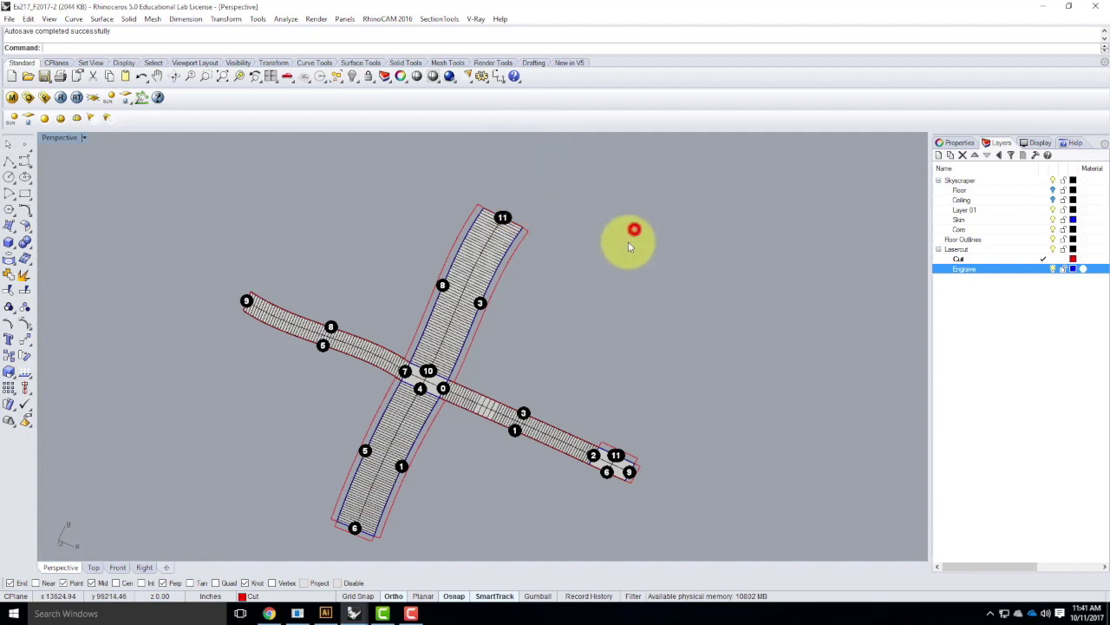
right_click_drag(634, 229, 490, 349, "ctrl")
scroll(468, 350, "down", 10)
scroll(451, 465, "up", 15)
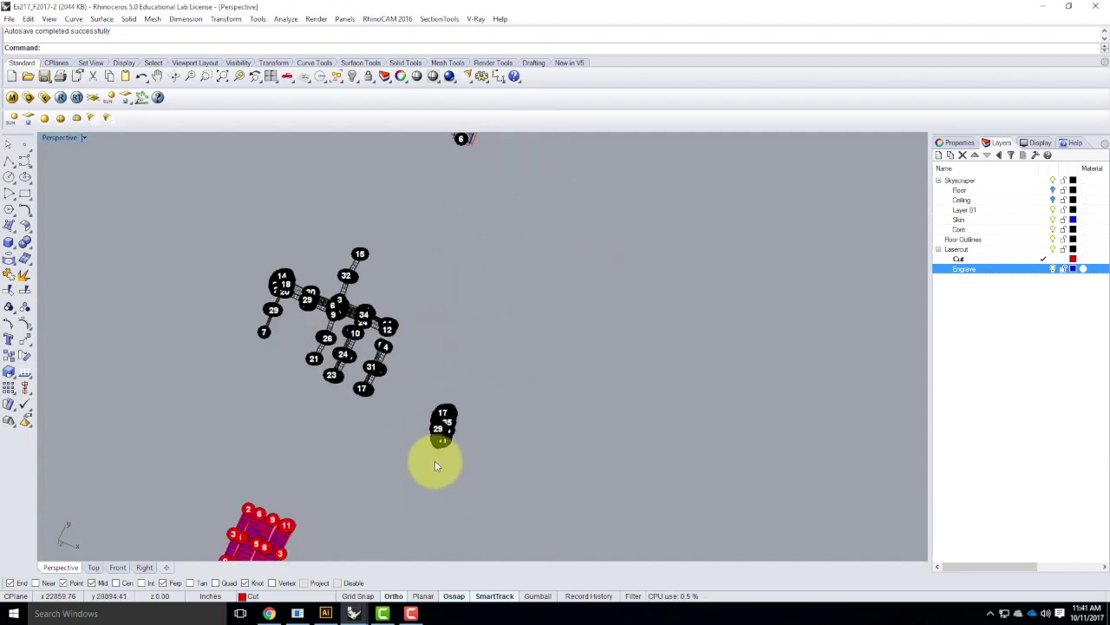
right_click_drag(435, 460, 448, 319)
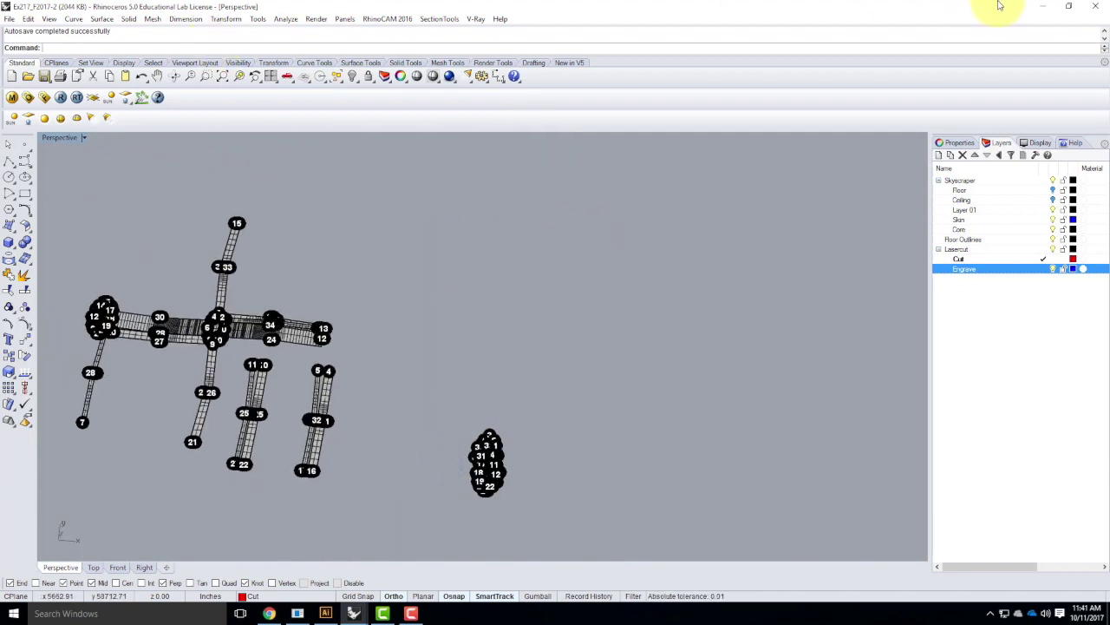
Close the current model with its changes saved, restart Rhinoceros 5 and open the recent file Ex214_F2017-2.3dm
left_click(1095, 7)
left_click(501, 333)
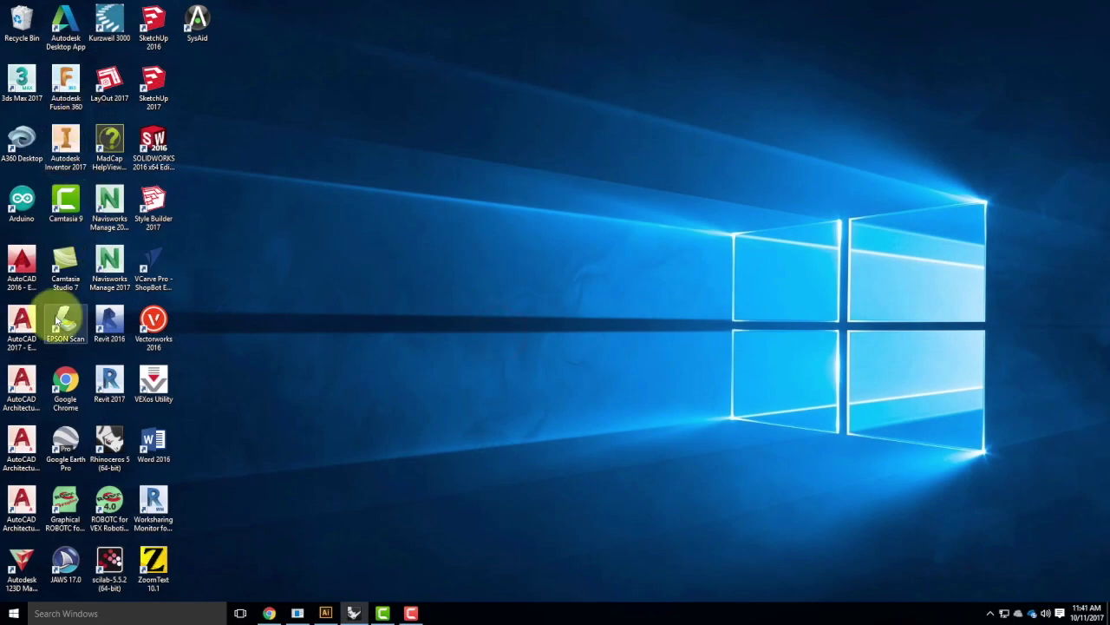
double_click(109, 439)
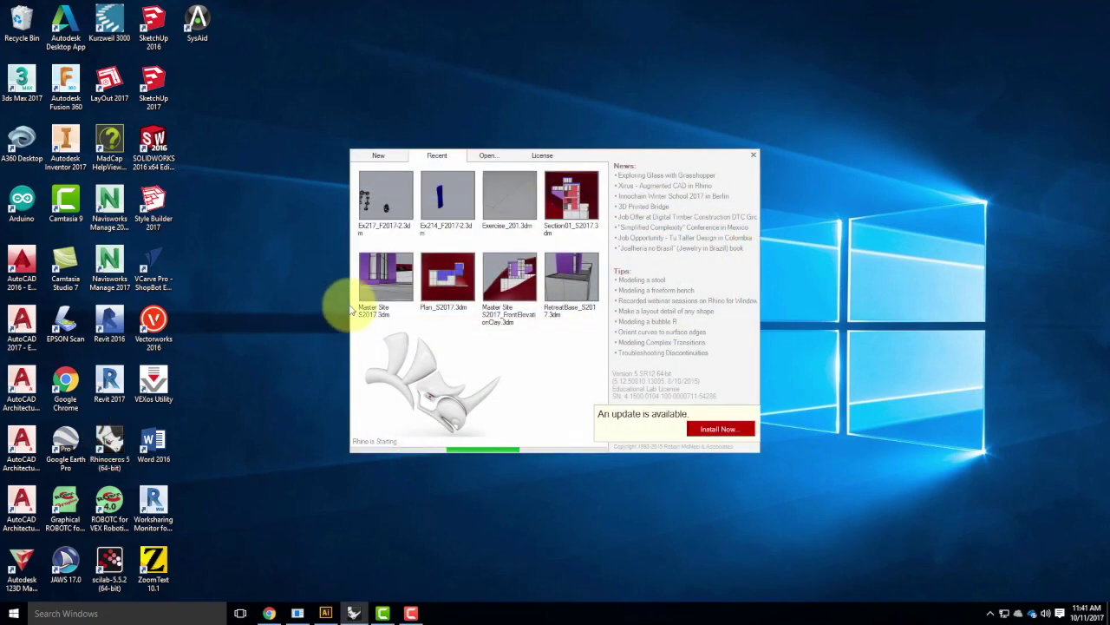
left_click(457, 206)
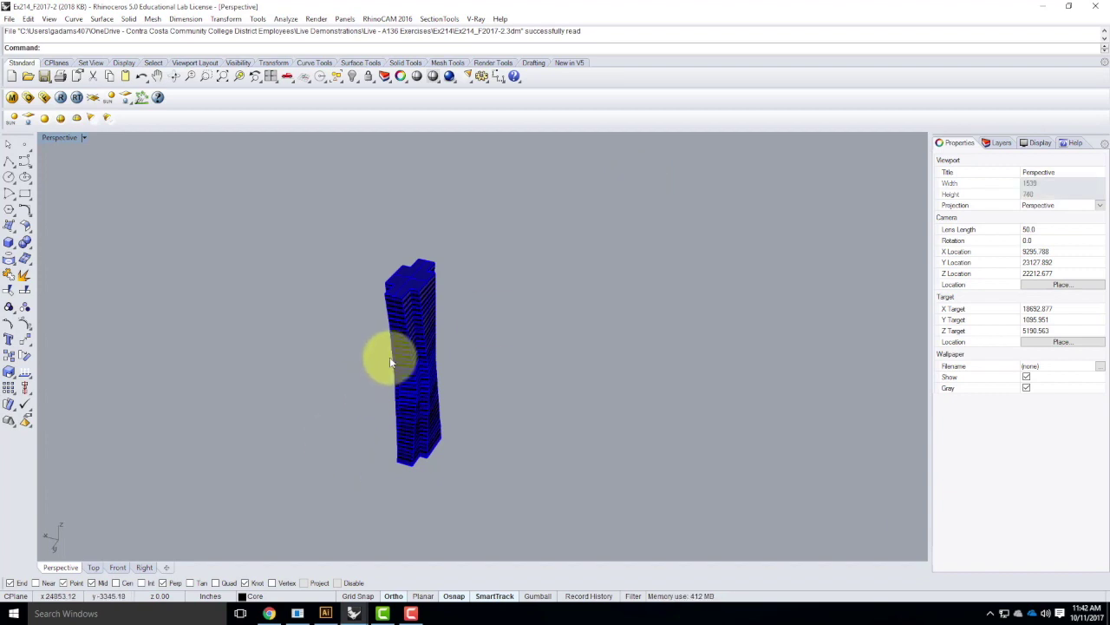
Save a copy of the tower model as Ex214_F2017-3 in the Ex217 folder under Live - A136 Exercises
left_click(9, 18)
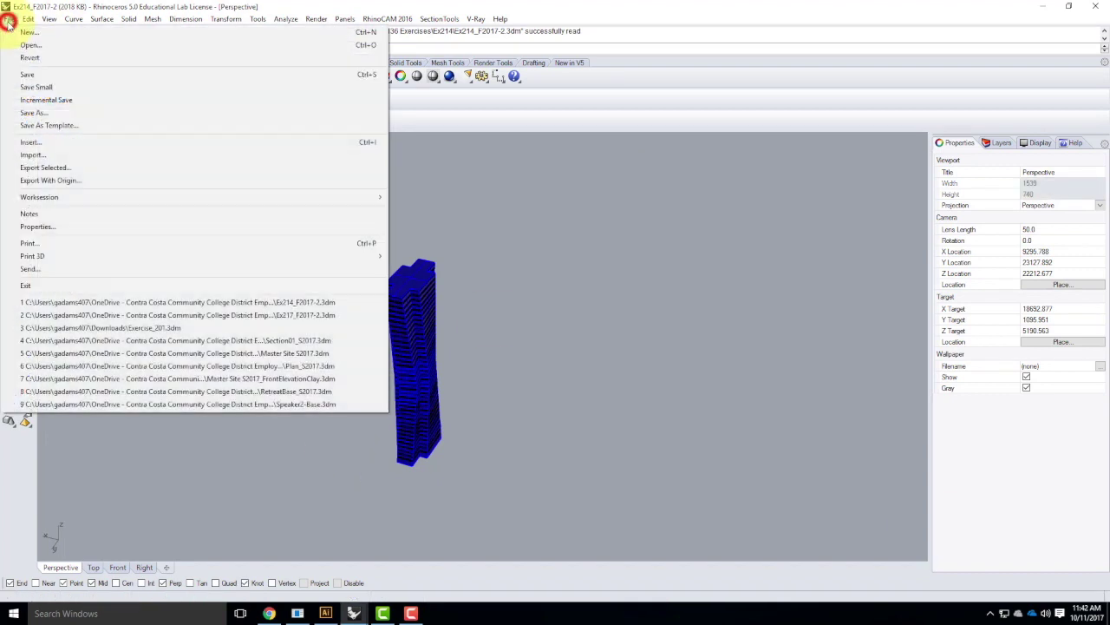
left_click(33, 113)
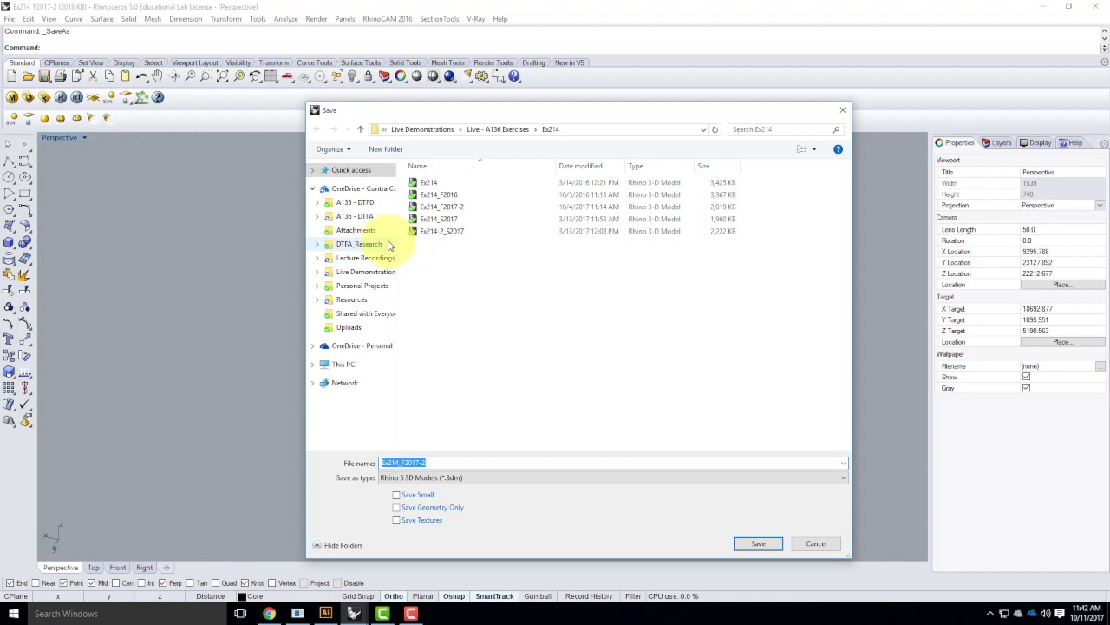
left_click(427, 129)
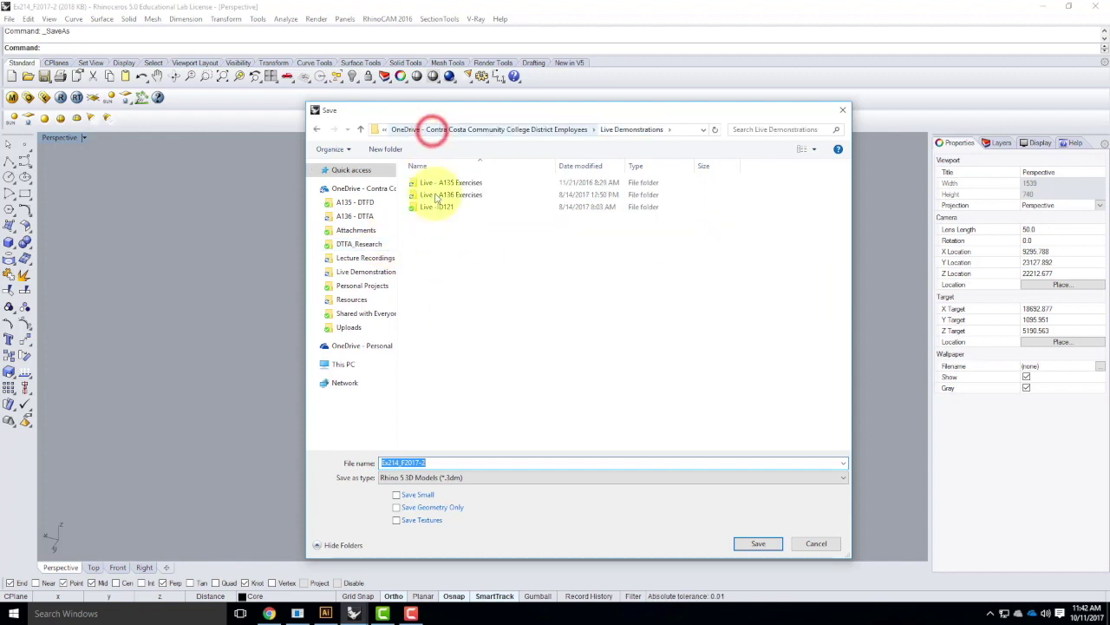
double_click(438, 196)
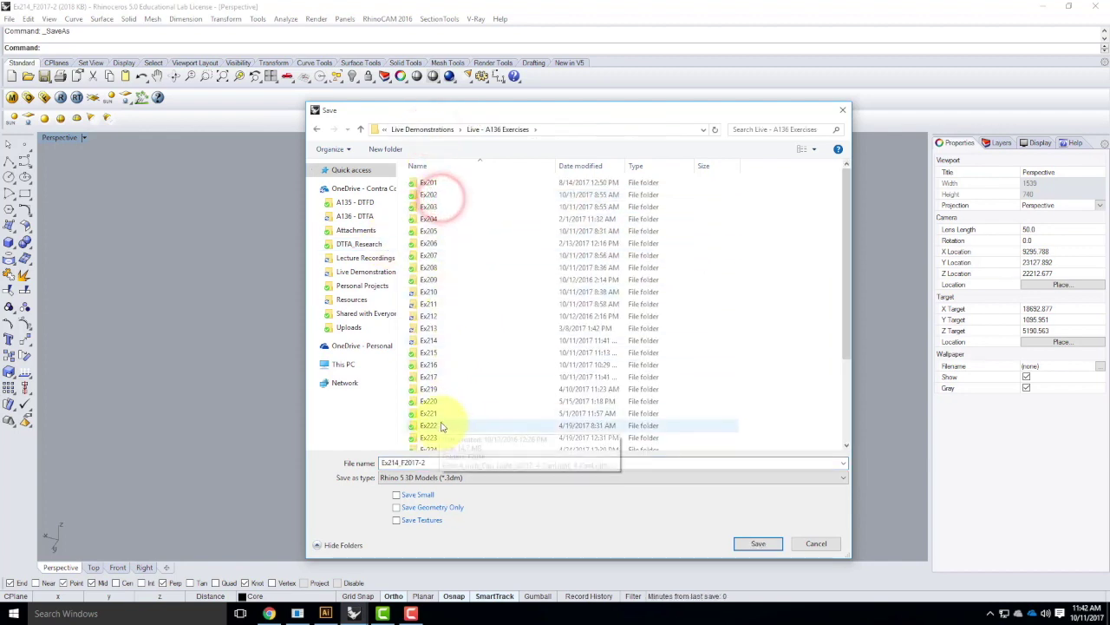
scroll(442, 427, "down", 1)
left_click(443, 348)
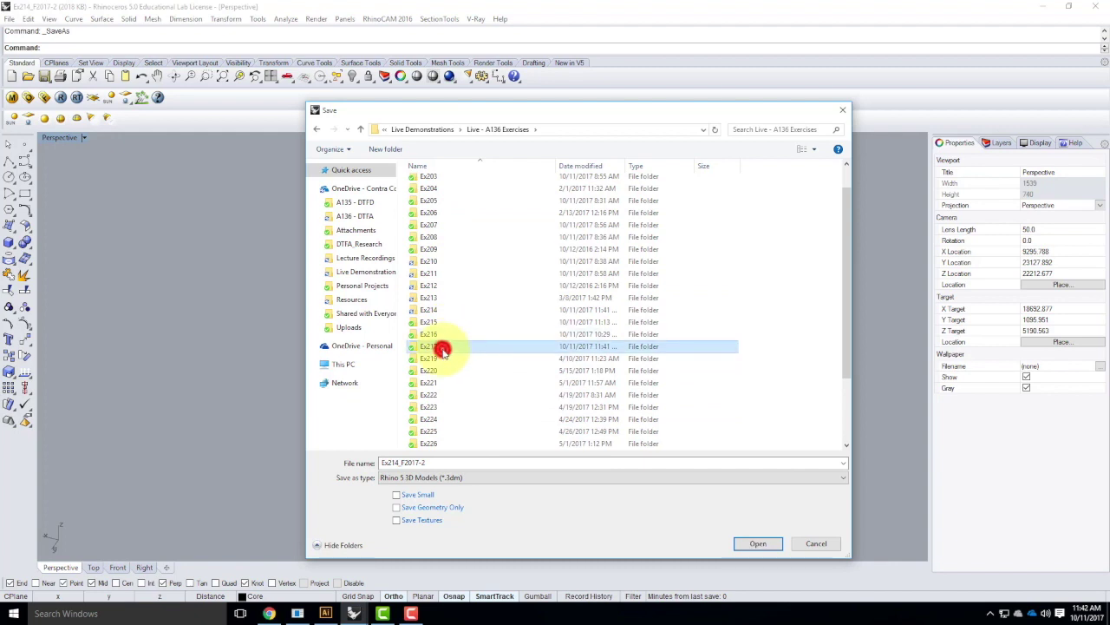
double_click(442, 348)
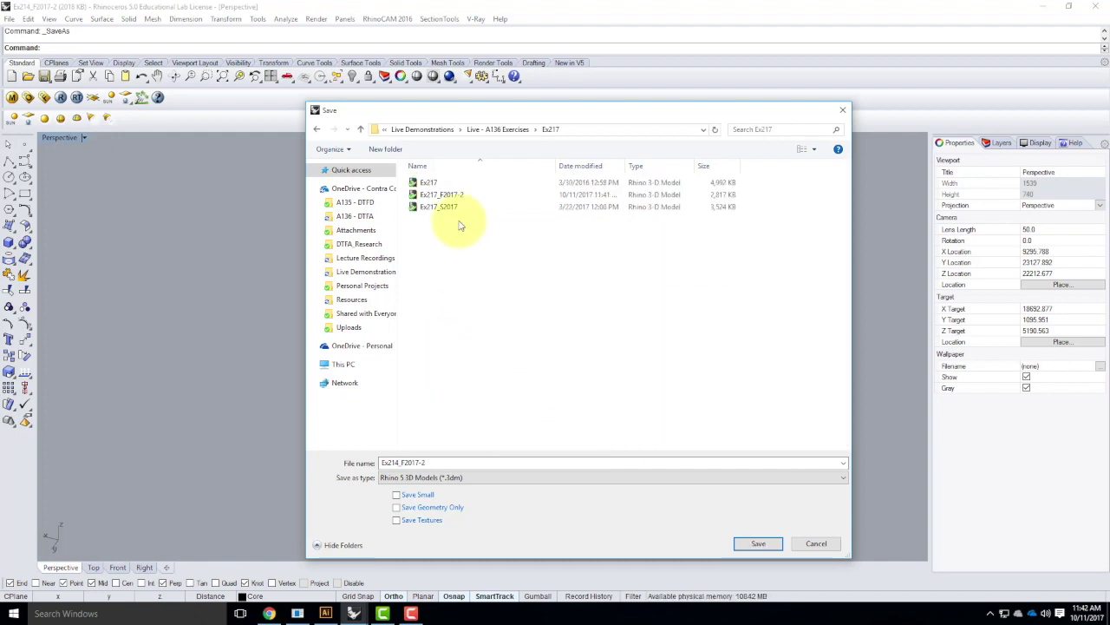
left_click(454, 248)
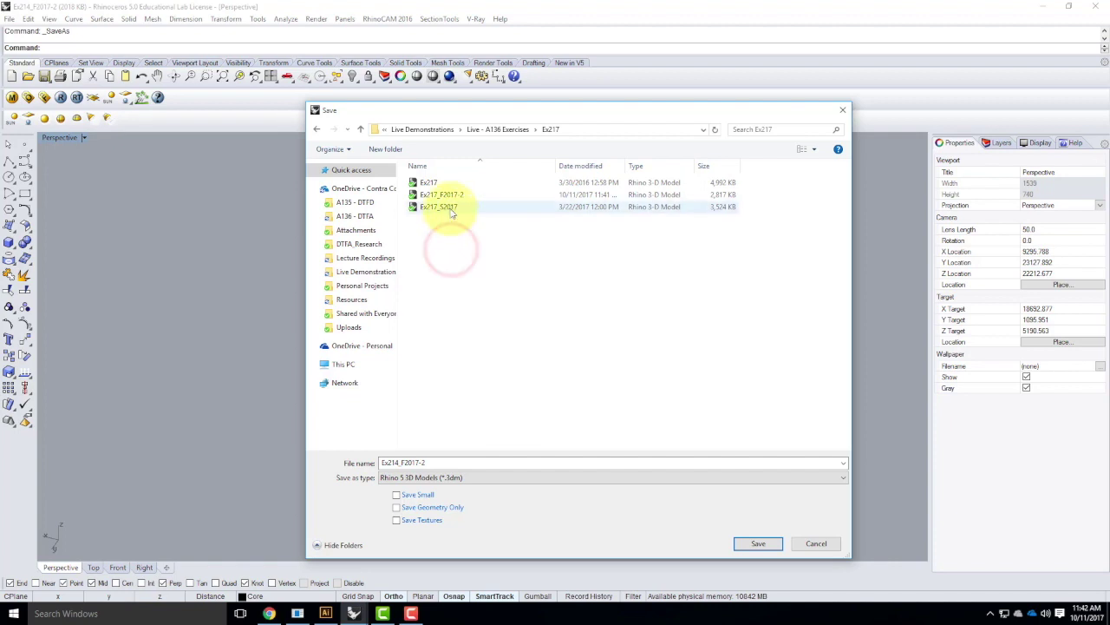
left_click(434, 462)
left_click(434, 459)
key("BackSpace")
type("3")
left_click(775, 541)
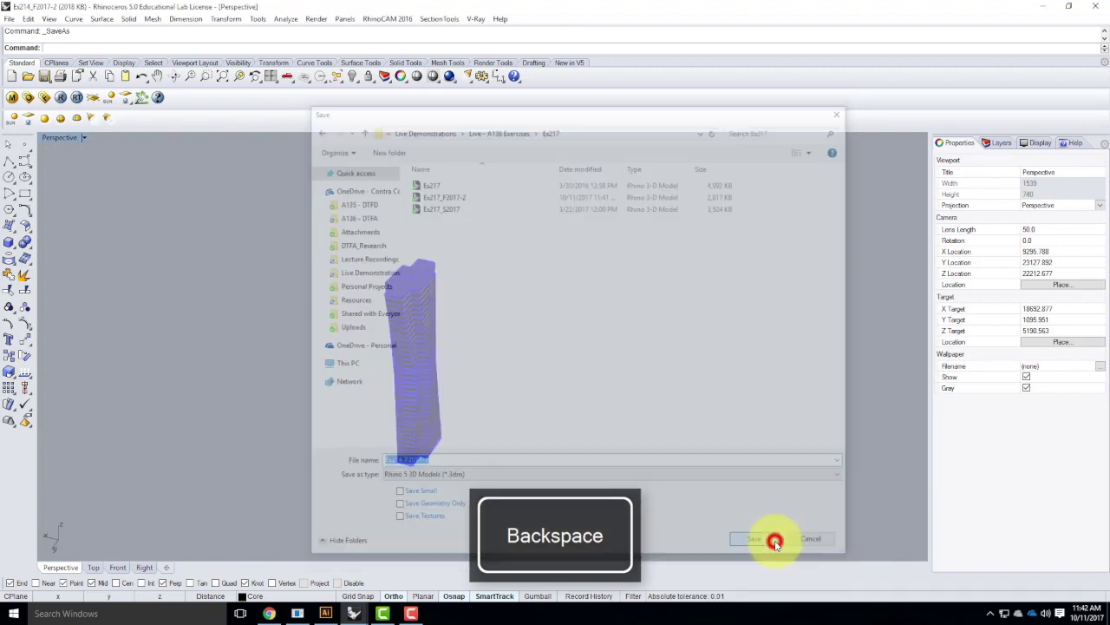
scroll(396, 328, "up", 10)
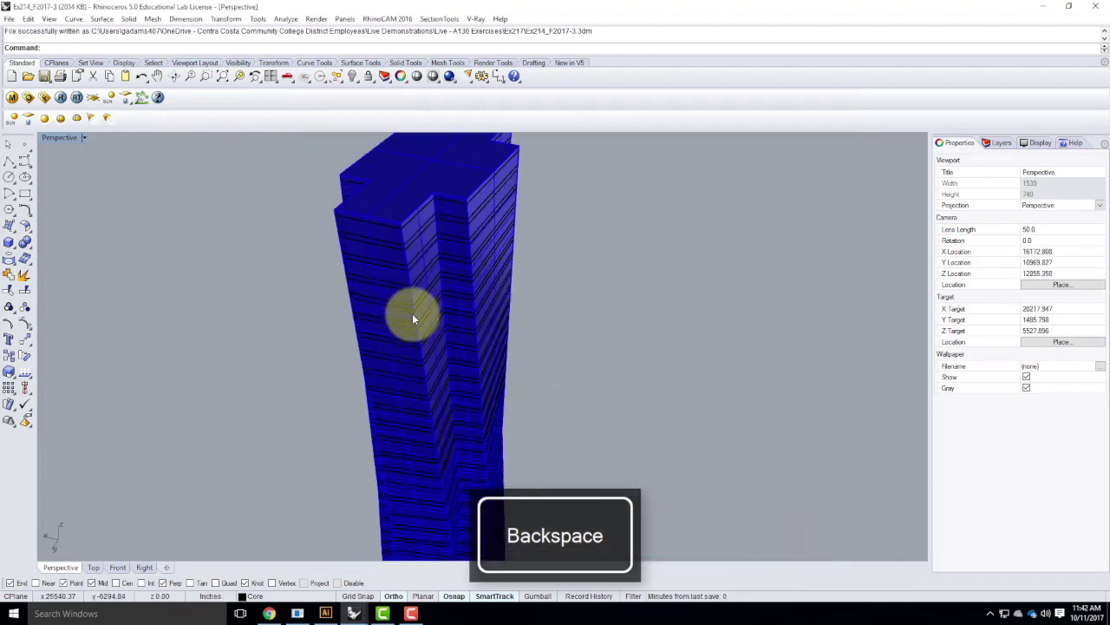
scroll(420, 252, "up", 2)
scroll(422, 316, "down", 4)
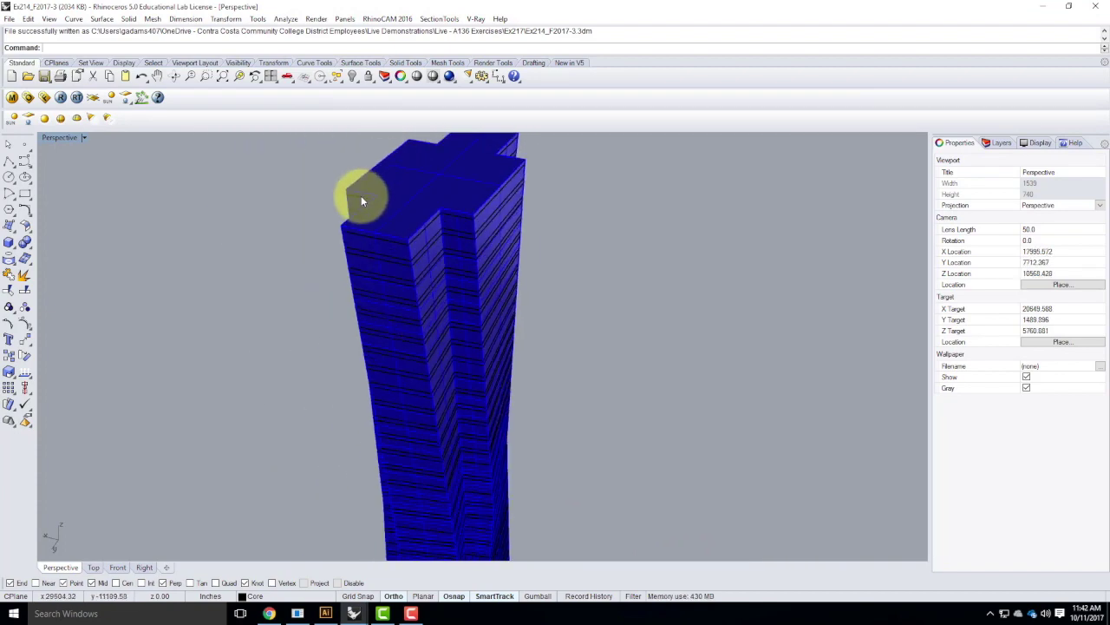
Examine the tower's outer skin and the top floor surface inside it, checking which object each one is
scroll(408, 194, "down", 3)
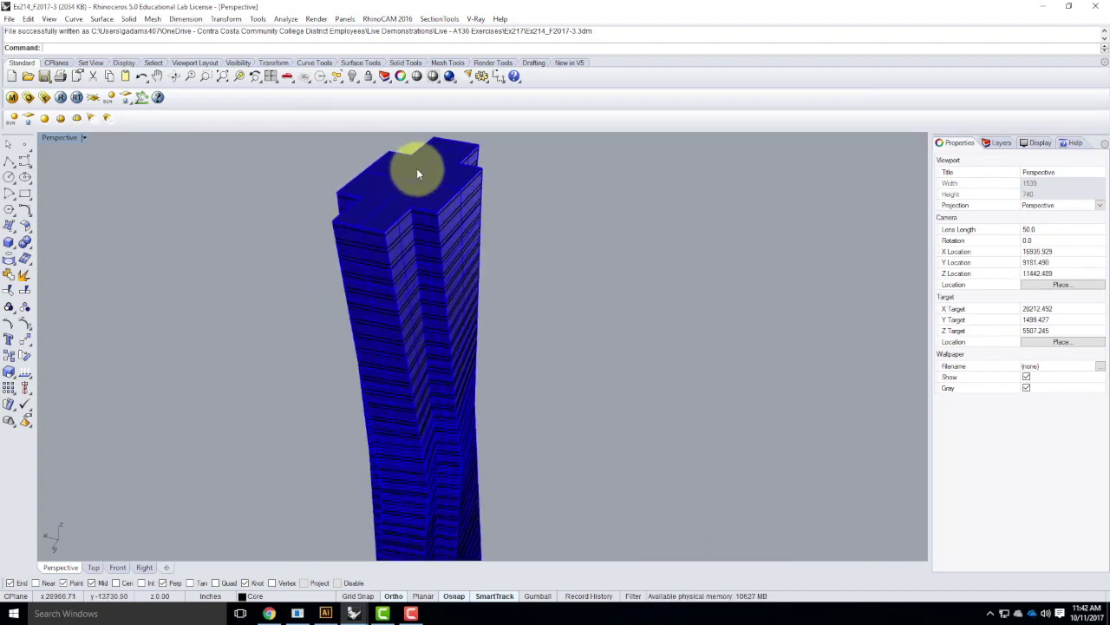
scroll(411, 184, "up", 2)
left_click(399, 179)
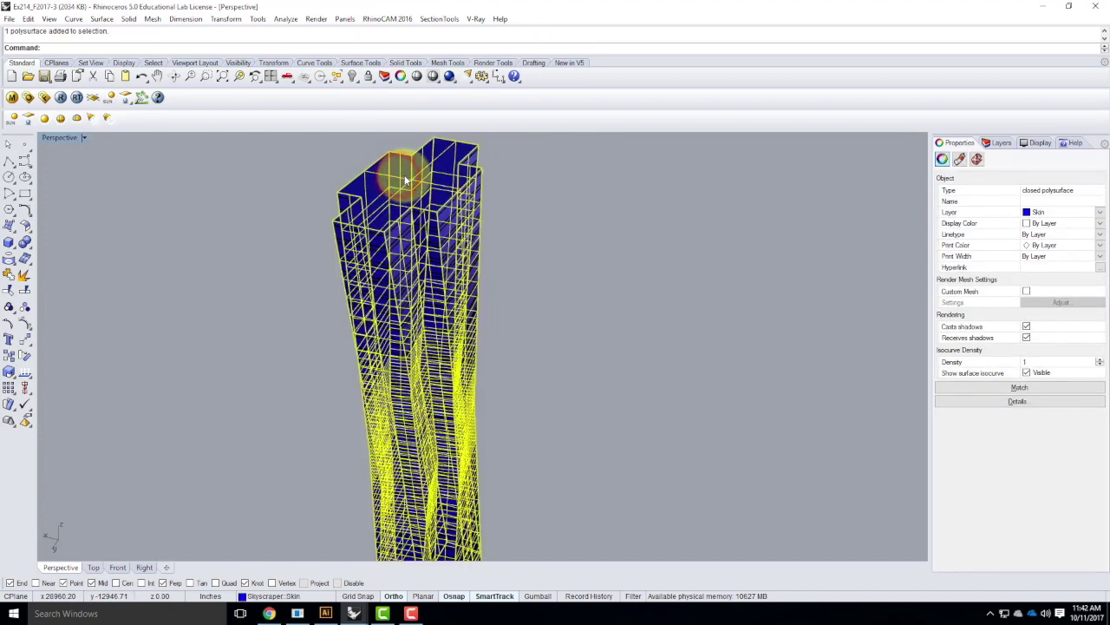
left_click(526, 230)
left_click(442, 222)
left_click(443, 227)
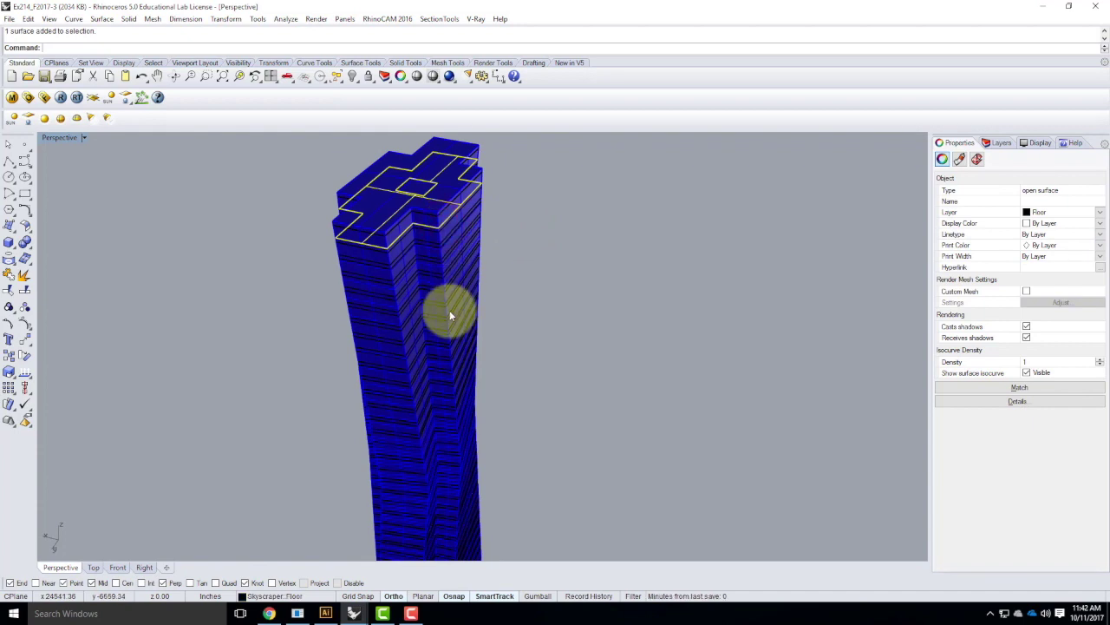
scroll(509, 216, "down", 5)
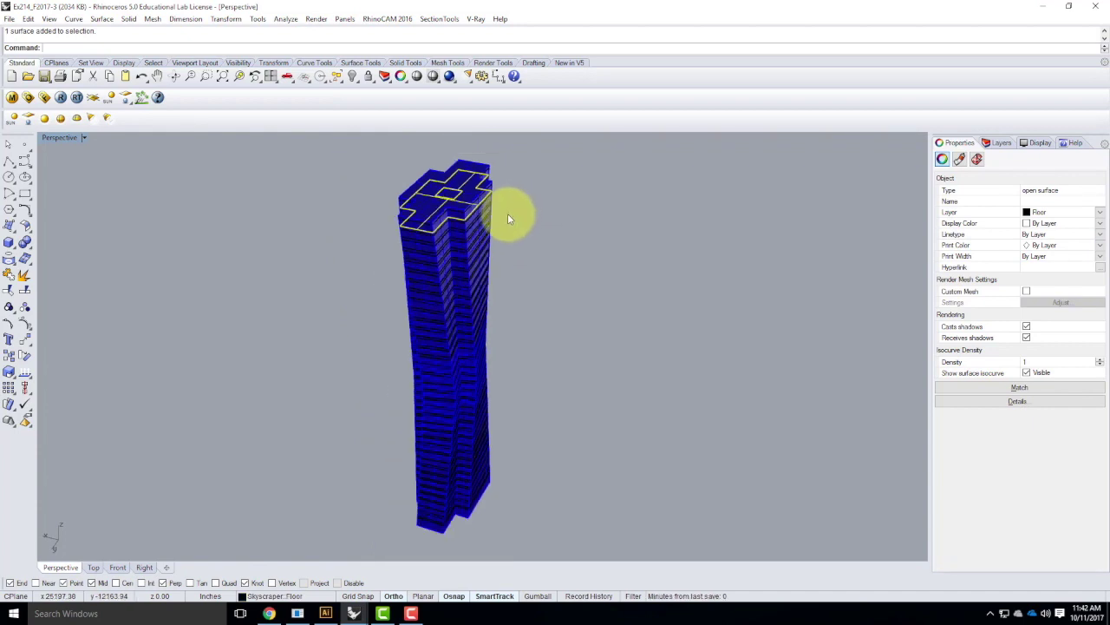
scroll(521, 409, "up", 3)
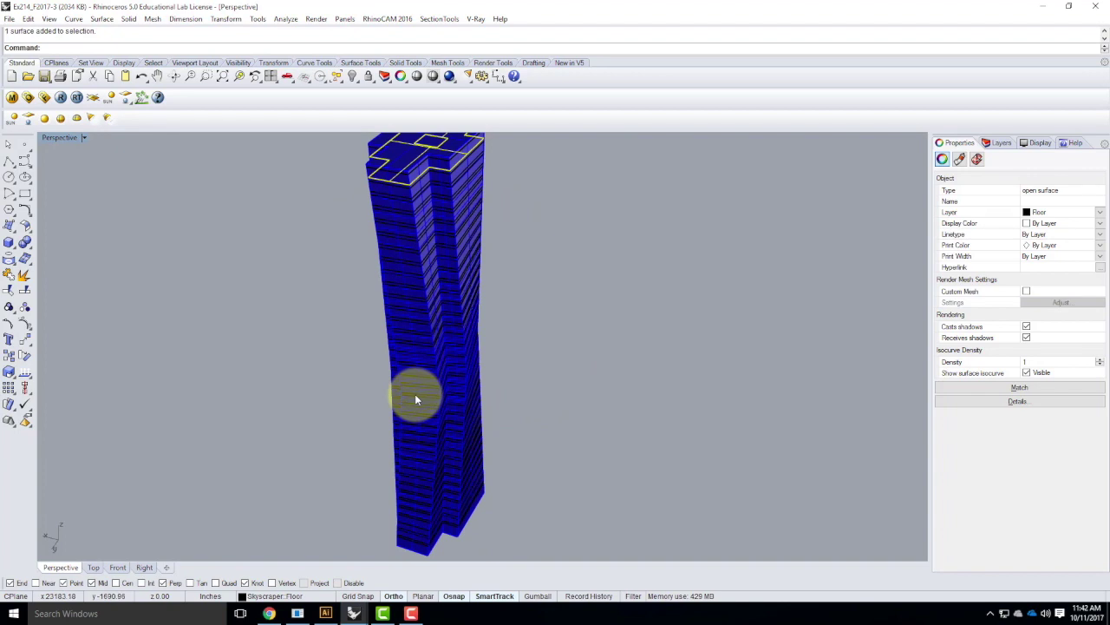
right_click_drag(414, 400, 378, 254)
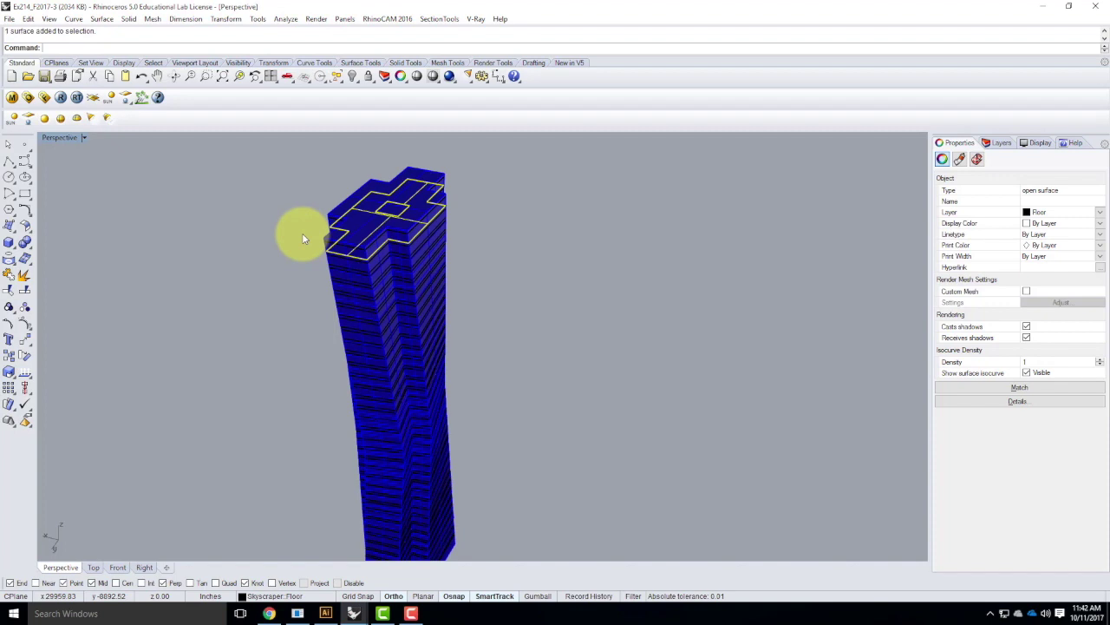
left_click(486, 314)
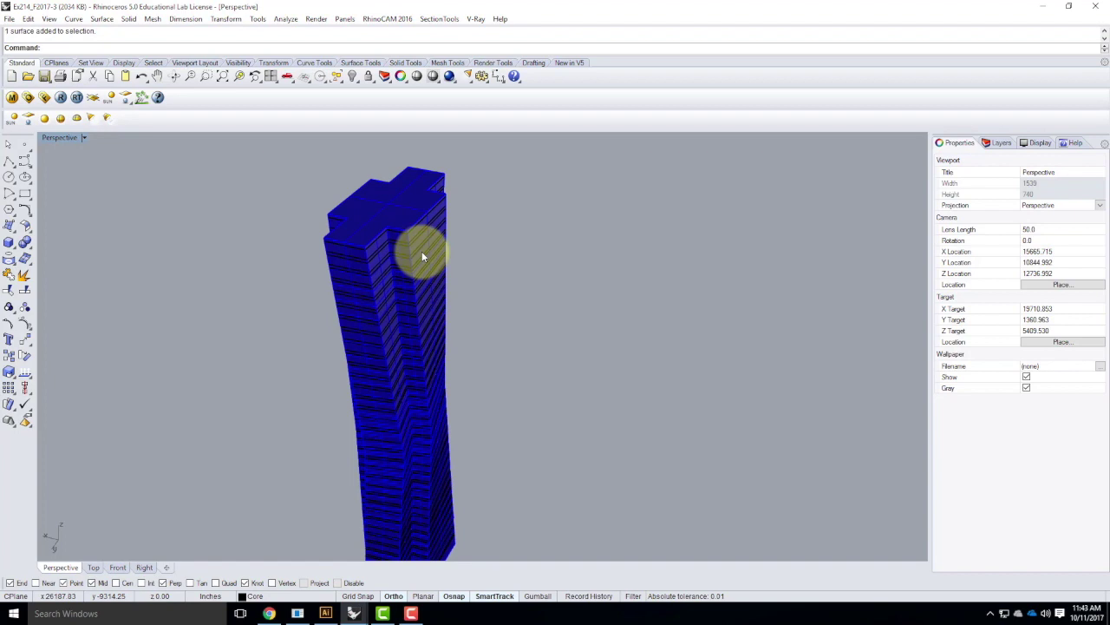
left_click(390, 211)
left_click(563, 211)
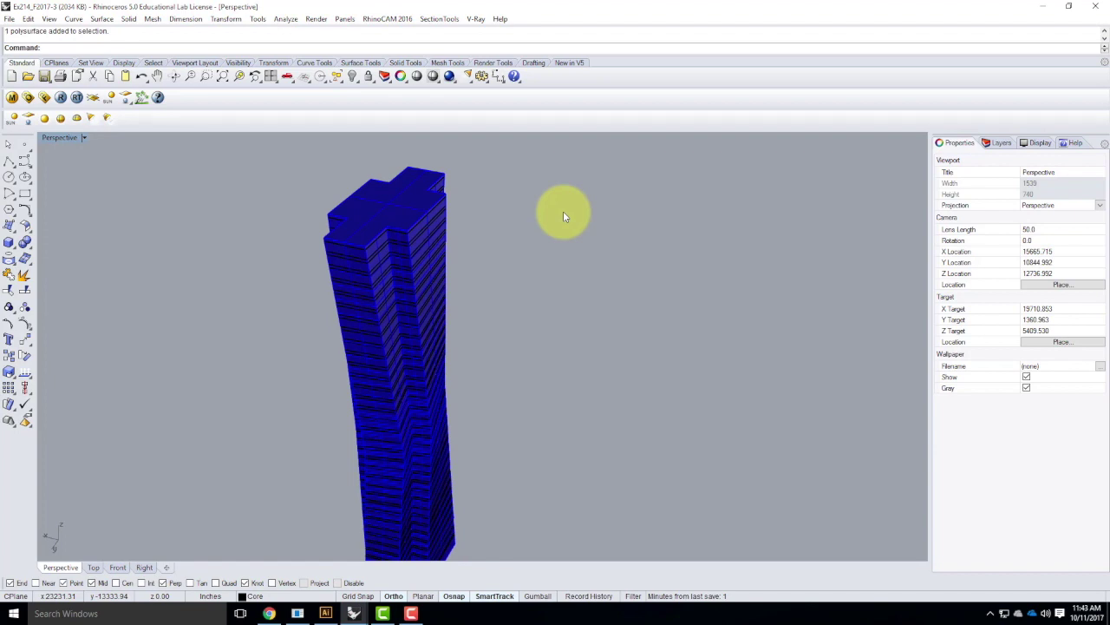
Explode the tower's closed Skin polysurface into separate surfaces
left_click(412, 203)
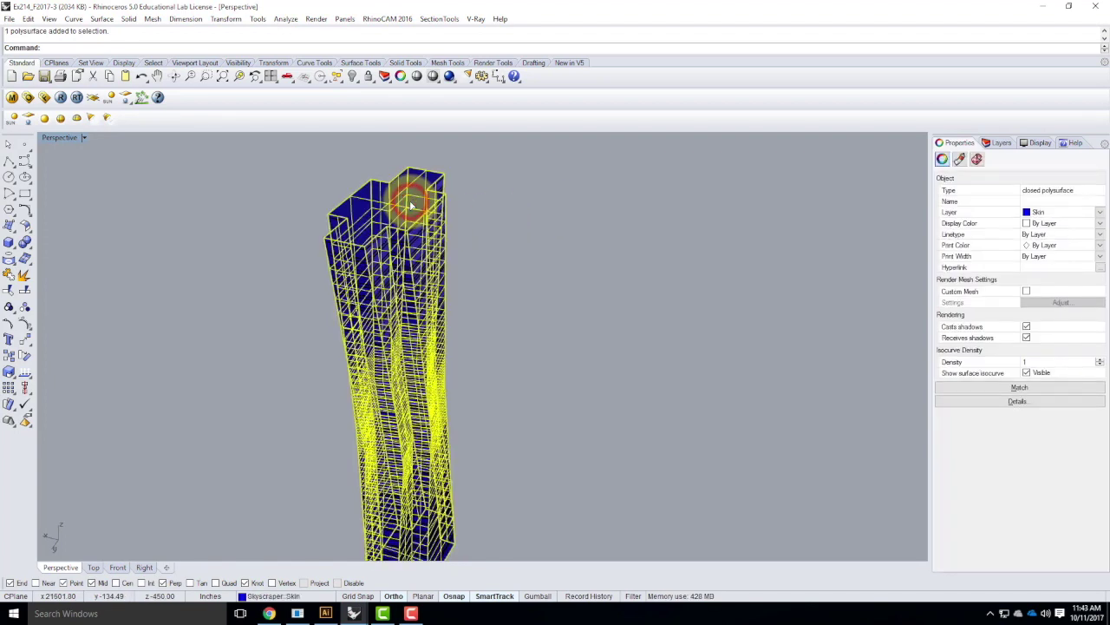
type("Explode")
key("Return")
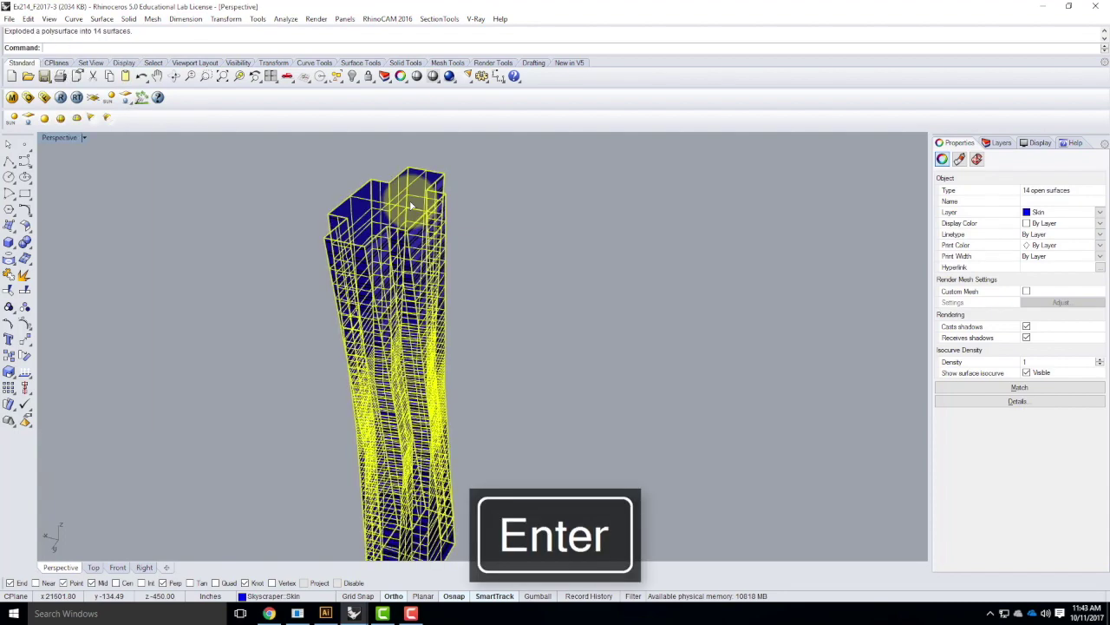
left_click(550, 333)
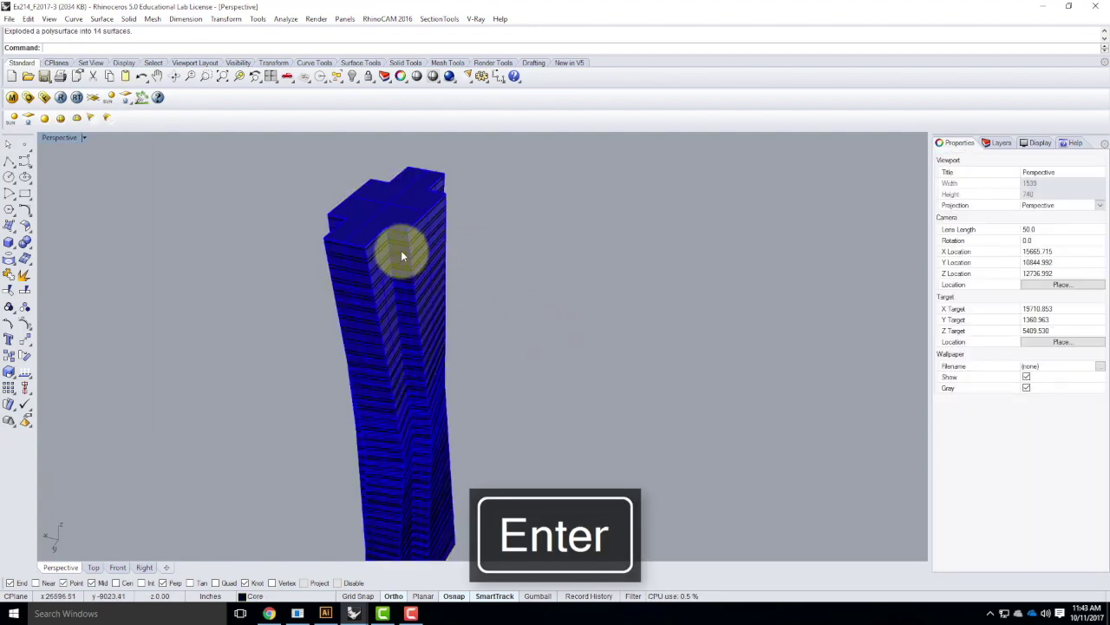
Delete the narrow skin face in the tower's front inner corner, exposing the floors behind it
scroll(401, 250, "up", 5)
left_click(401, 247)
key("Delete")
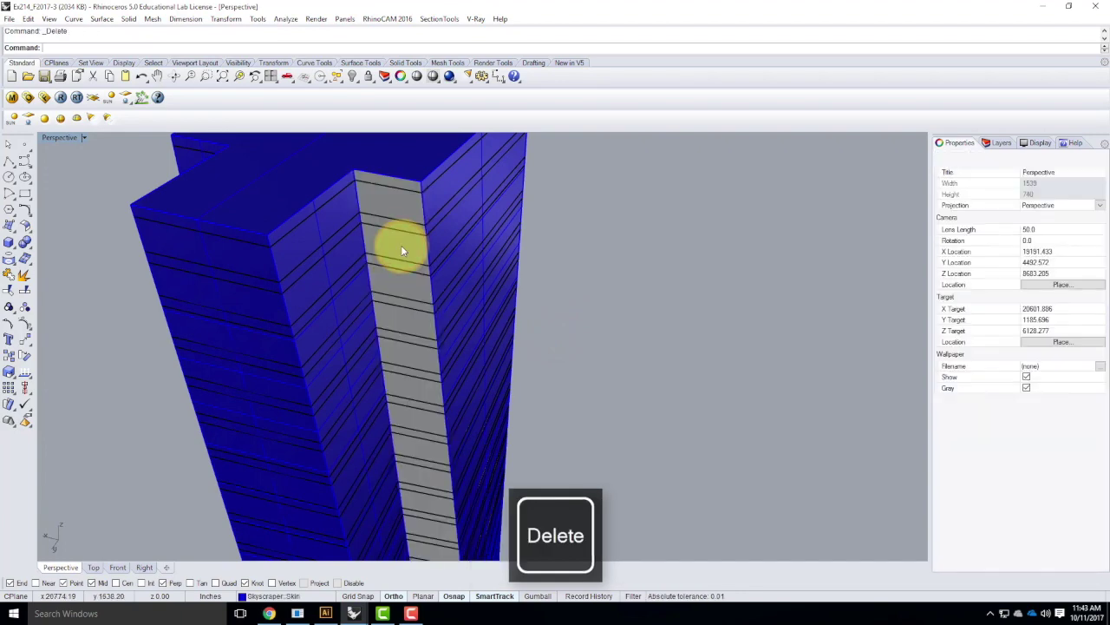
scroll(404, 260, "down", 5)
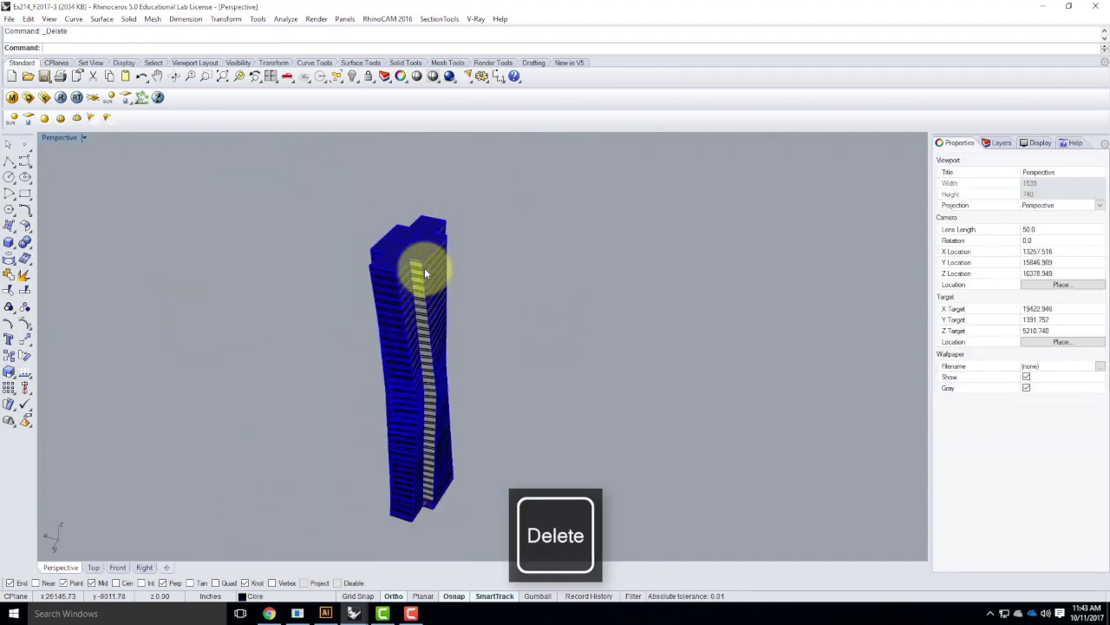
left_click(483, 268)
scroll(417, 229, "up", 3)
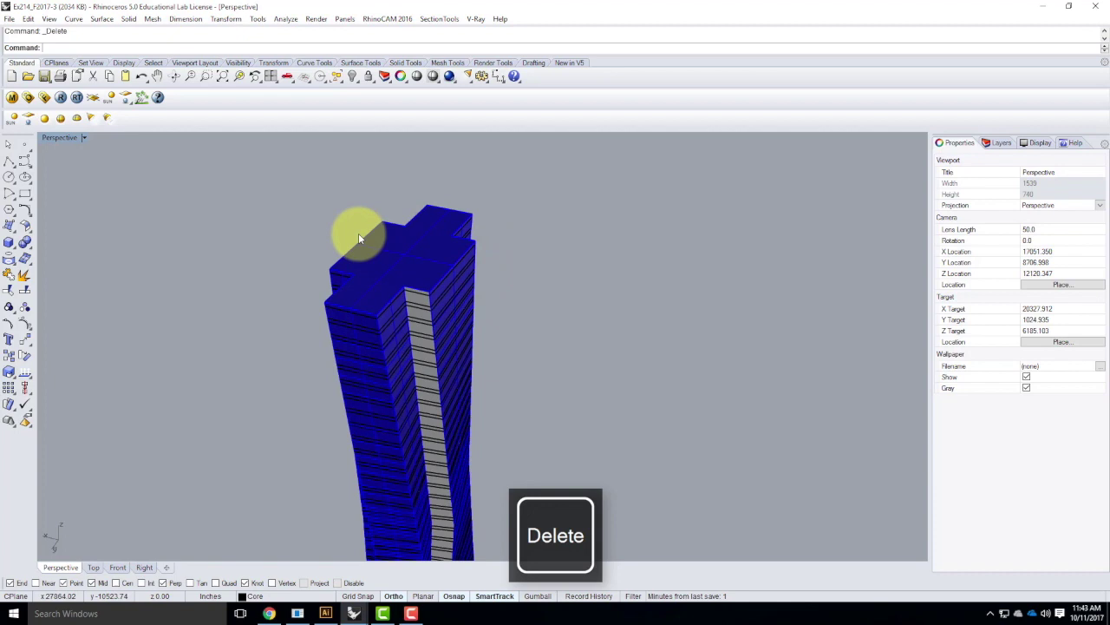
scroll(358, 233, "down", 3)
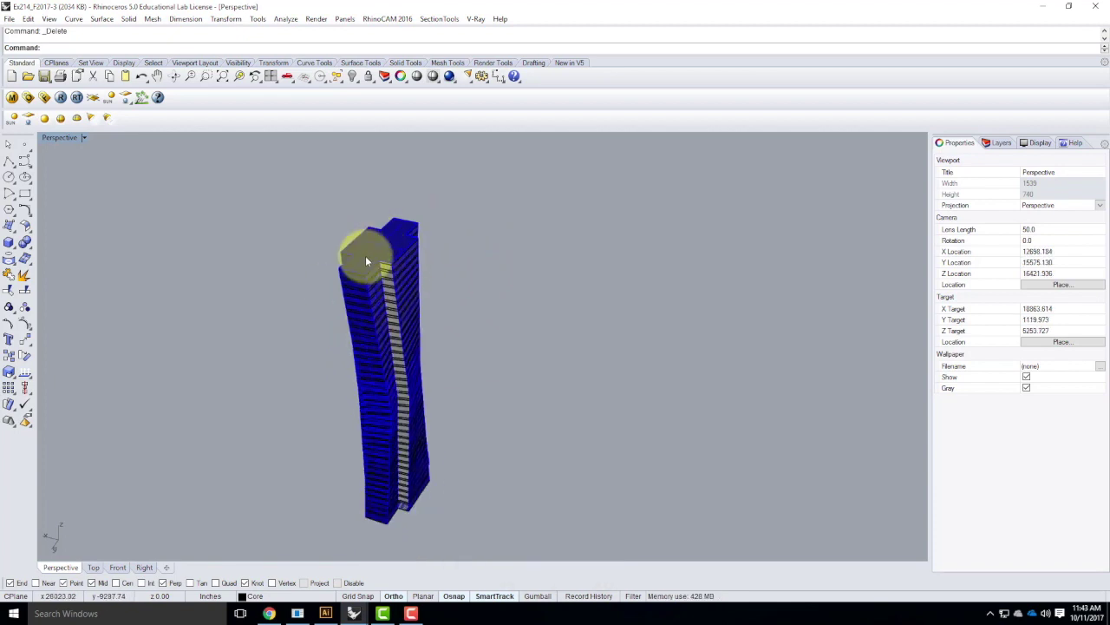
Run ShowEdges on the whole tower and limit the edge analysis to naked edges
type("ShowEdges")
key("Return")
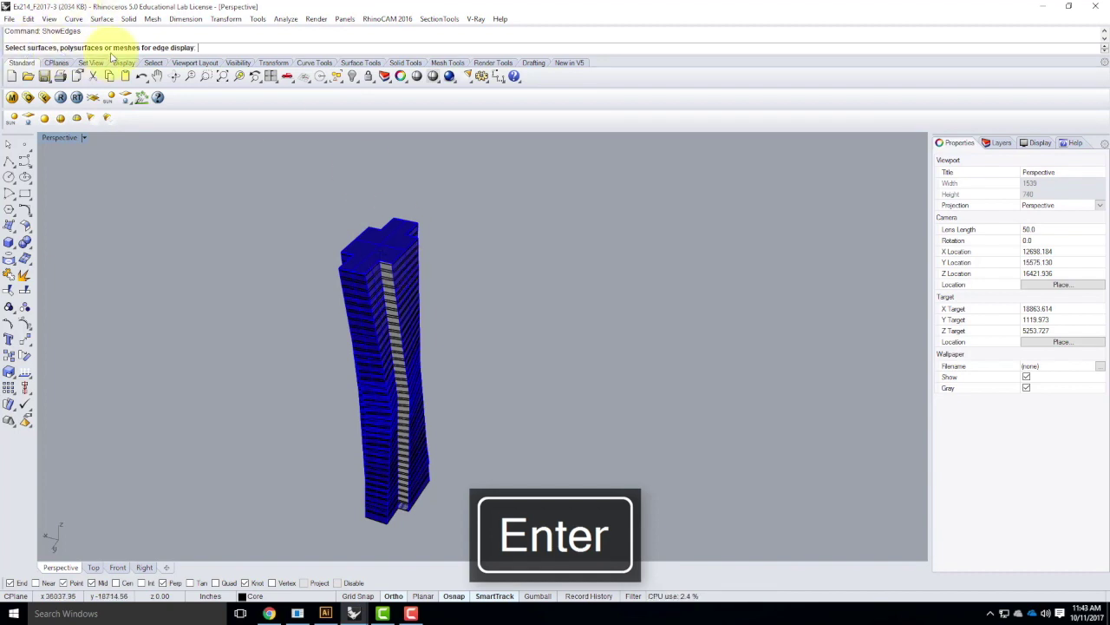
left_click_drag(236, 161, 534, 546)
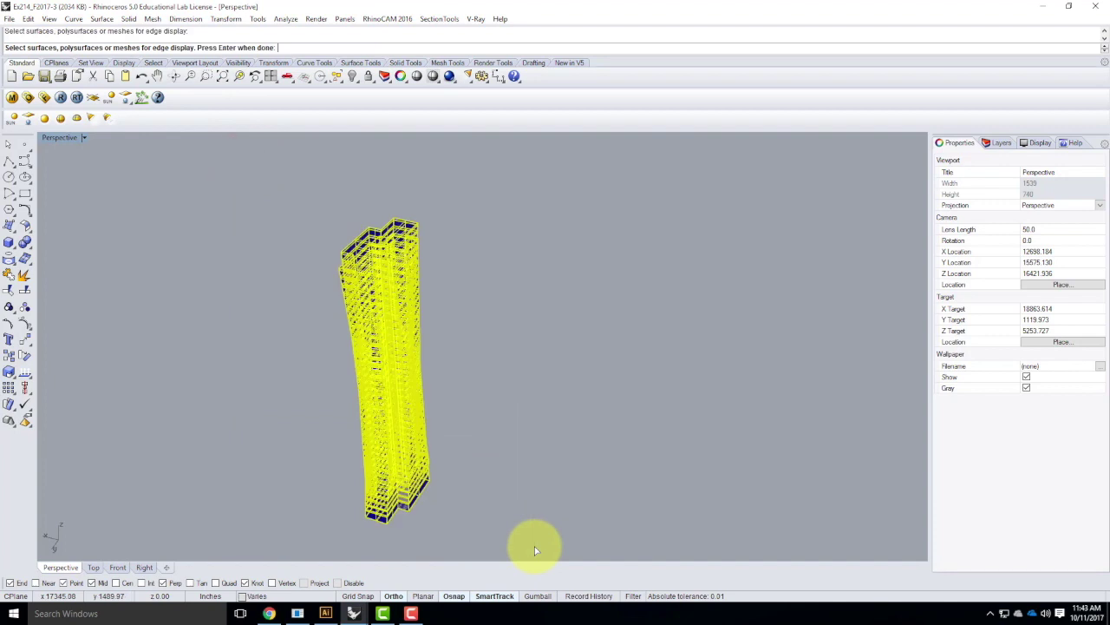
key("Return")
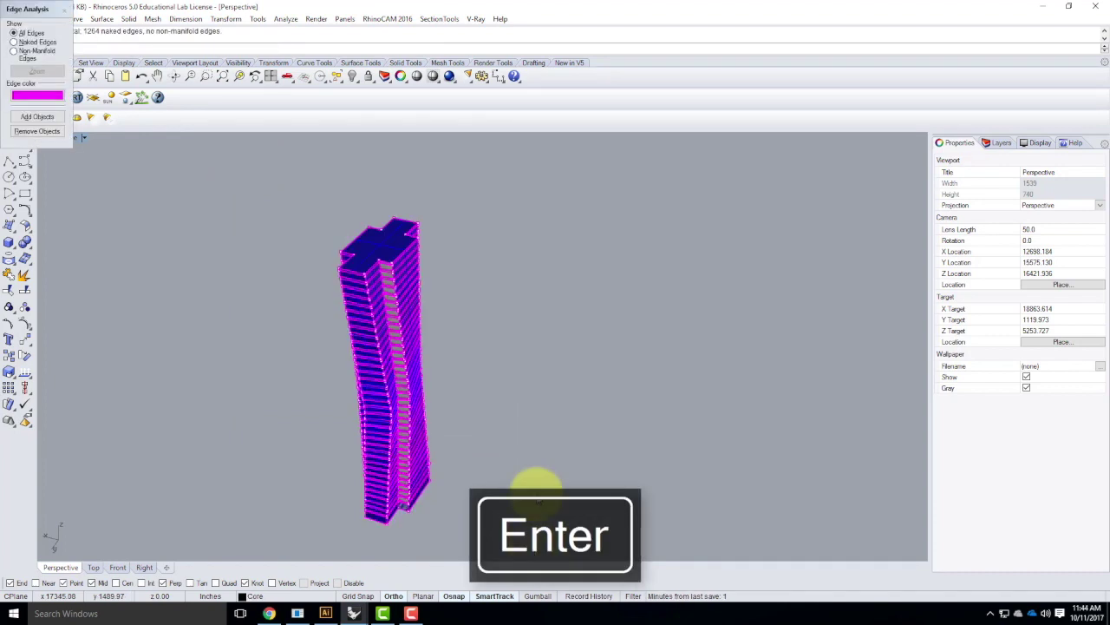
left_click_drag(38, 10, 113, 167)
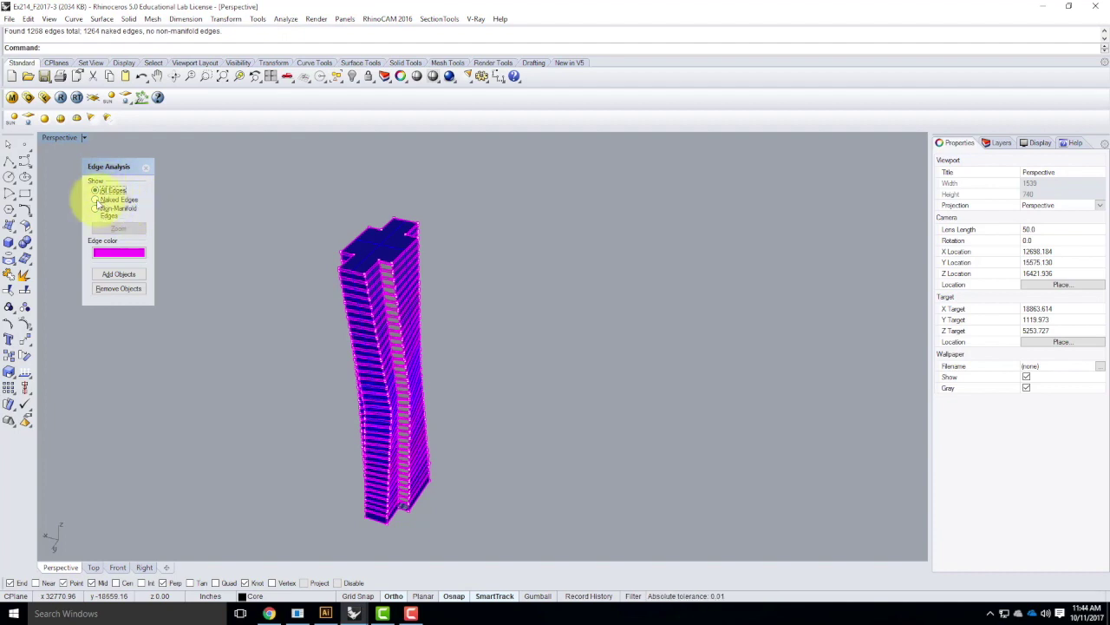
left_click(95, 199)
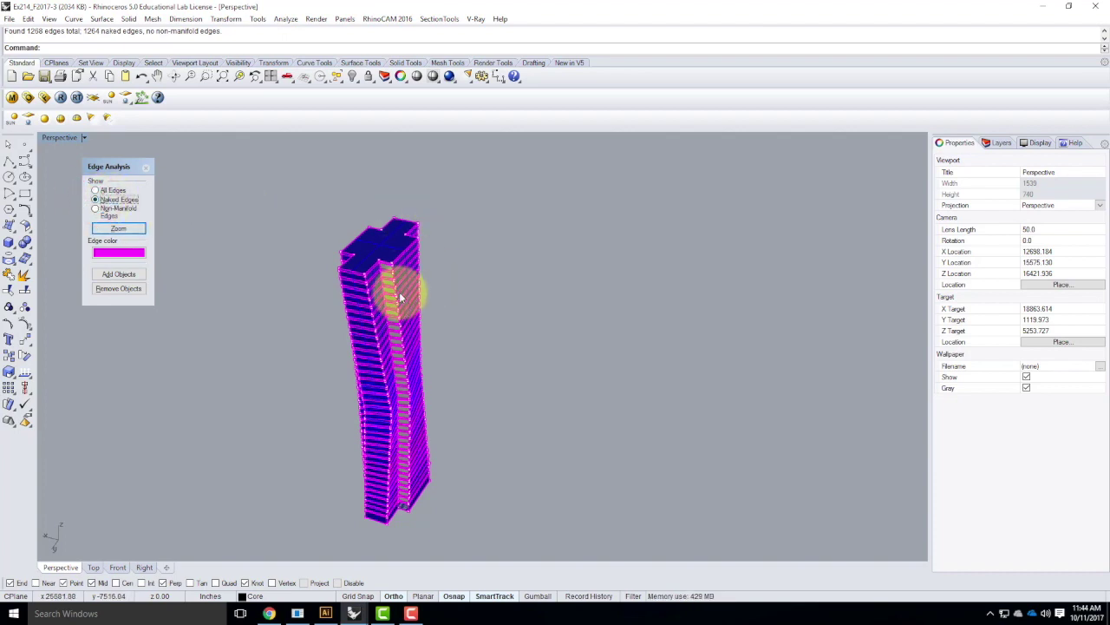
scroll(373, 271, "up", 6)
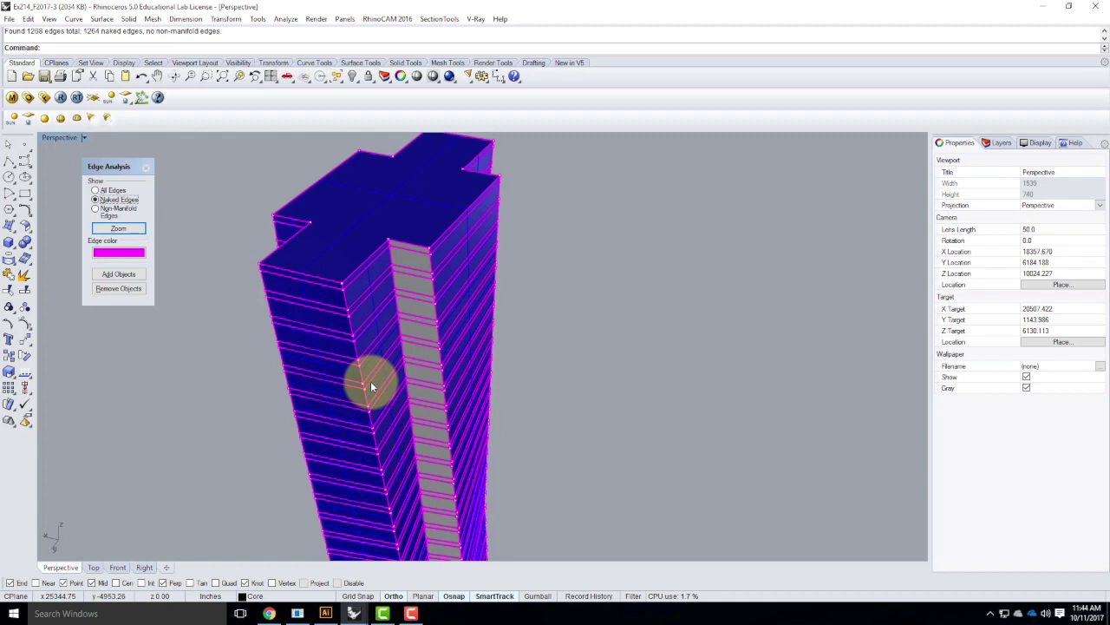
Turn off the Floor and Ceiling layers so only the tower's skin and core are displayed
left_click(998, 143)
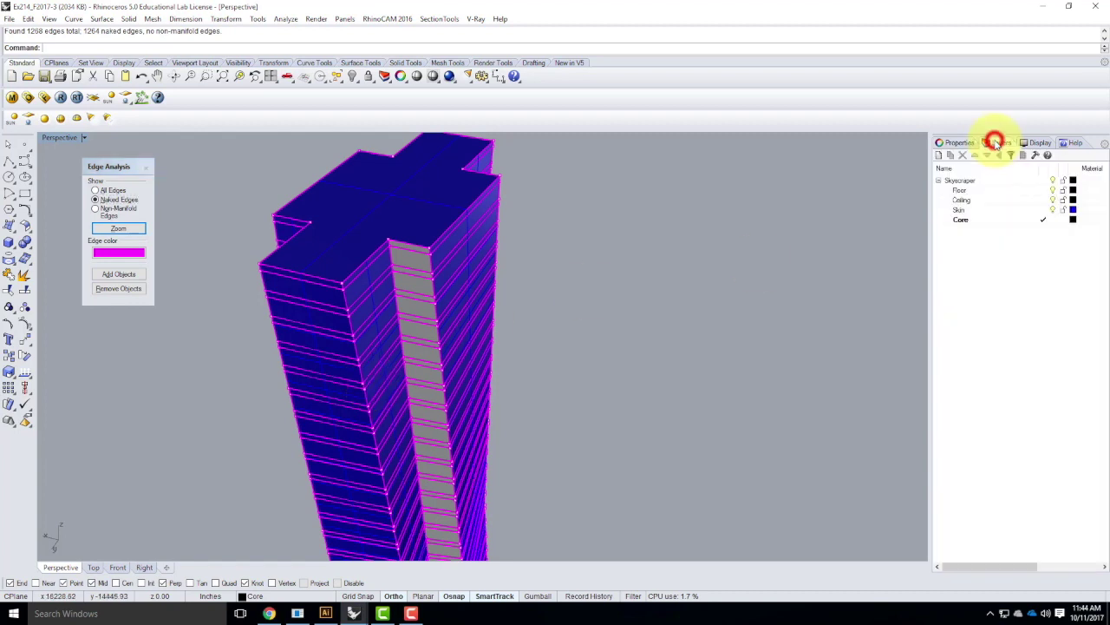
left_click(1053, 190)
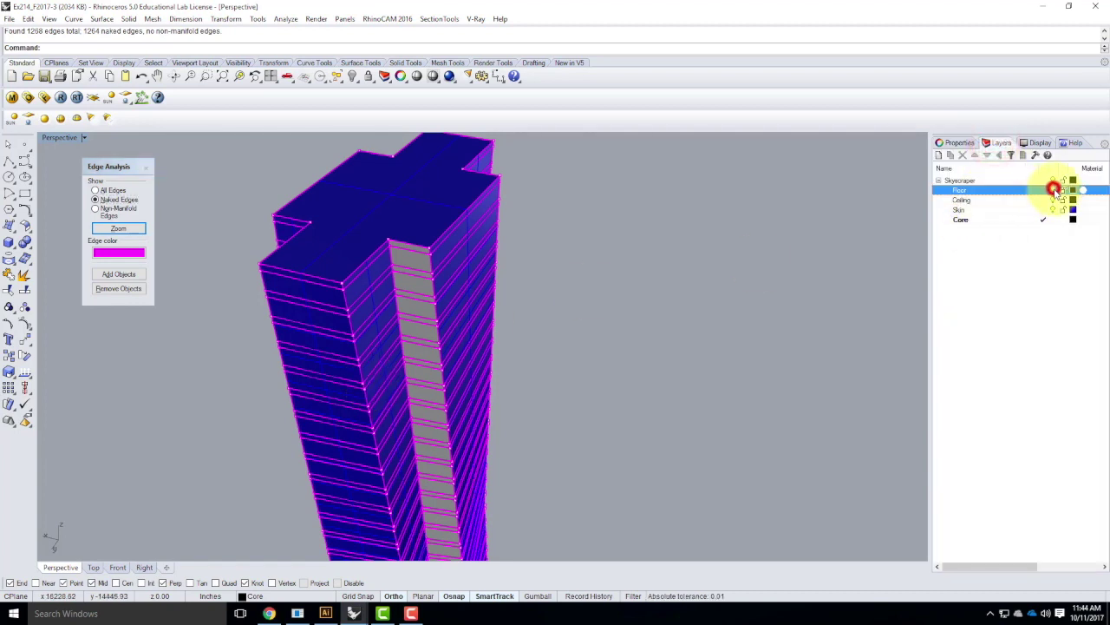
left_click(1053, 199)
scroll(760, 207, "down", 9)
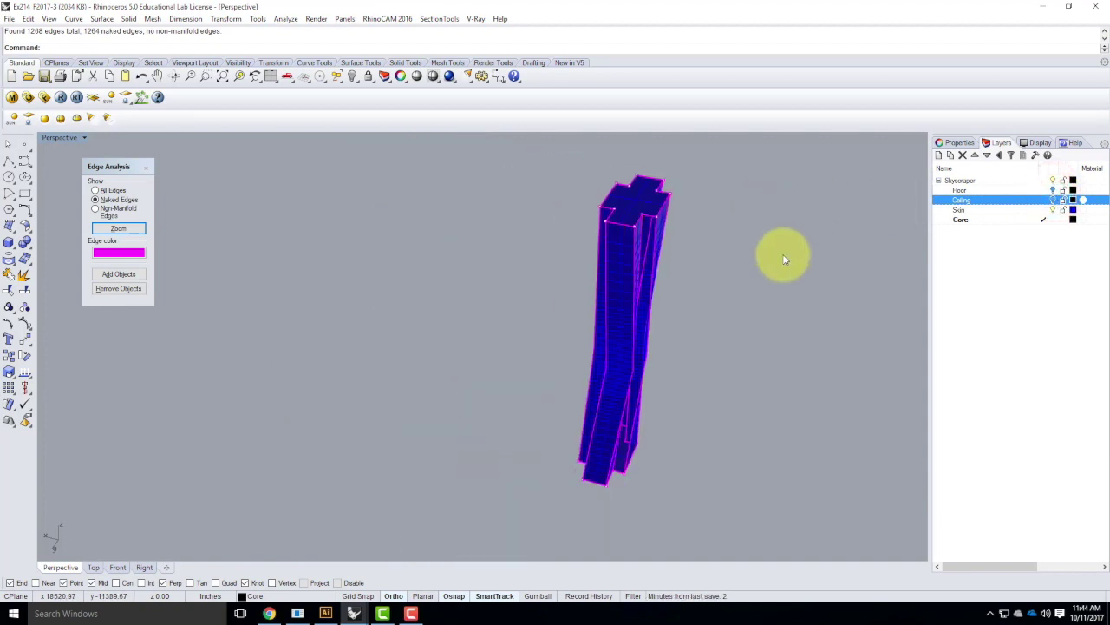
scroll(798, 258, "up", 3)
scroll(811, 260, "up", 2)
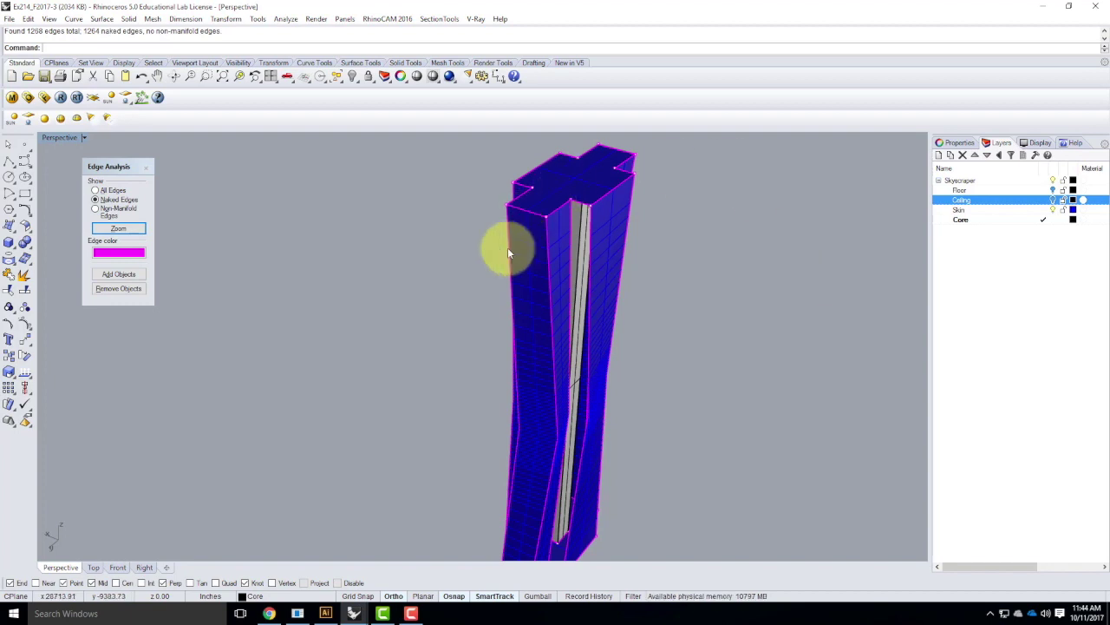
right_click_drag(674, 189, 720, 251)
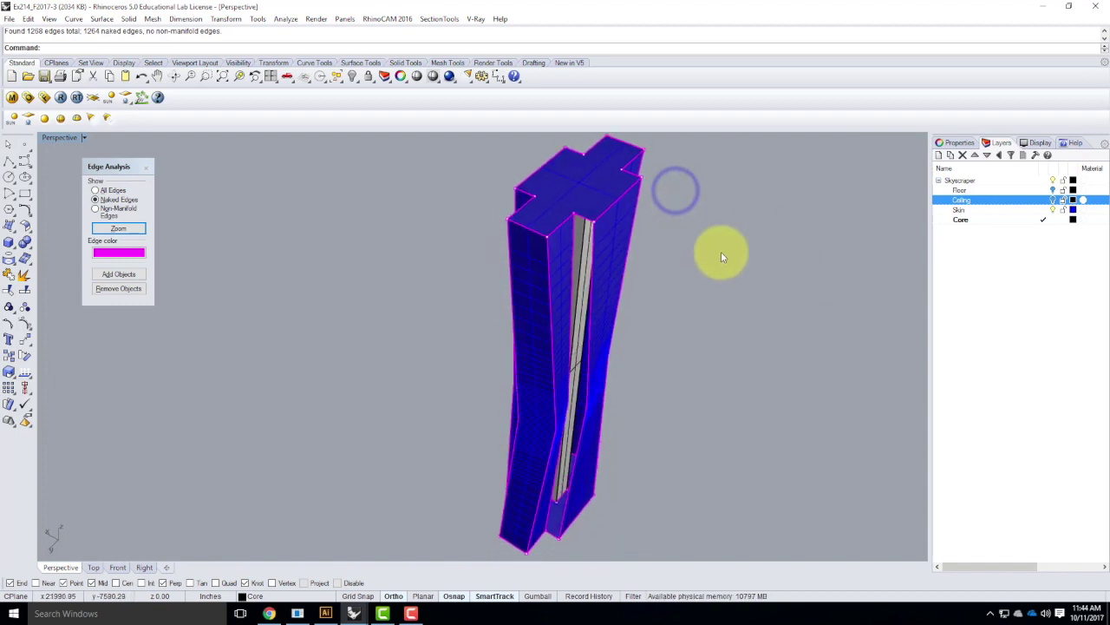
Join the tower's separate skin surfaces back together around the deleted face
scroll(377, 288, "down", 3)
left_click_drag(383, 189, 575, 466)
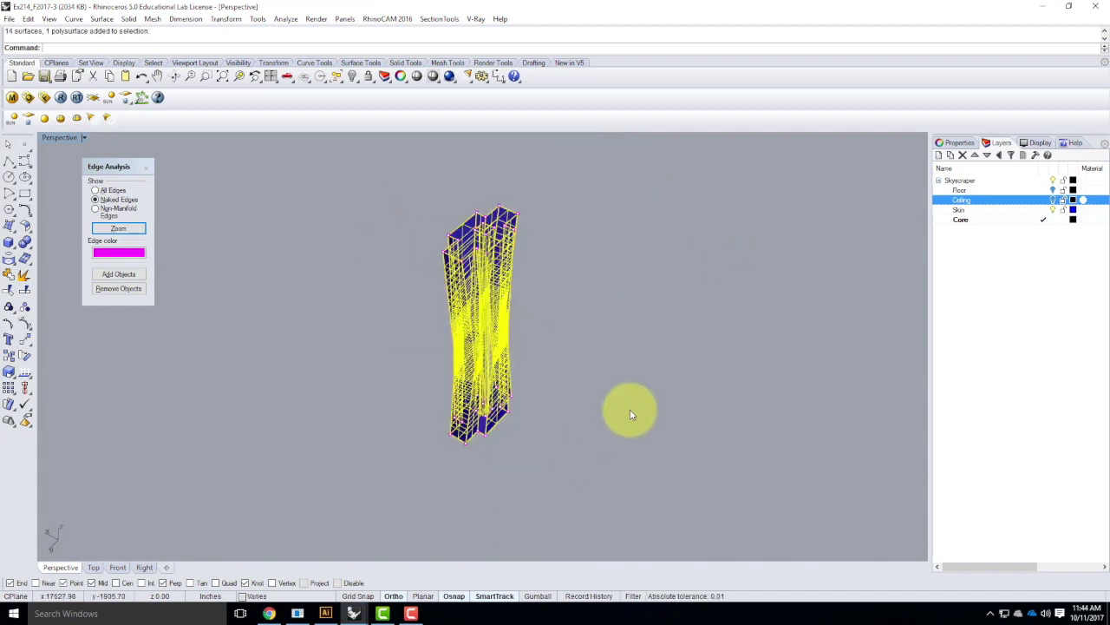
key("Return")
right_click(551, 313)
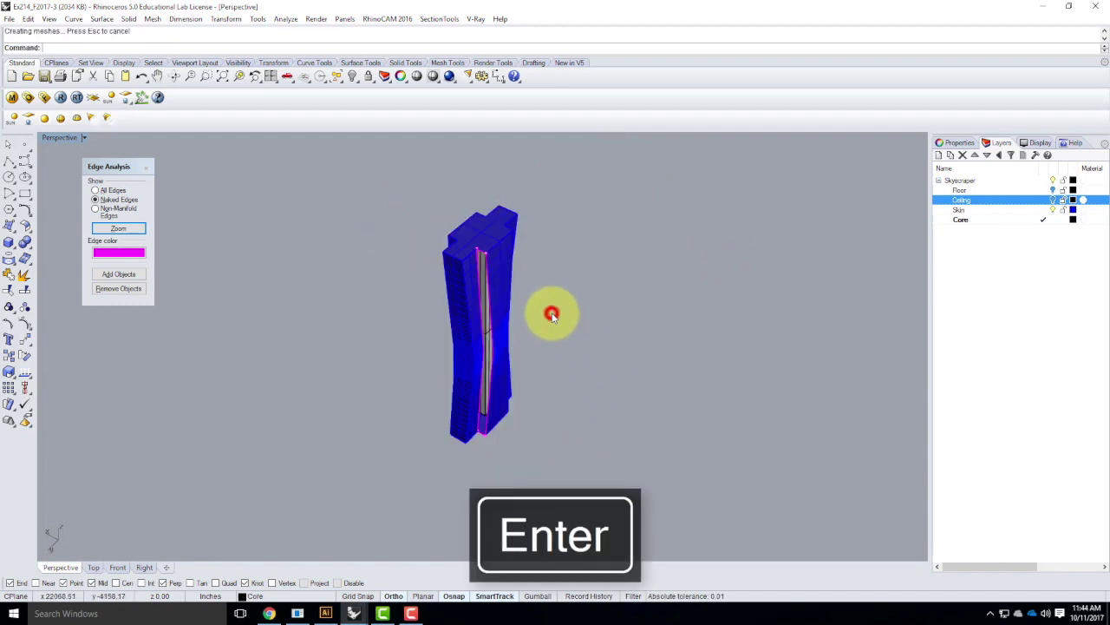
Examine the joined tower skin from all sides for naked edges, especially around the open corner strip from roof to base
scroll(527, 281, "up", 3)
right_click_drag(630, 348, 582, 324)
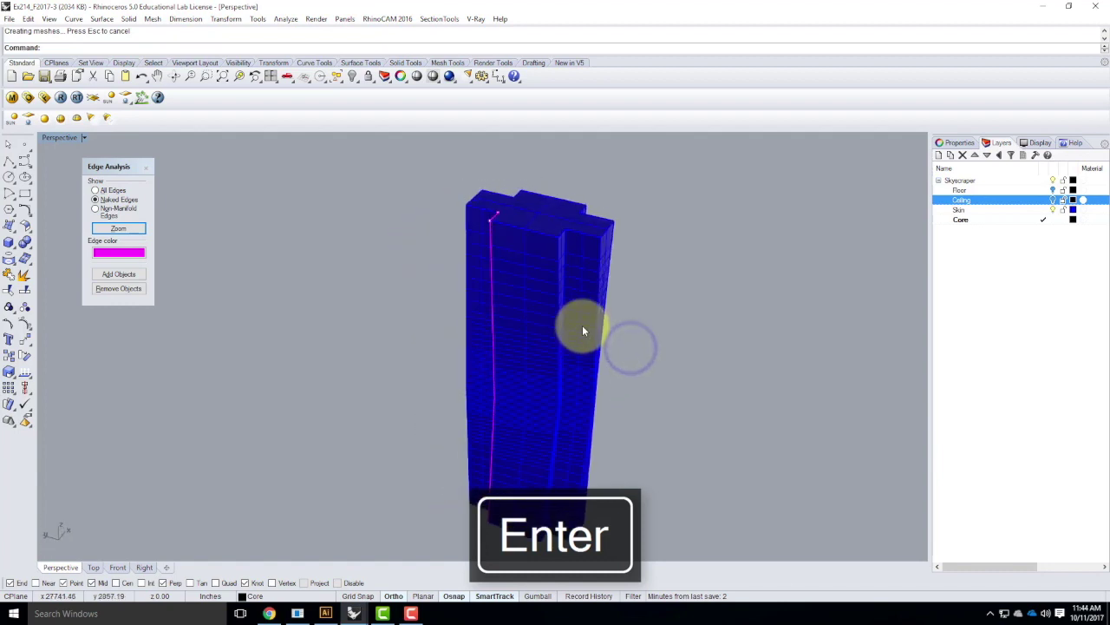
scroll(561, 261, "up", 5)
right_click_drag(667, 272, 495, 245)
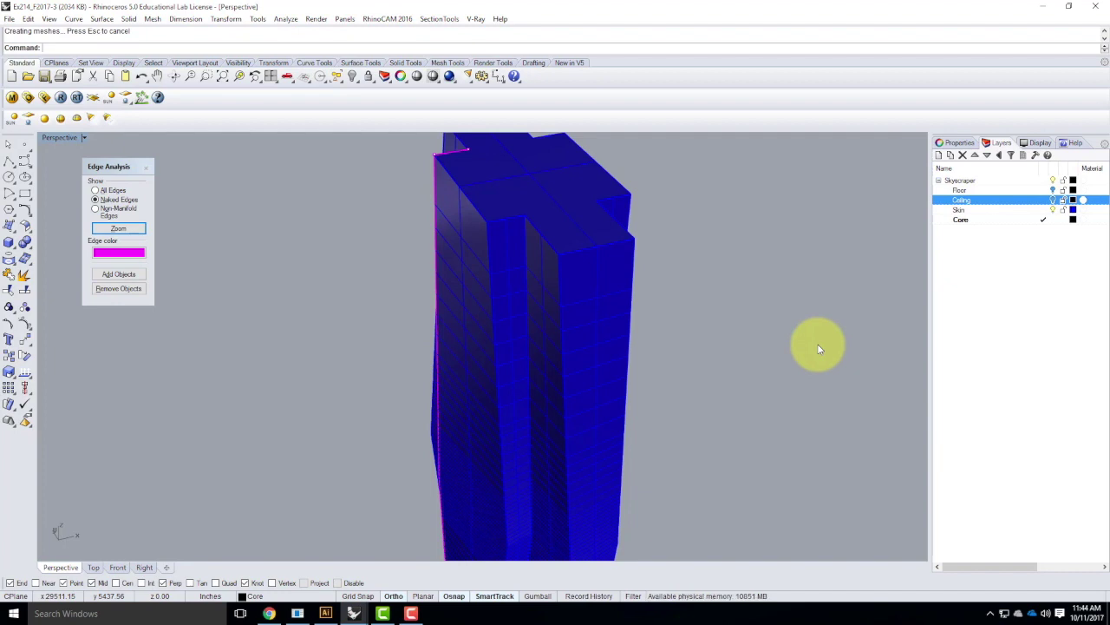
right_click_drag(451, 284, 701, 277)
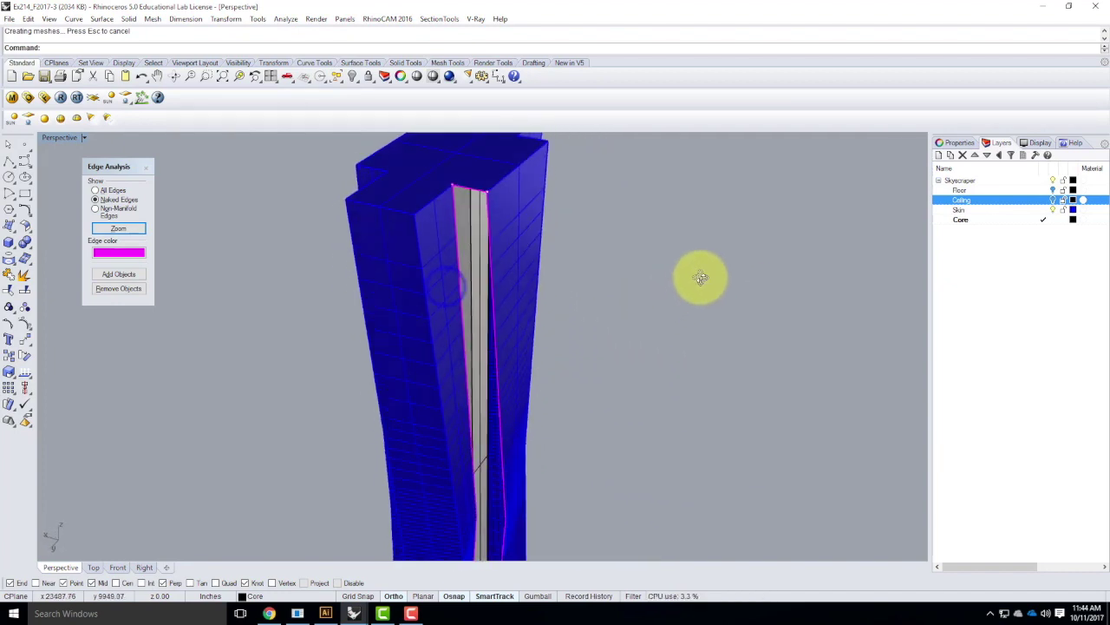
scroll(657, 300, "down", 5)
scroll(567, 392, "up", 5)
right_click_drag(615, 391, 573, 393)
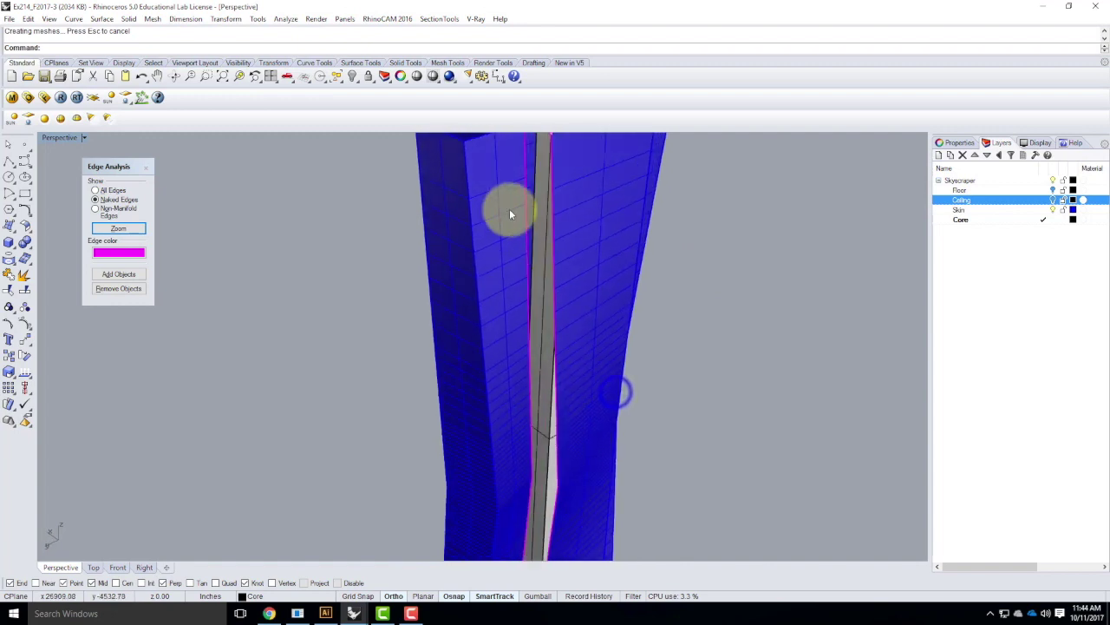
scroll(513, 210, "down", 4)
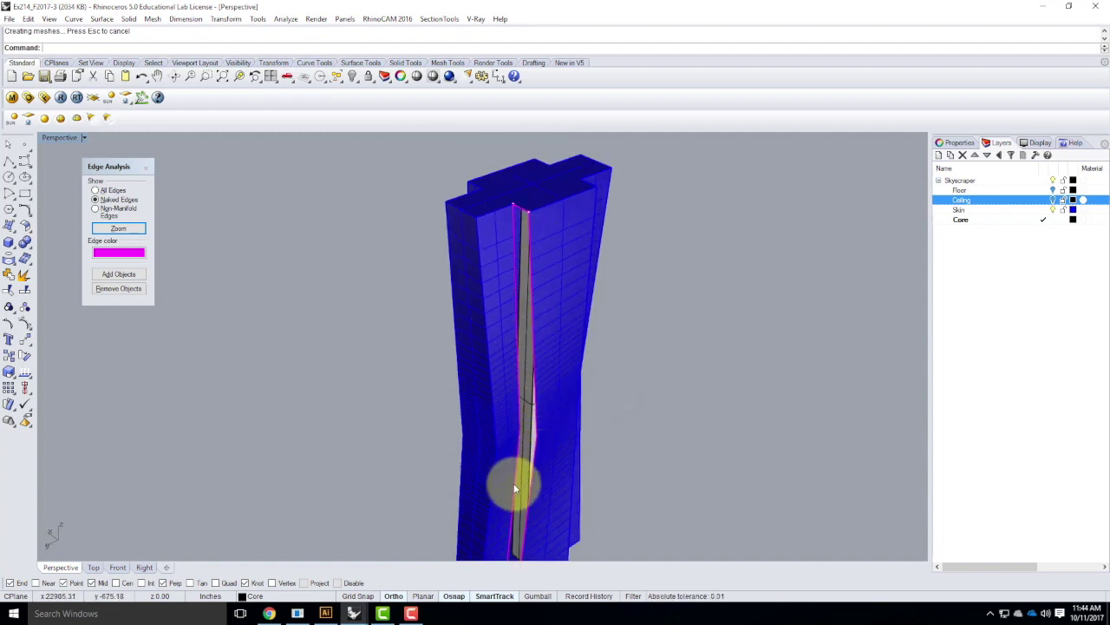
scroll(578, 223, "up", 3)
scroll(541, 367, "down", 4)
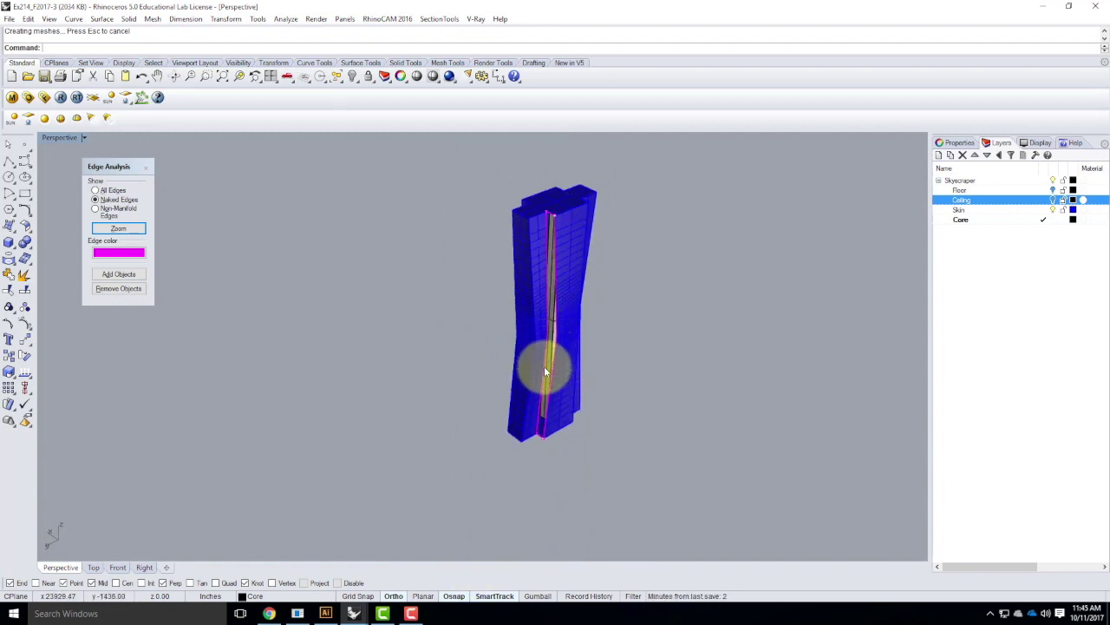
scroll(537, 451, "up", 5)
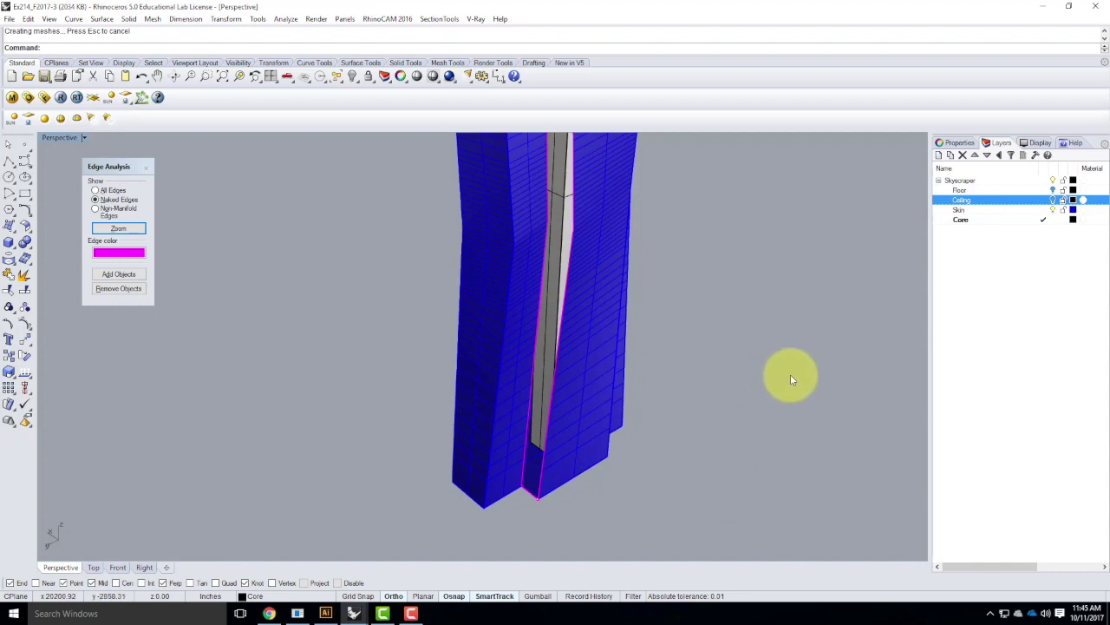
Duplicate the two long naked edges of the open corner strip with DupEdge
type("DupEdge")
key("Return")
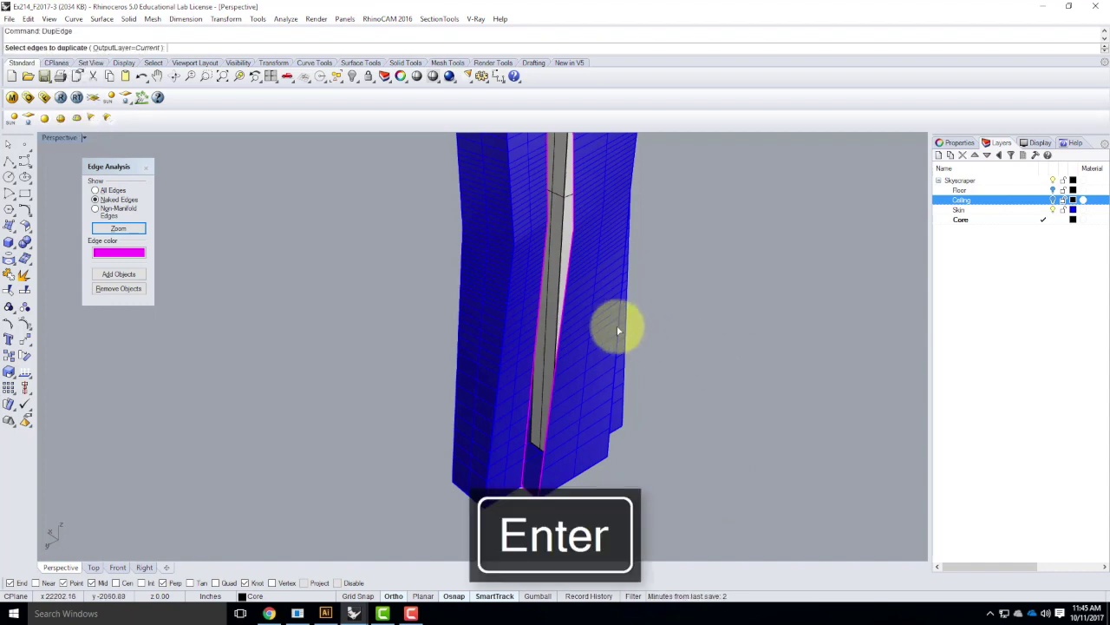
left_click(563, 324)
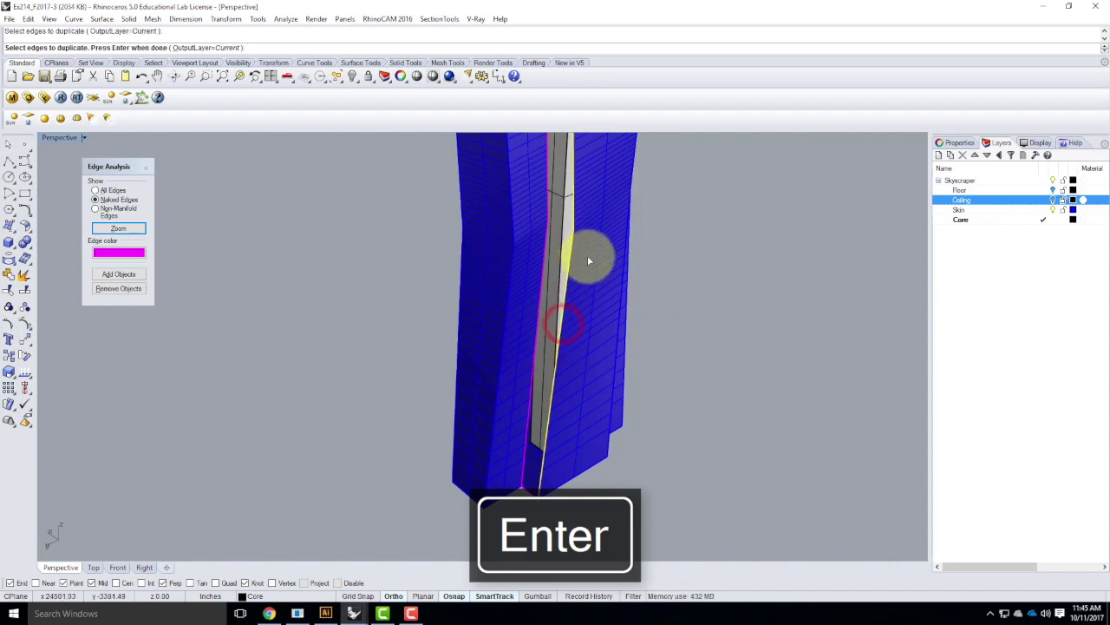
left_click(544, 256)
scroll(531, 418, "down", 5)
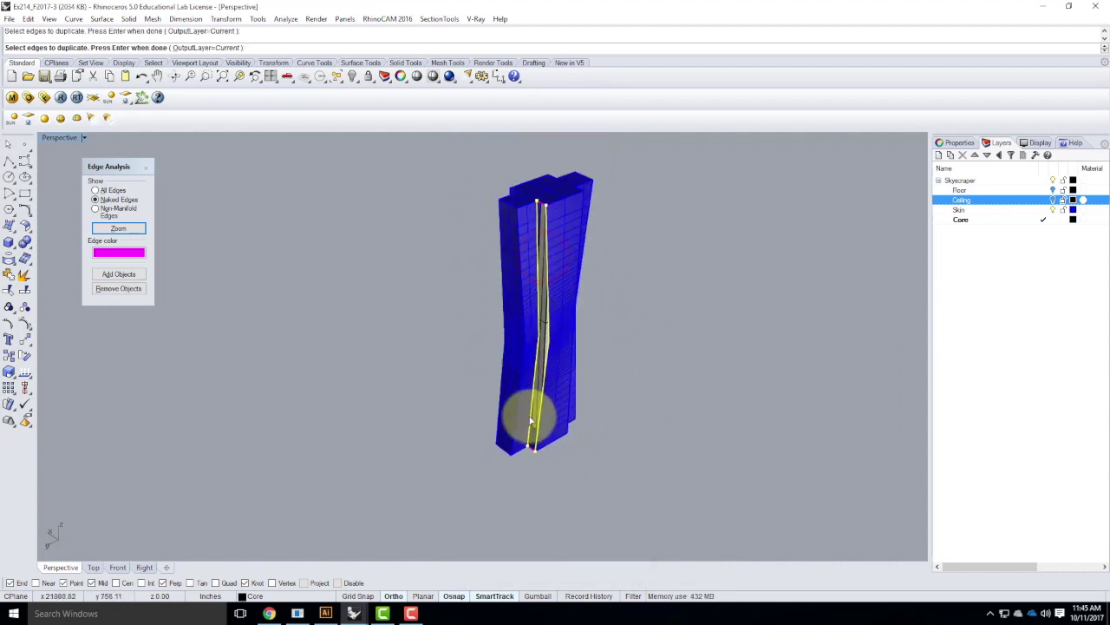
key("Return")
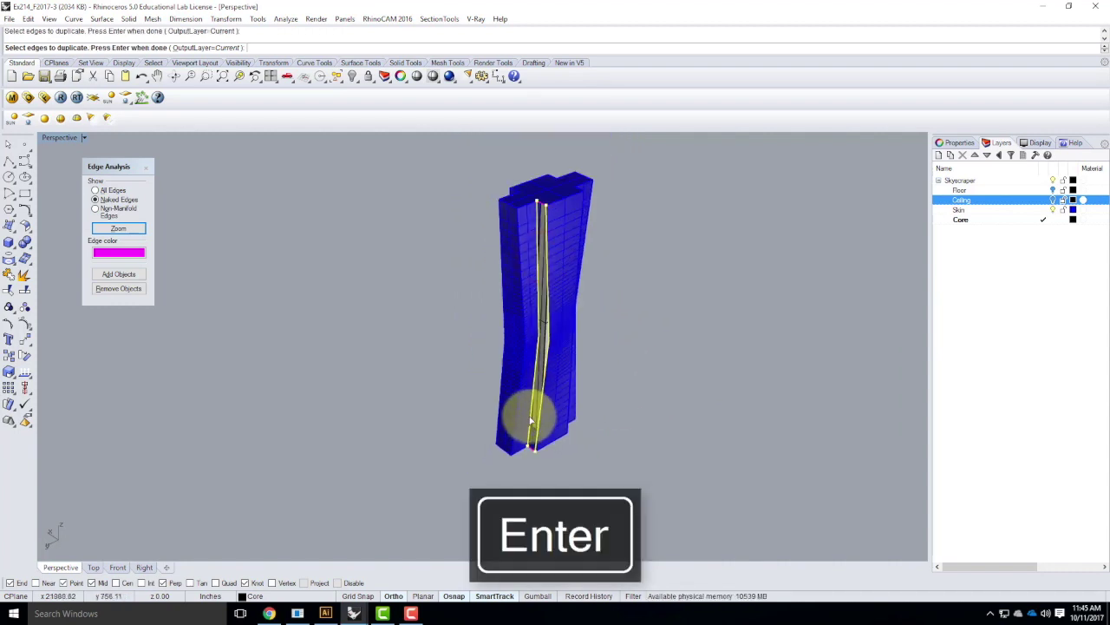
Loft a Normal-style surface between the two duplicated edges, with Do not simplify, to close the strip
key("Return")
key("Return")
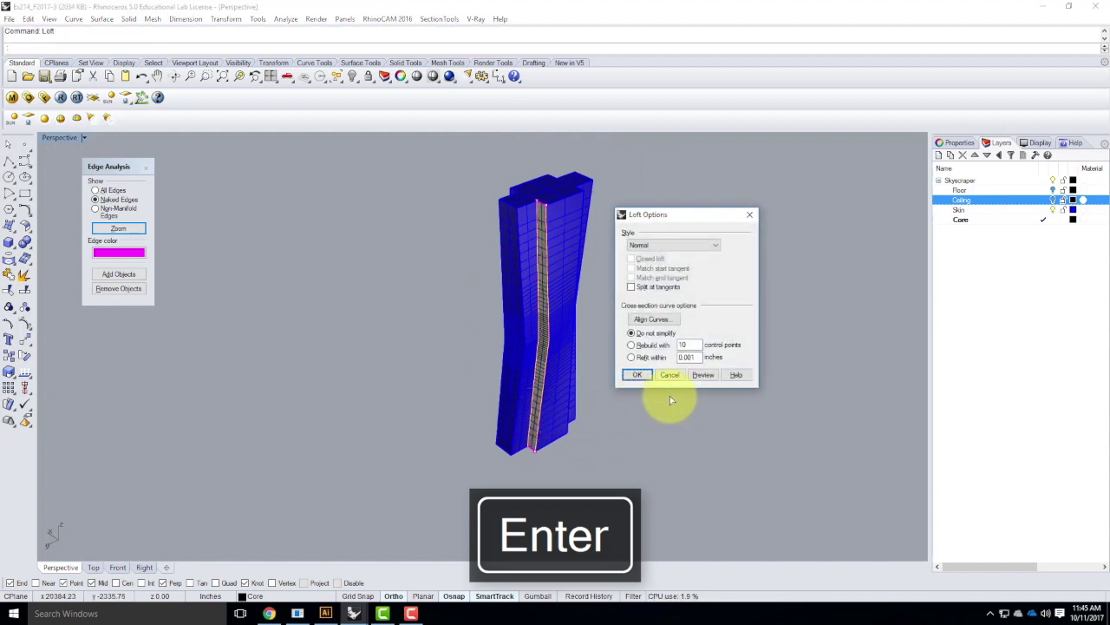
left_click(636, 374)
Join the lofted strip surface to the tower's skin polysurface
scroll(547, 223, "up", 5)
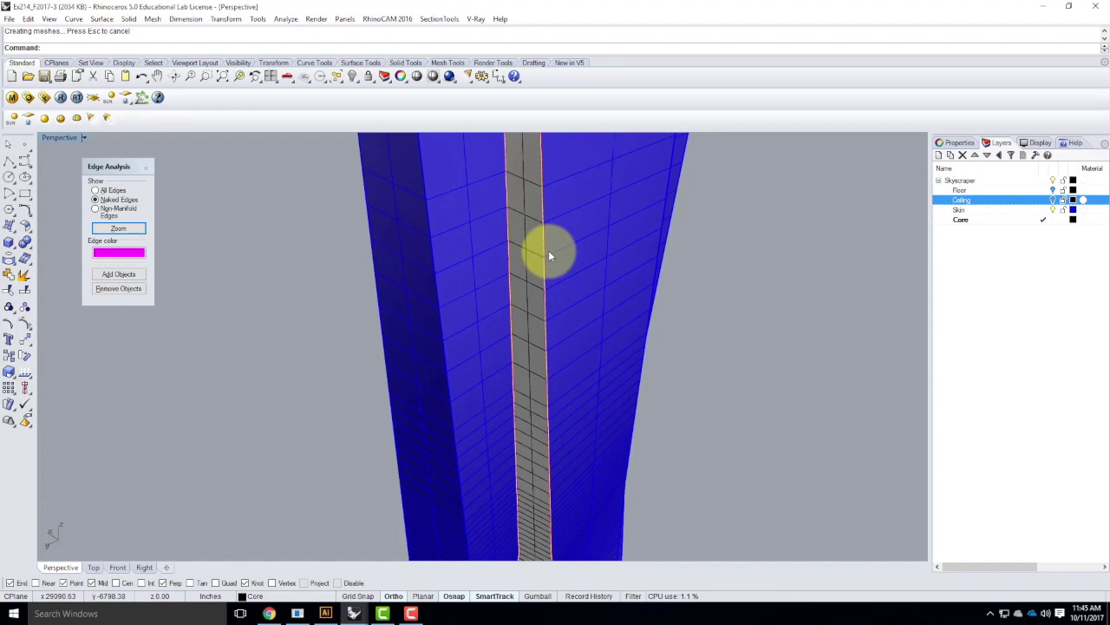
left_click(566, 222)
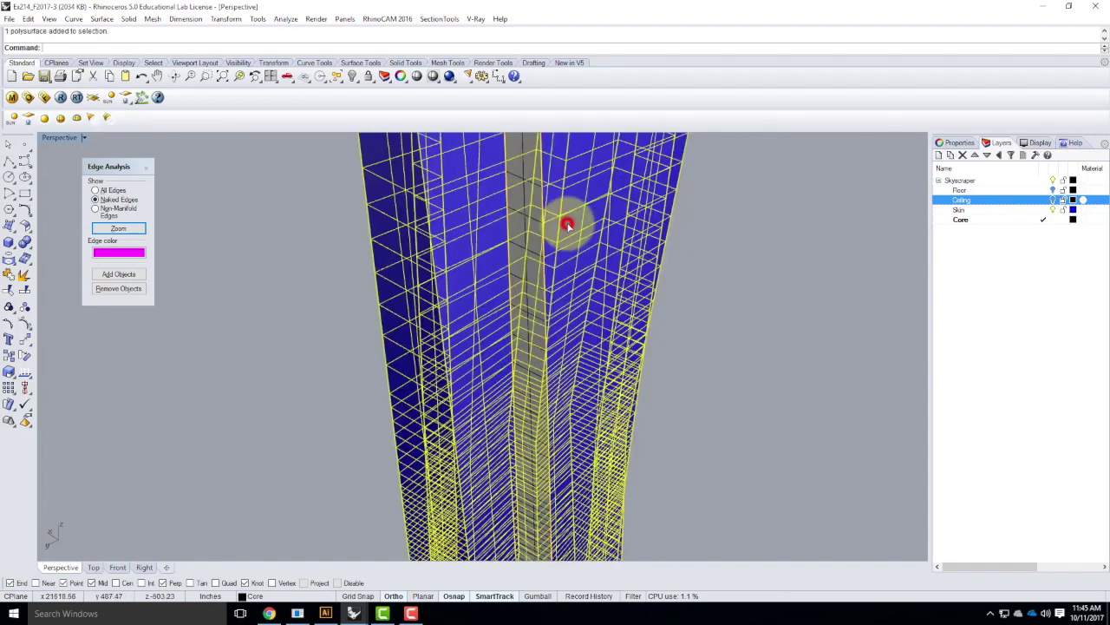
left_click(521, 163)
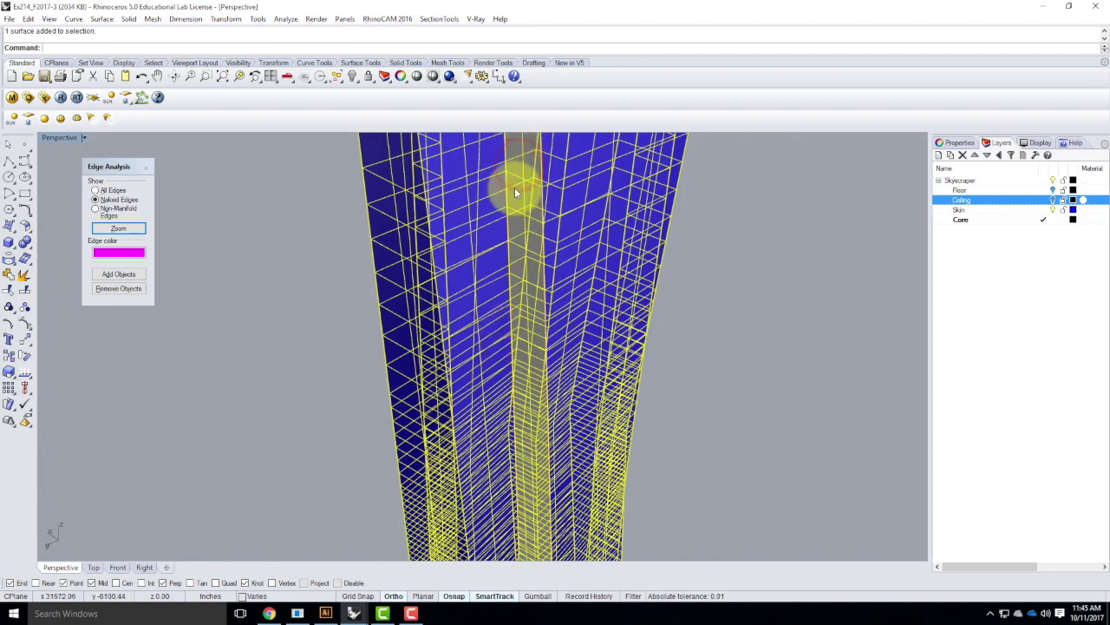
key("Return")
left_click(857, 293)
Run ShowEdges on the whole tower to analyse the rejoined skin and core for naked edges
scroll(411, 340, "down", 6)
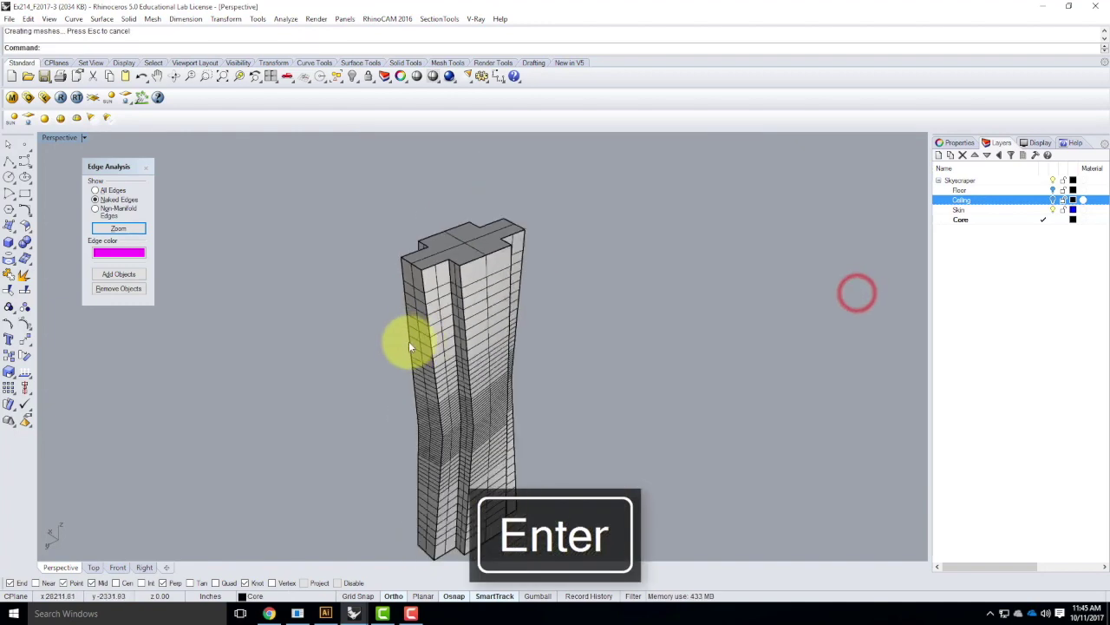
scroll(403, 174, "down", 4)
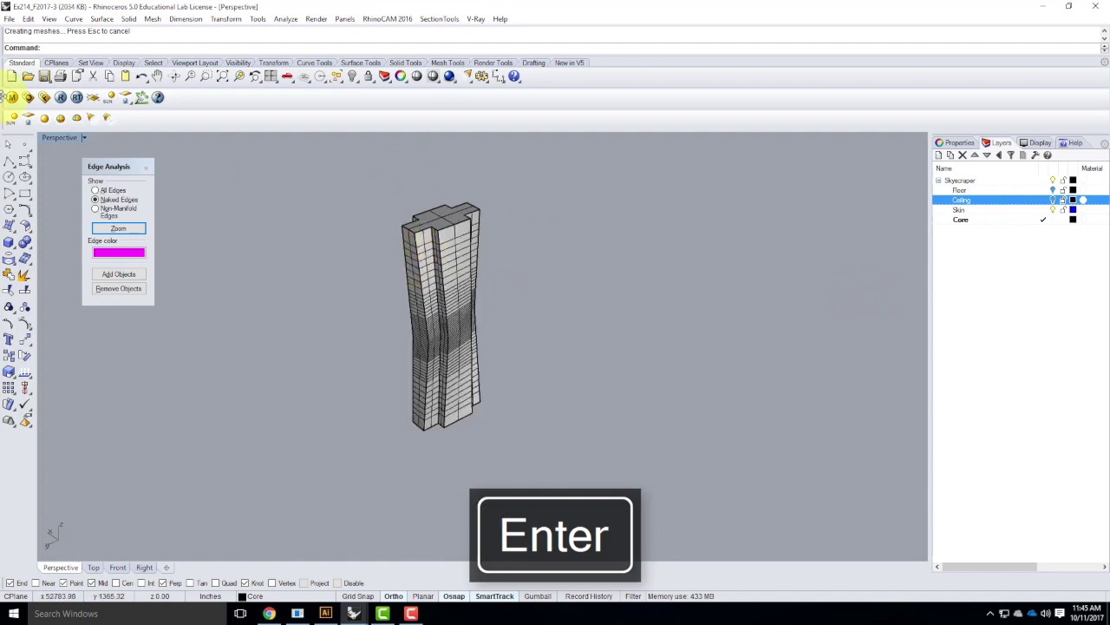
type("ShowEdges")
key("Return")
left_click_drag(342, 171, 575, 478)
key("Return")
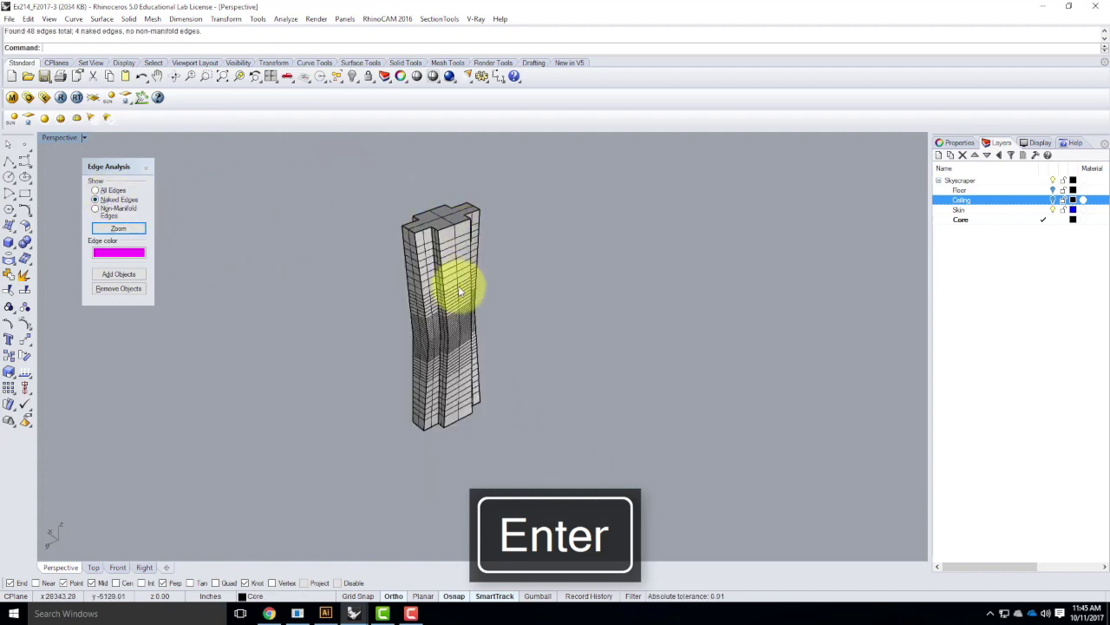
Switch the perspective view to Wireframe and look inside the tower for any remaining naked edges
right_click_drag(565, 270, 625, 268)
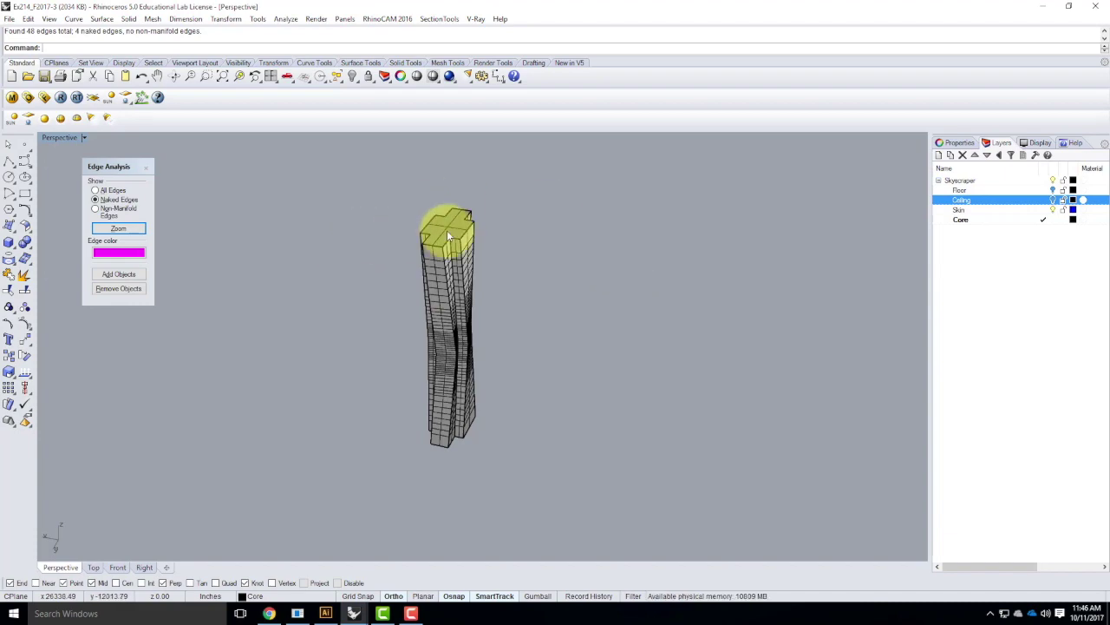
scroll(447, 231, "up", 5)
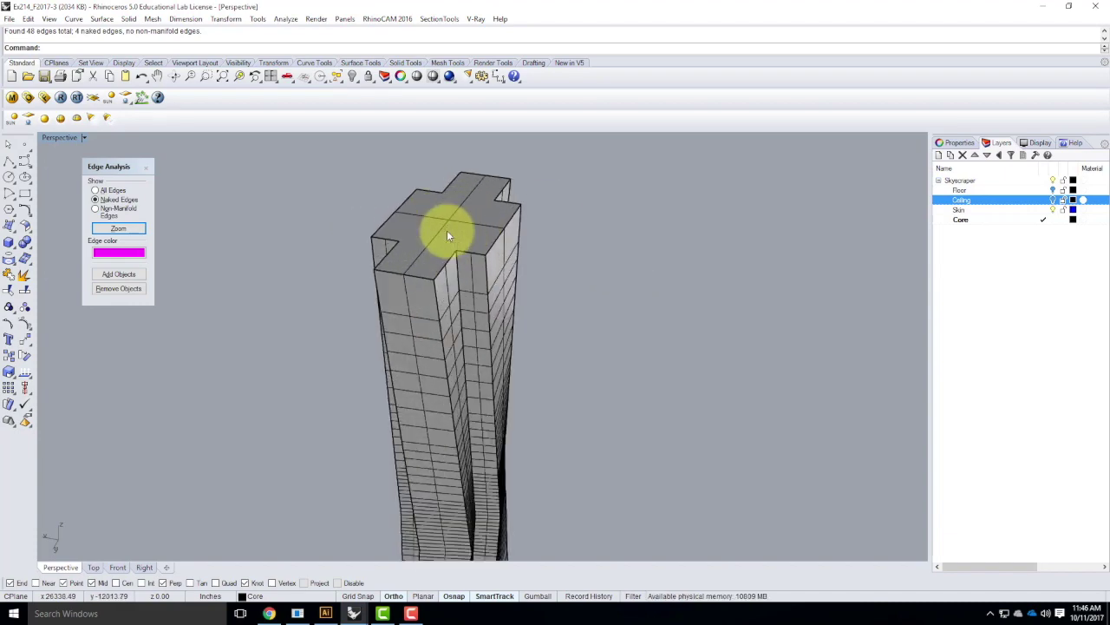
left_click(82, 138)
left_click(75, 170)
right_click_drag(657, 240, 459, 315)
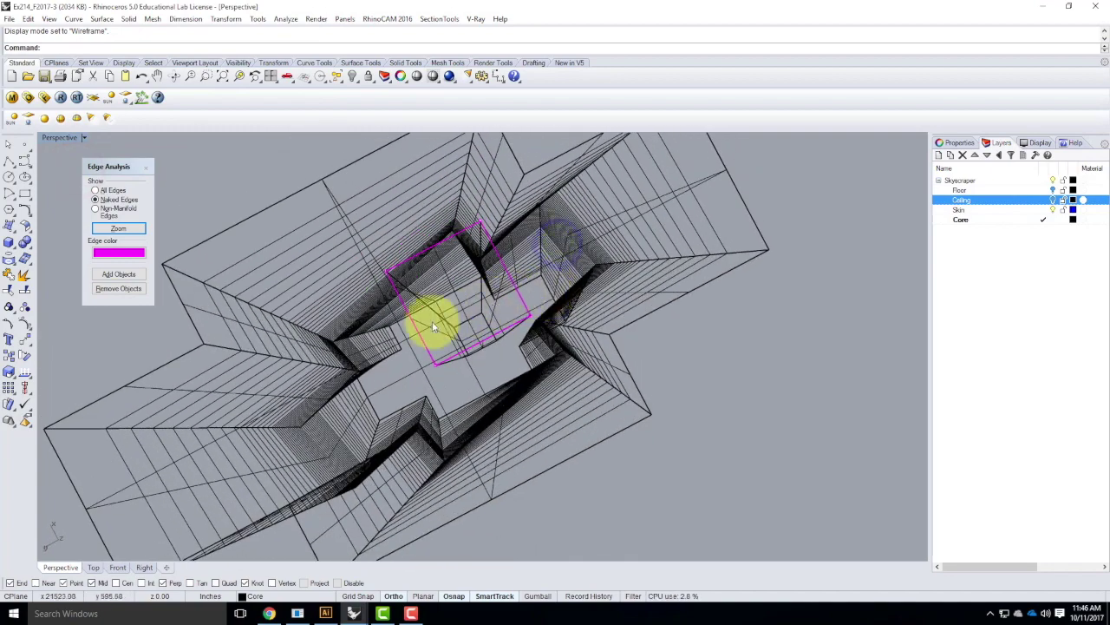
right_click_drag(588, 354, 459, 303)
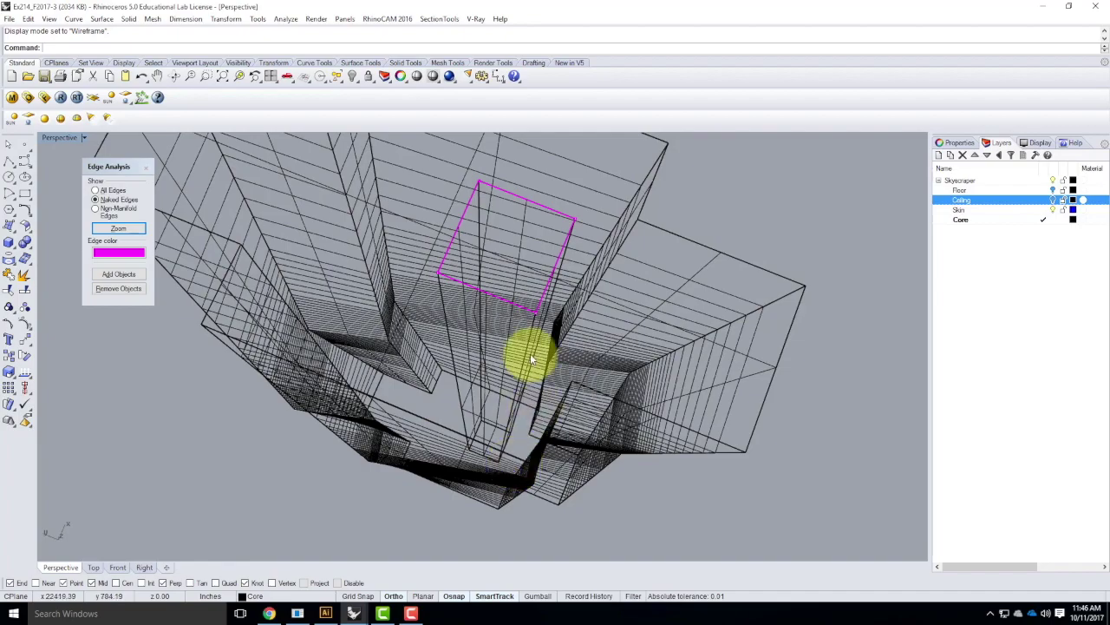
right_click_drag(540, 327, 558, 310)
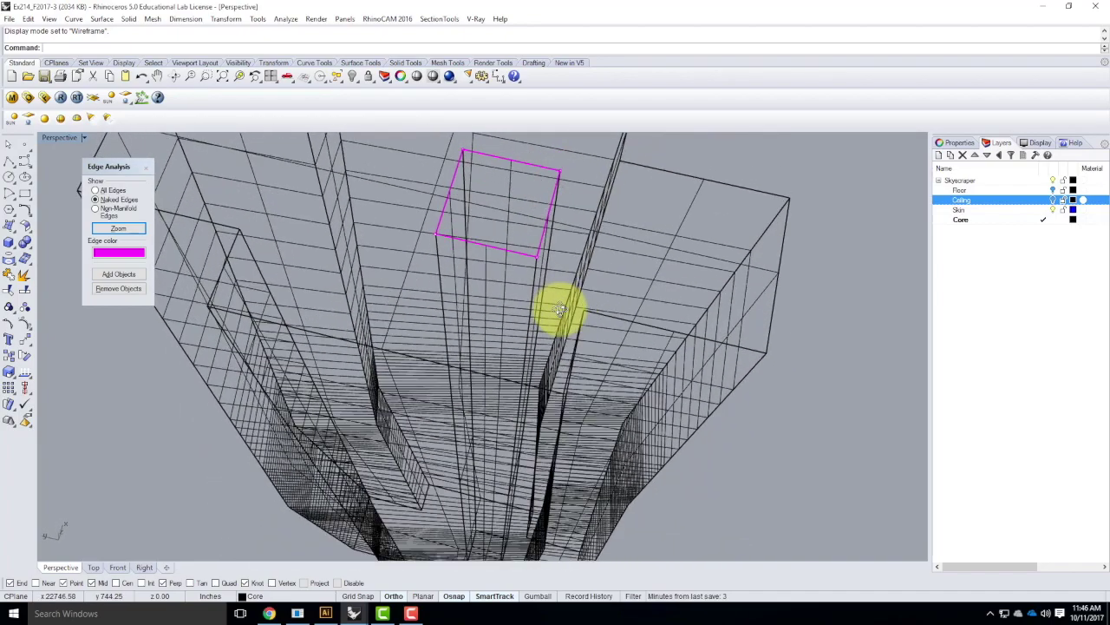
Try removing the open core from inside the tower and undo the deletion
left_click(486, 263)
key("Delete")
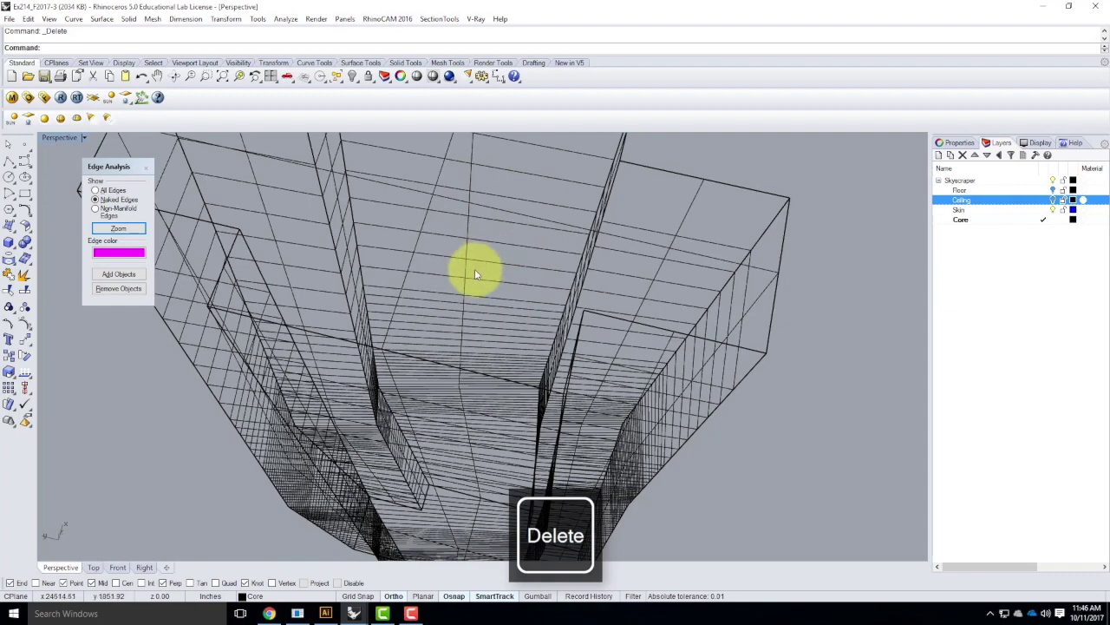
scroll(427, 286, "down", 5)
right_click_drag(536, 296, 491, 337)
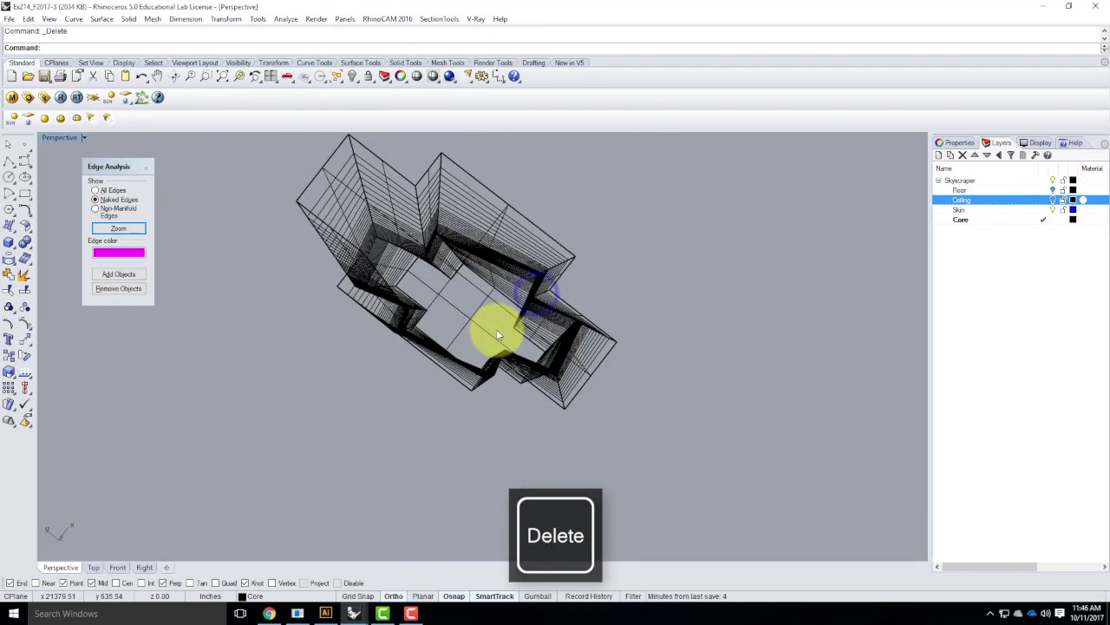
key("ctrl+z")
Cap the core's open end with a plane between its diagonally opposite corners and join the cap to the core
right_click_drag(456, 292, 498, 253)
scroll(486, 241, "up", 6)
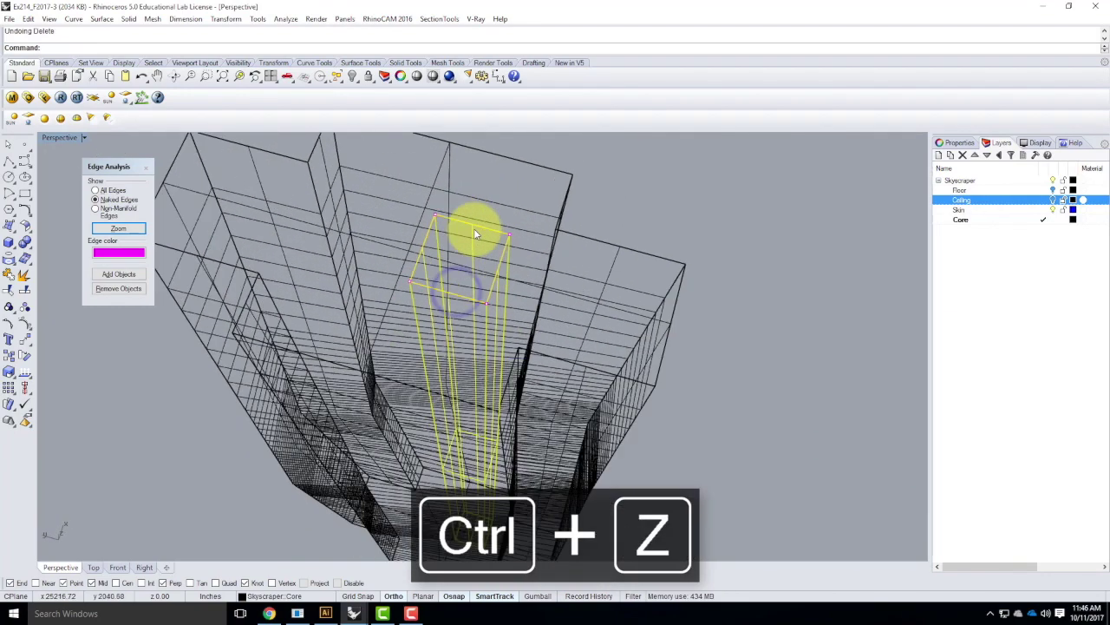
left_click(9, 225)
left_click(27, 242)
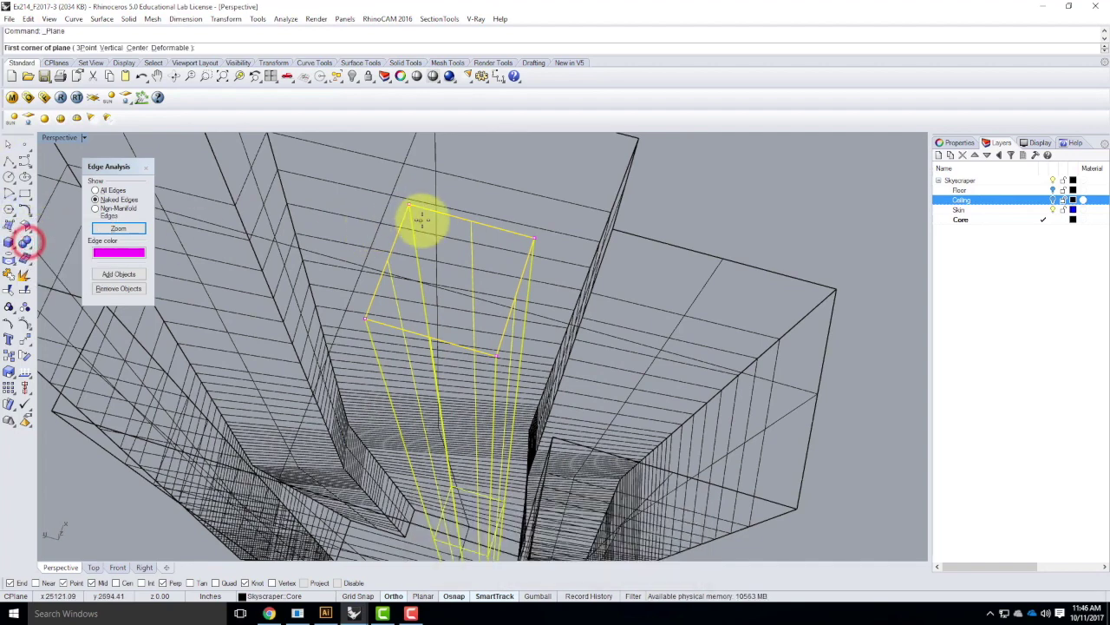
left_click(409, 206)
left_click(496, 356)
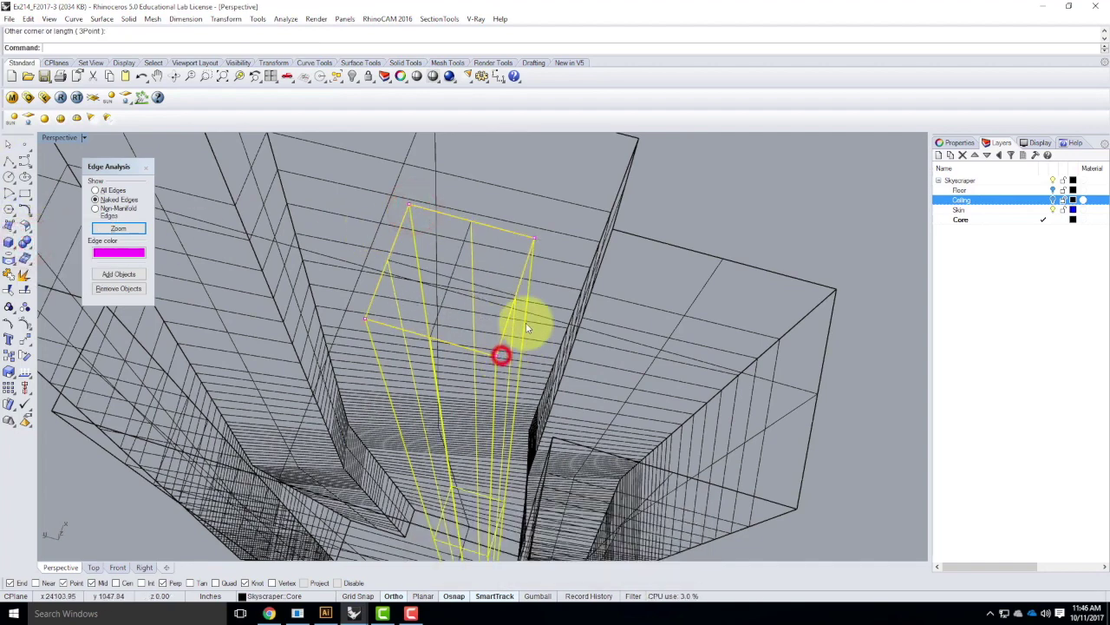
left_click(453, 283)
type("join")
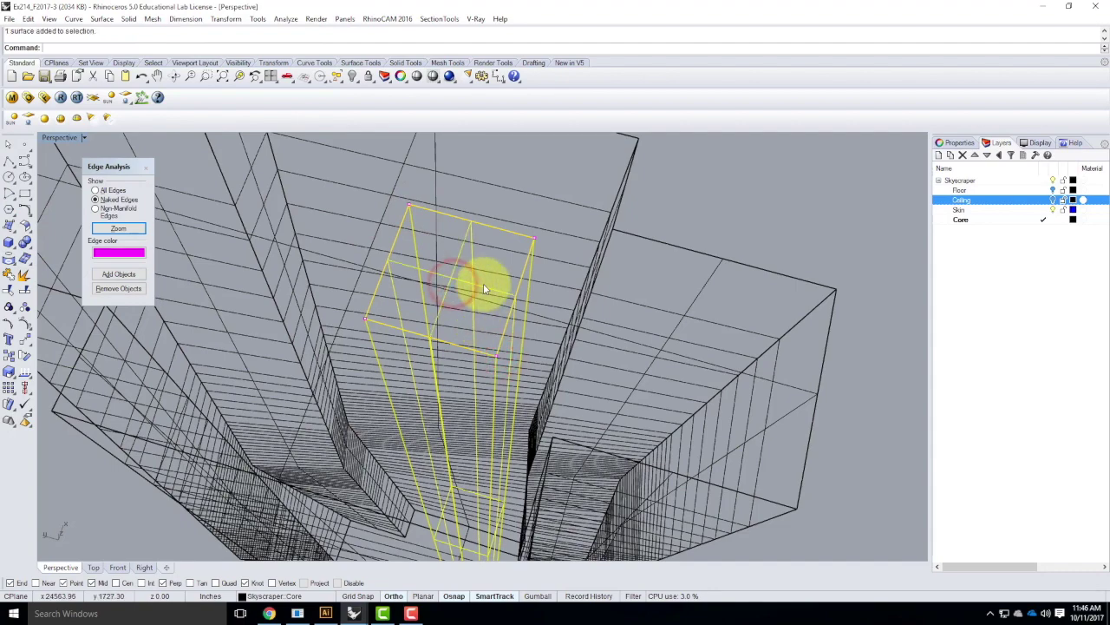
key("Return")
left_click(815, 165)
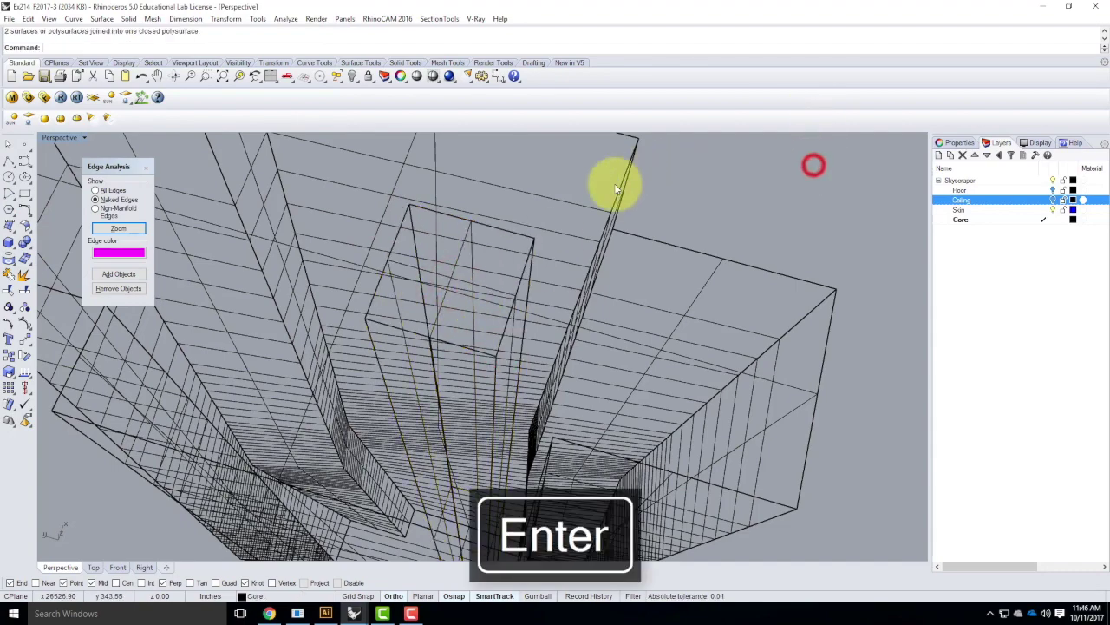
Examine the wireframe tower from several sides and select the capped core to distinguish it from the skin
scroll(634, 177, "down", 5)
right_click_drag(636, 340, 664, 273)
scroll(661, 275, "down", 8)
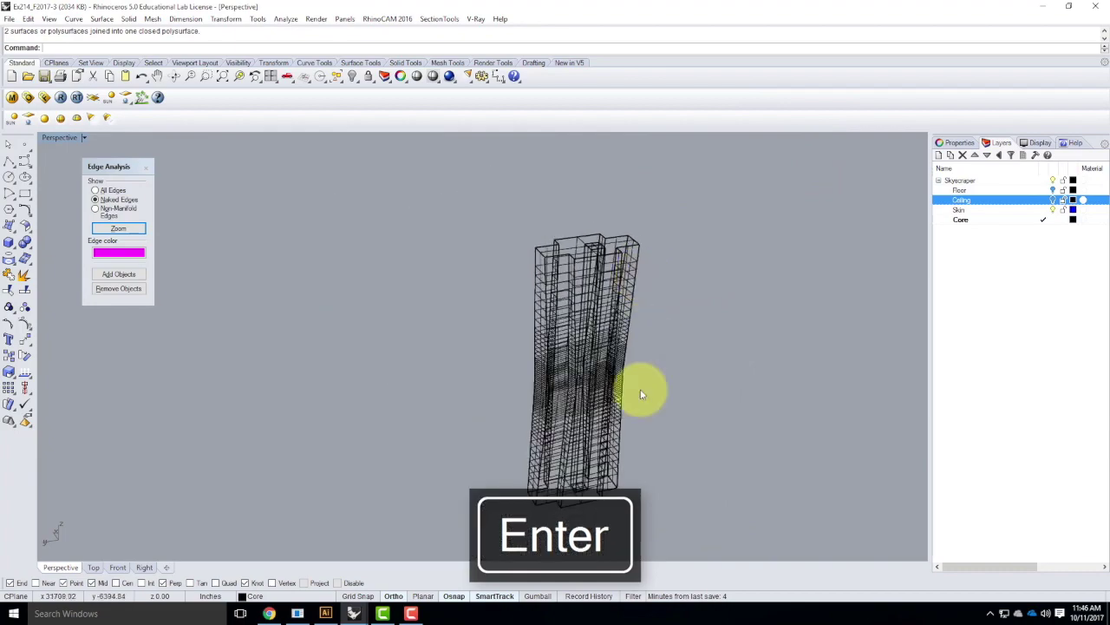
scroll(621, 463, "up", 6)
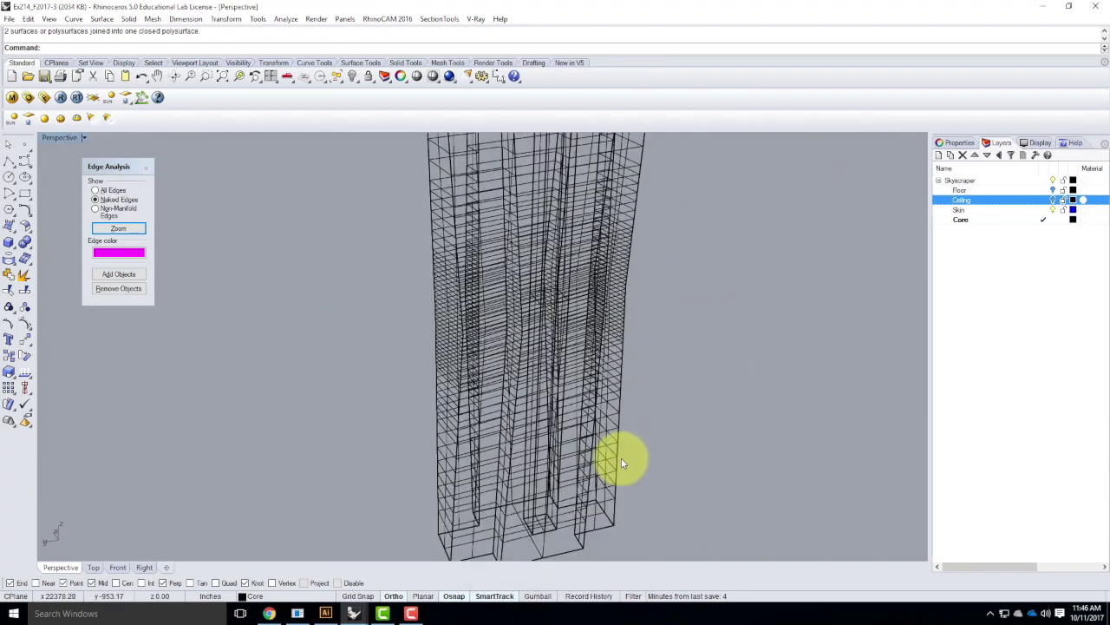
mouse_move(682, 315)
right_mouse_down()
mouse_move(639, 377)
mouse_move(634, 418)
right_mouse_up()
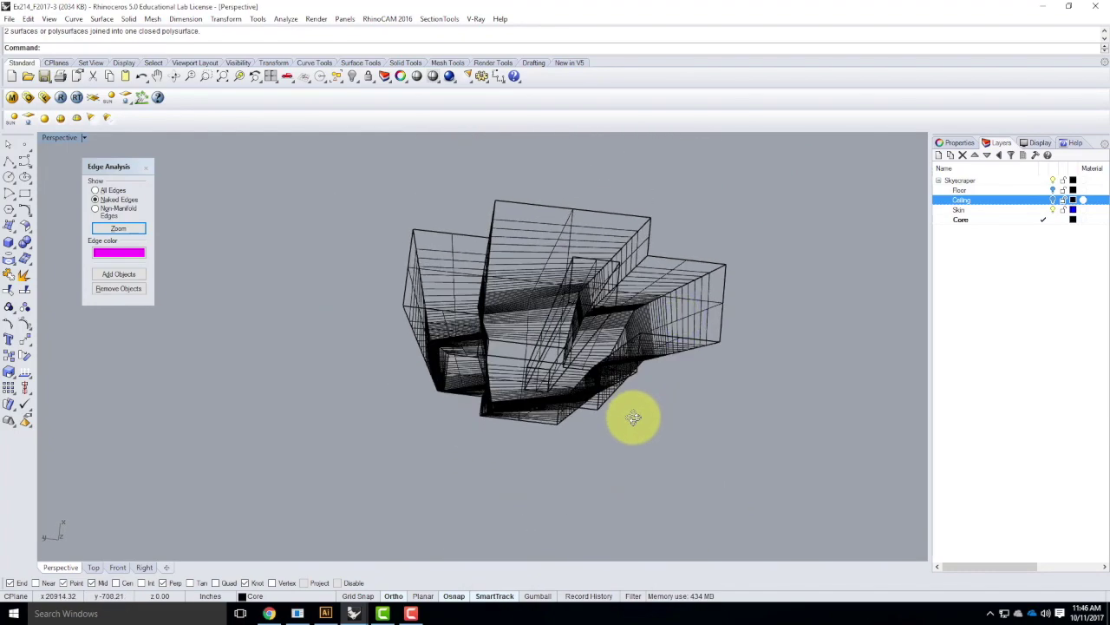
left_click(588, 260)
left_click(631, 300)
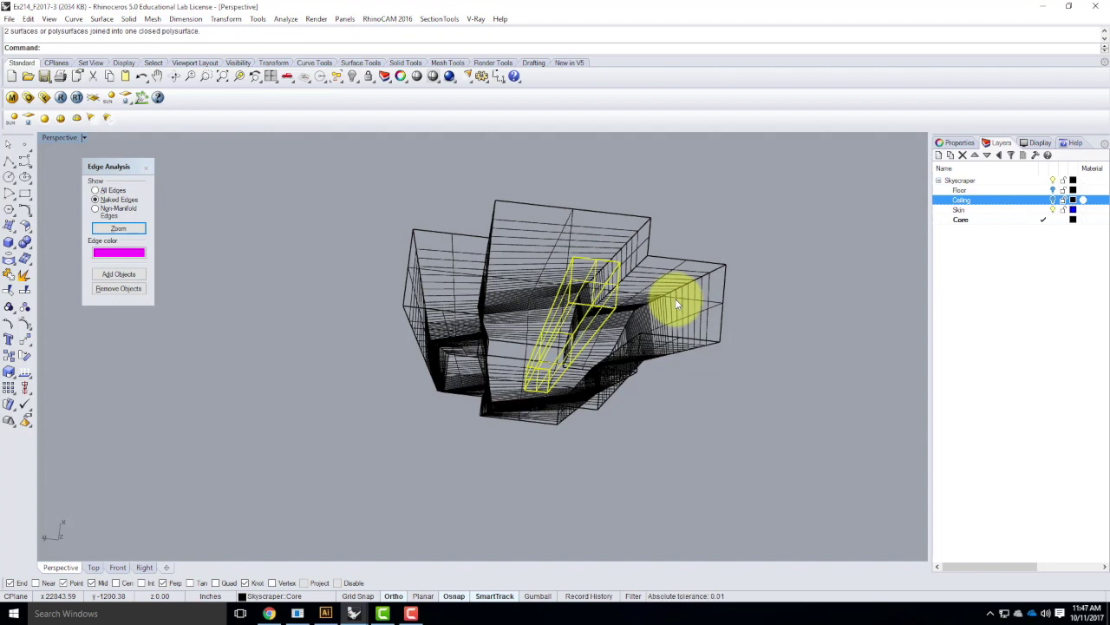
right_click_drag(399, 354, 528, 224)
left_click(720, 333)
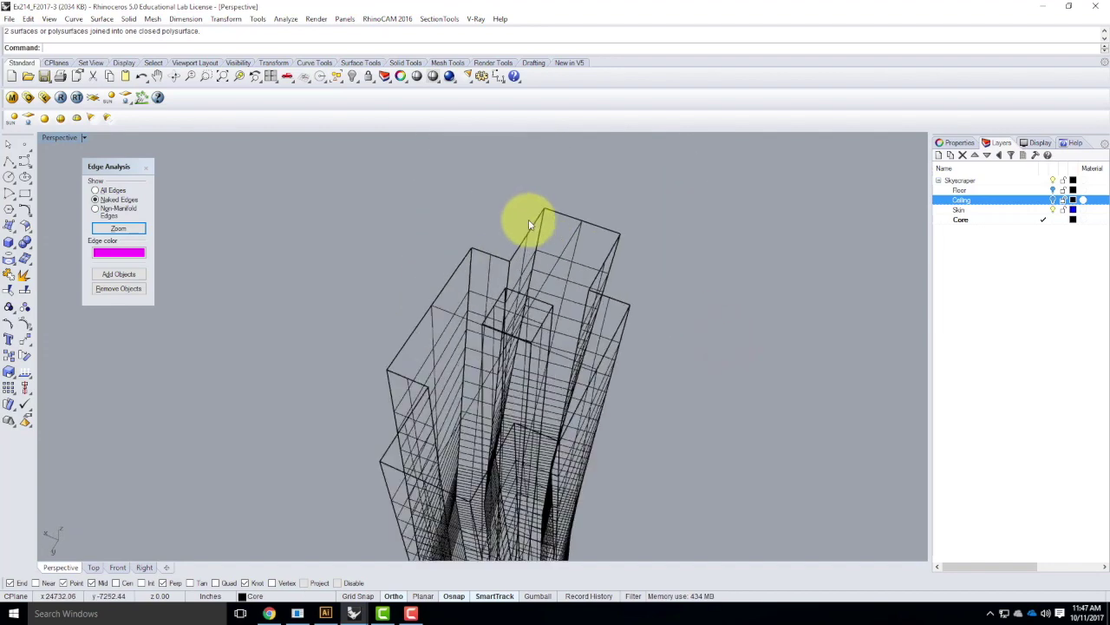
Set the perspective view to Shaded and select the tower's outer skin to check that it is one polysurface
left_click(85, 137)
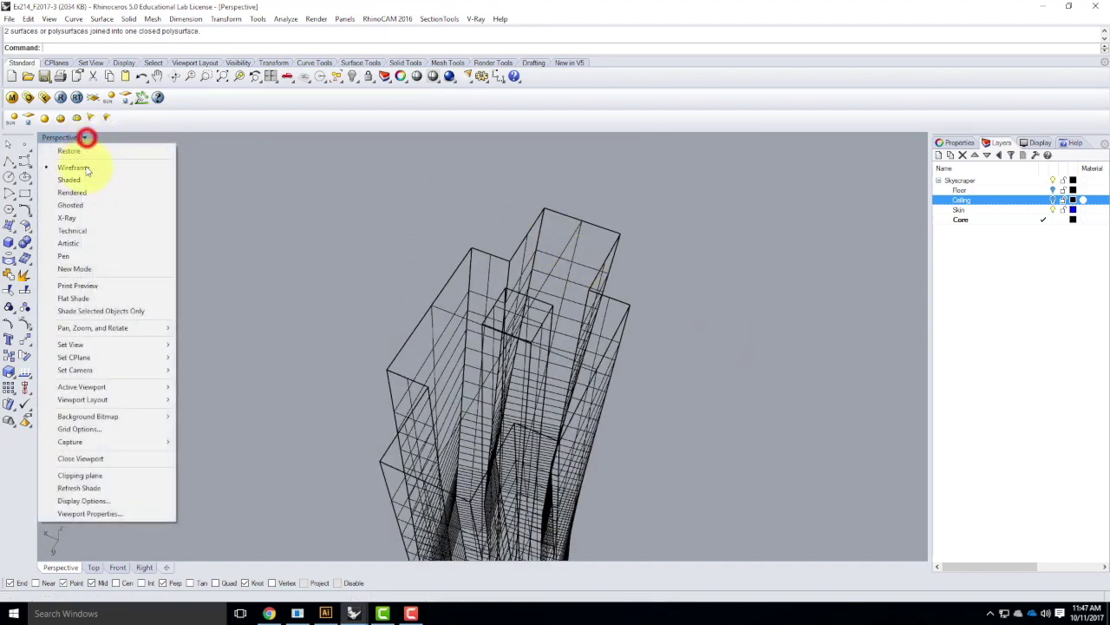
left_click(69, 180)
mouse_move(463, 182)
right_mouse_down()
mouse_move(600, 267)
mouse_move(564, 248)
mouse_move(584, 255)
right_mouse_up()
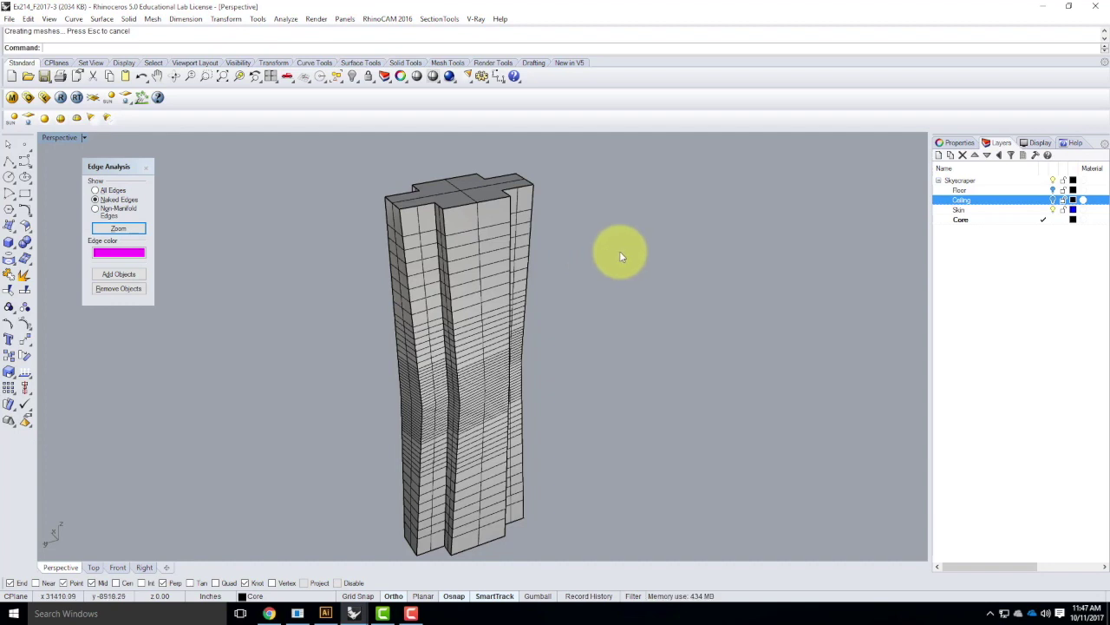
left_click(462, 247)
right_click_drag(568, 233, 471, 235)
left_click(471, 235)
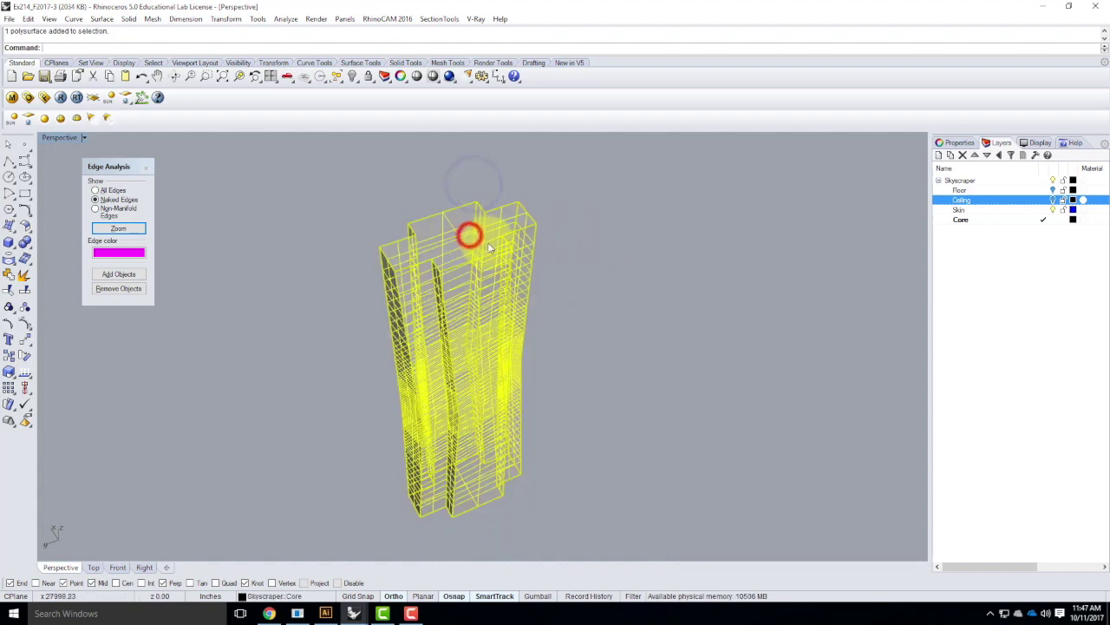
left_click(610, 241)
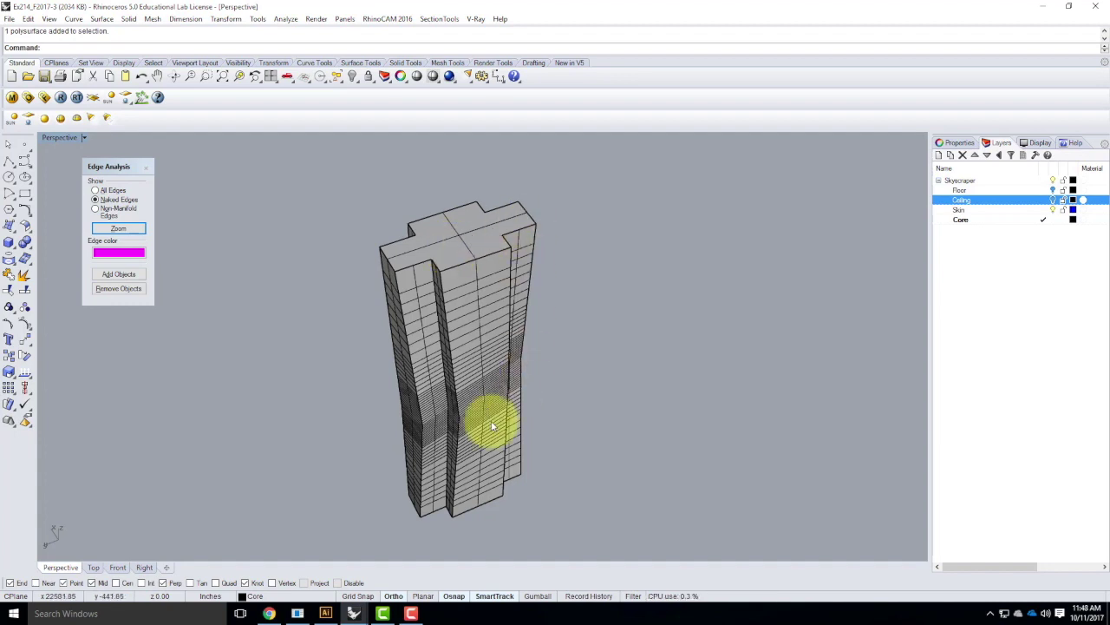
Build a thin box as a base plate under the tower, spanning opposite corners of its footprint and extending below its bottom
scroll(489, 354, "down", 4)
mouse_move(506, 448)
right_mouse_down()
mouse_move(531, 439)
mouse_move(446, 483)
right_mouse_up()
scroll(460, 490, "up", 5)
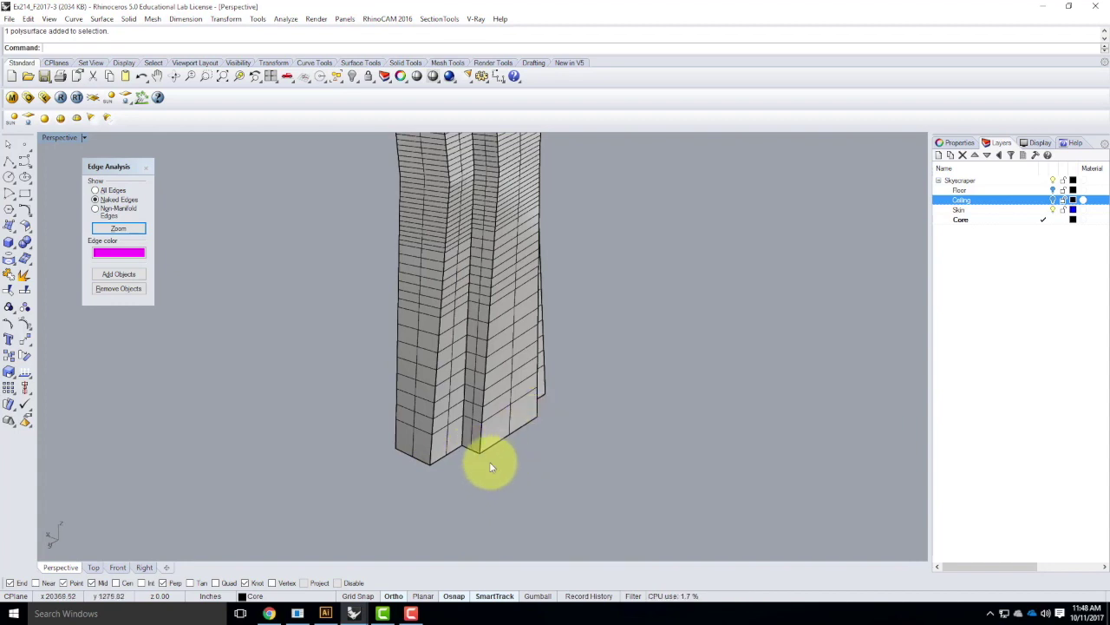
scroll(410, 504, "down", 3)
scroll(425, 486, "up", 2)
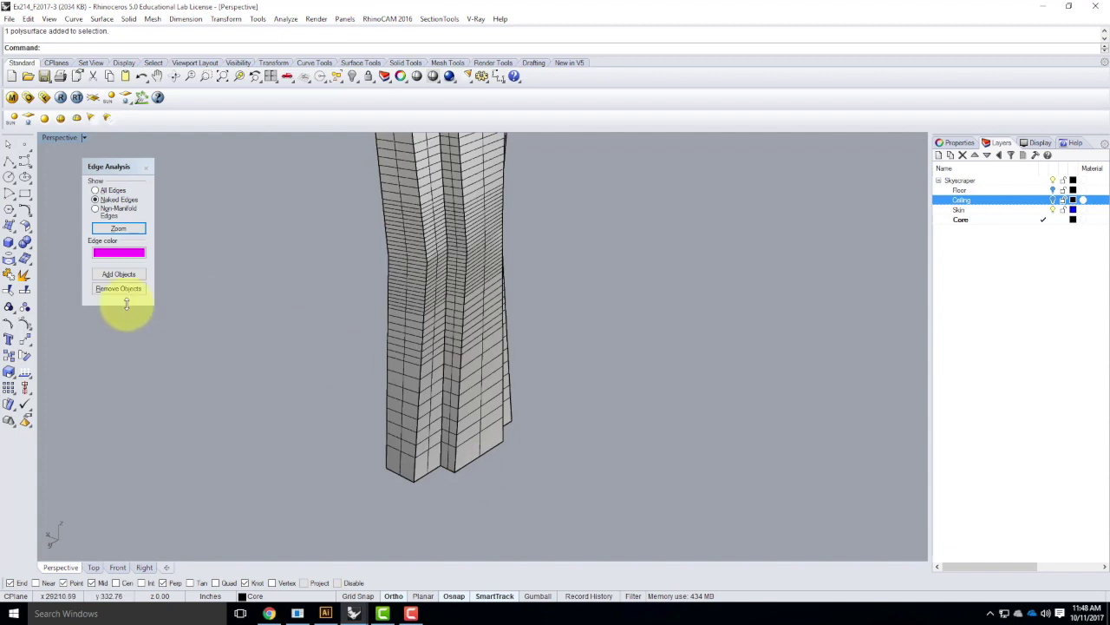
left_click(10, 244)
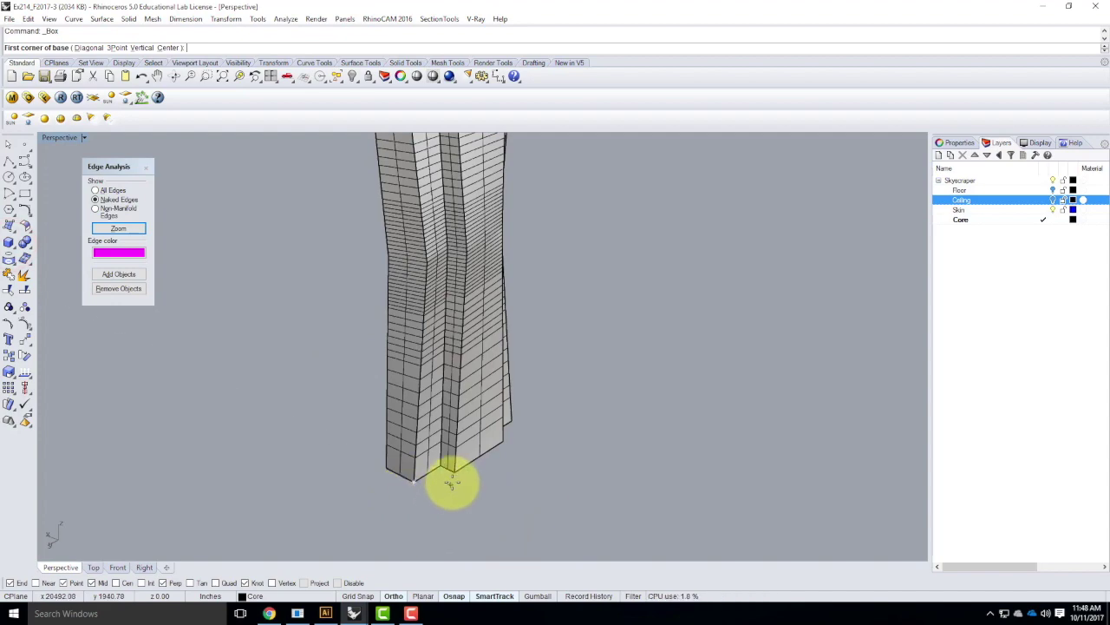
left_click(426, 493)
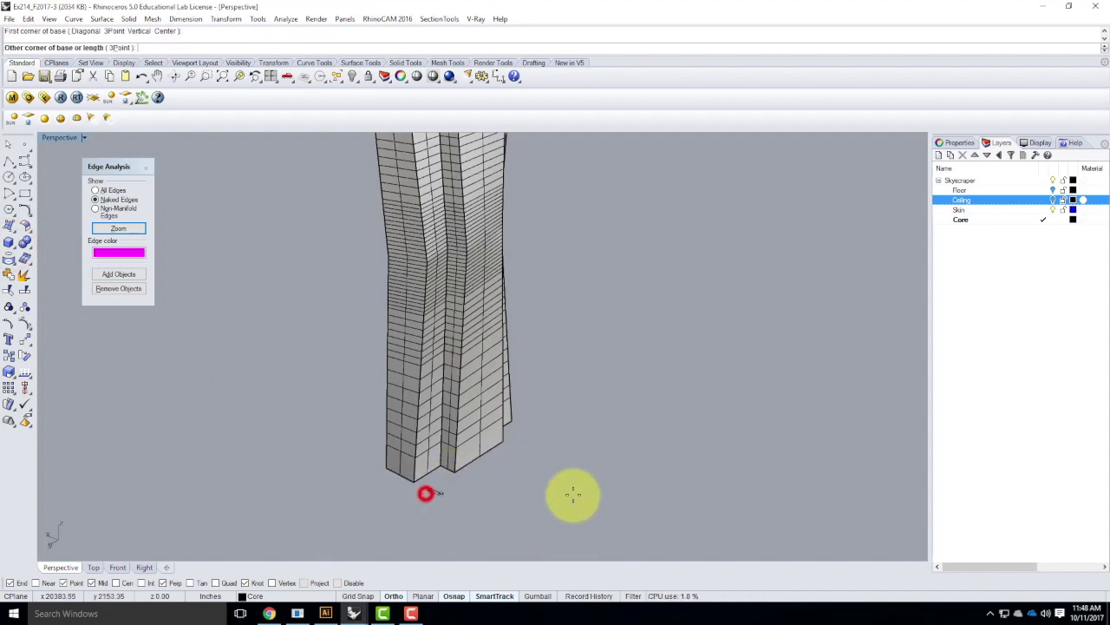
right_click_drag(649, 419, 521, 496)
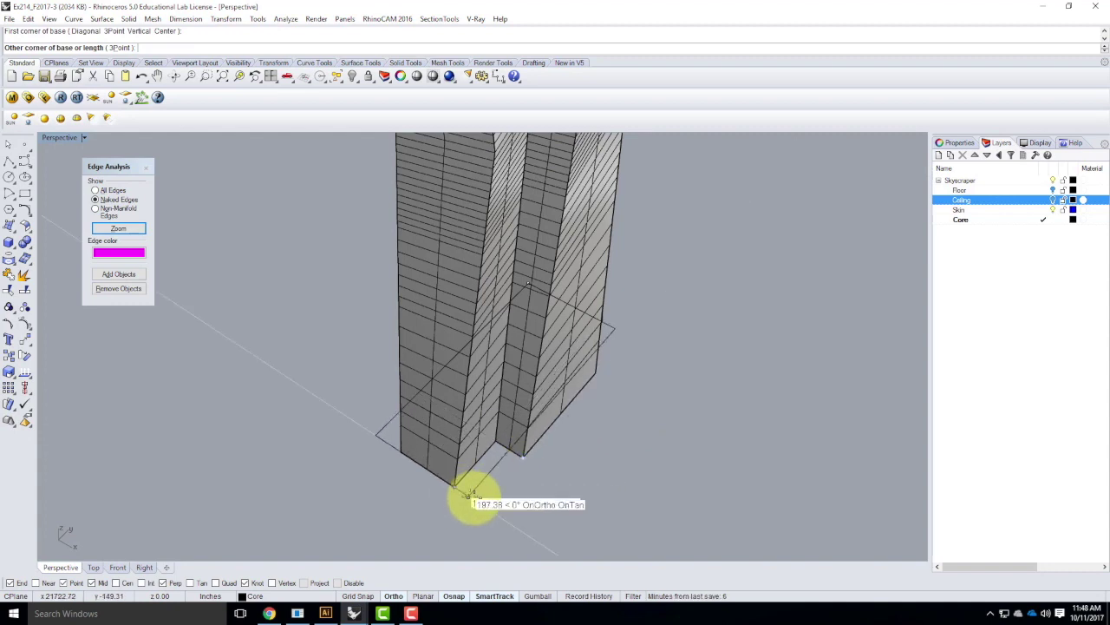
left_click(482, 496)
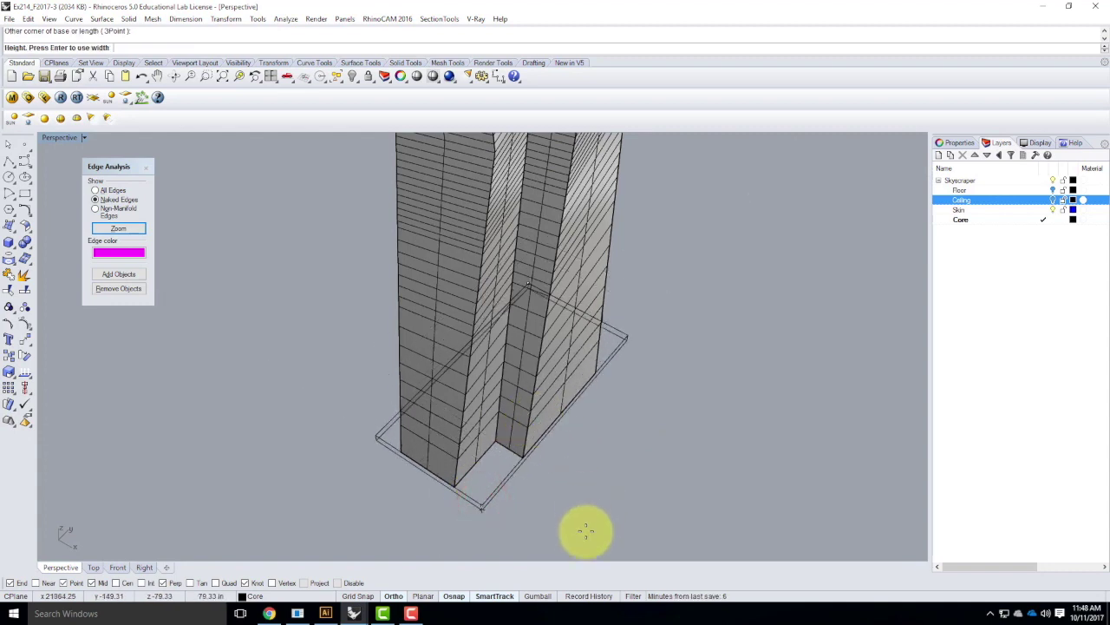
key("Return")
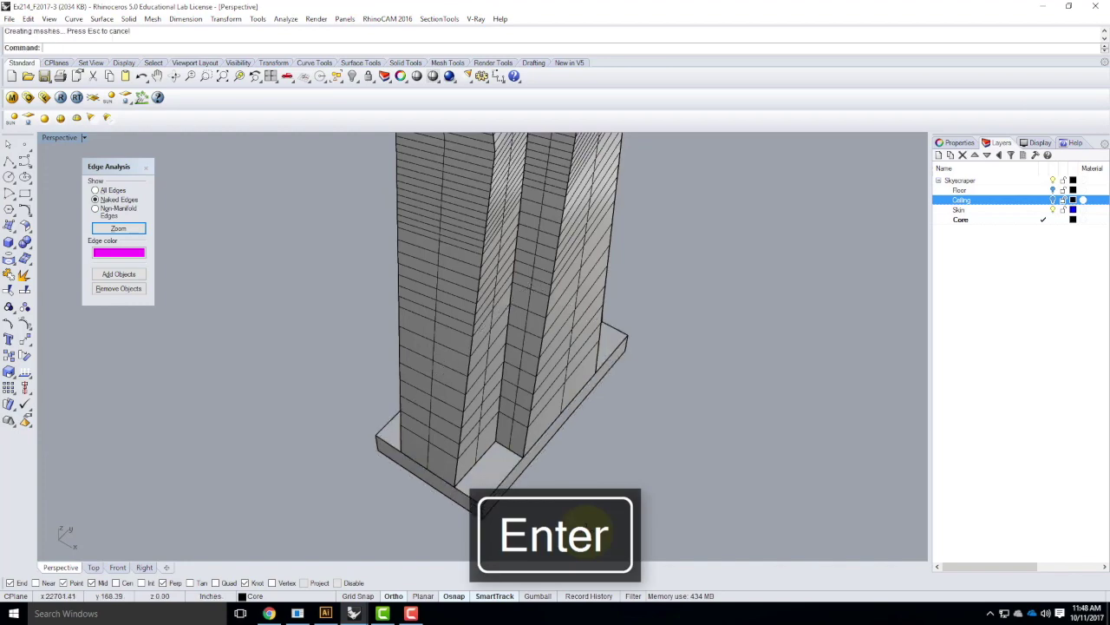
Run ShowEdges on all objects to check the tower, core and base plate for naked edges
right_click_drag(638, 409, 483, 369)
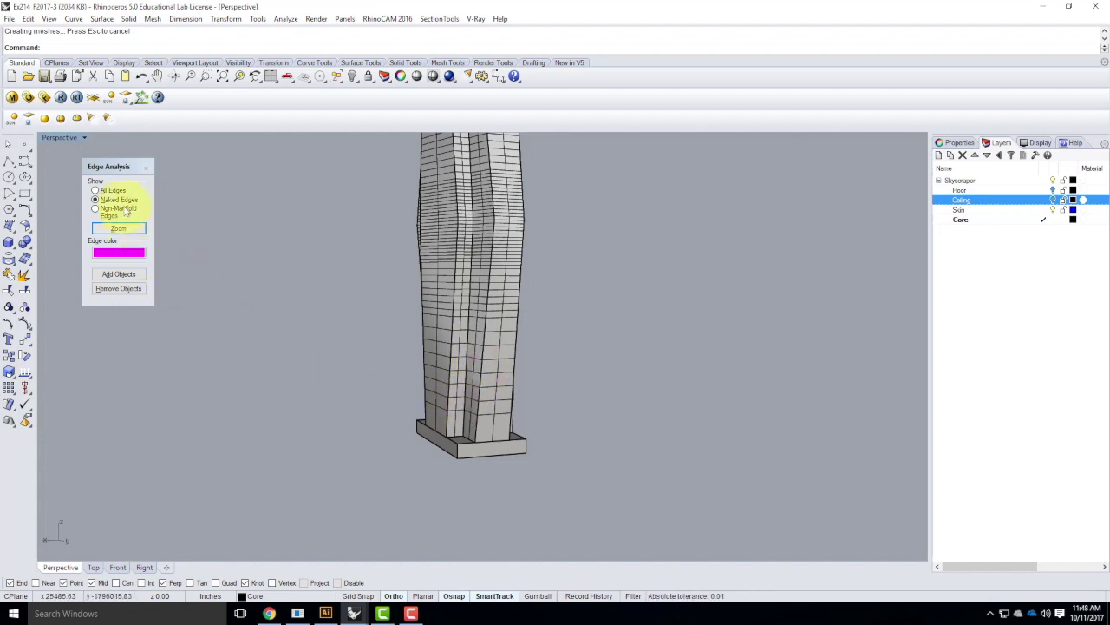
type("Show")
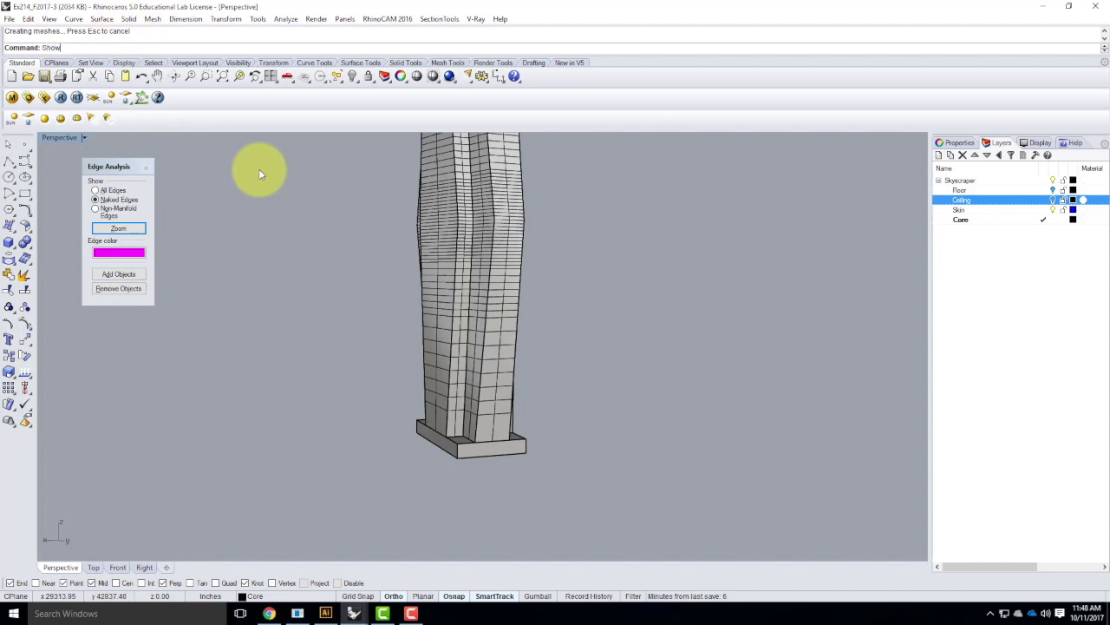
type("Edges")
key("Return")
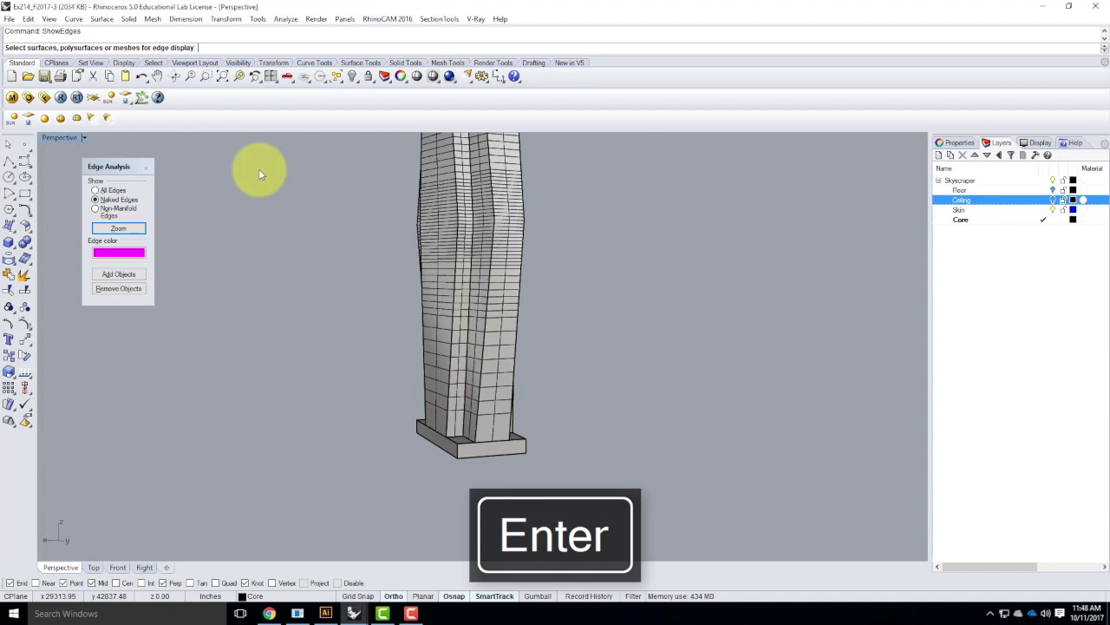
key("ctrl+a")
key("Return")
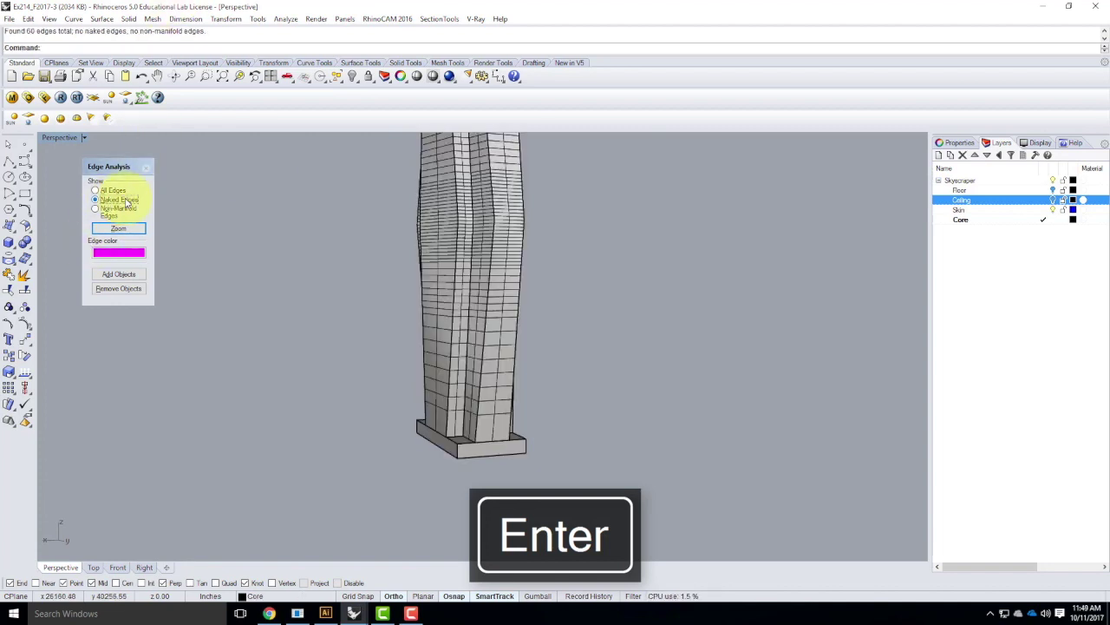
Examine the joint between the tower and its base plate, selecting each in turn to check that they are separate objects
right_click_drag(448, 254, 205, 305)
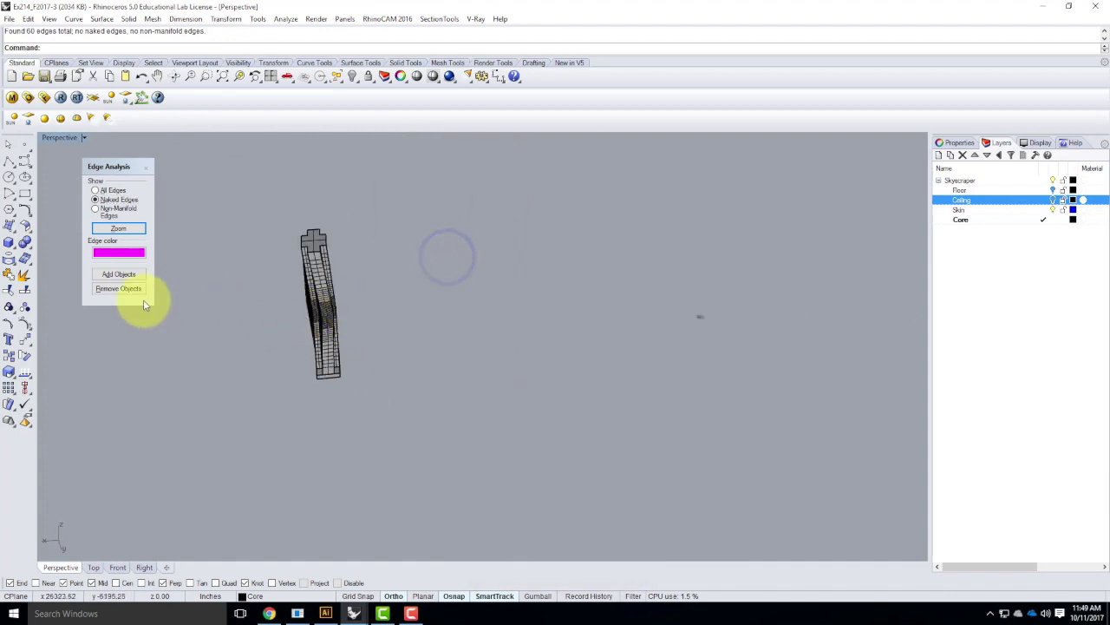
scroll(244, 304, "up", 9)
right_click_drag(470, 353, 389, 364)
left_click(442, 452)
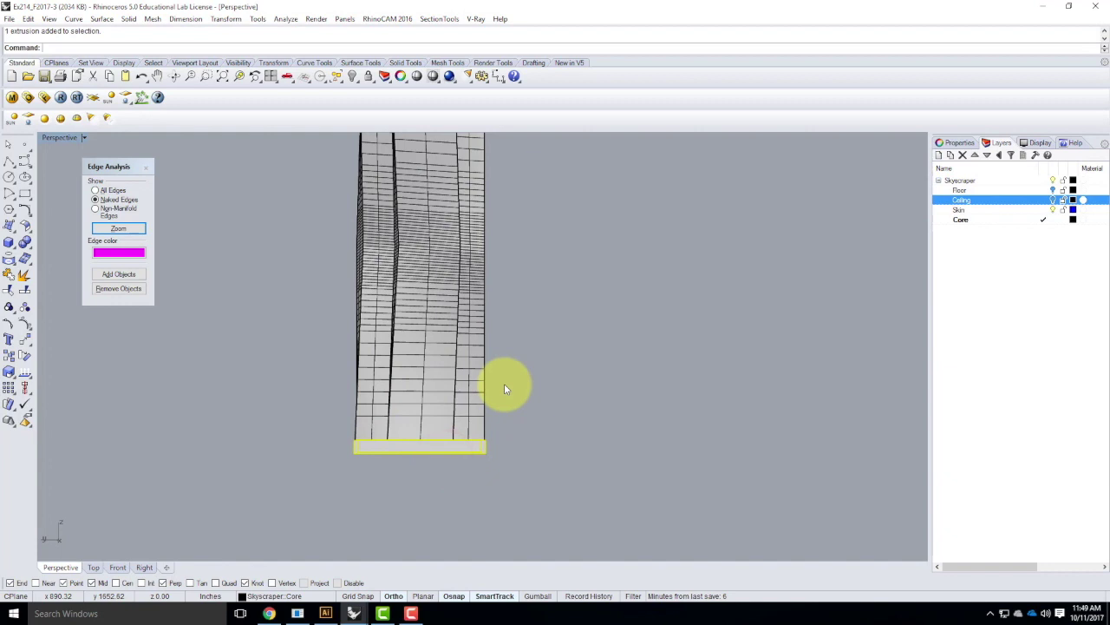
right_click_drag(555, 255, 445, 360)
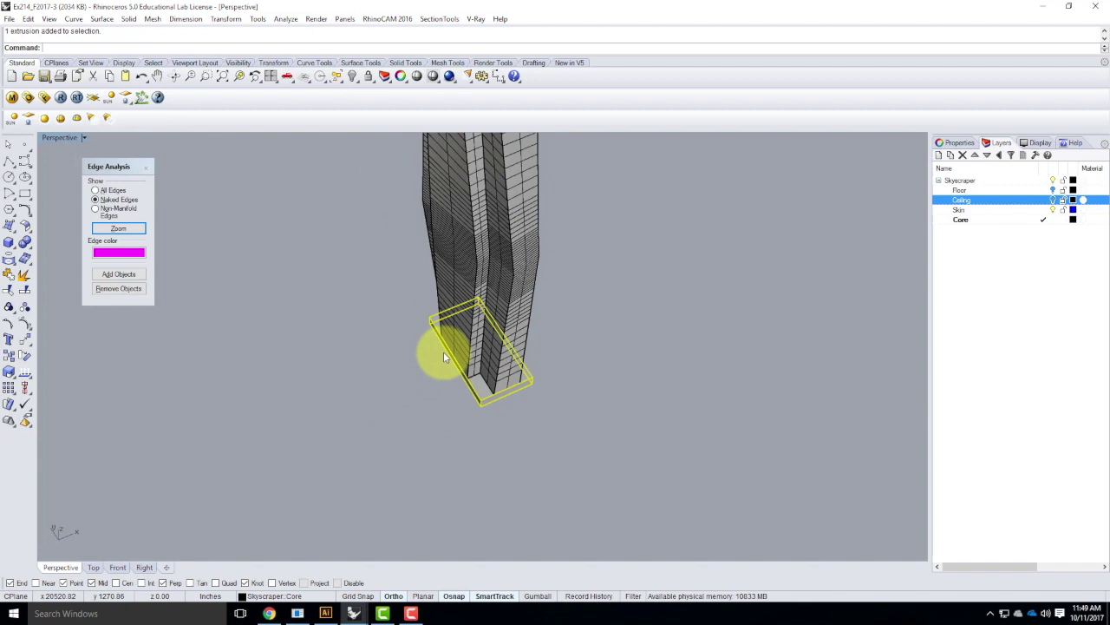
scroll(494, 351, "up", 8)
right_click_drag(533, 419, 533, 458)
left_click(479, 352)
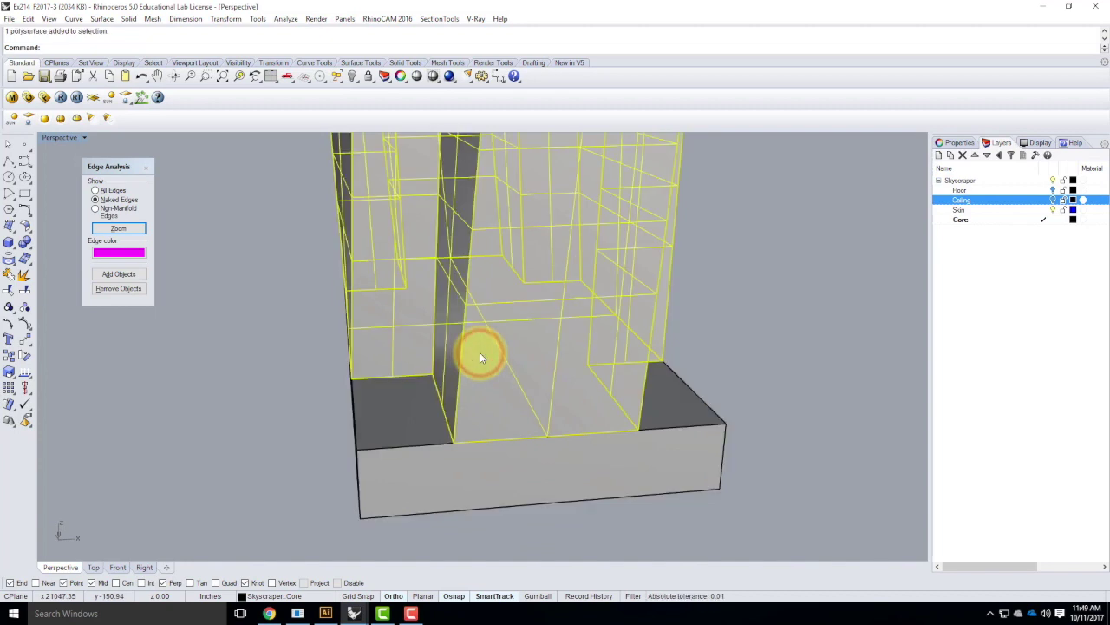
left_click(519, 477)
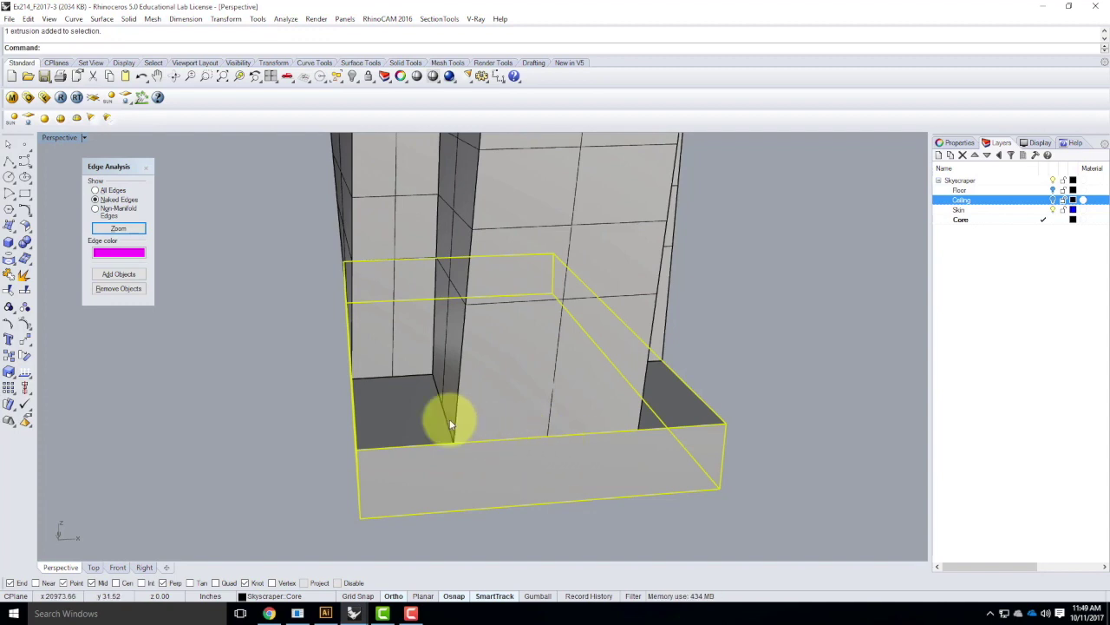
right_click_drag(454, 422, 523, 439)
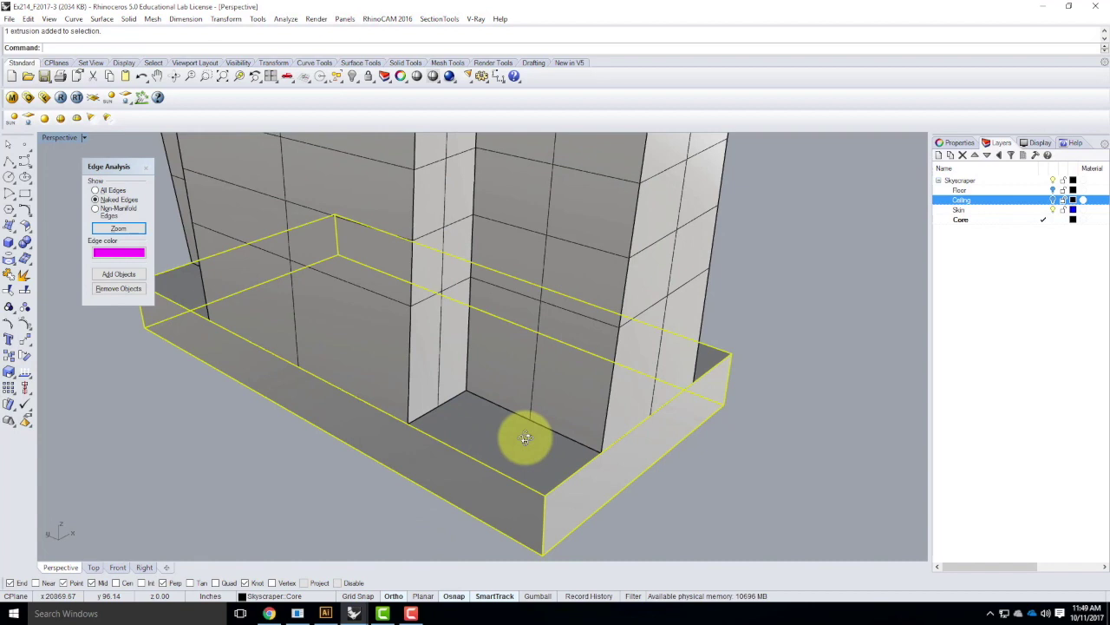
right_click_drag(526, 438, 521, 436)
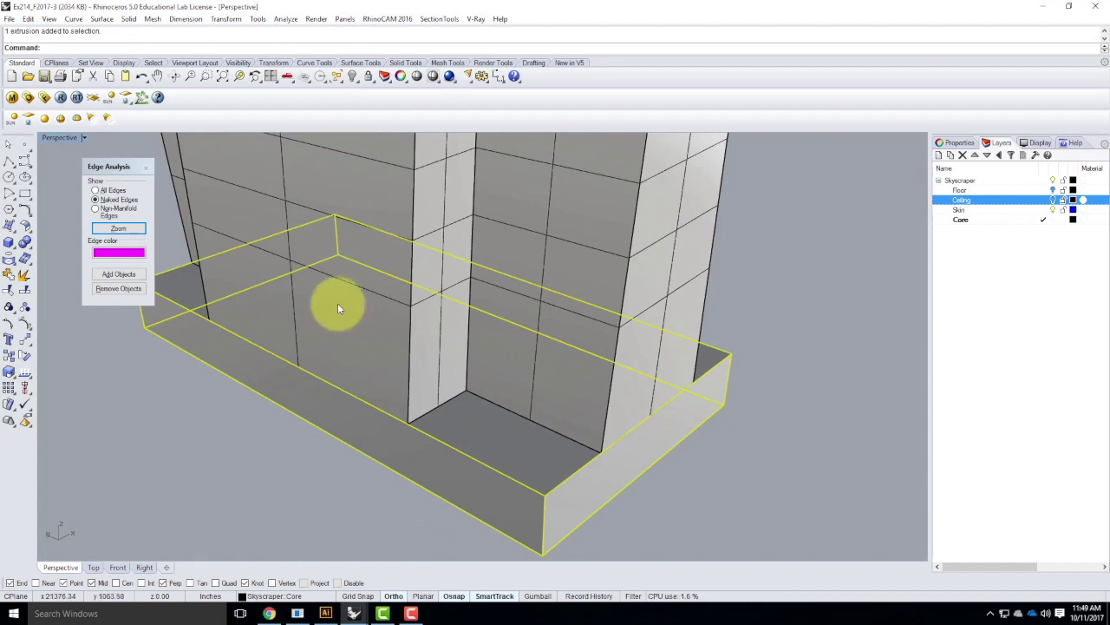
Review the whole tower from top to base, selecting all of its parts together and clearing the selection
scroll(384, 408, "down", 6)
left_click(570, 370)
scroll(402, 447, "down", 5)
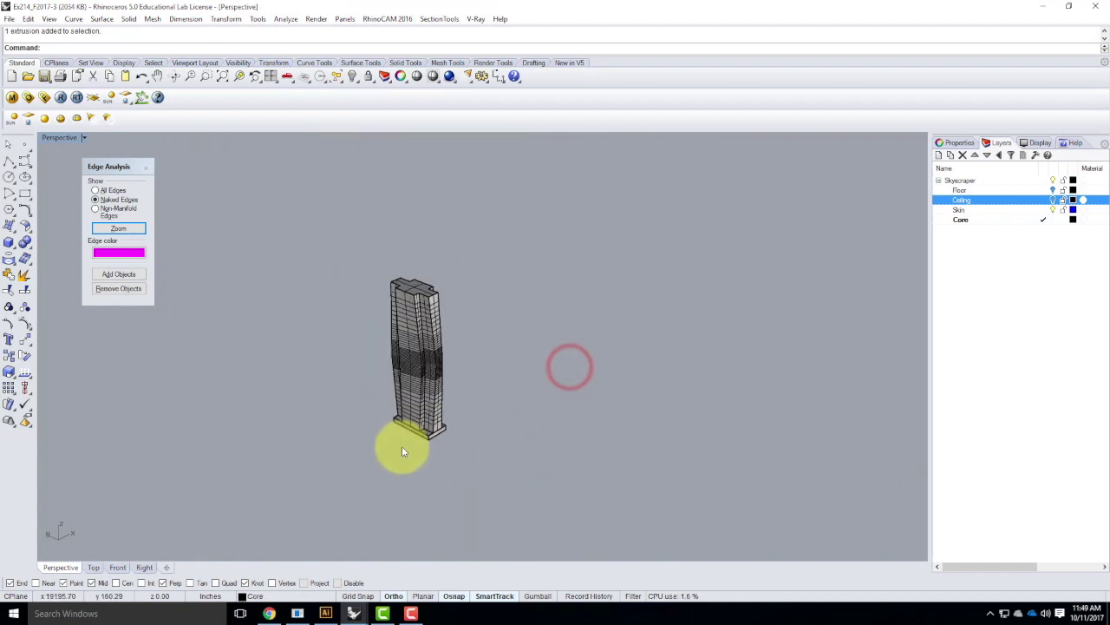
scroll(446, 401, "up", 5)
scroll(445, 404, "up", 3)
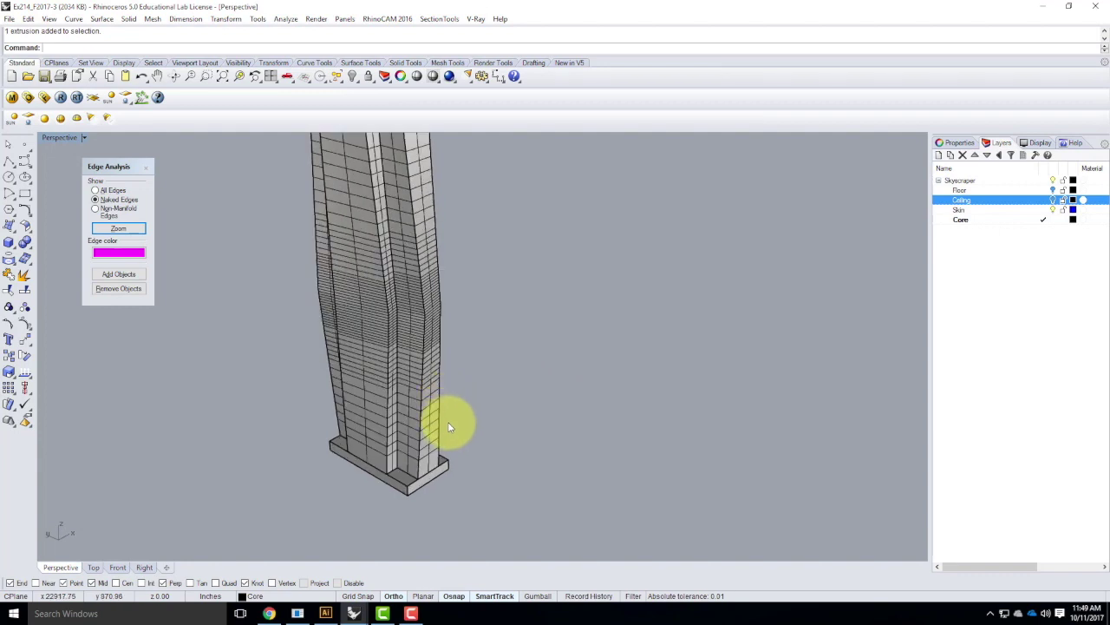
scroll(448, 421, "down", 4)
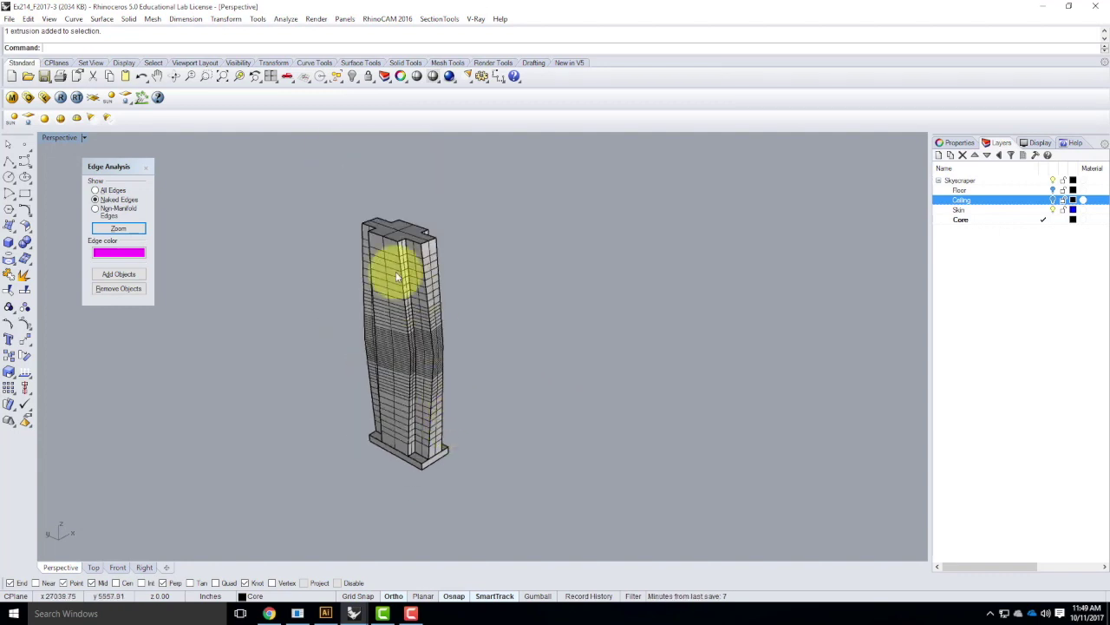
left_click_drag(299, 191, 535, 499)
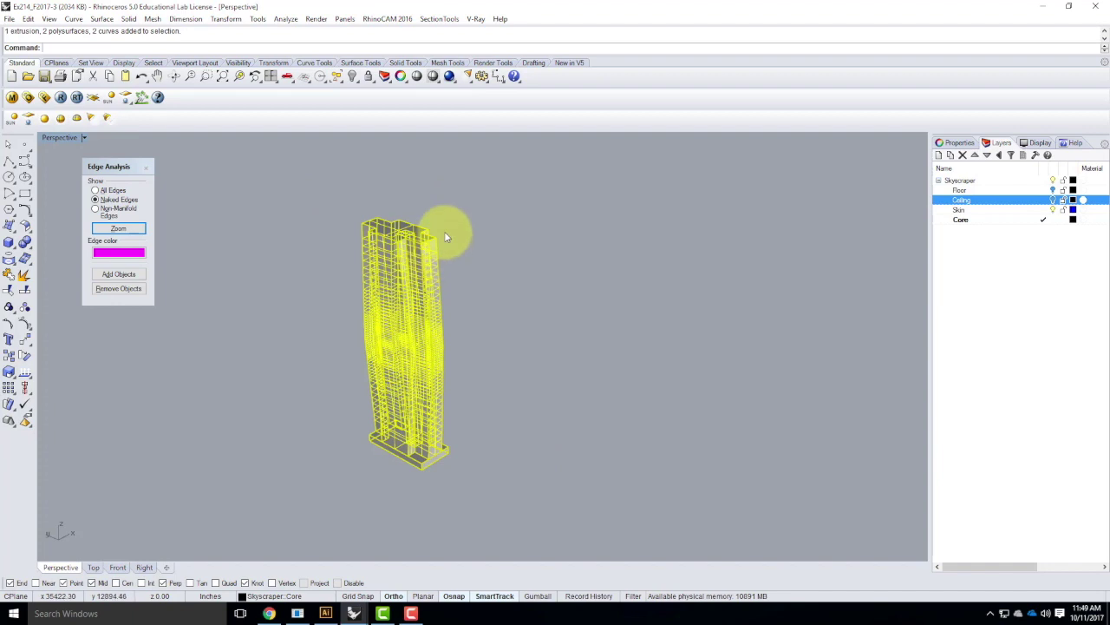
left_click(620, 267)
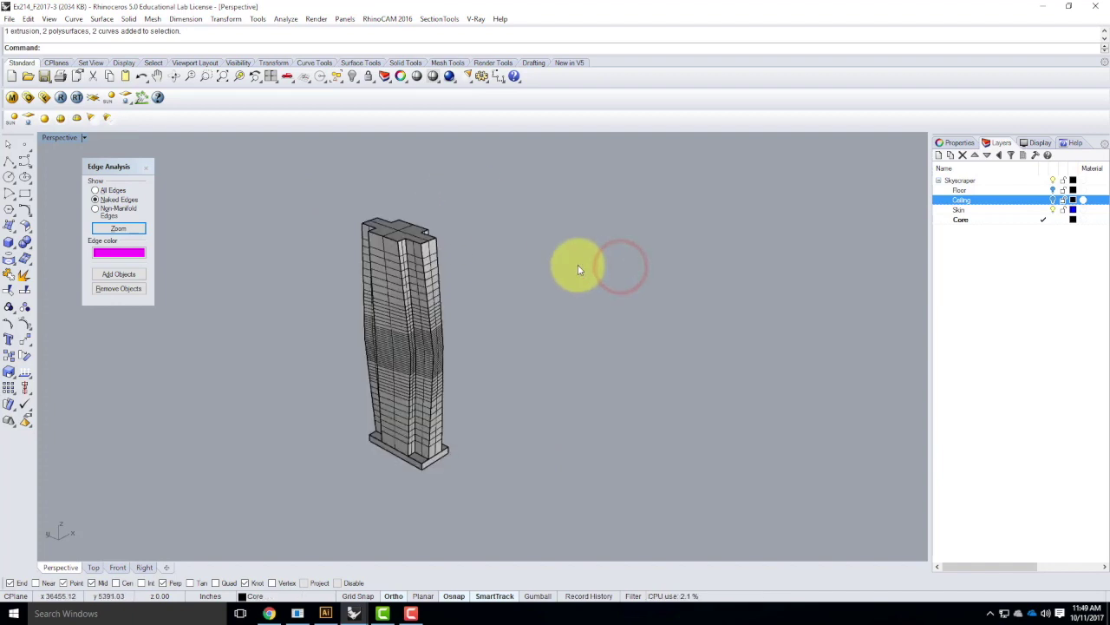
Scale the whole tower with its base plate from a point at its base, resizing the height reference to 4.5 inches
left_click_drag(331, 193, 529, 514)
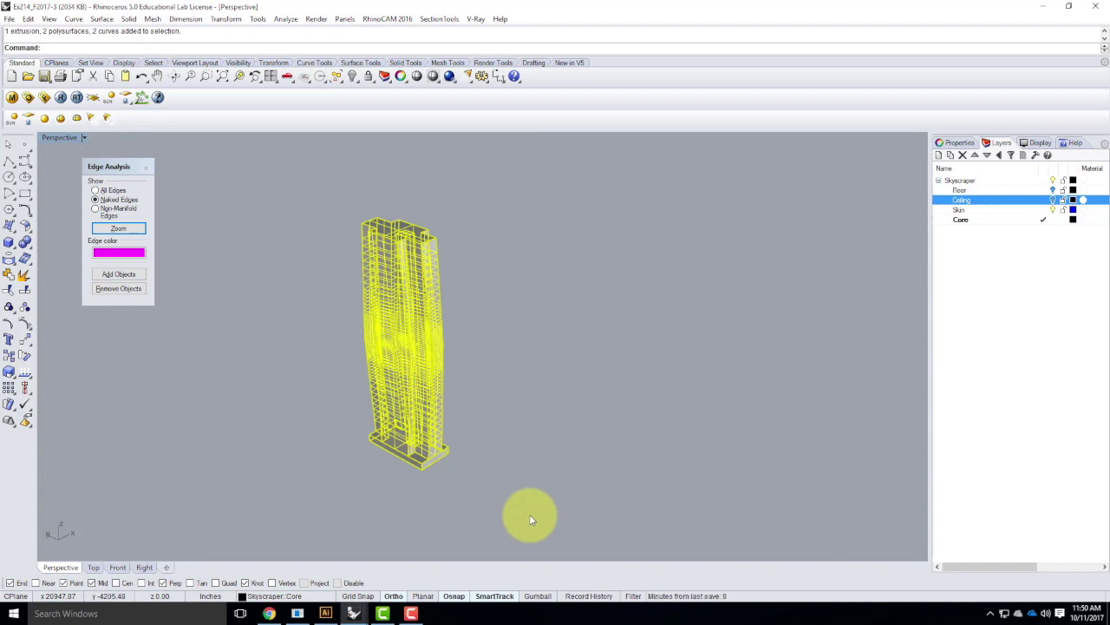
type("scale")
key("Return")
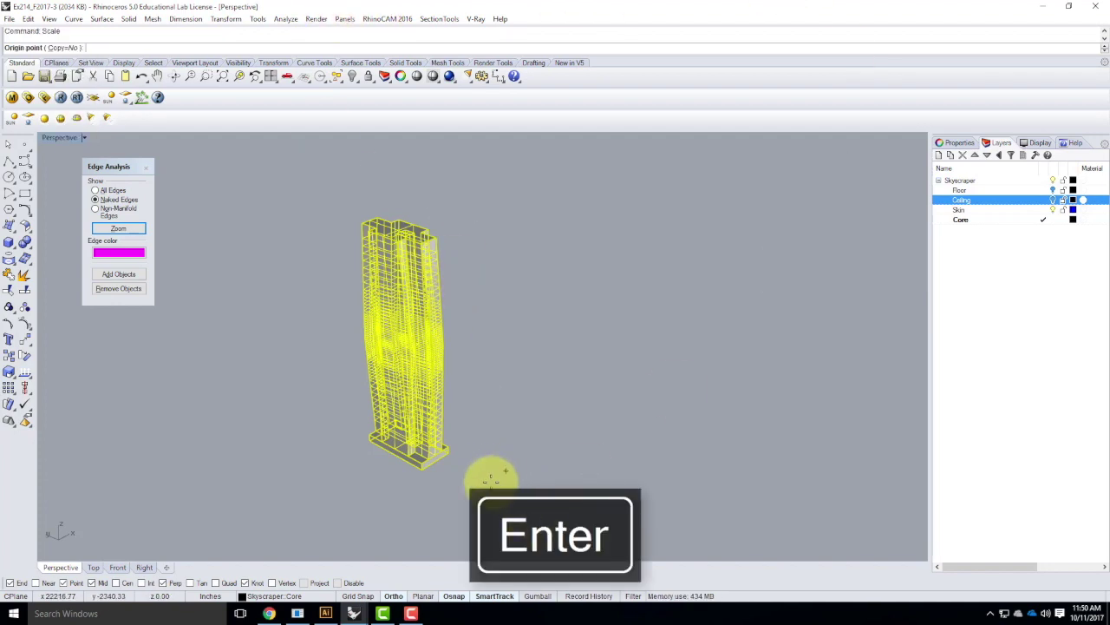
scroll(438, 459, "up", 5)
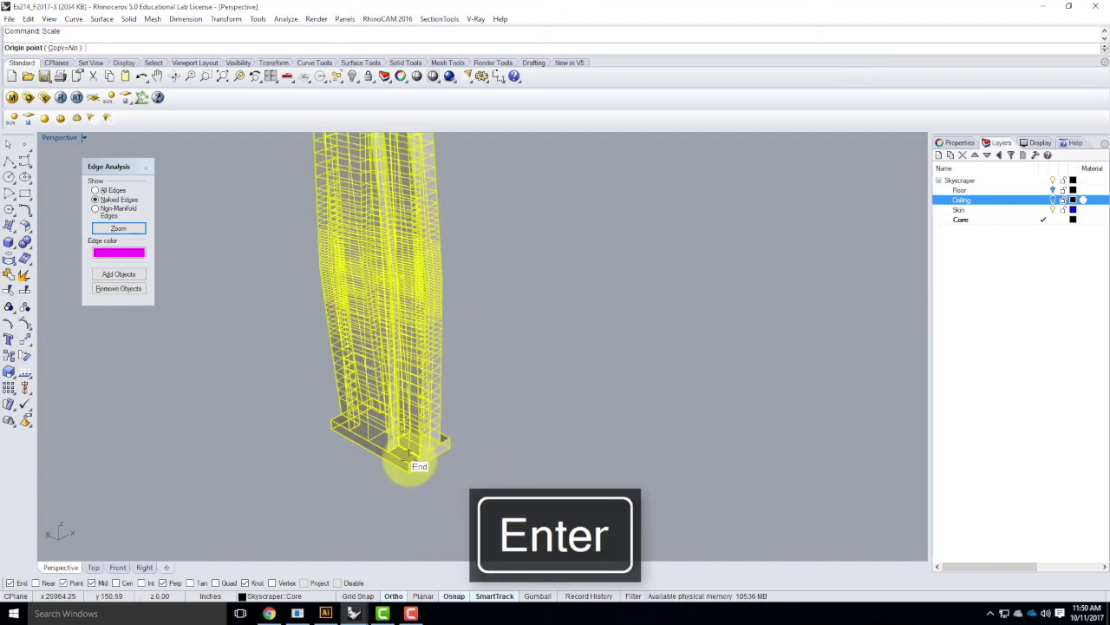
left_click(423, 449)
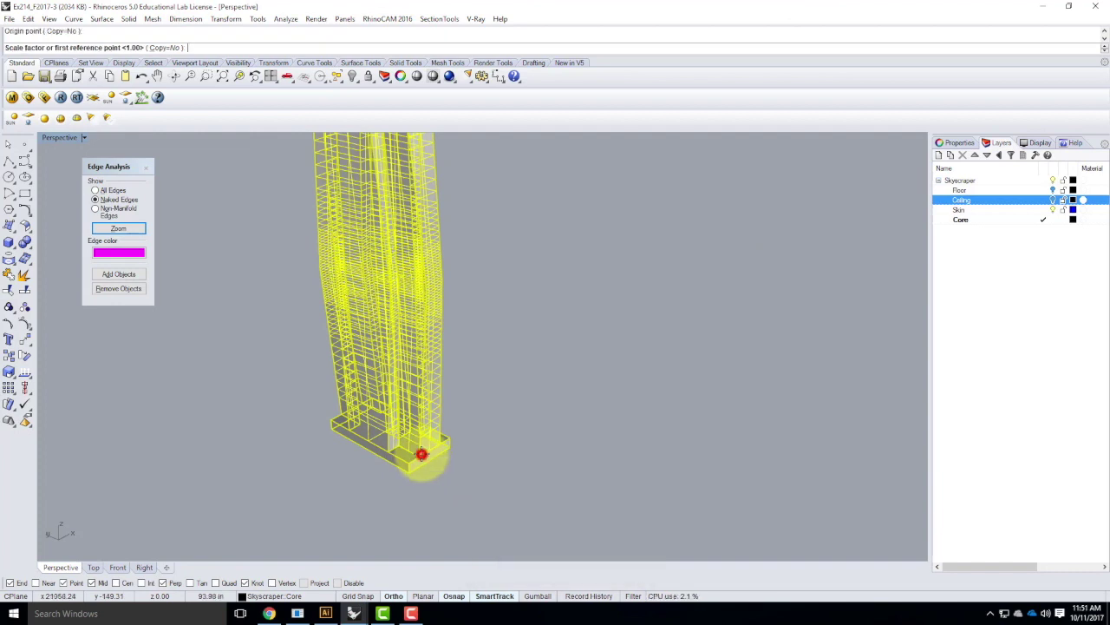
scroll(446, 508, "down", 3)
scroll(448, 290, "up", 5)
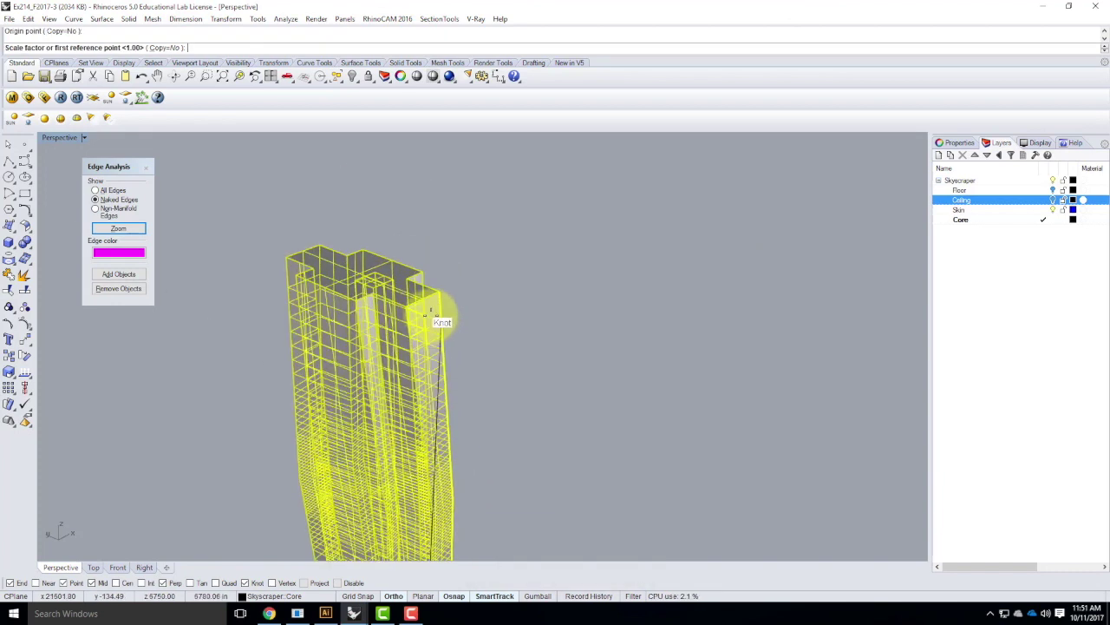
left_click(405, 305)
scroll(422, 249, "up", 2)
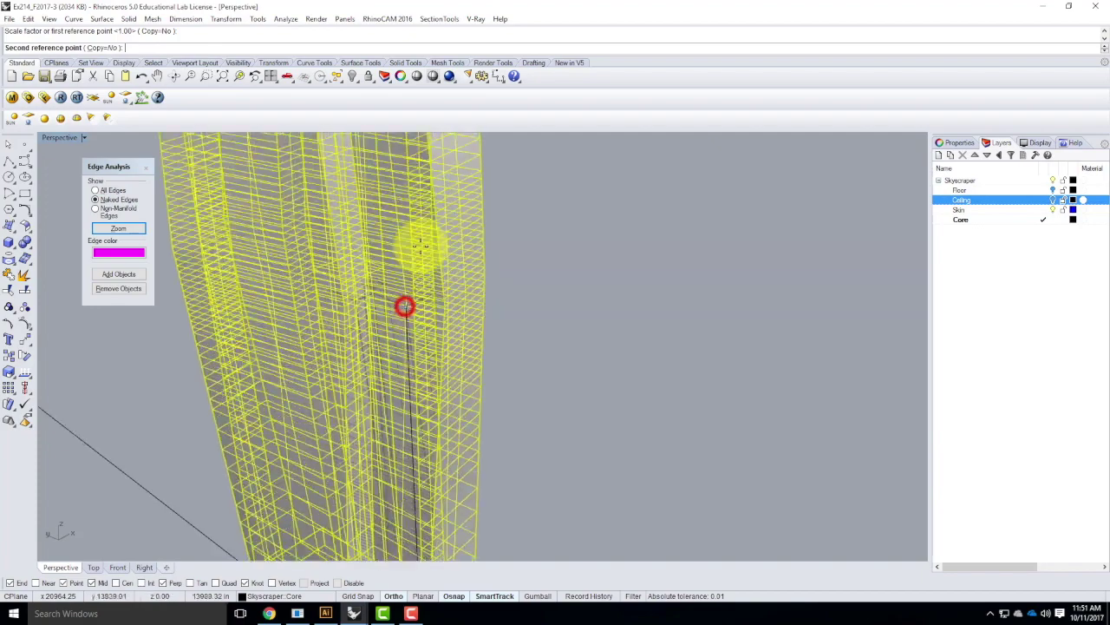
scroll(529, 272, "down", 4)
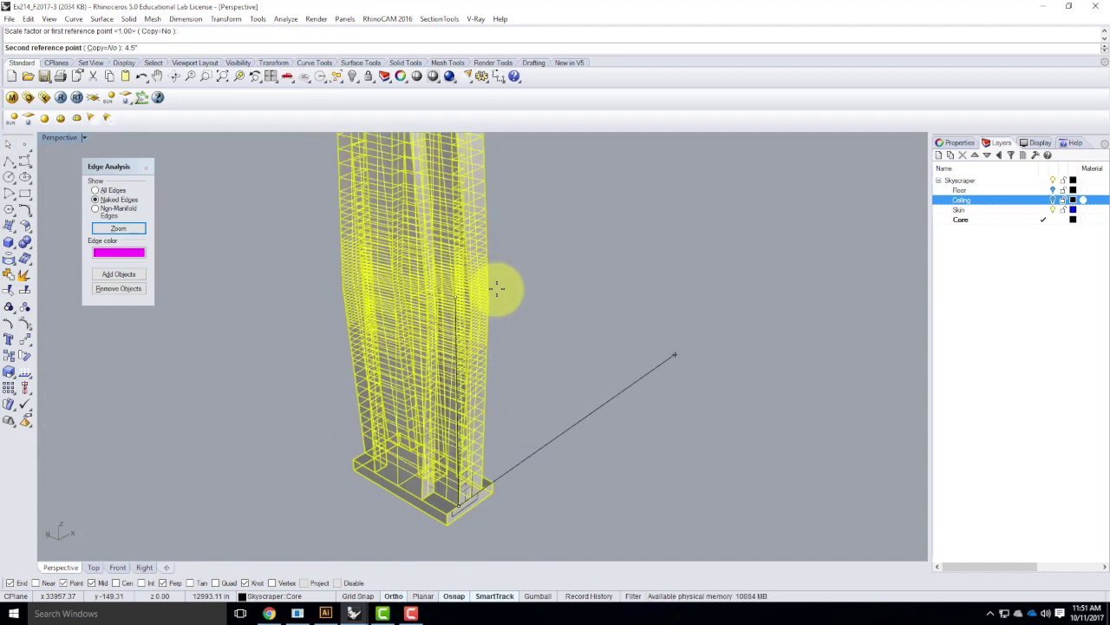
key("Return")
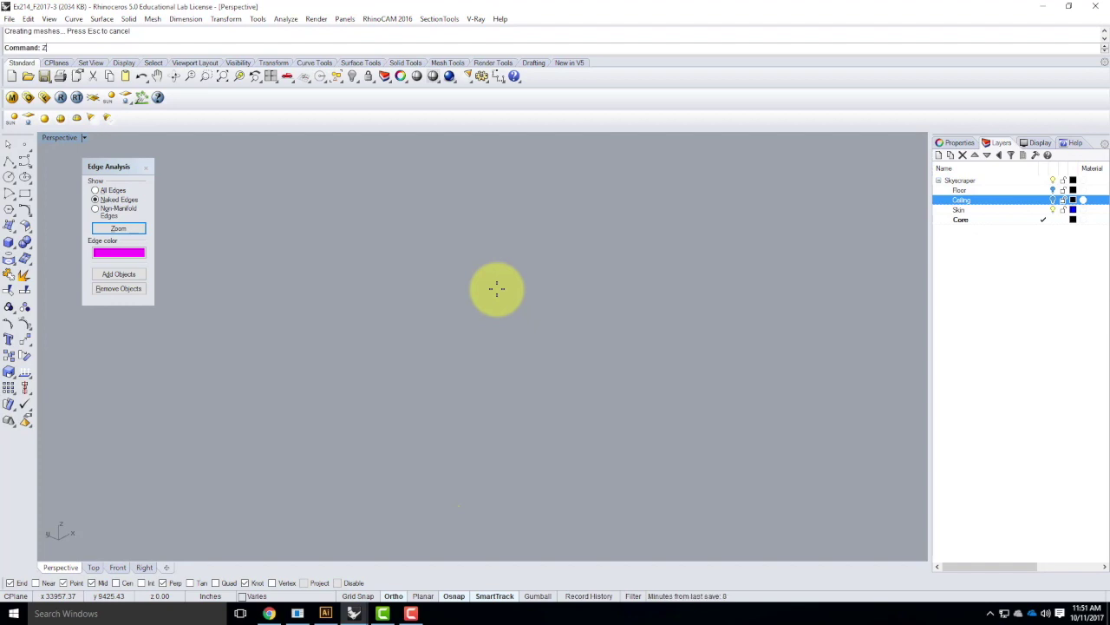
Move the scaled tower from the front corner of its base plate to the origin 0,0,0
key("Return")
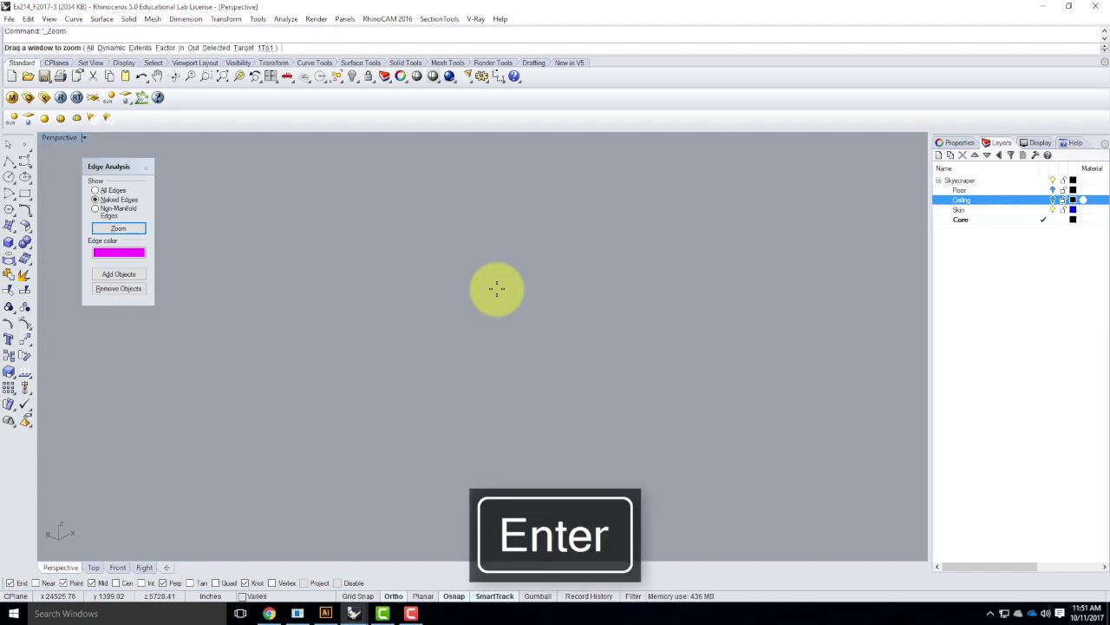
type("s")
key("Return")
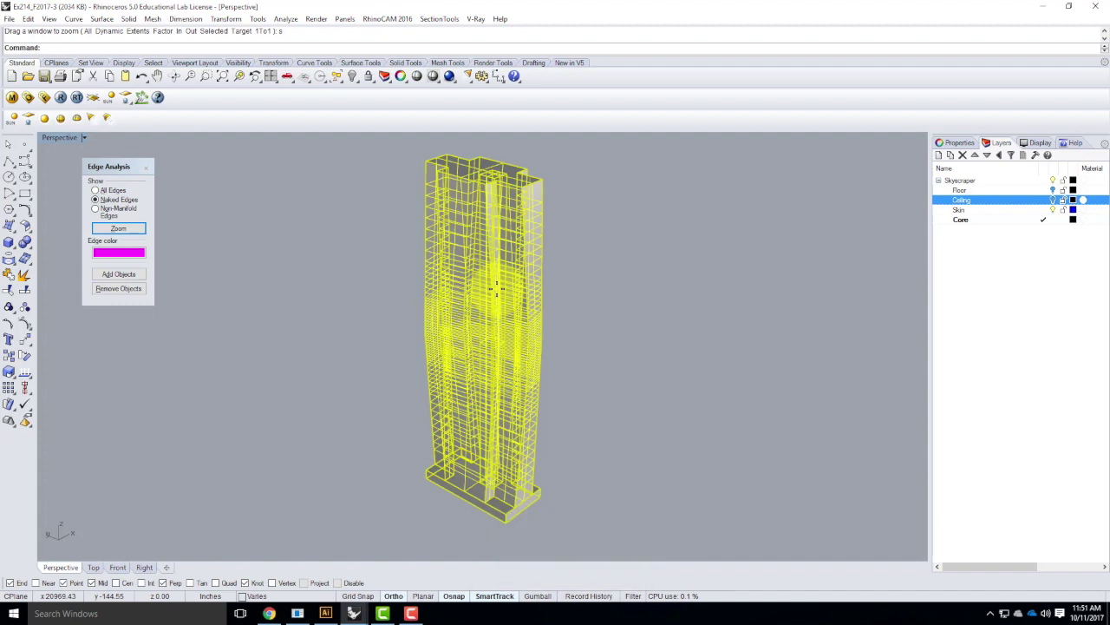
type("move")
key("Return")
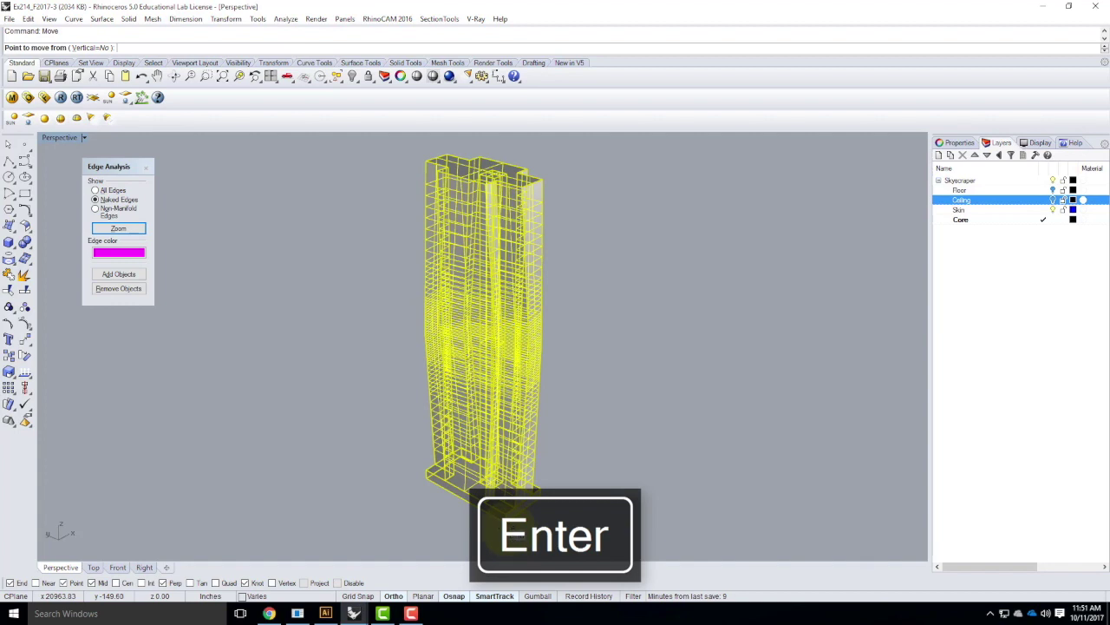
left_click(501, 510)
type("0,0,0")
key("Return")
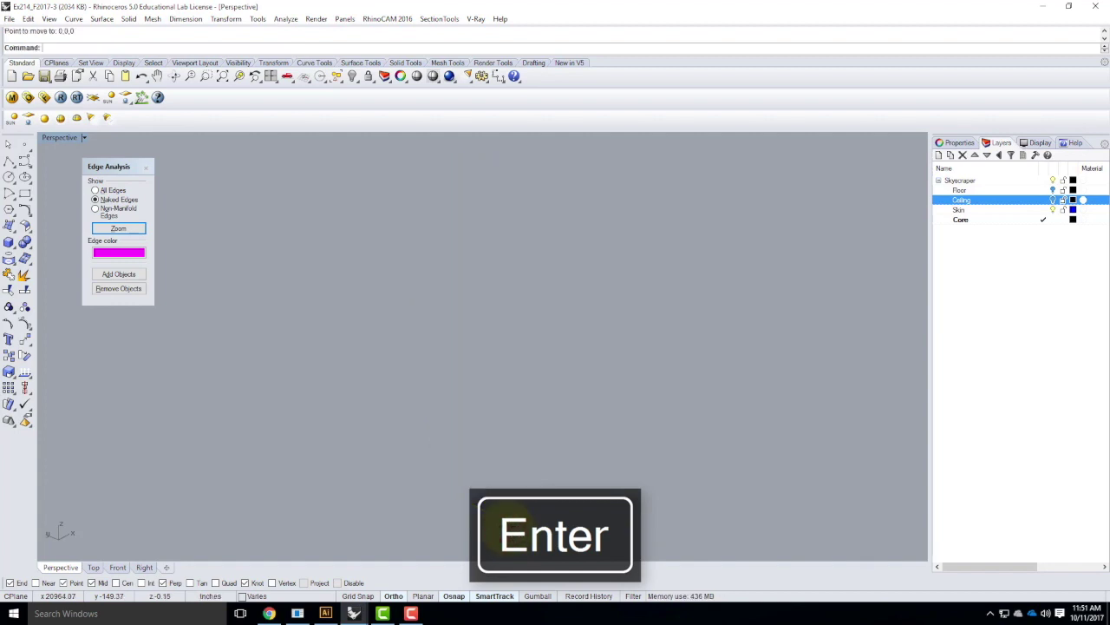
Change the model units from inches to millimeters, scaling the model by 25.4 and accepting removal of the CAM plug-in data
type("z")
key("Return")
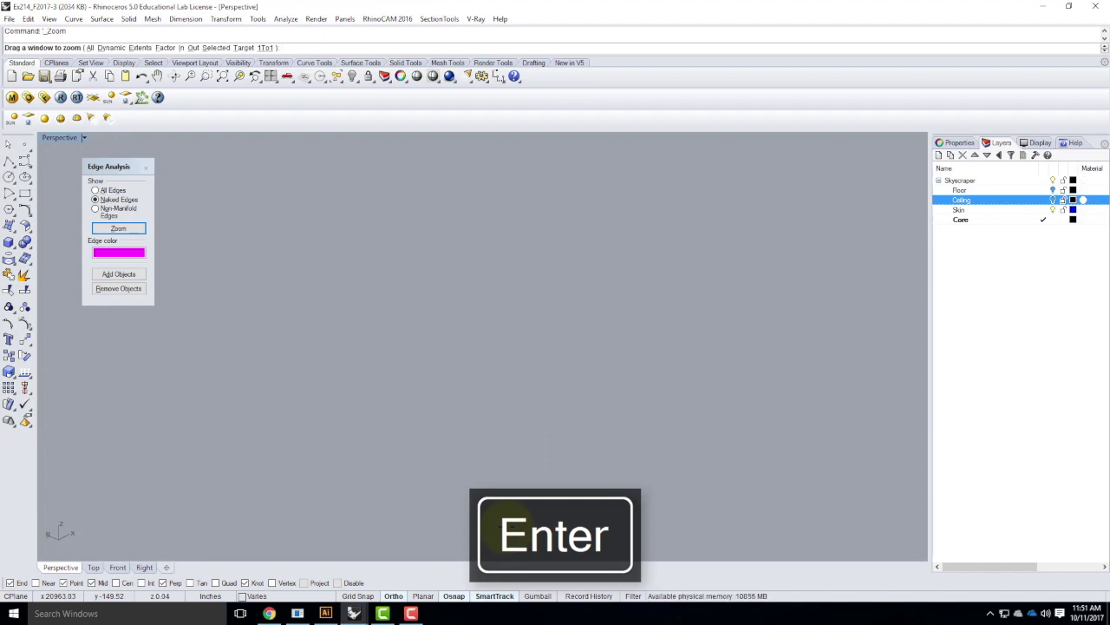
type("s")
key("Return")
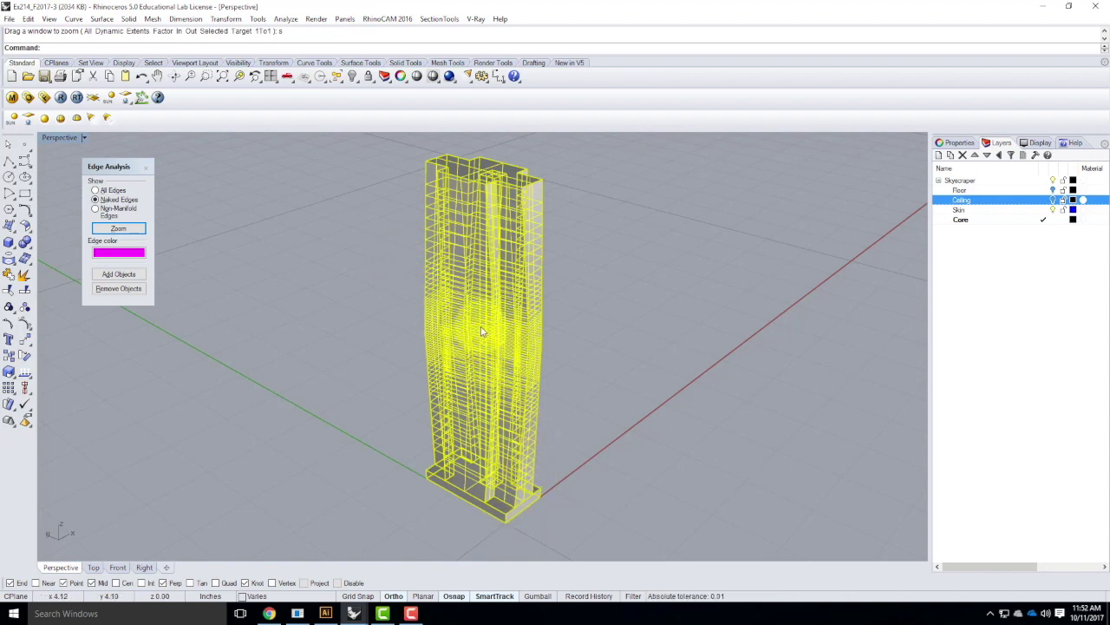
left_click(216, 597)
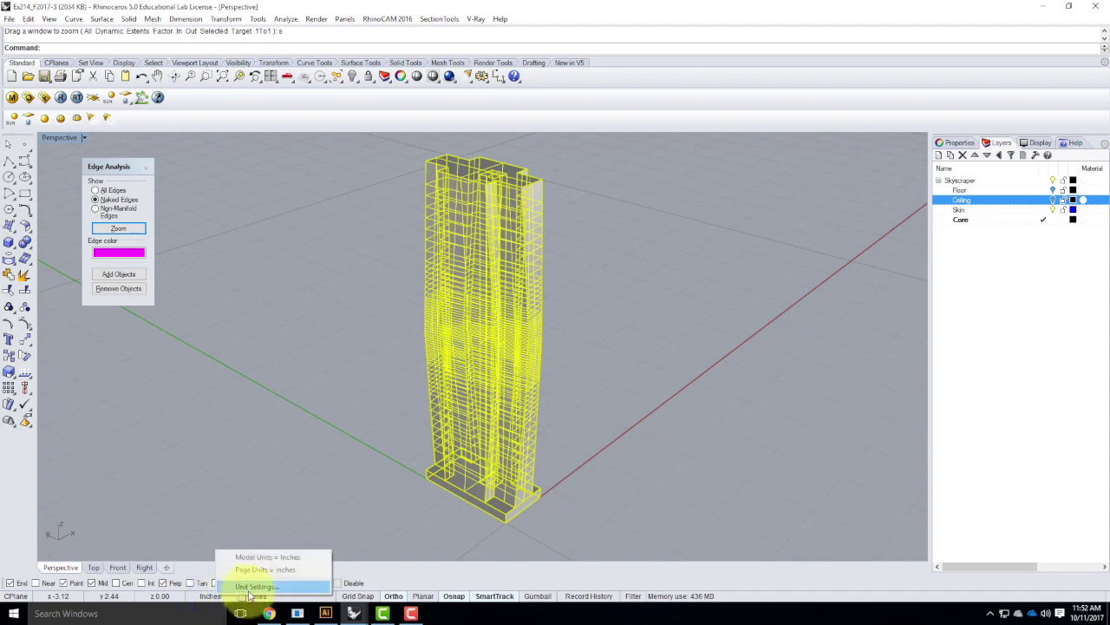
left_click(250, 590)
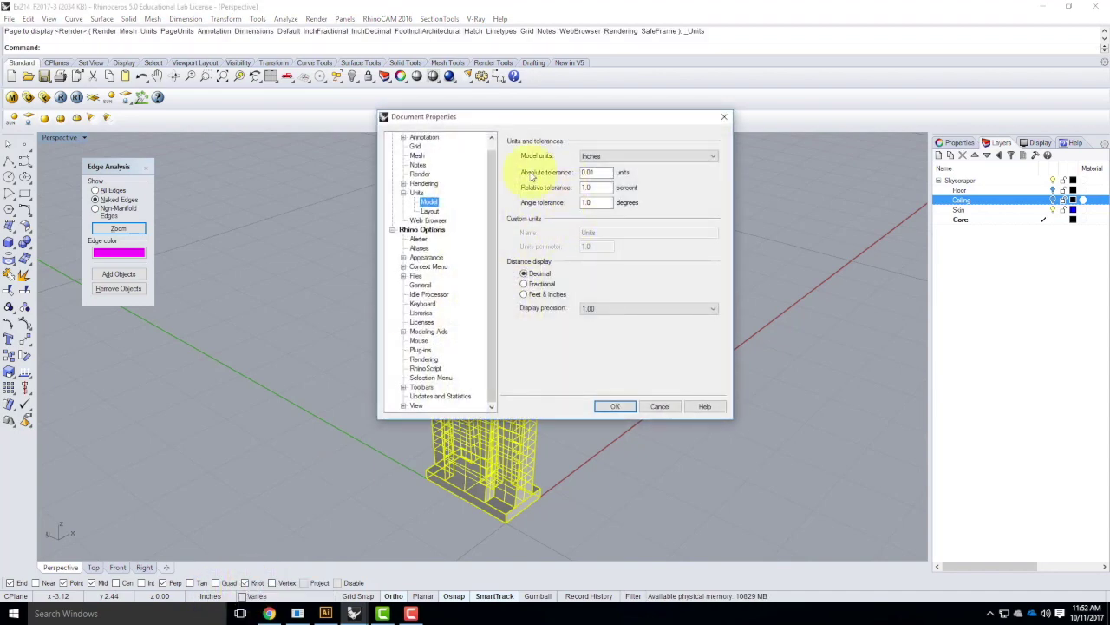
left_click(598, 157)
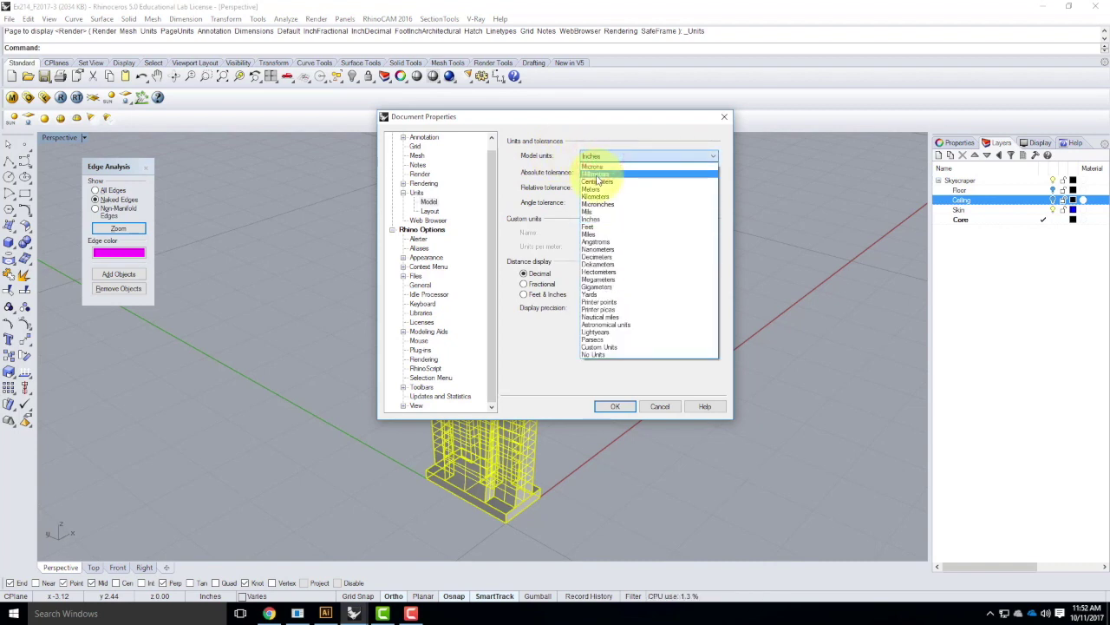
left_click(597, 180)
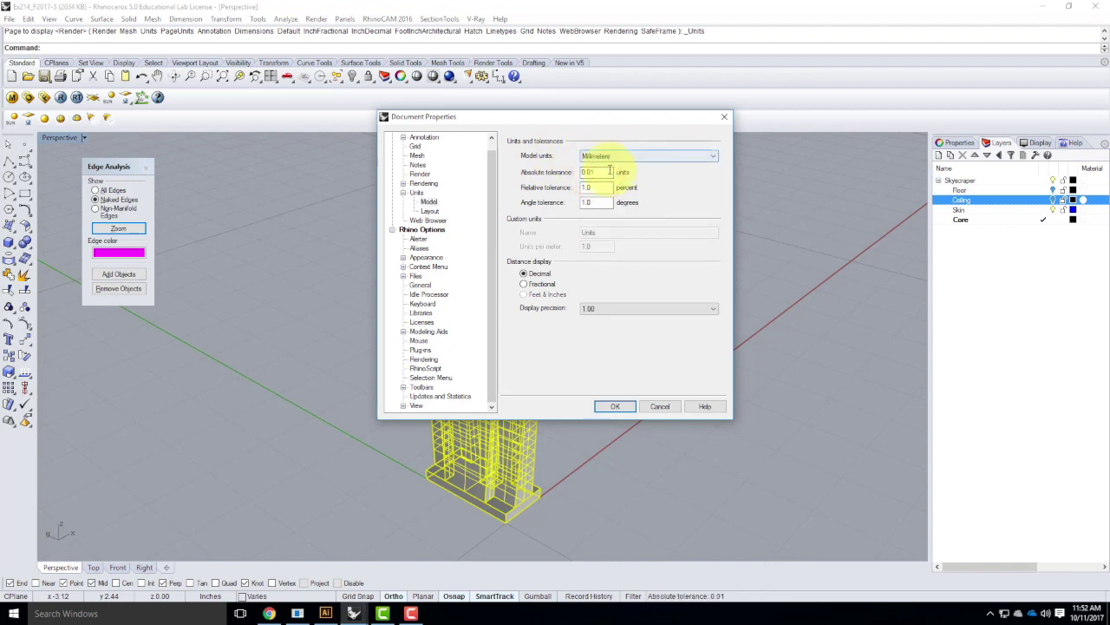
left_click(614, 406)
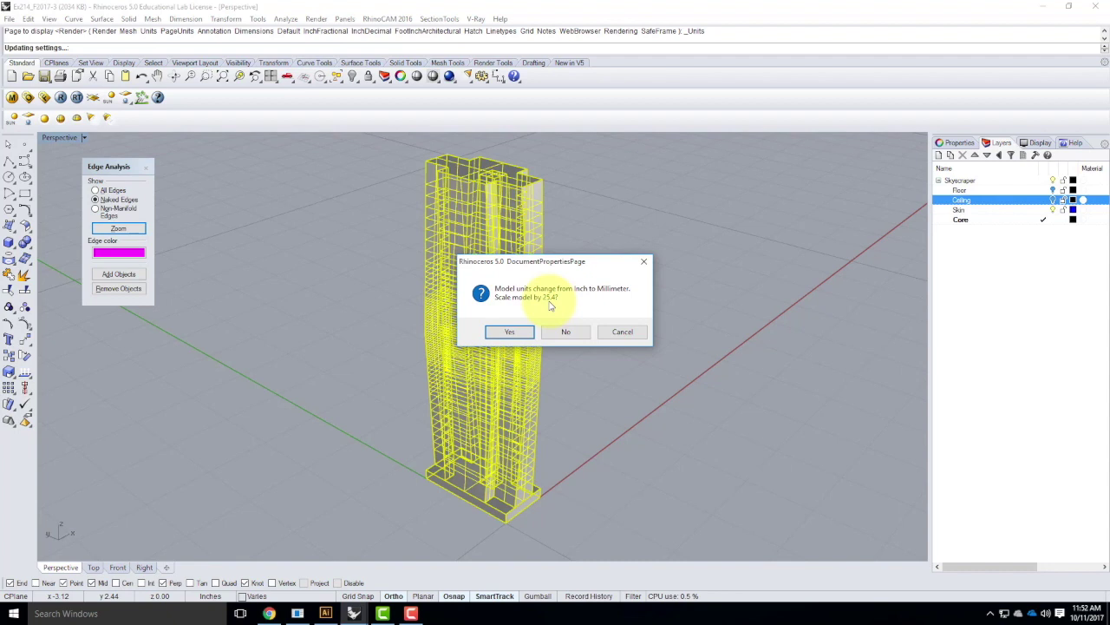
left_click(508, 331)
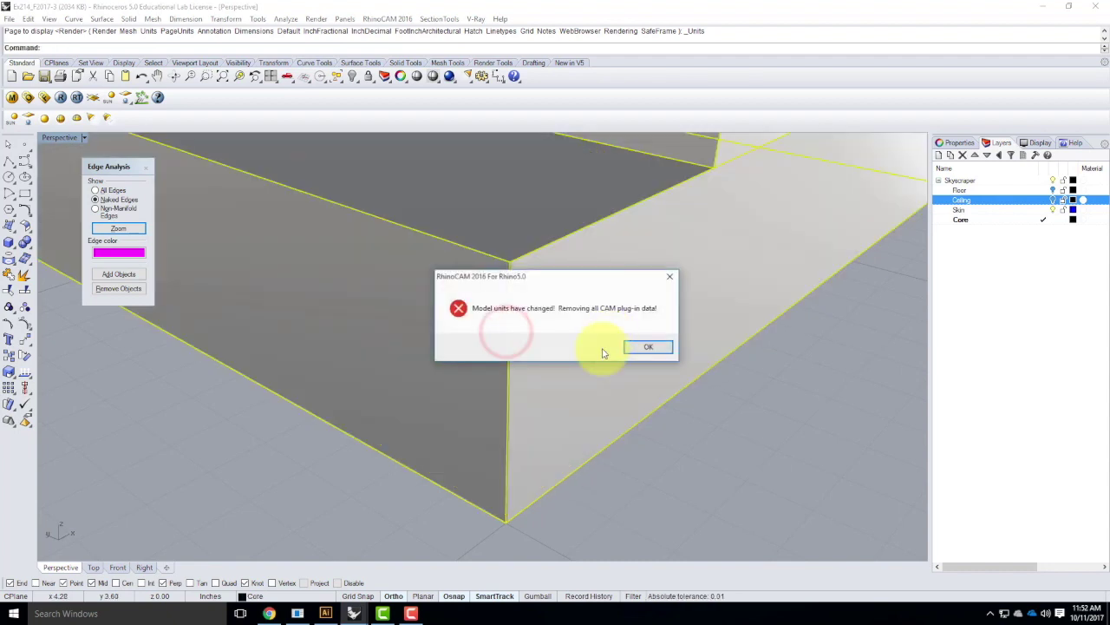
left_click(643, 344)
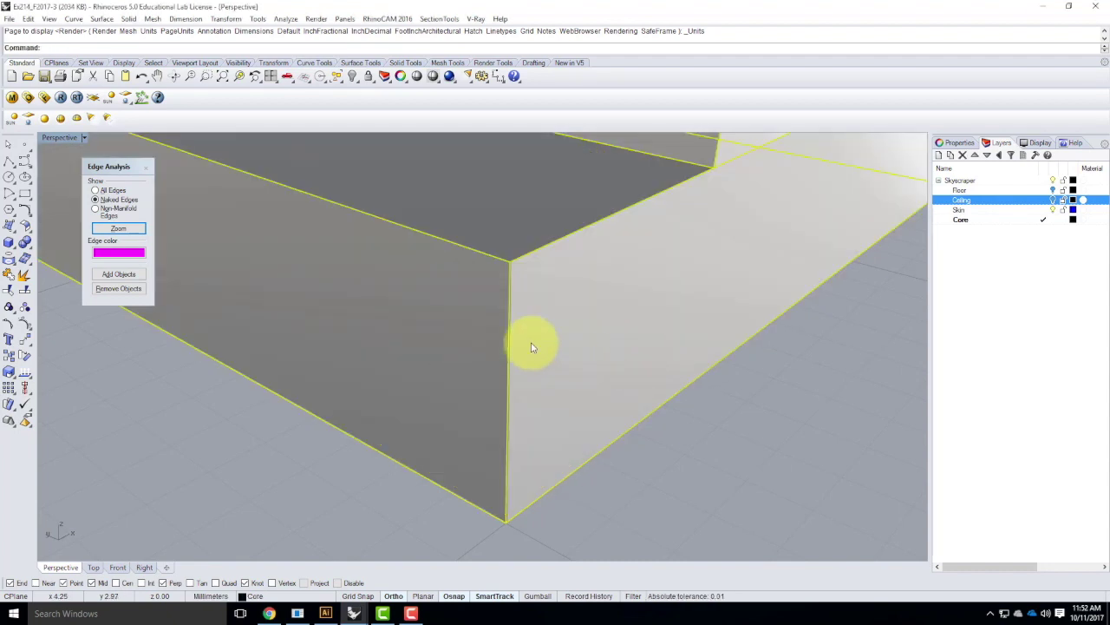
Measure the height of the tower from the base plate's top surface to the roof corner above
key("Return")
type("s")
key("Return")
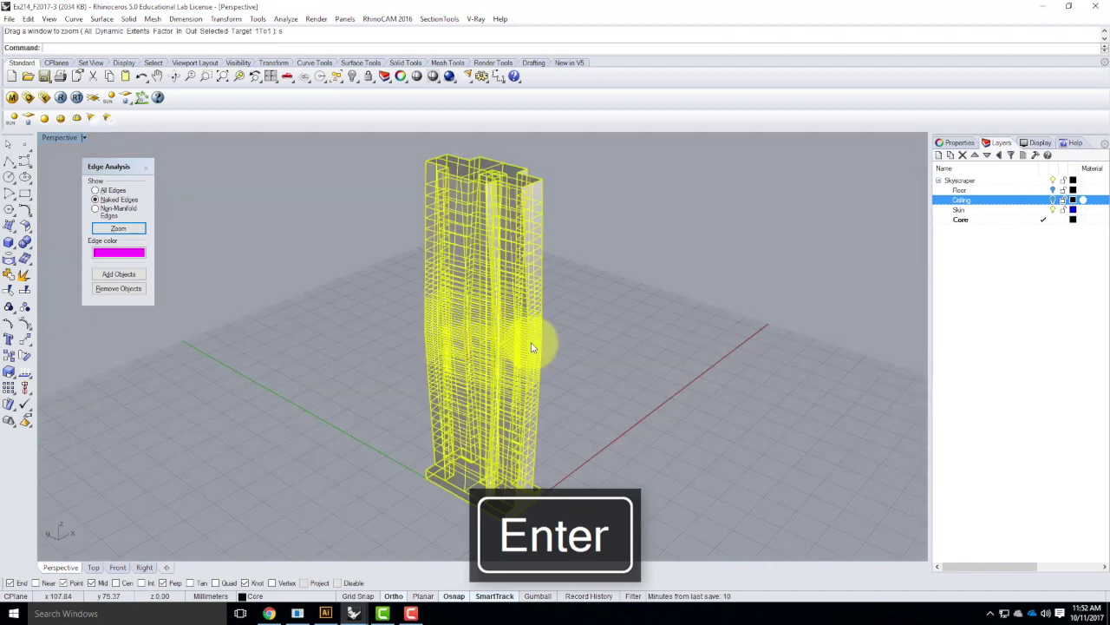
left_click(602, 229)
type("Distan")
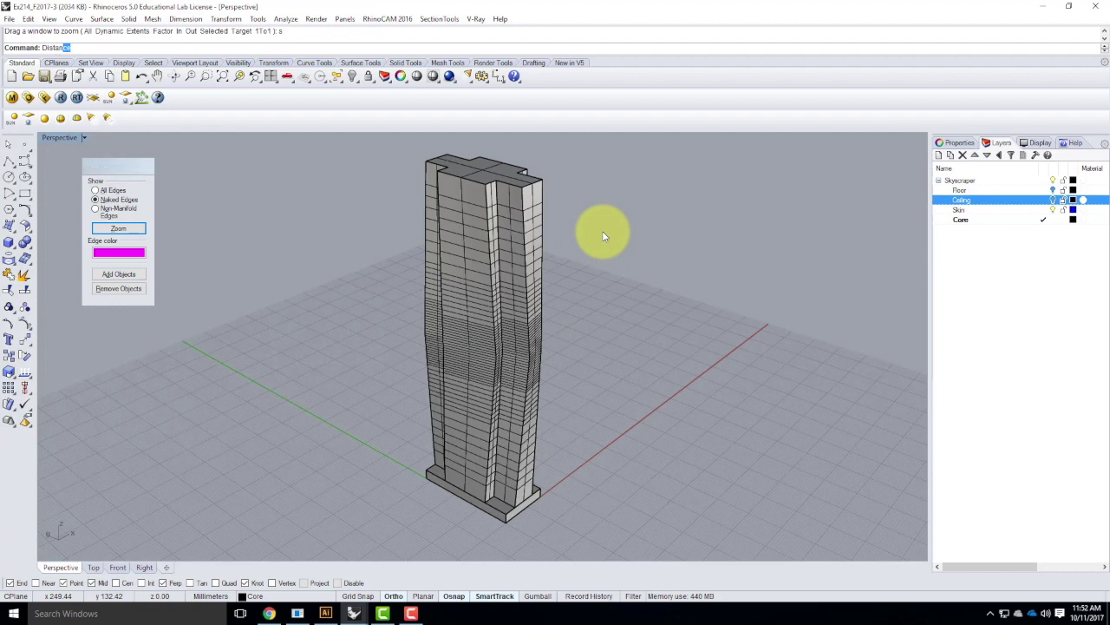
key("Return")
left_click(522, 486)
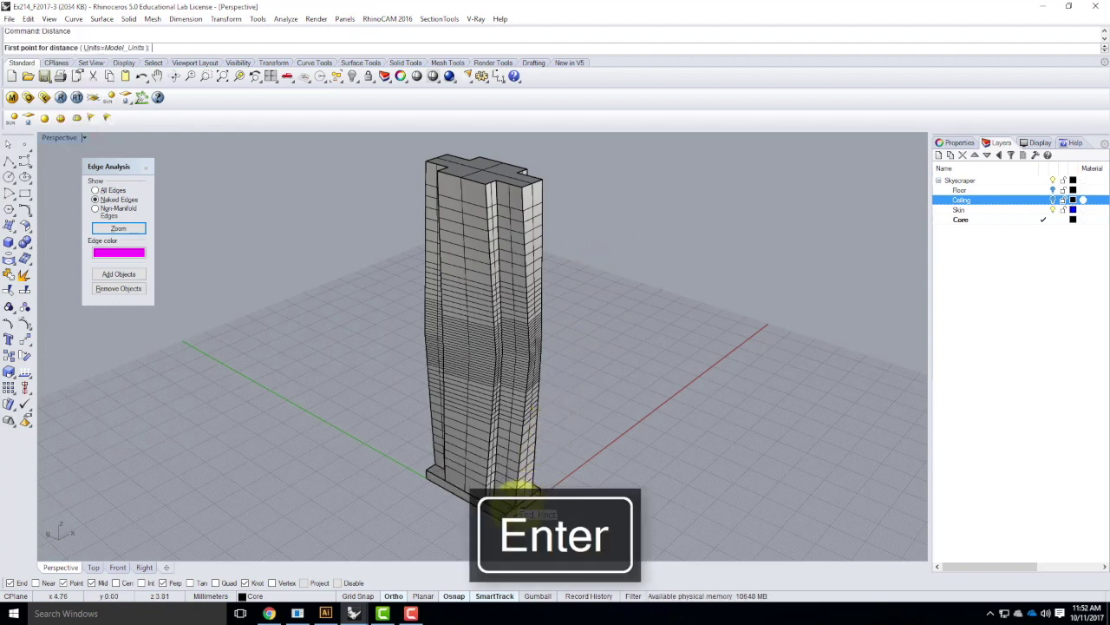
left_click(520, 187)
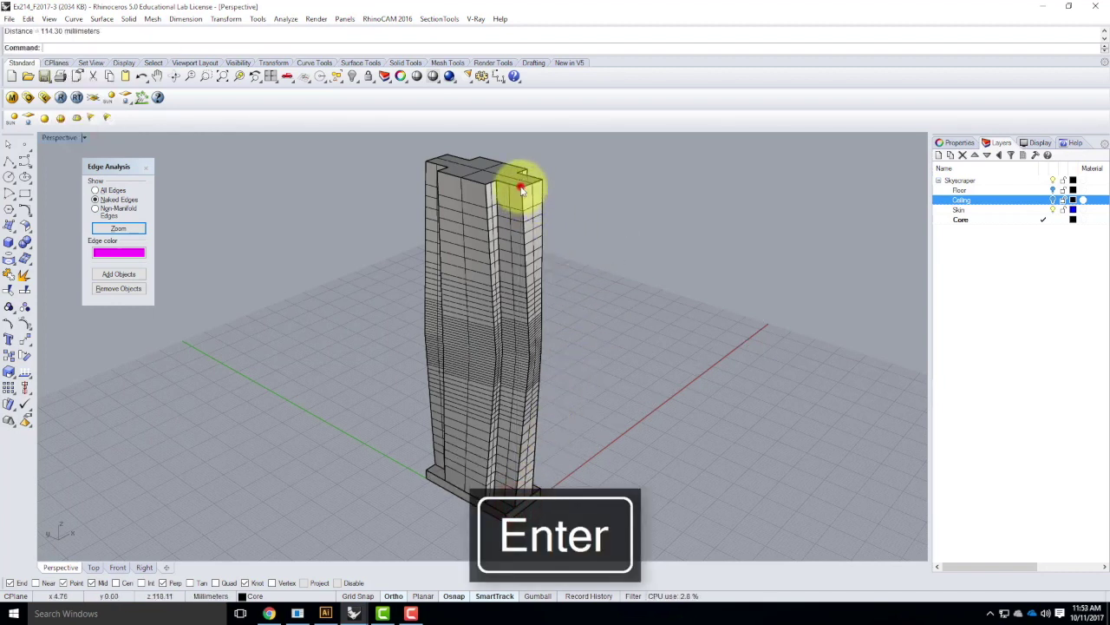
Switch to Chrome, look up the conversion "114.30mm to inches" on Google in a new page, and return to Rhino
left_click(273, 612)
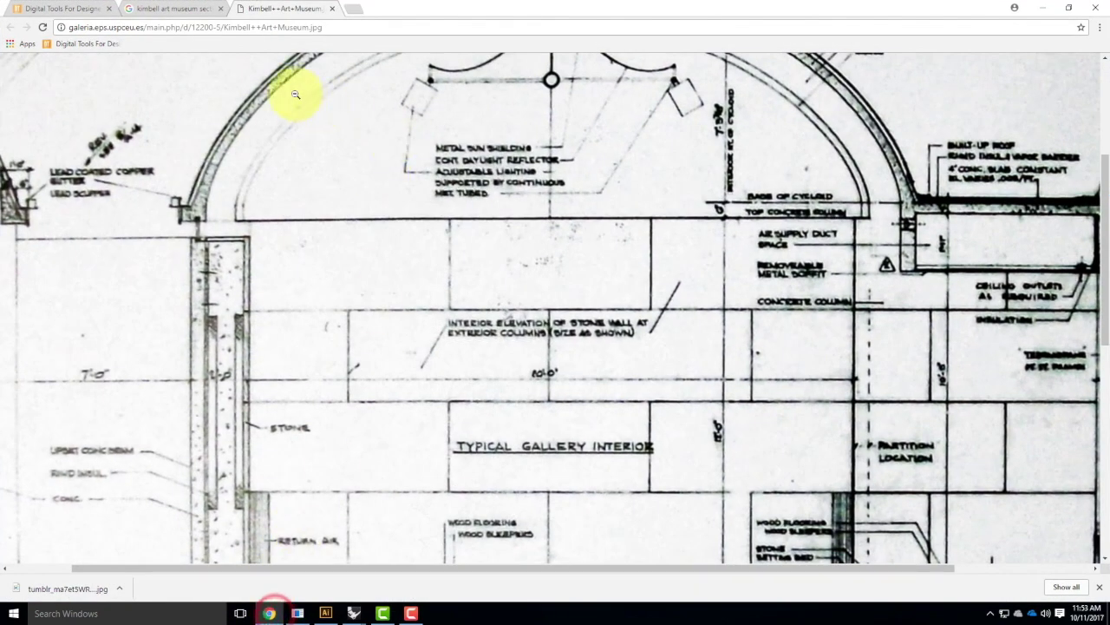
left_click(355, 9)
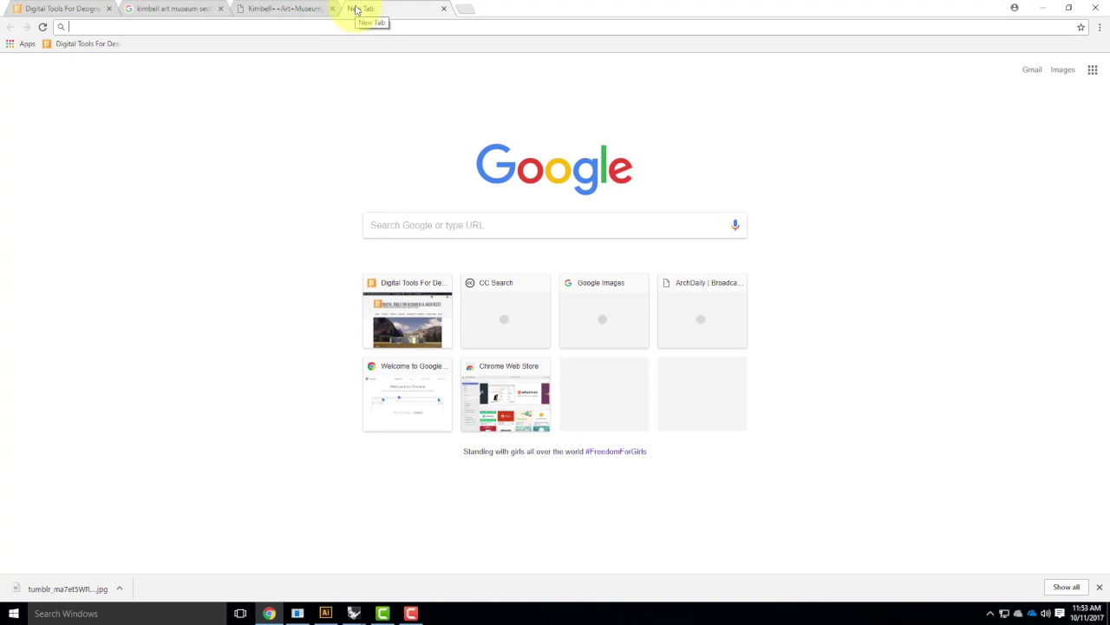
type("114.3")
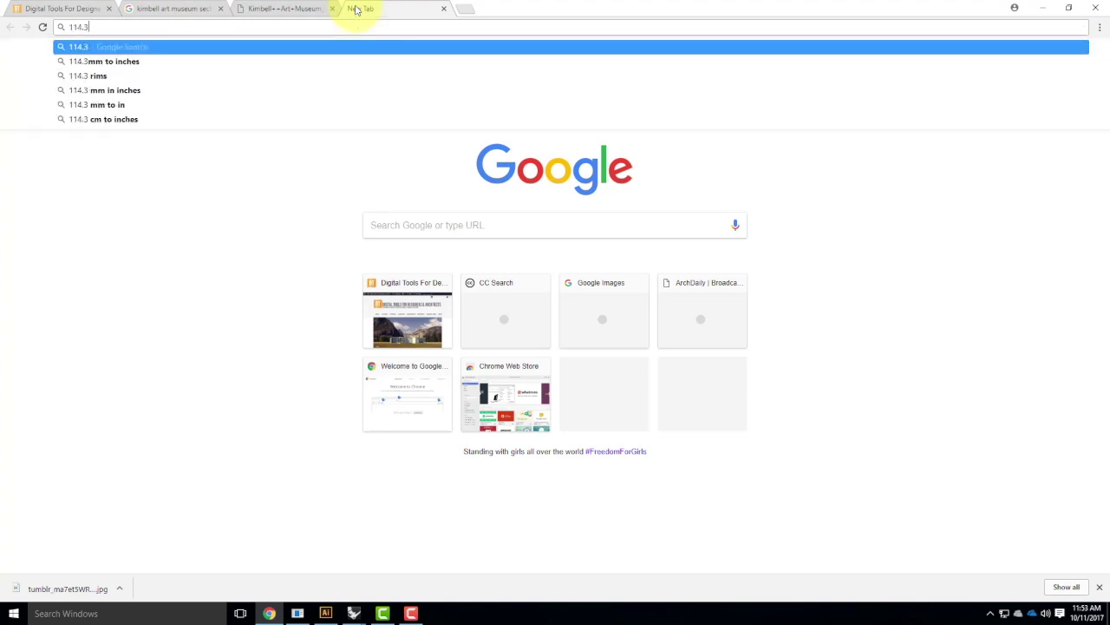
type("0mm to inc")
key("BackSpace")
type("ches")
key("Return")
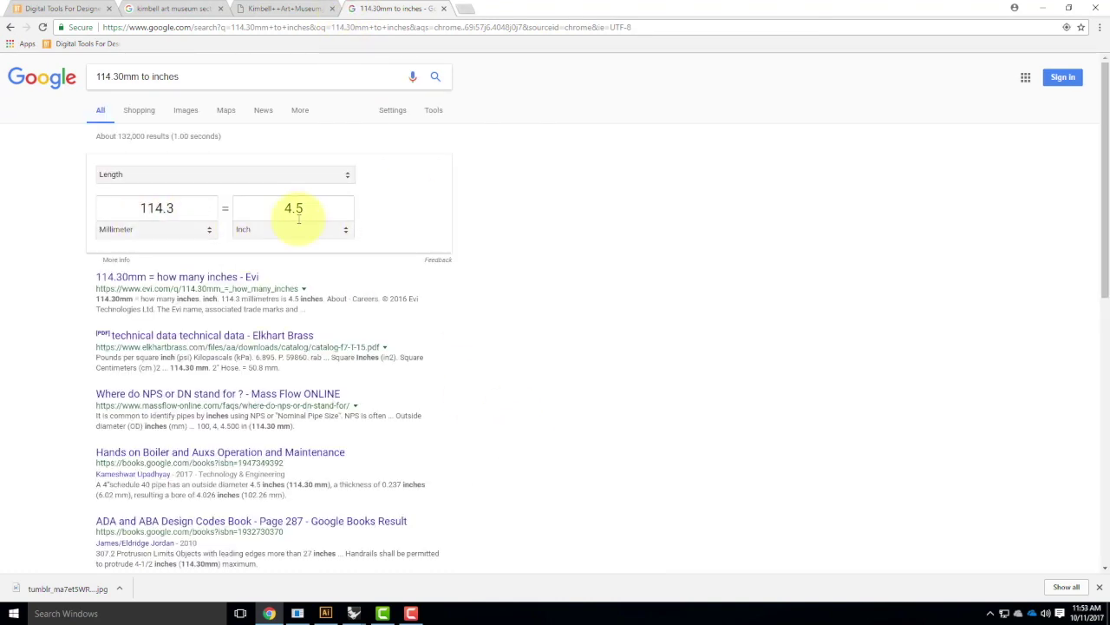
left_click(1043, 9)
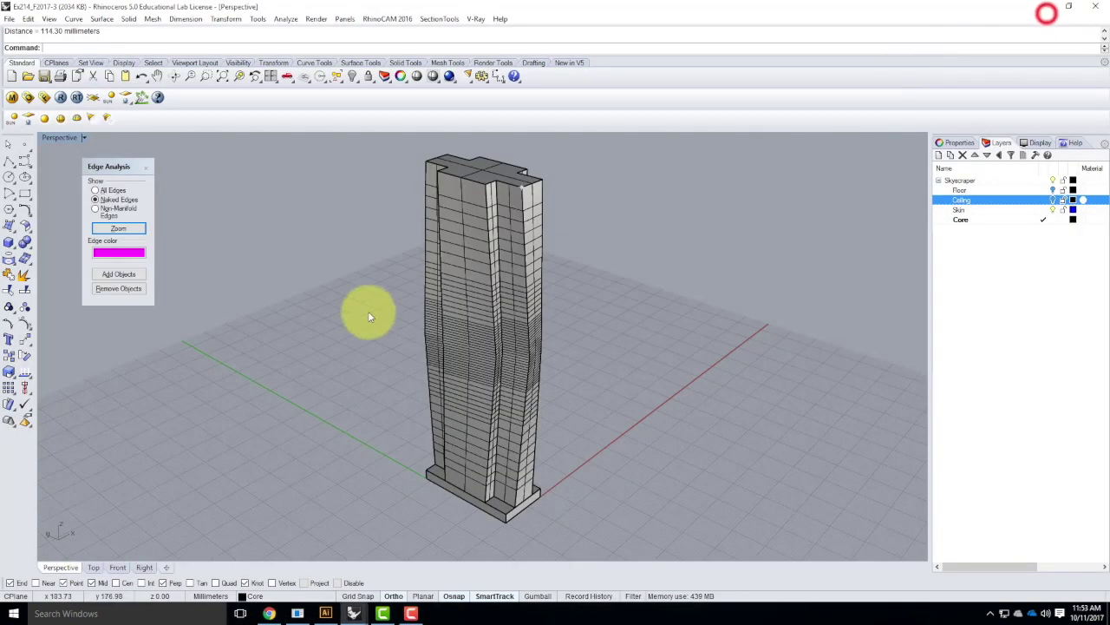
Select the whole tower with its base plate and preview a polygon mesh of it at the maximum polygon density
left_click(459, 313)
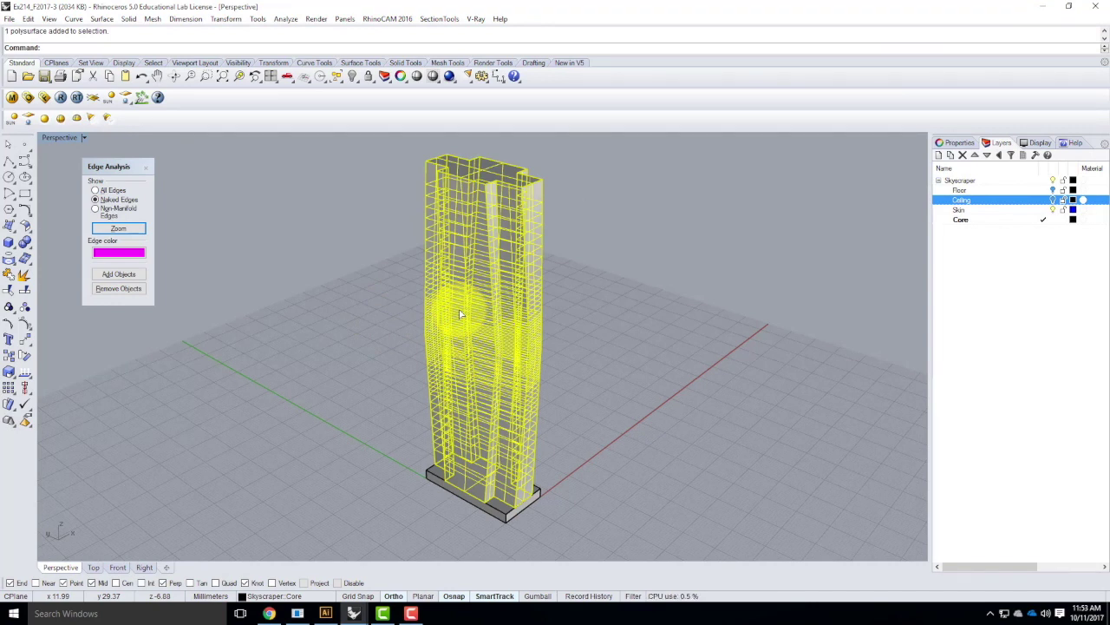
left_click(617, 249)
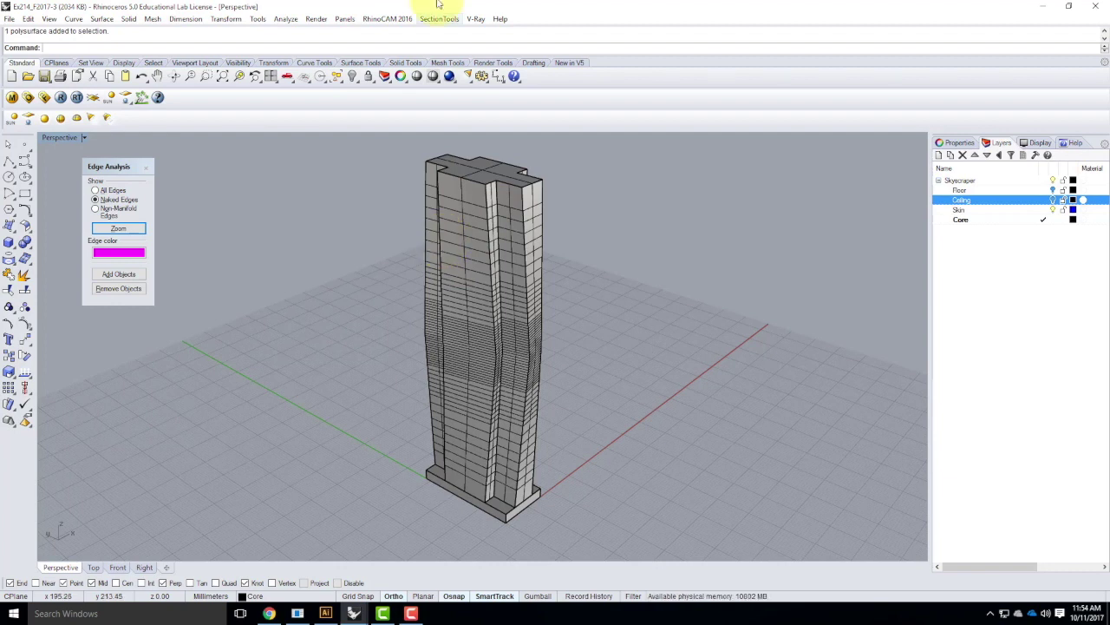
left_click_drag(349, 136, 637, 537)
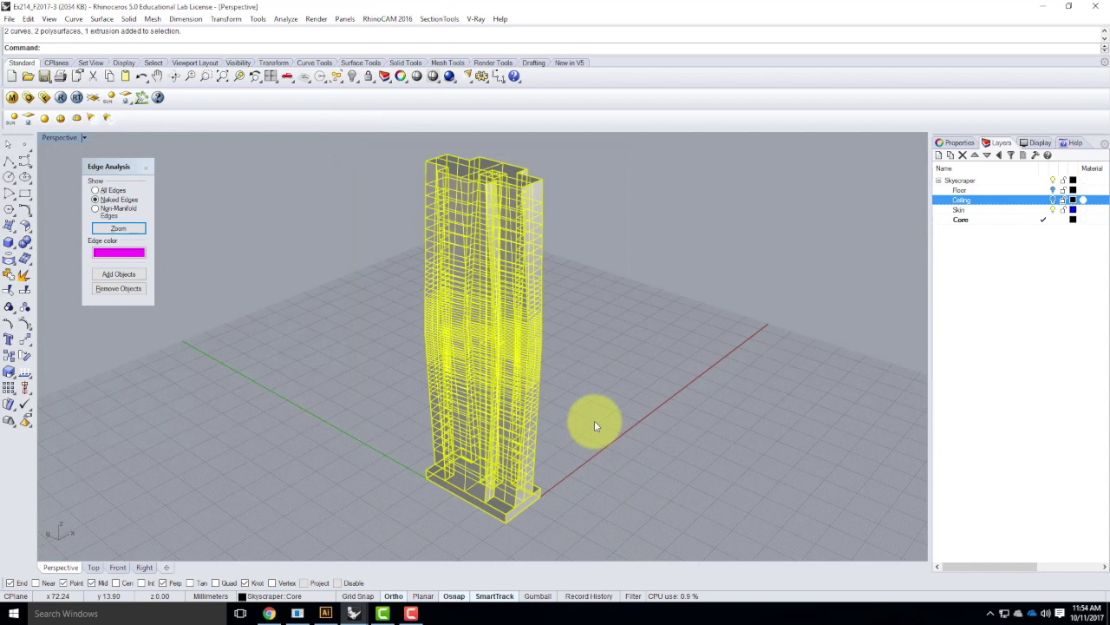
type("Mesh")
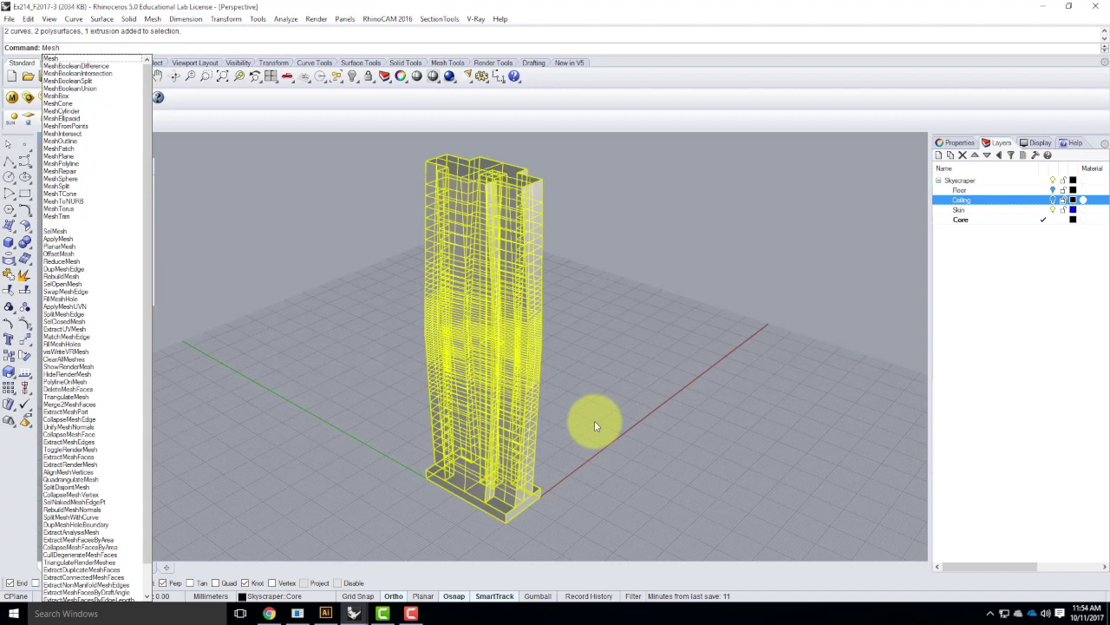
key("Return")
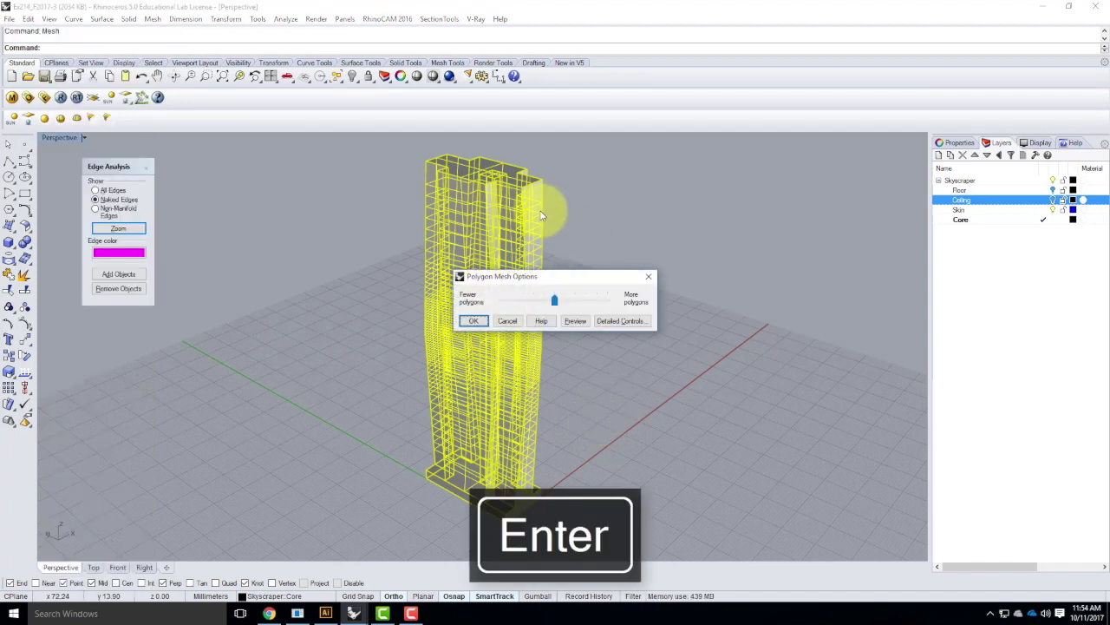
left_click_drag(532, 276, 699, 274)
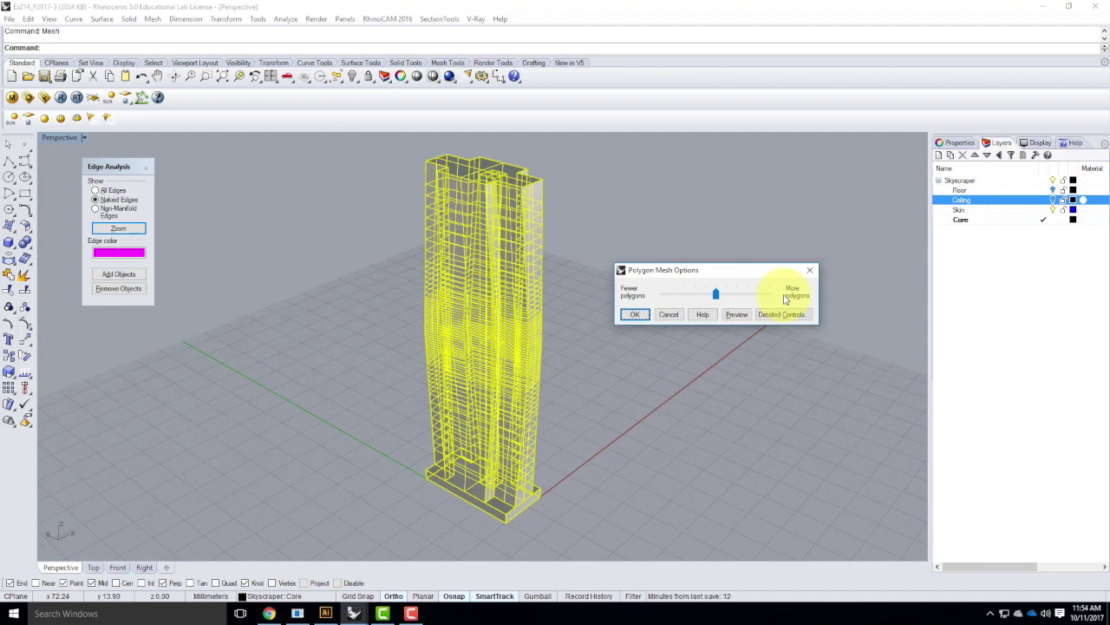
left_click(715, 296)
left_click_drag(743, 299, 747, 298)
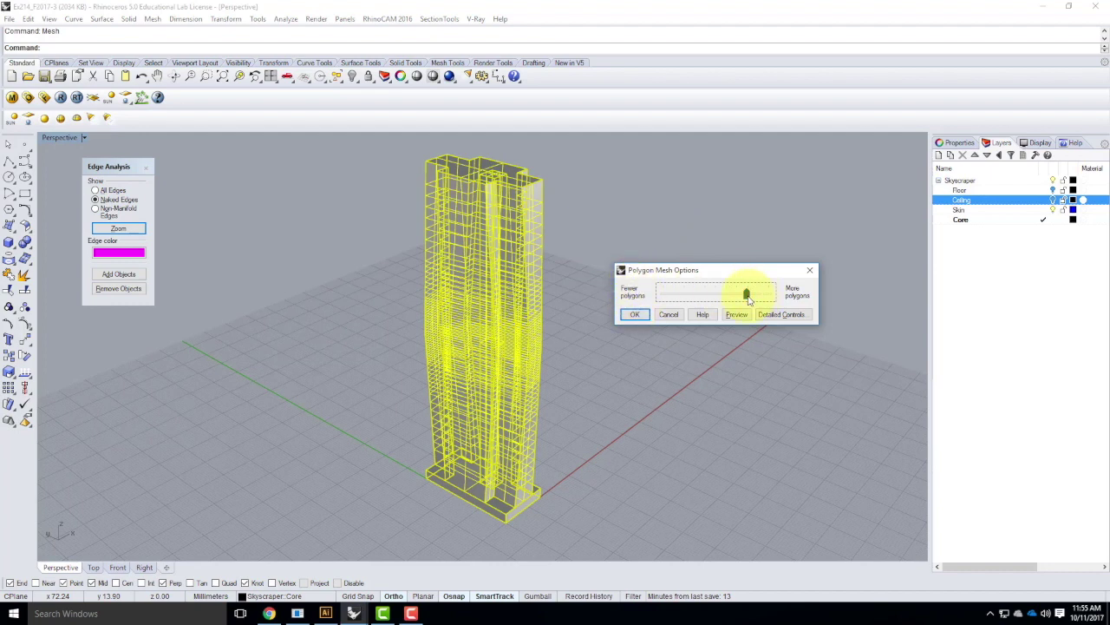
left_click_drag(746, 294, 769, 294)
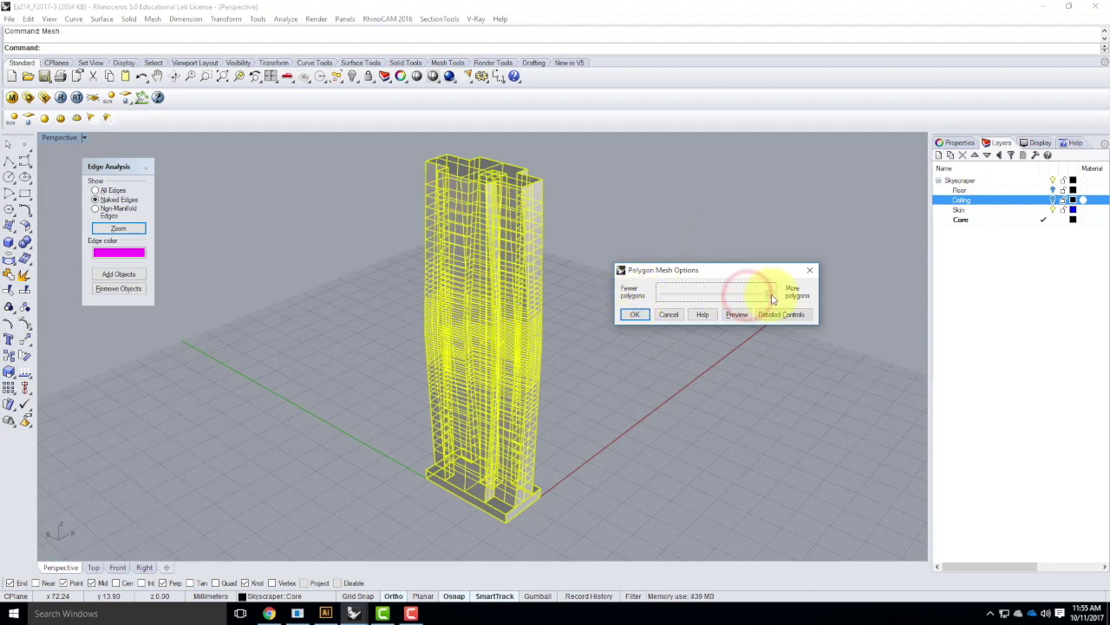
left_click(739, 315)
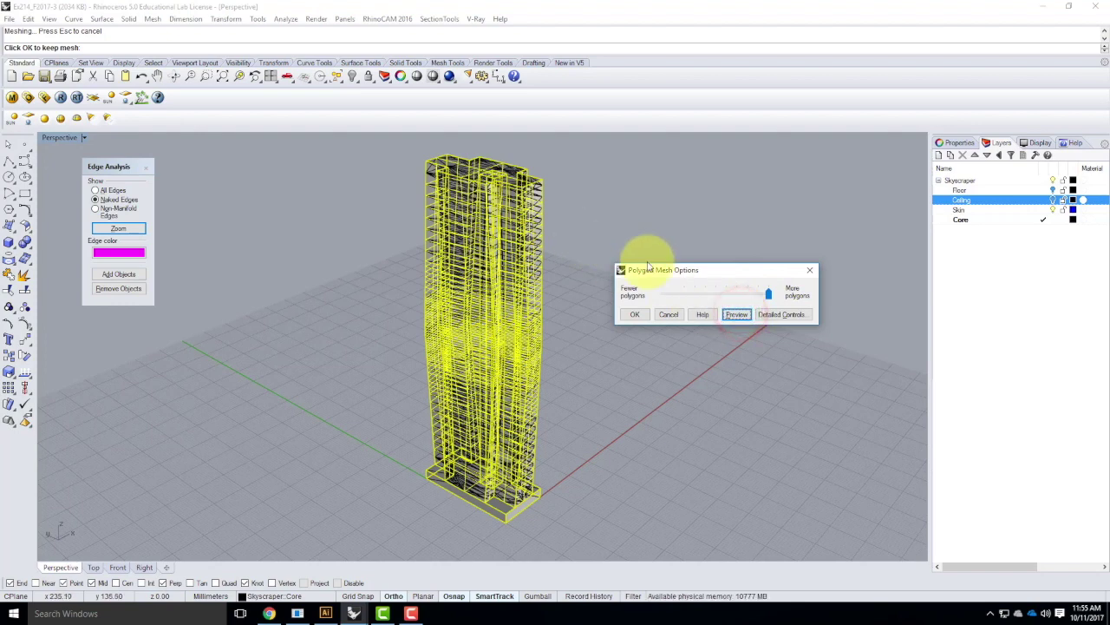
left_click_drag(672, 278, 675, 308)
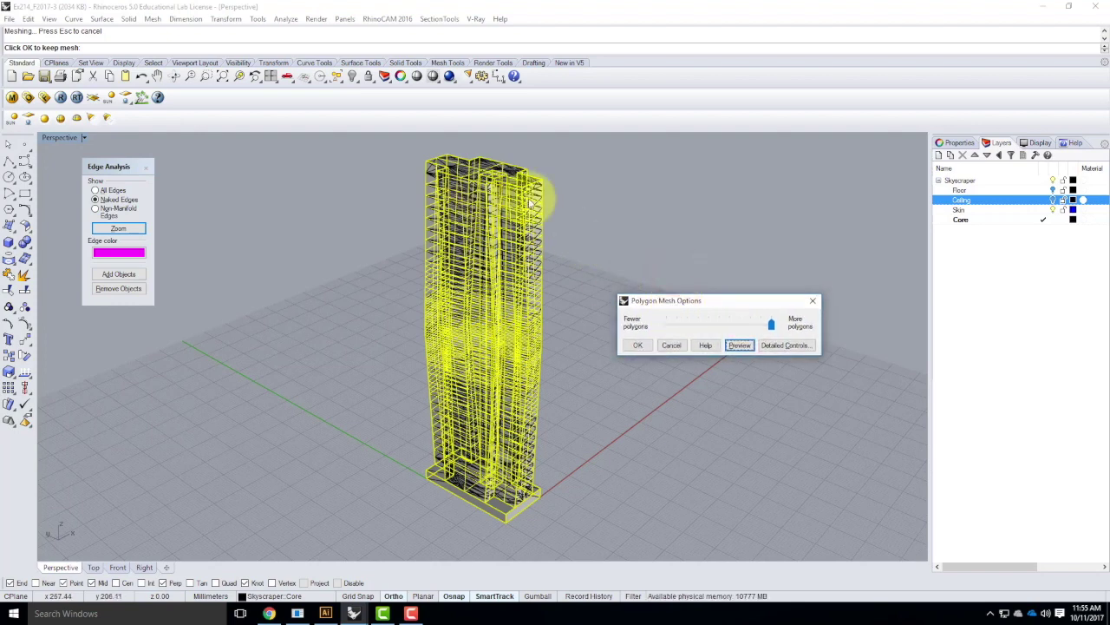
Inspect the dense mesh preview up close and compare it with a preview near the fewest-polygons setting
scroll(530, 203, "up", 4)
scroll(531, 203, "up", 2)
scroll(534, 182, "up", 2)
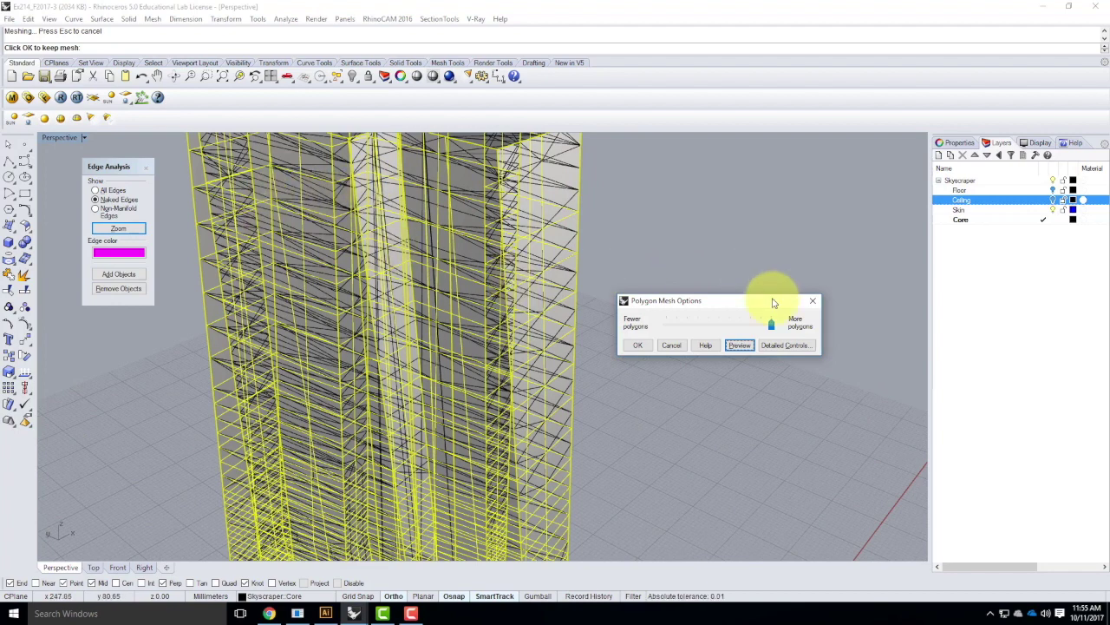
left_click_drag(771, 326, 670, 324)
left_click(740, 345)
scroll(555, 260, "down", 5)
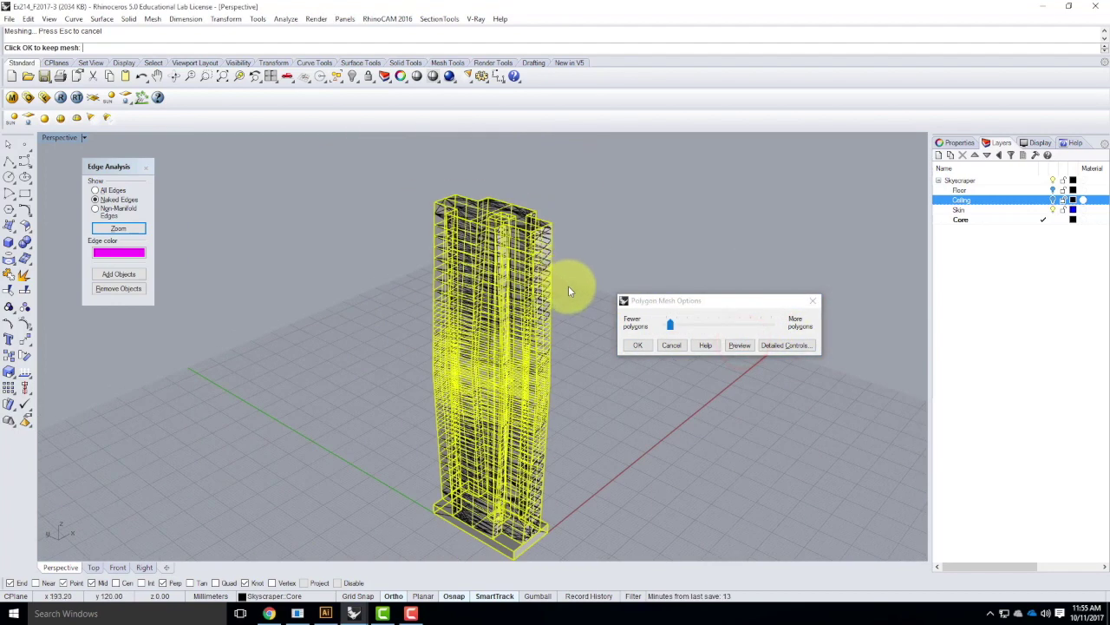
Create the tower mesh with a polygon density slightly below the middle setting, clear the selection and inspect its facets
left_click_drag(670, 324, 707, 328)
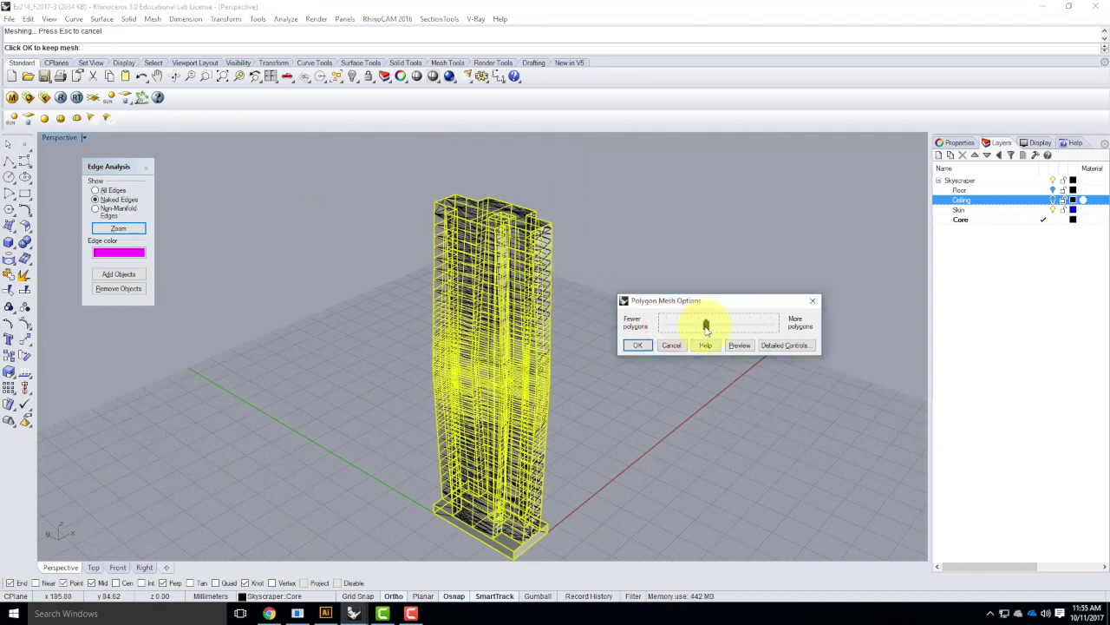
left_click(640, 345)
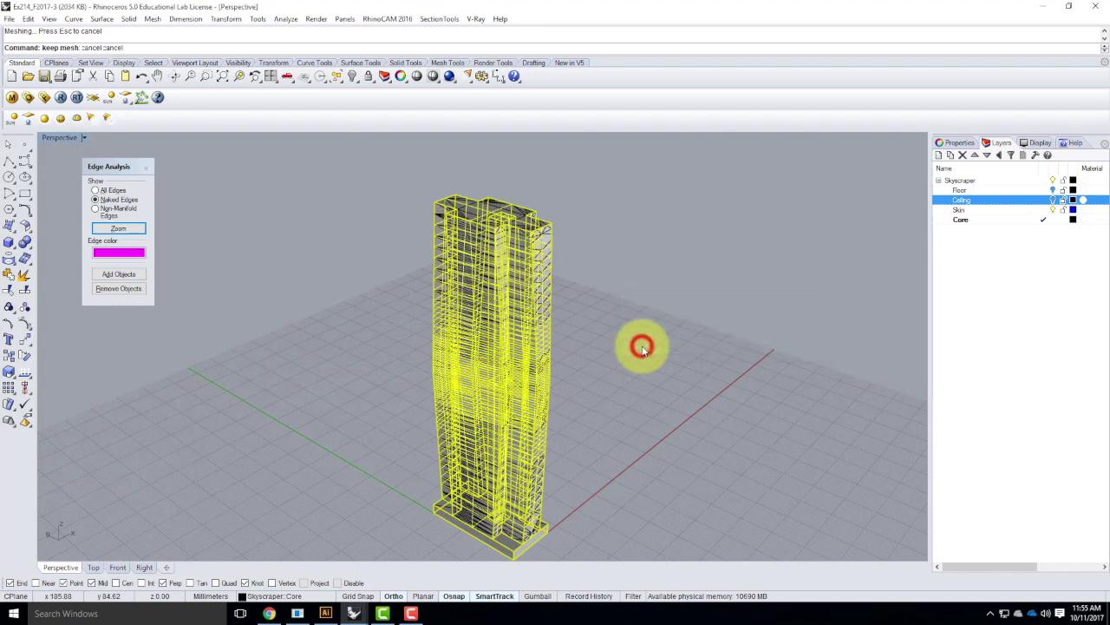
left_click(700, 264)
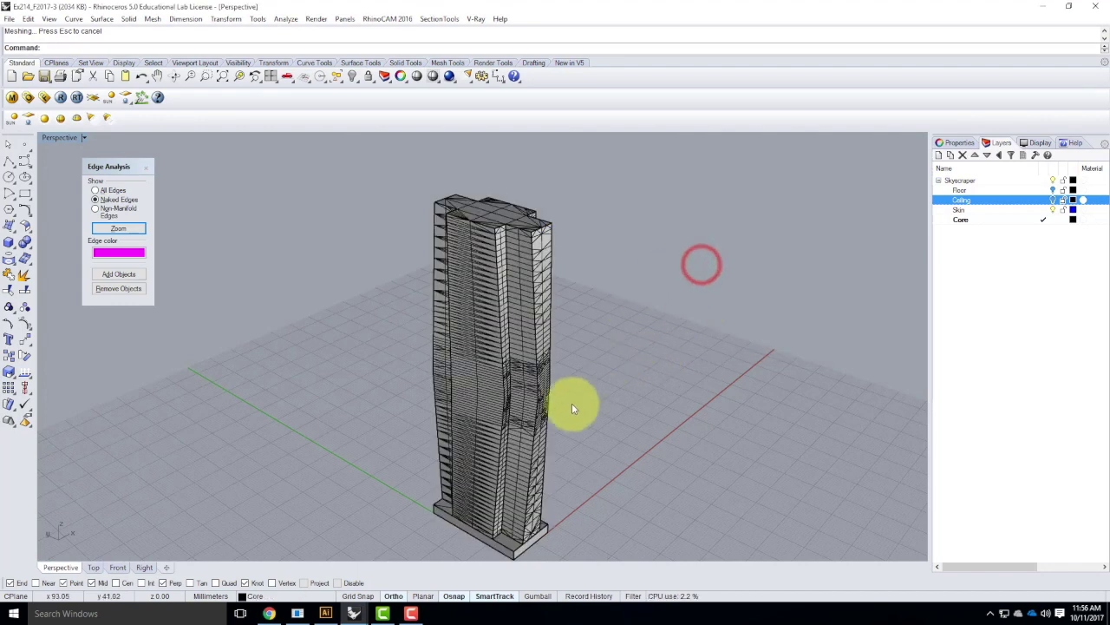
scroll(543, 362, "up", 6)
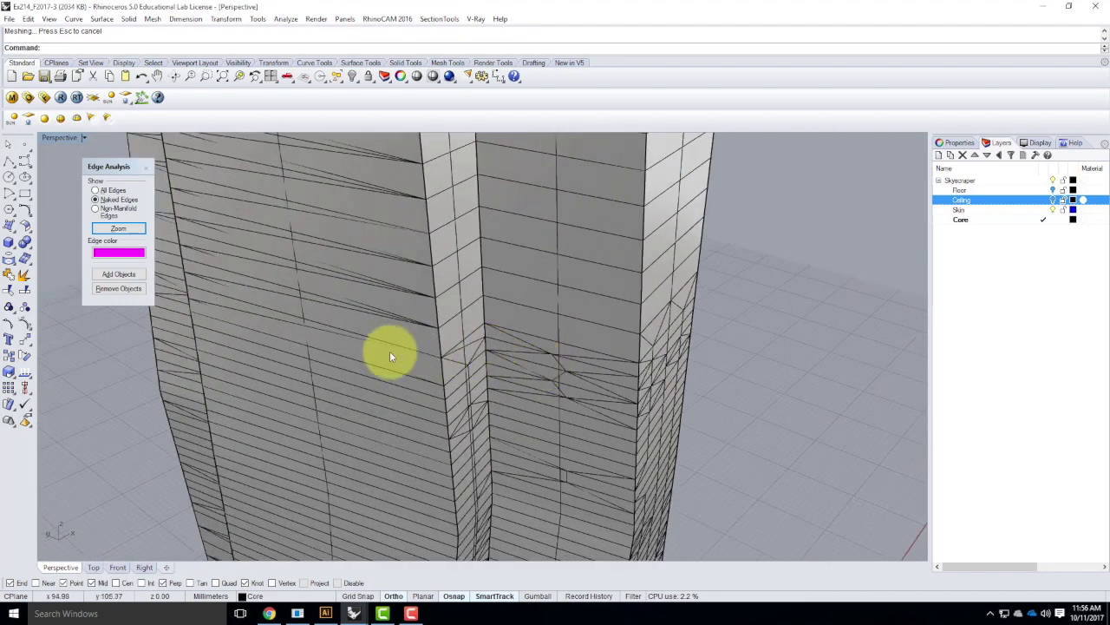
scroll(394, 355, "down", 5)
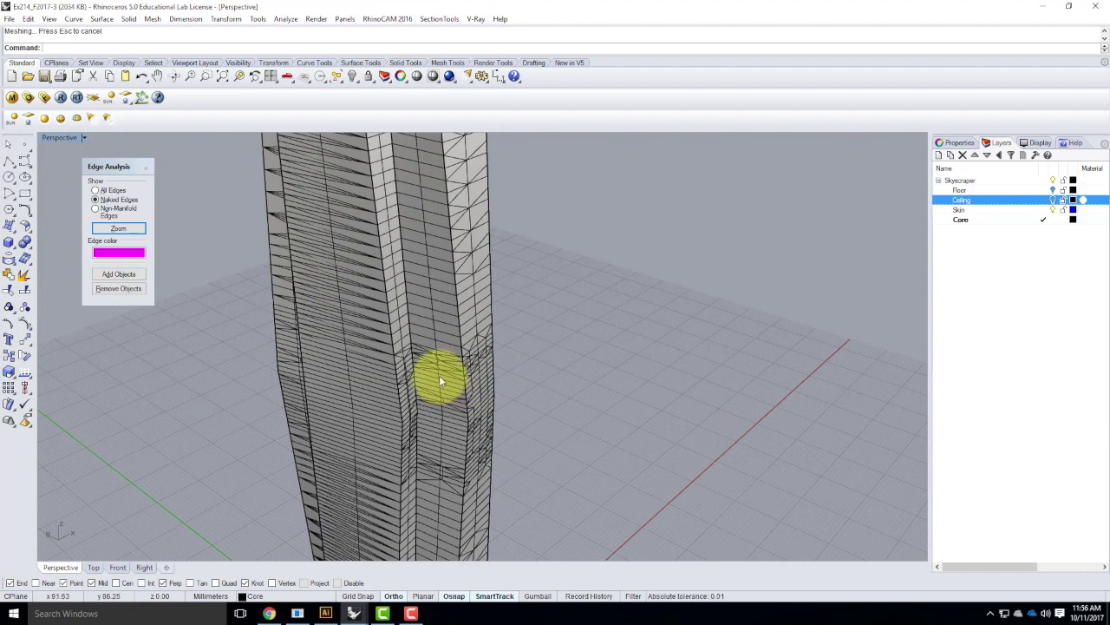
Delete the original polysurfaces of the tower and its base plate, keeping the meshes
scroll(439, 297, "up", 2)
left_click(439, 297)
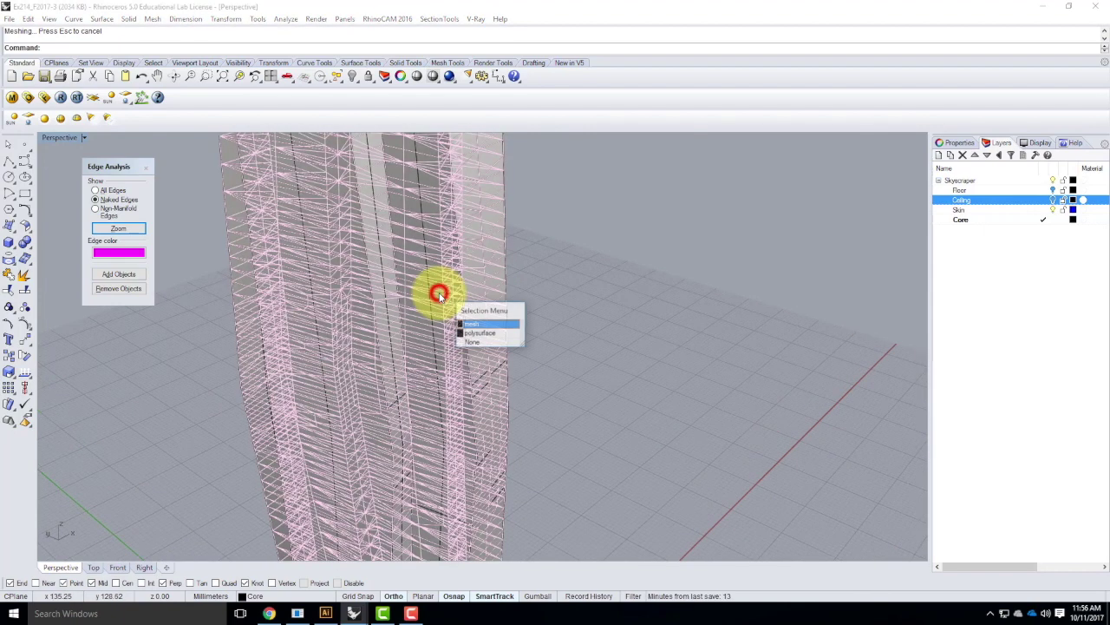
left_click(471, 338)
scroll(471, 338, "down", 4)
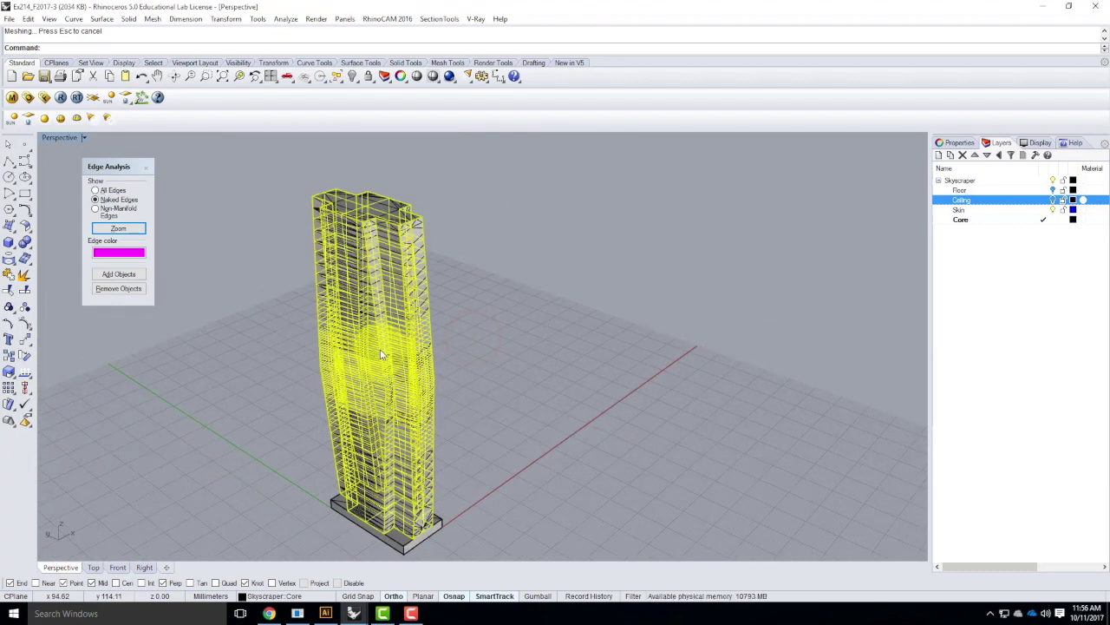
key("Delete")
left_click(390, 526)
key("Delete")
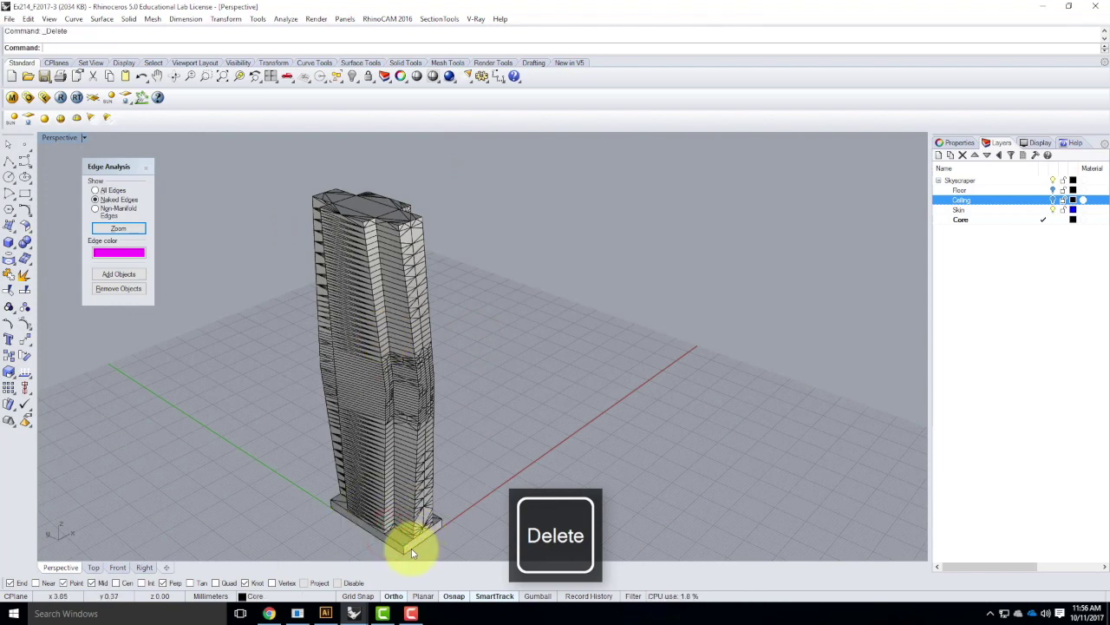
Check by selection that the base plate and tower are meshes, and examine the tower's facets up close from several sides
left_click(402, 548)
left_click(489, 488)
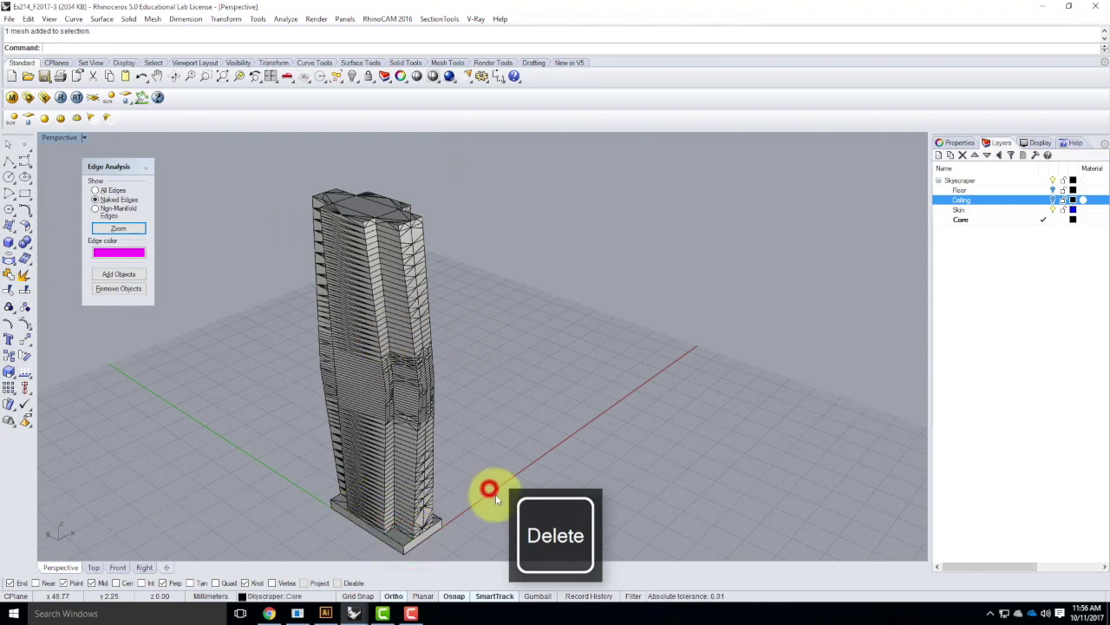
scroll(395, 423, "up", 2)
scroll(395, 412, "up", 2)
left_click(397, 400)
left_click(537, 392)
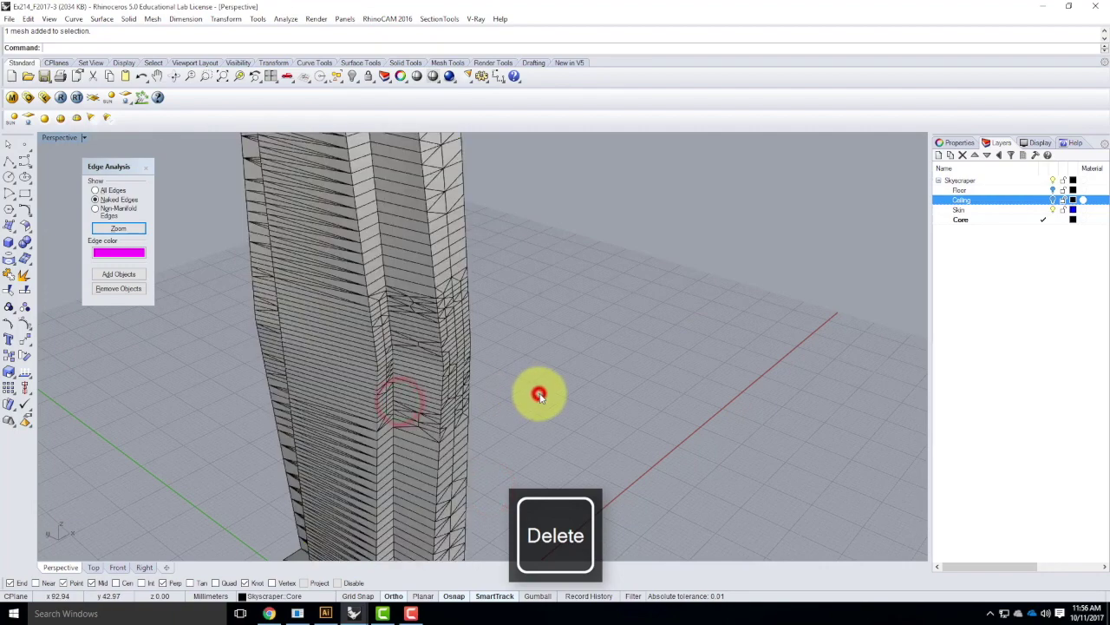
scroll(561, 427, "up", 2)
right_click_drag(561, 426, 368, 398)
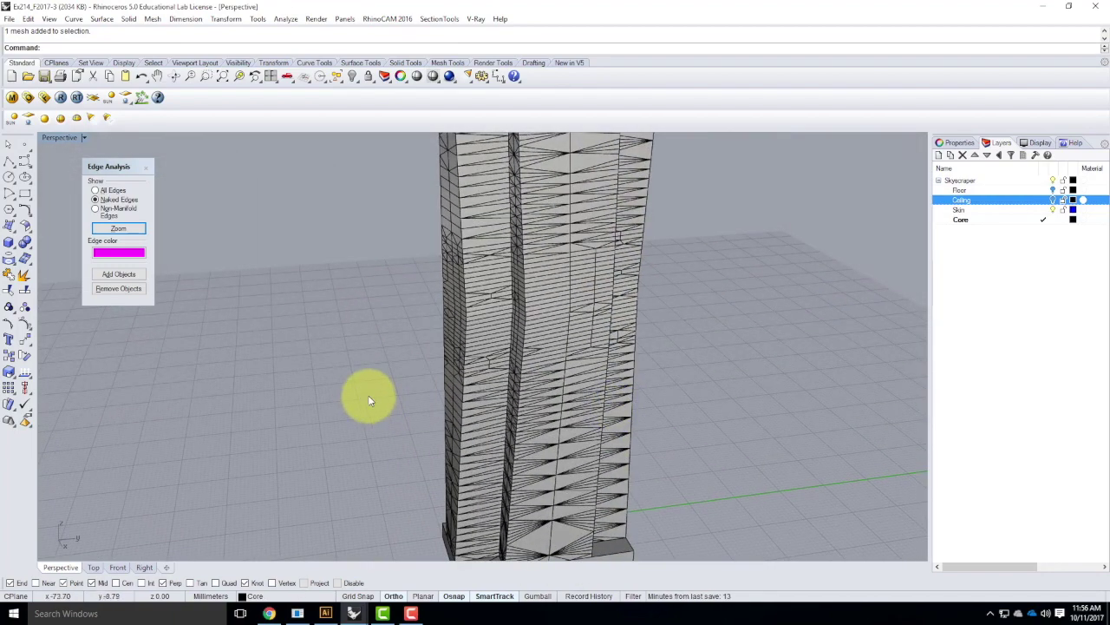
scroll(370, 396, "down", 4)
scroll(526, 425, "up", 2)
scroll(526, 425, "down", 3)
right_click_drag(388, 393, 665, 419)
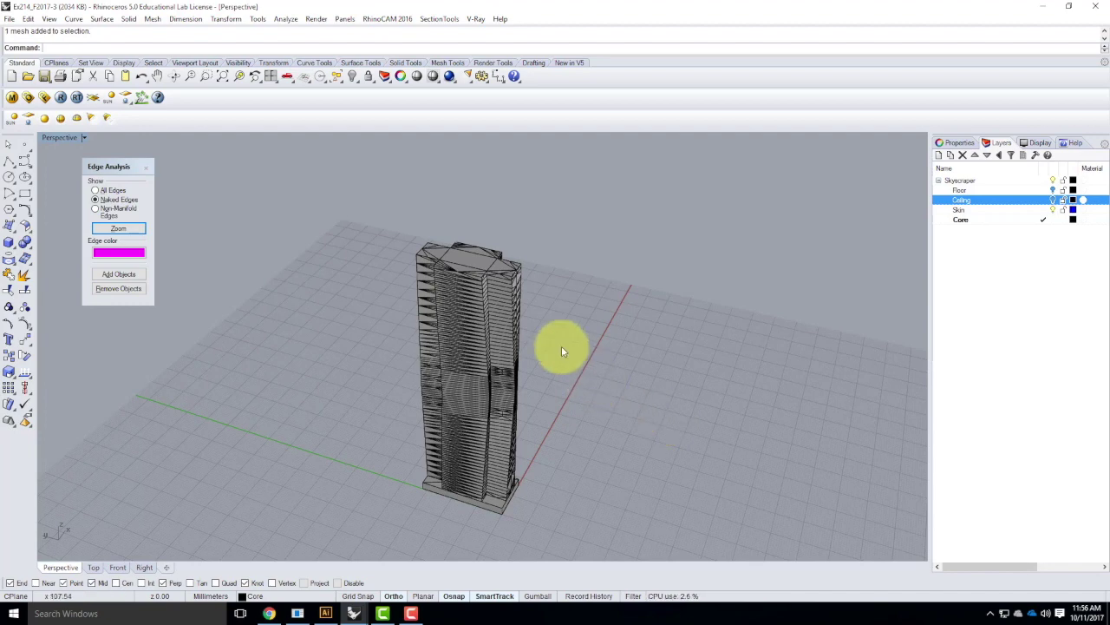
scroll(483, 310, "up", 5)
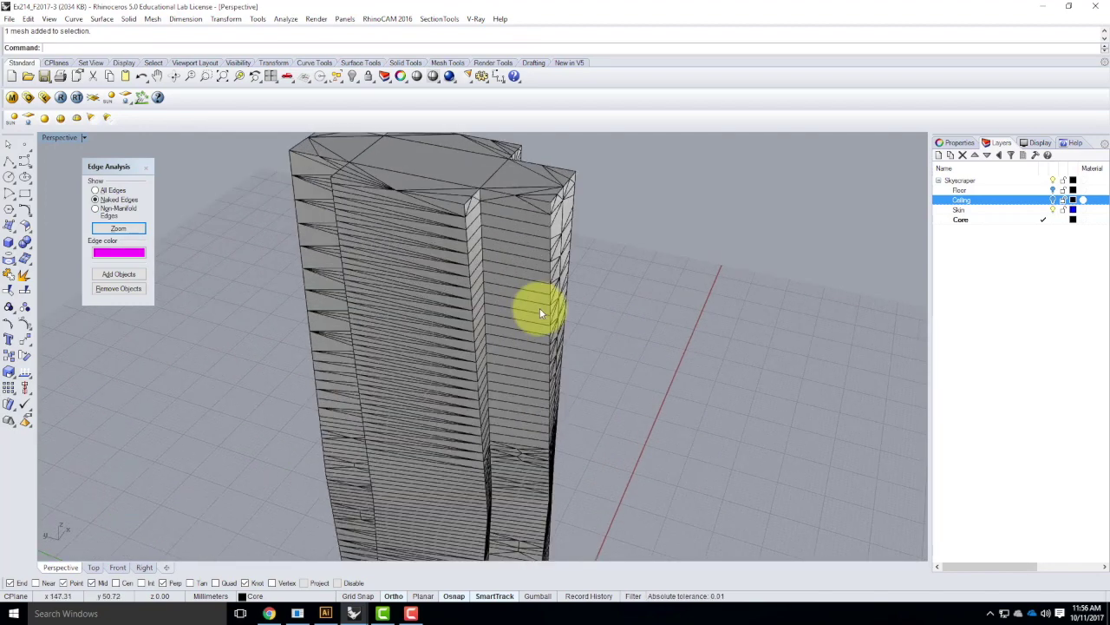
scroll(546, 312, "down", 5)
right_click_drag(599, 337, 397, 233)
Select the whole tower with its base plate and start exporting the selection in OBJ (*.obj) format
left_click_drag(385, 213, 576, 500)
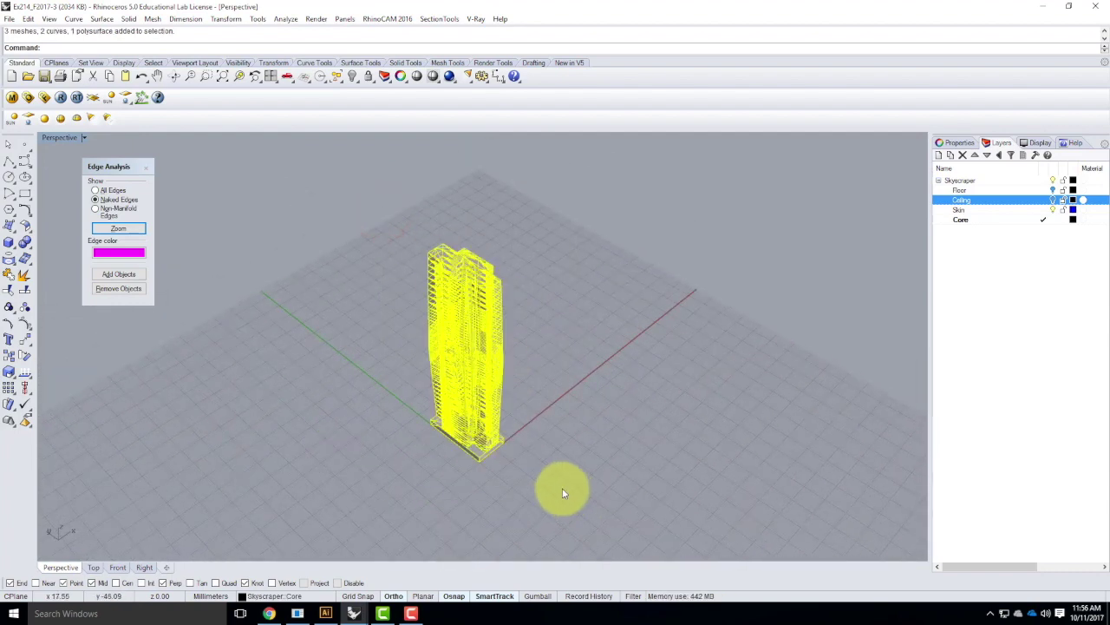
left_click(9, 18)
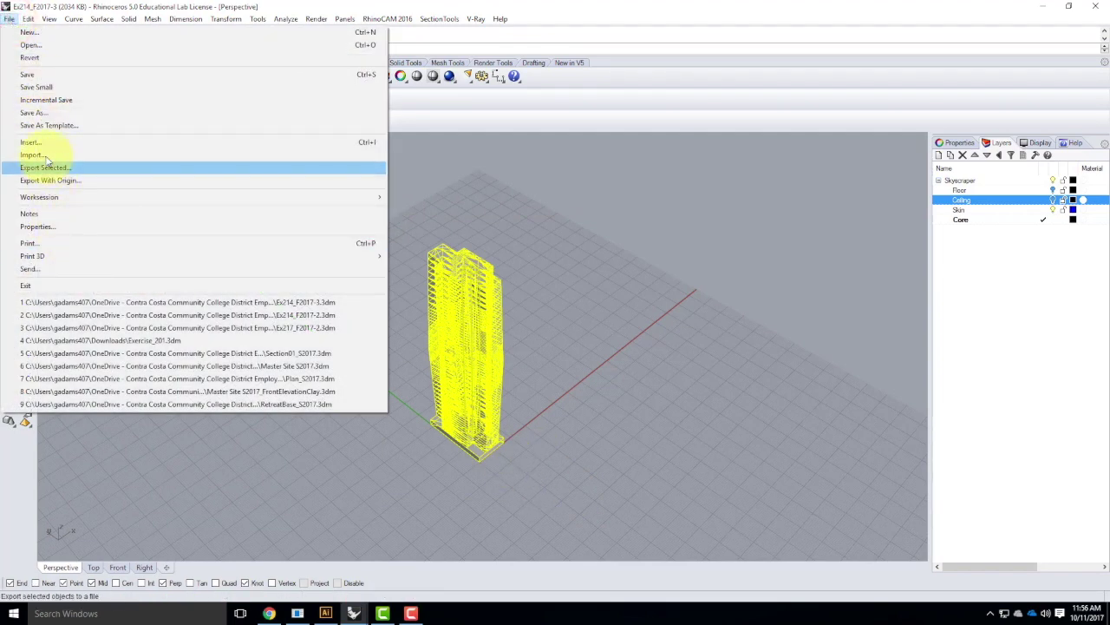
left_click(47, 168)
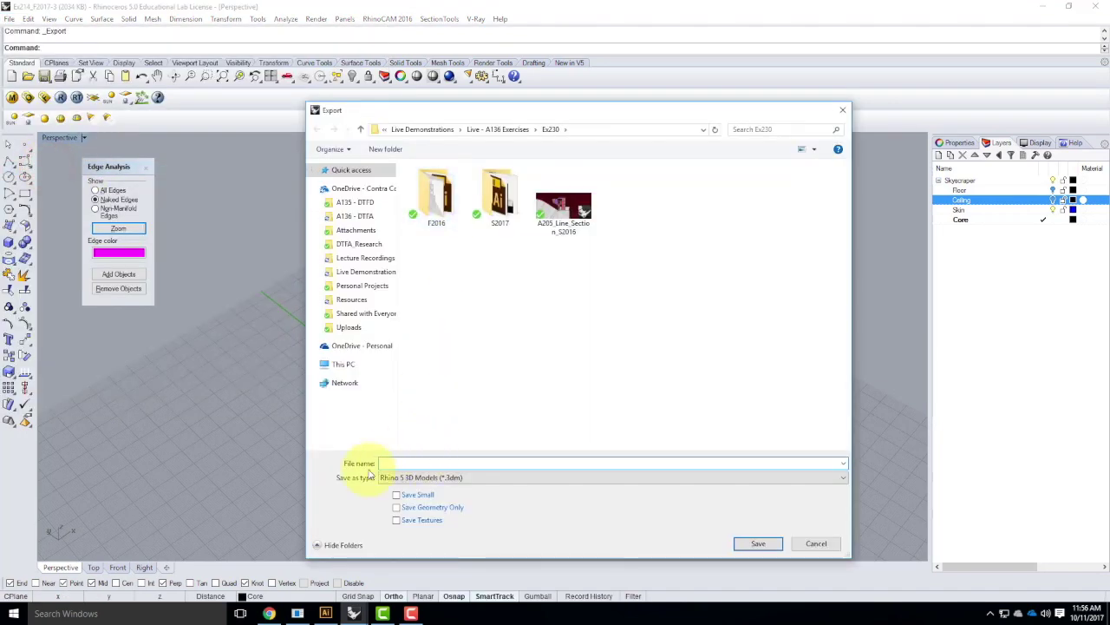
left_click(408, 478)
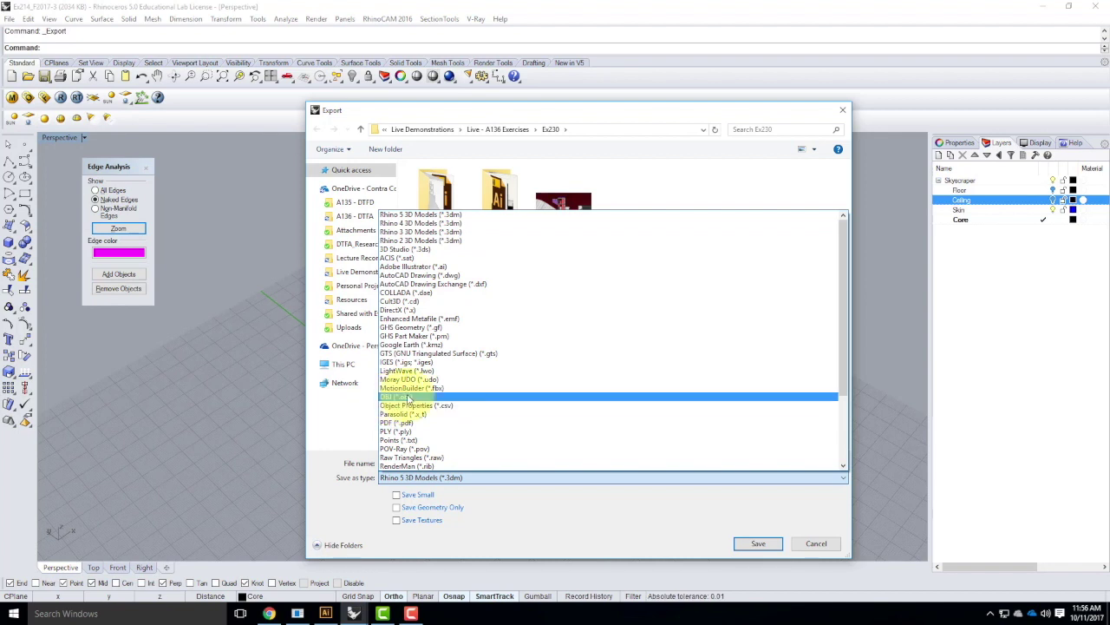
left_click(410, 398)
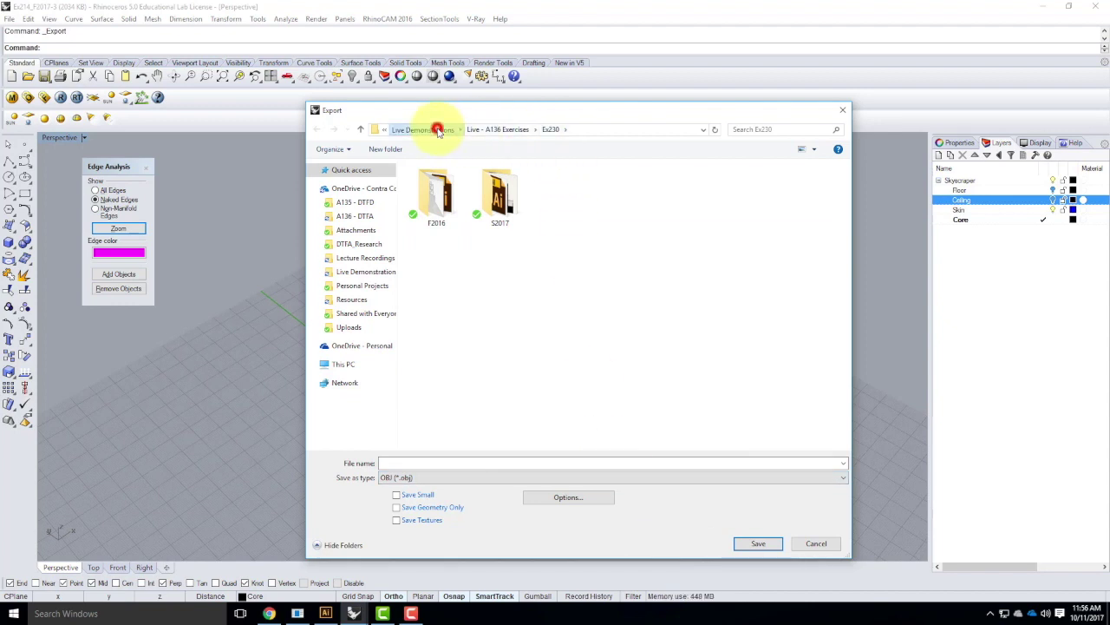
Set the export destination to the Ex217 folder within Live Demonstrations > Live - A136 Exercises
left_click(433, 128)
left_click(438, 199)
double_click(438, 199)
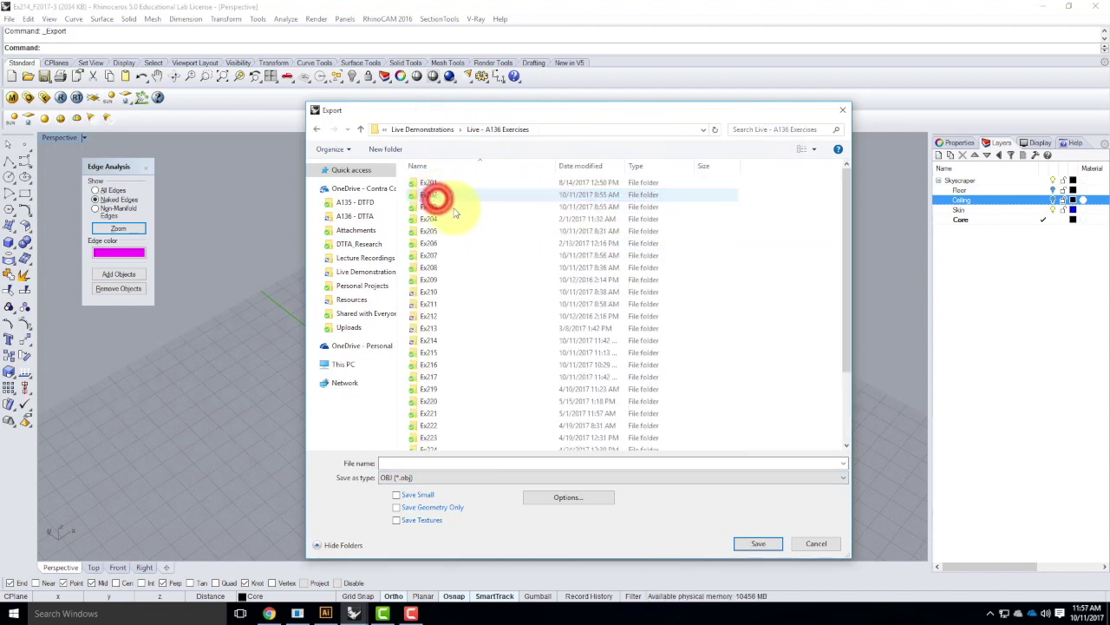
scroll(465, 384, "down", 1)
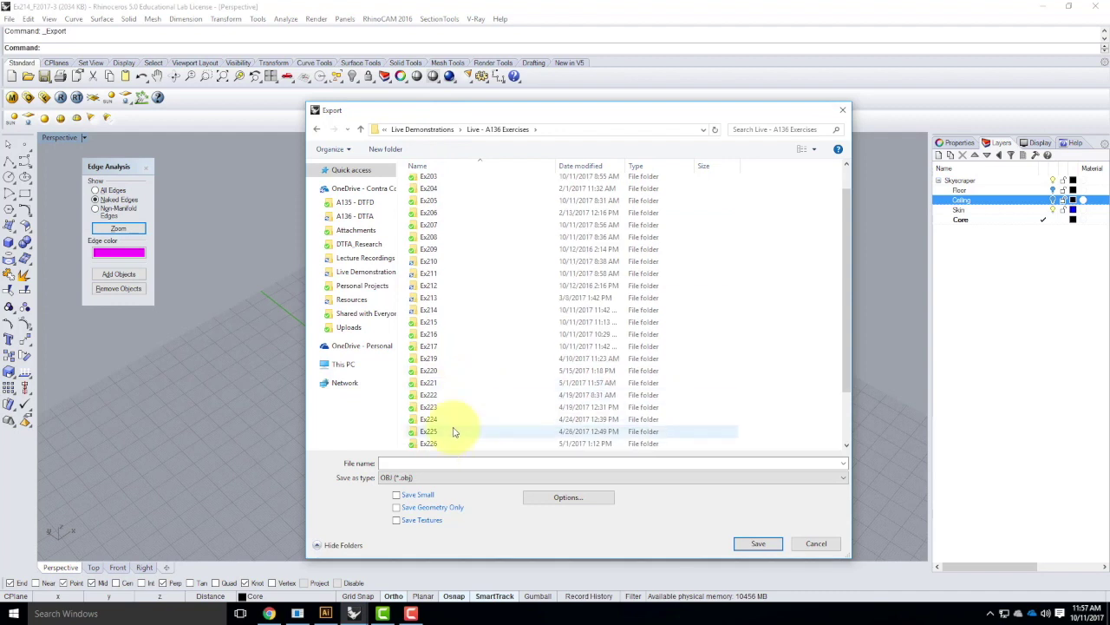
double_click(440, 345)
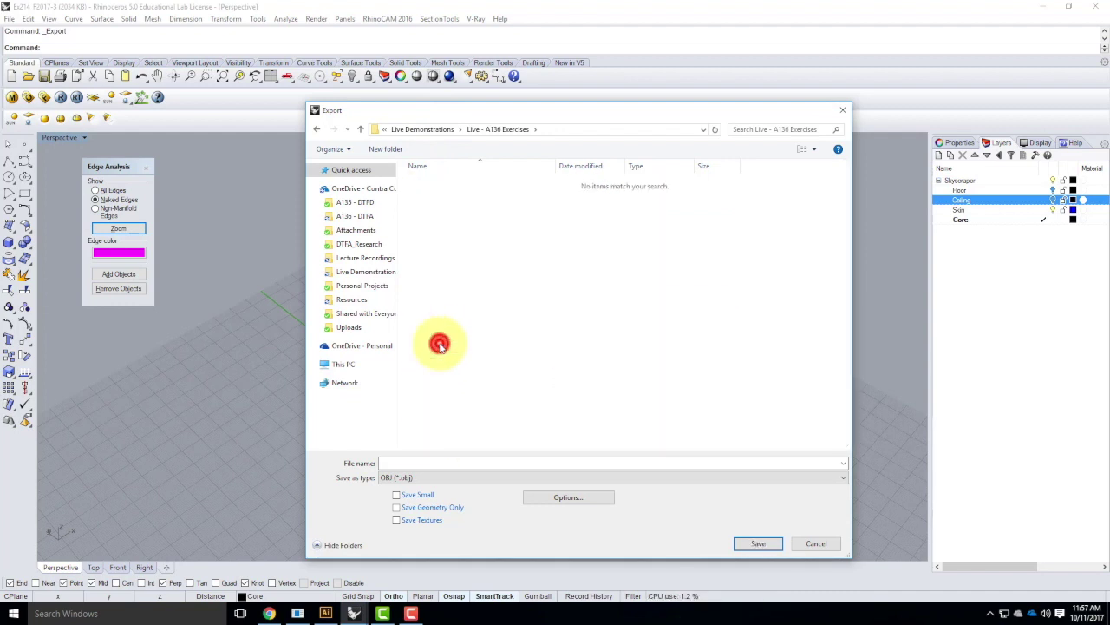
Name the export file Ex217_F2017 and save it
left_click(396, 462)
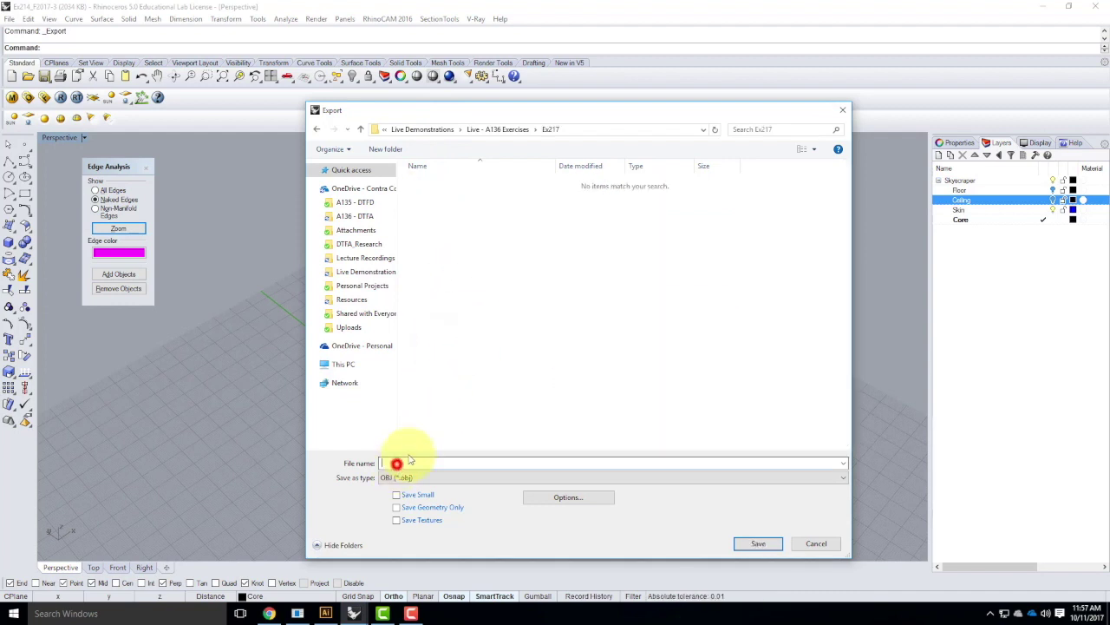
type("Ex217_")
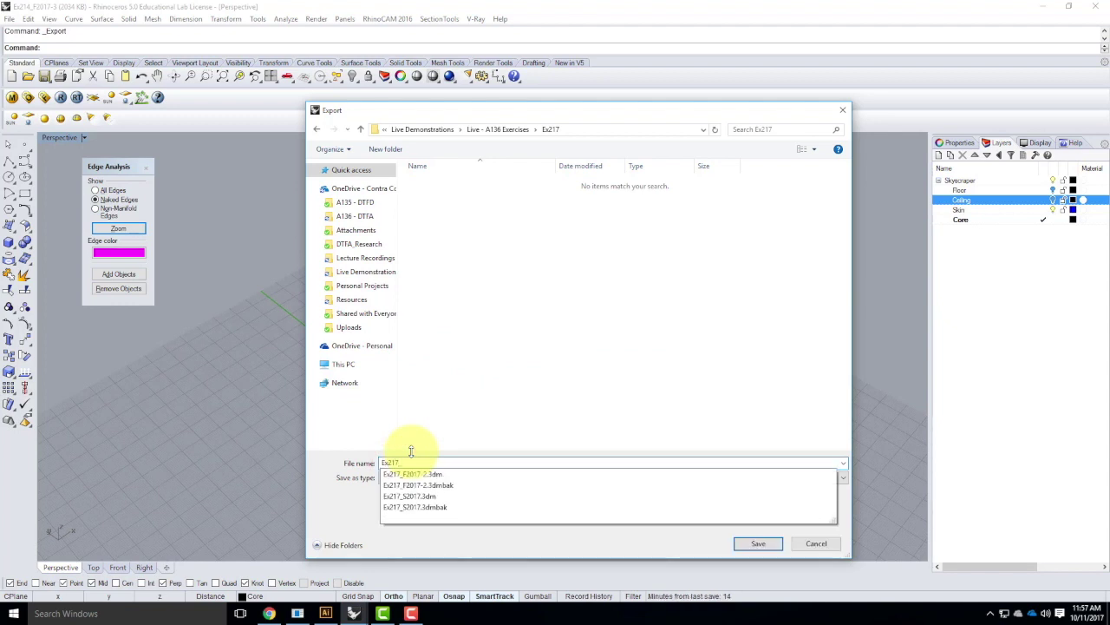
type("F2017")
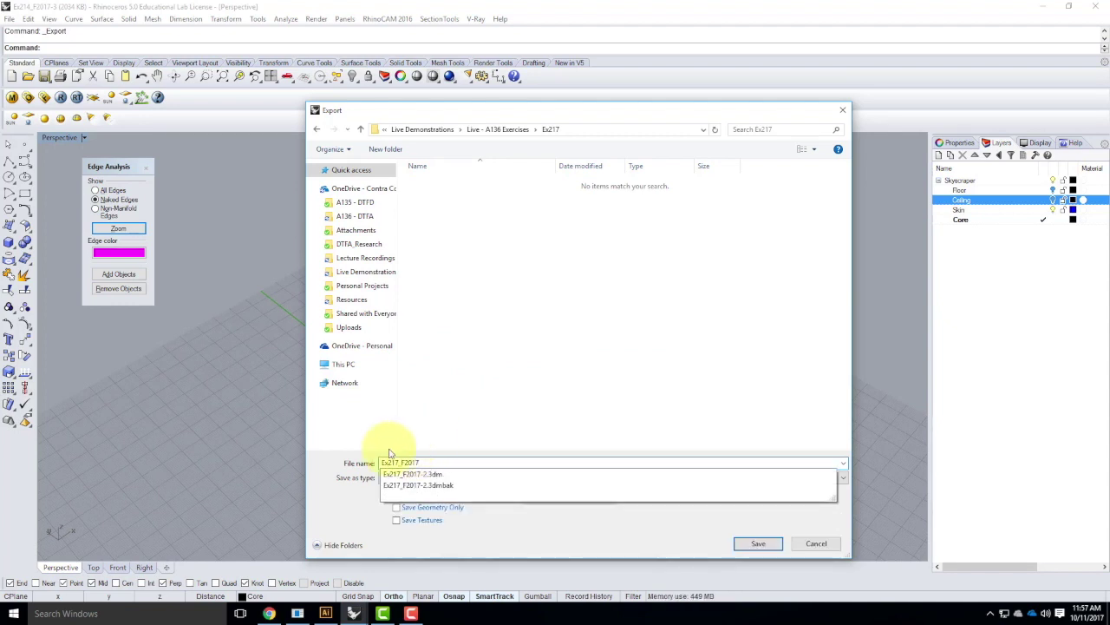
left_click(372, 508)
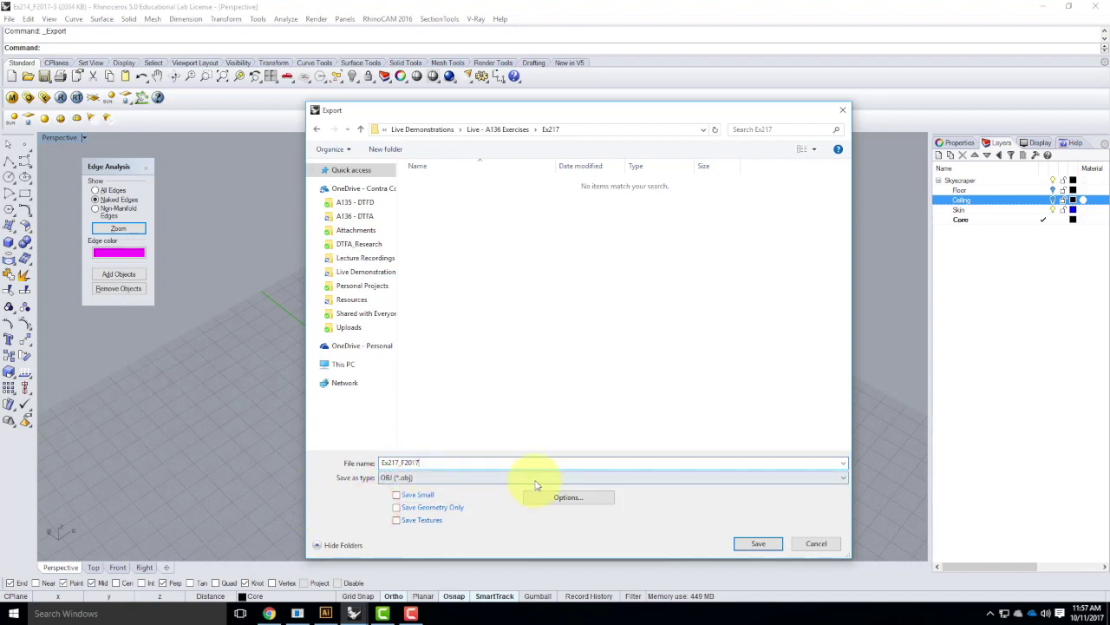
left_click(760, 544)
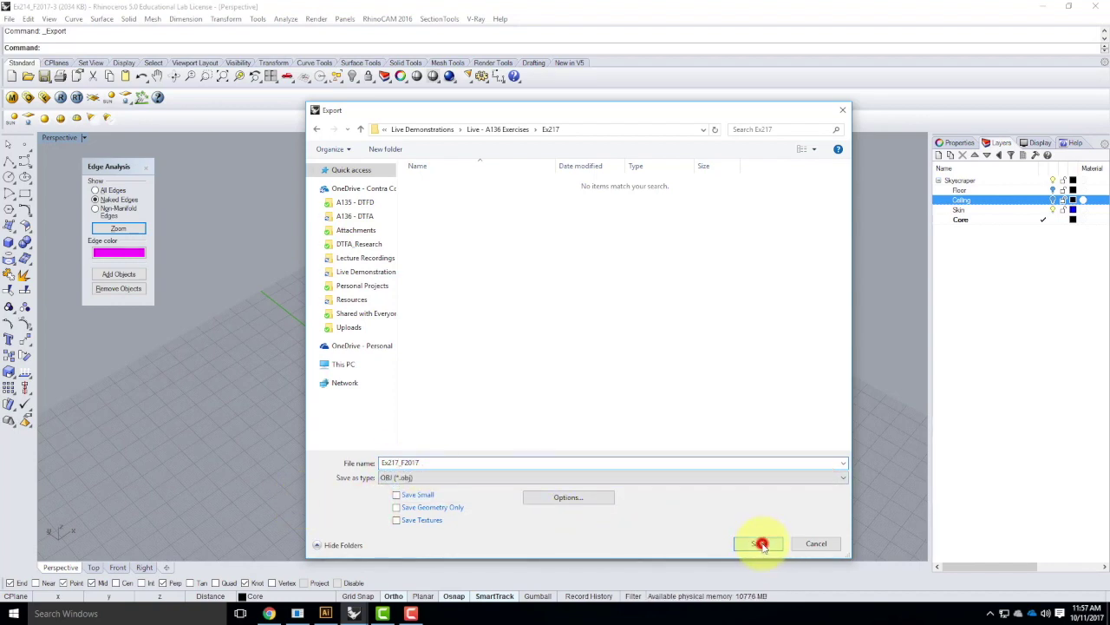
Complete the OBJ export as a polygon mesh with the middle polygon density and clear the selection
left_click_drag(560, 92, 689, 115)
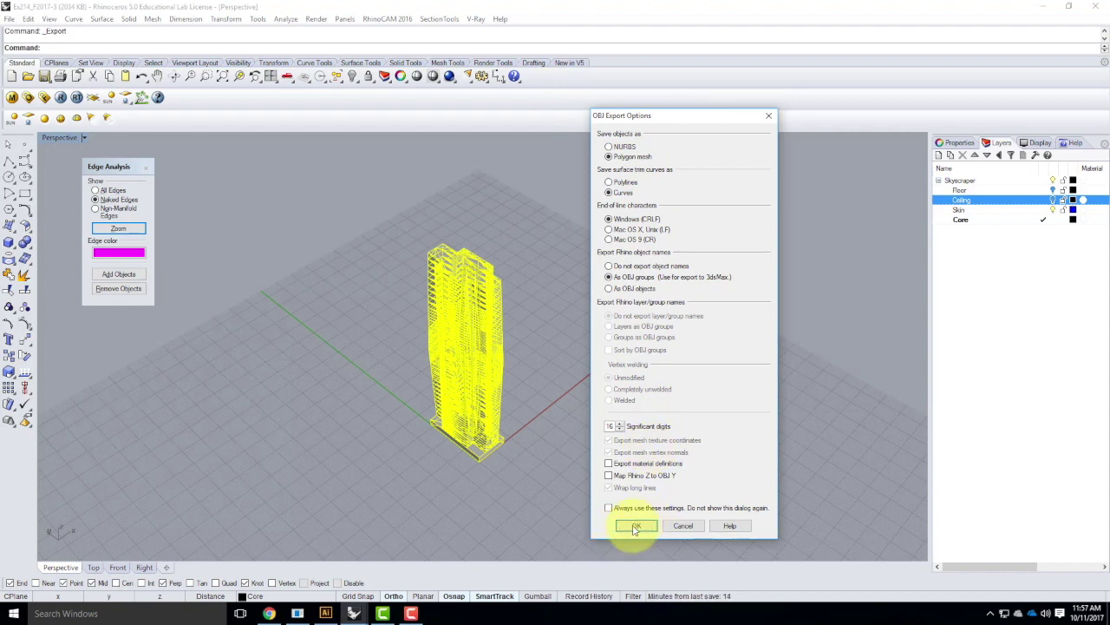
left_click(637, 526)
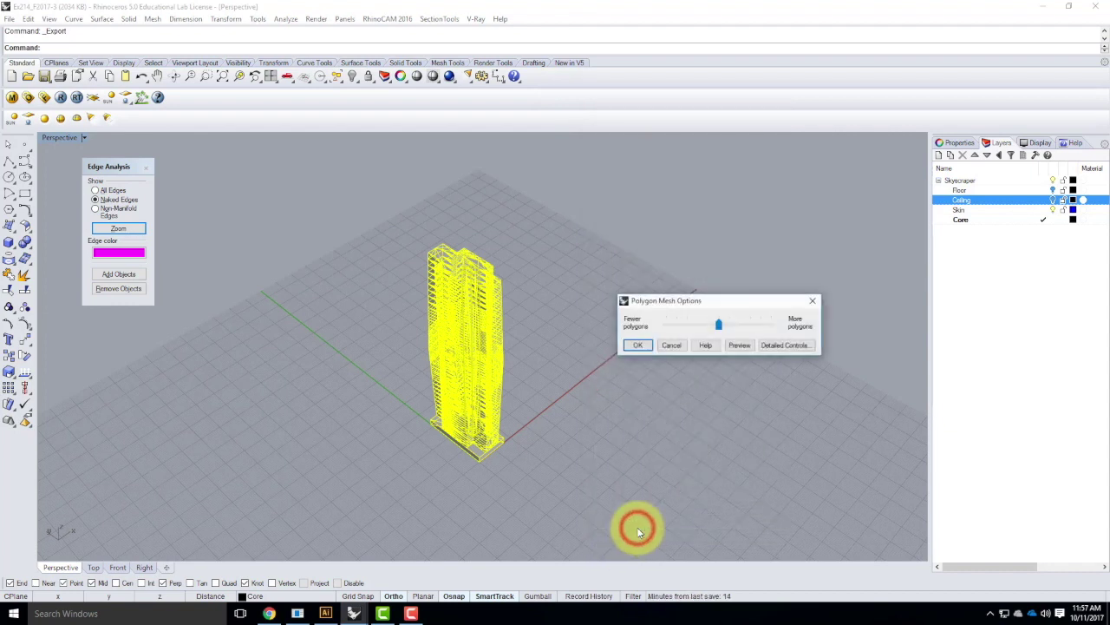
left_click_drag(657, 300, 604, 233)
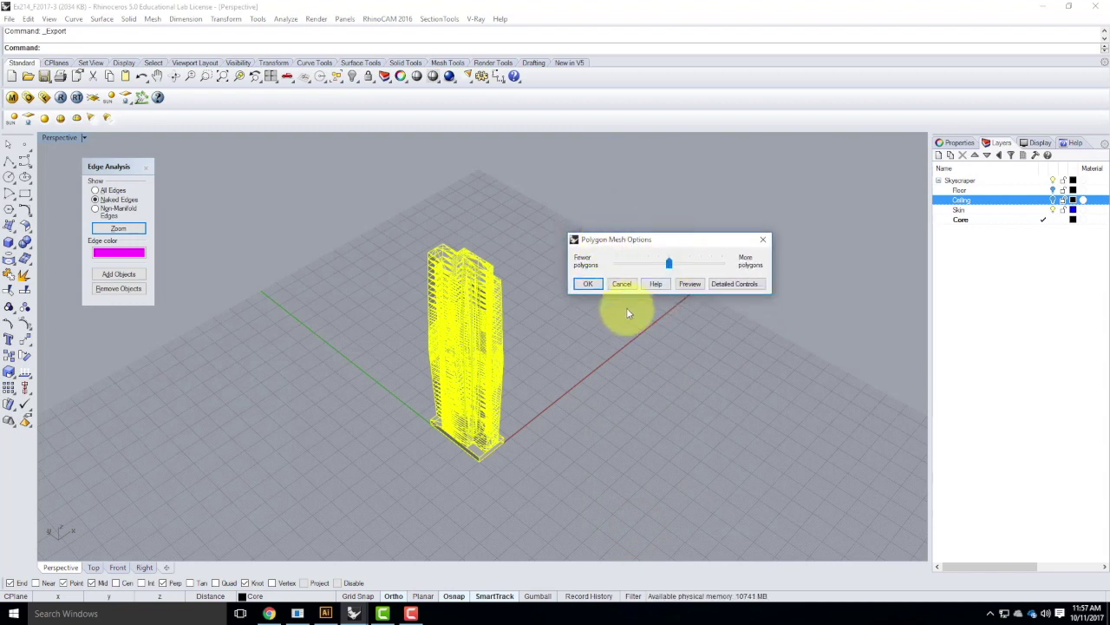
left_click(585, 280)
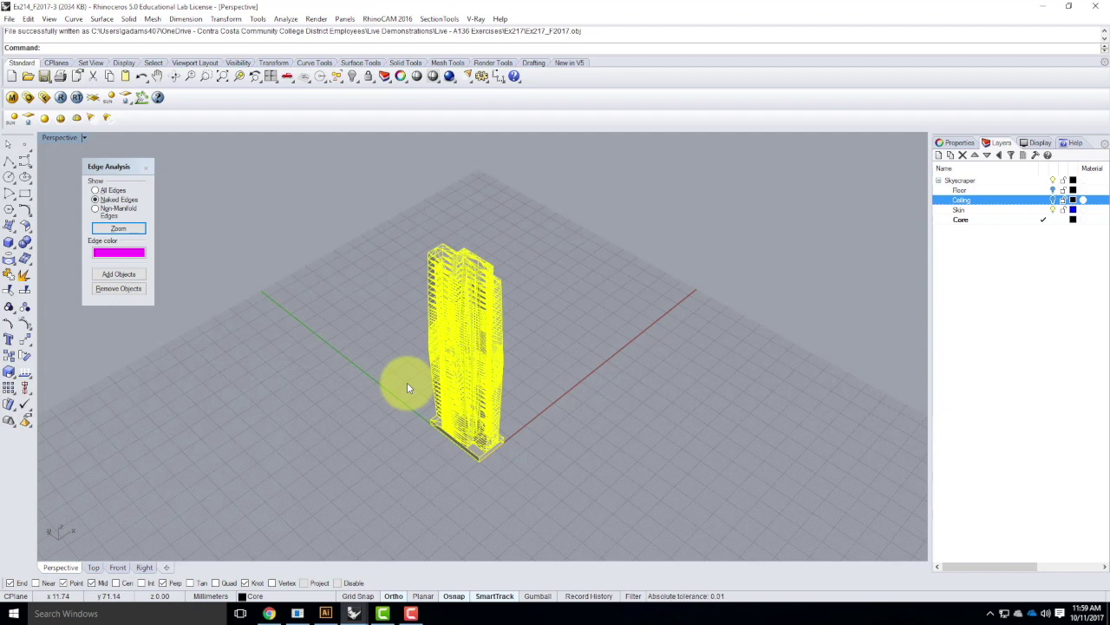
left_click(347, 302)
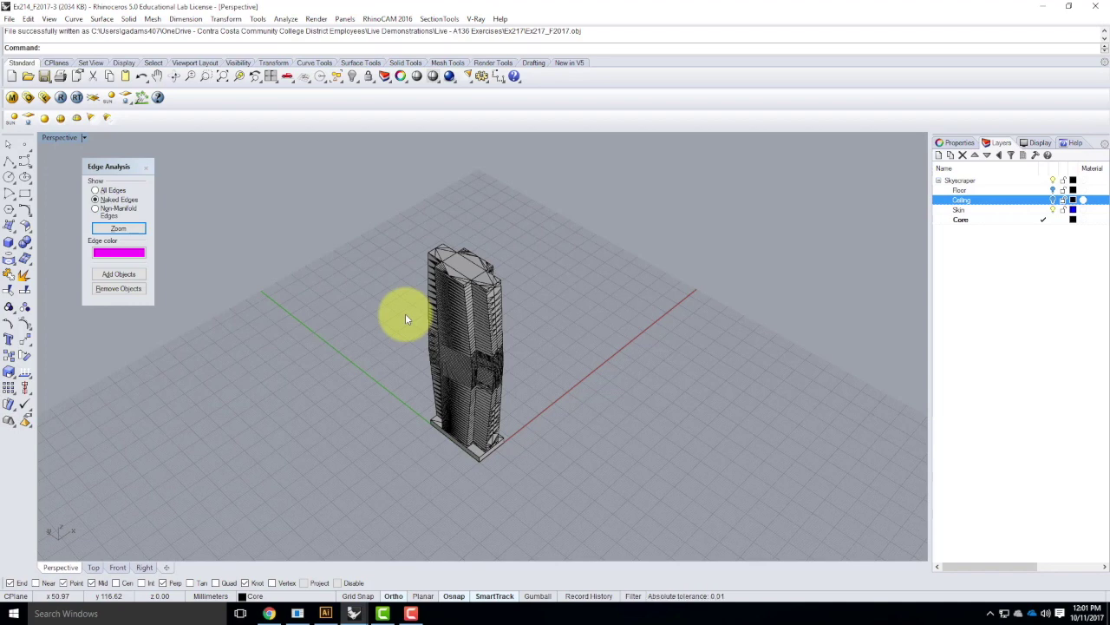
left_click(411, 614)
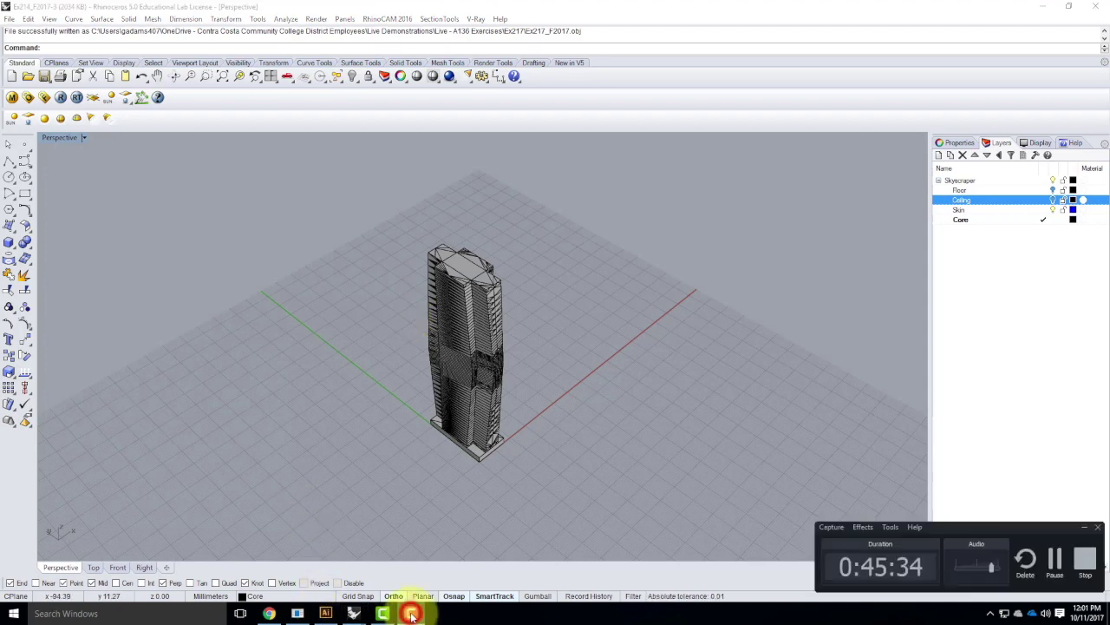